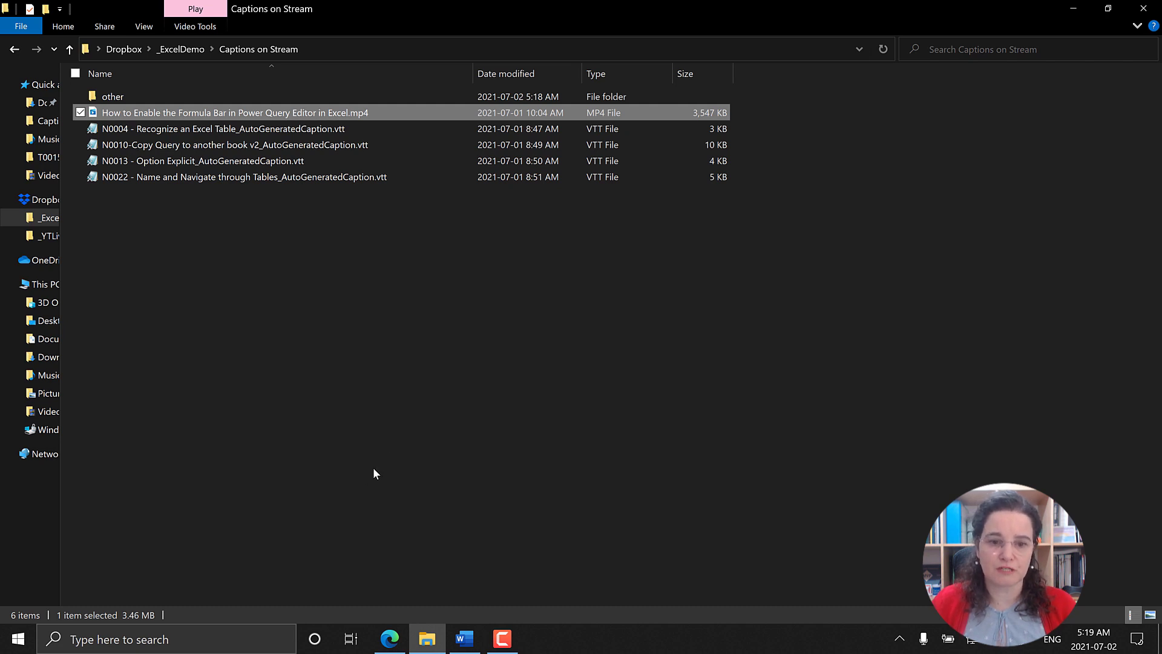
Step: Switch to Edge, look through the Office 365 apps for Stream, and bring up the already open Stream My videos page
left_click(390, 638)
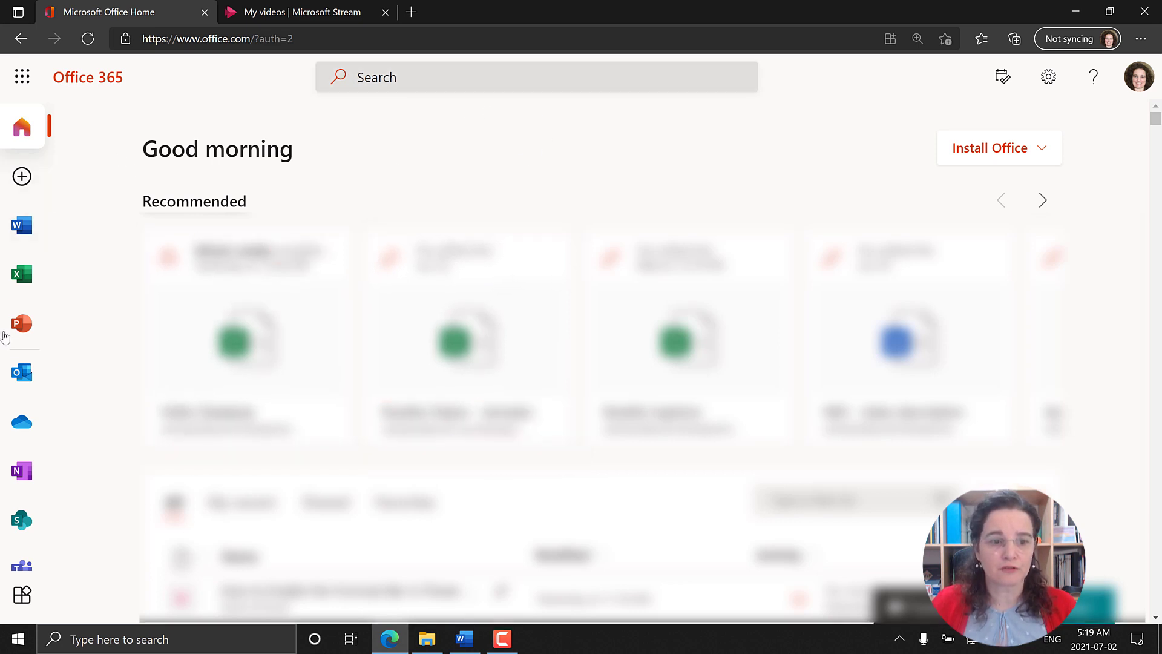
scroll(11, 460, "down", 3)
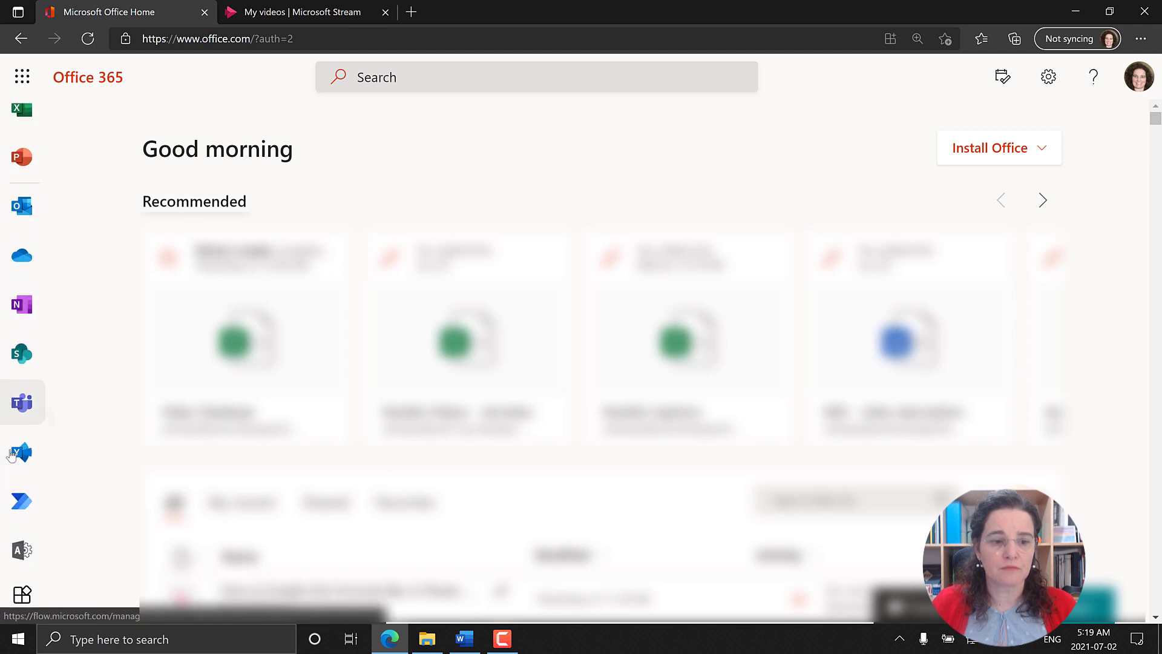
scroll(11, 455, "down", 1)
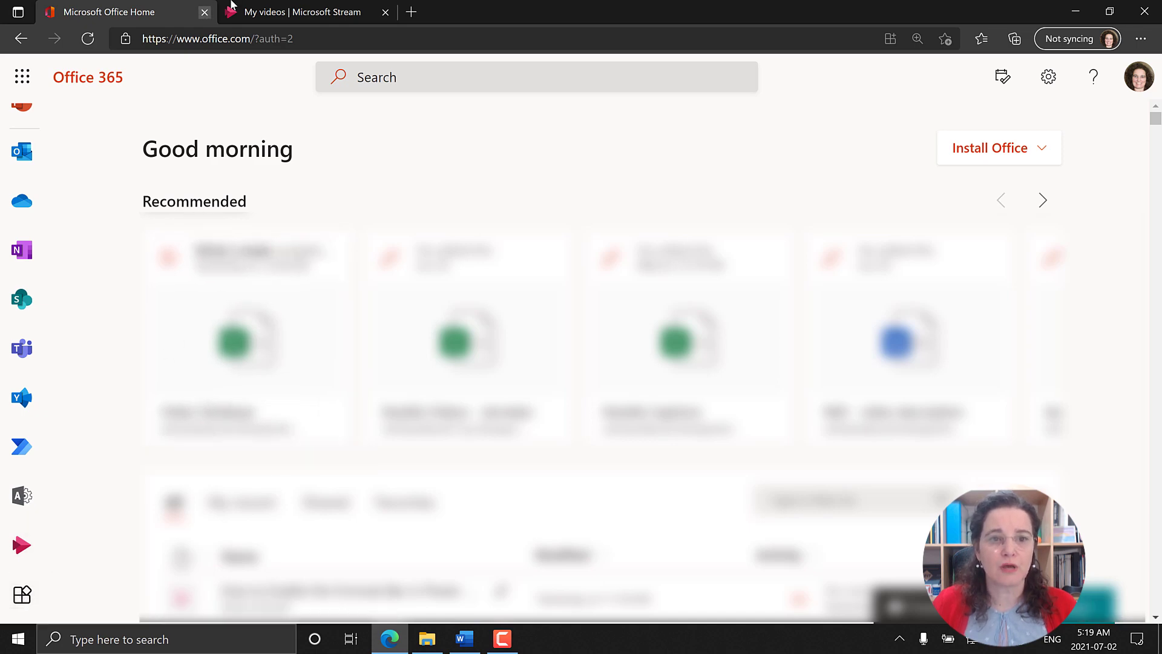
left_click(257, 18)
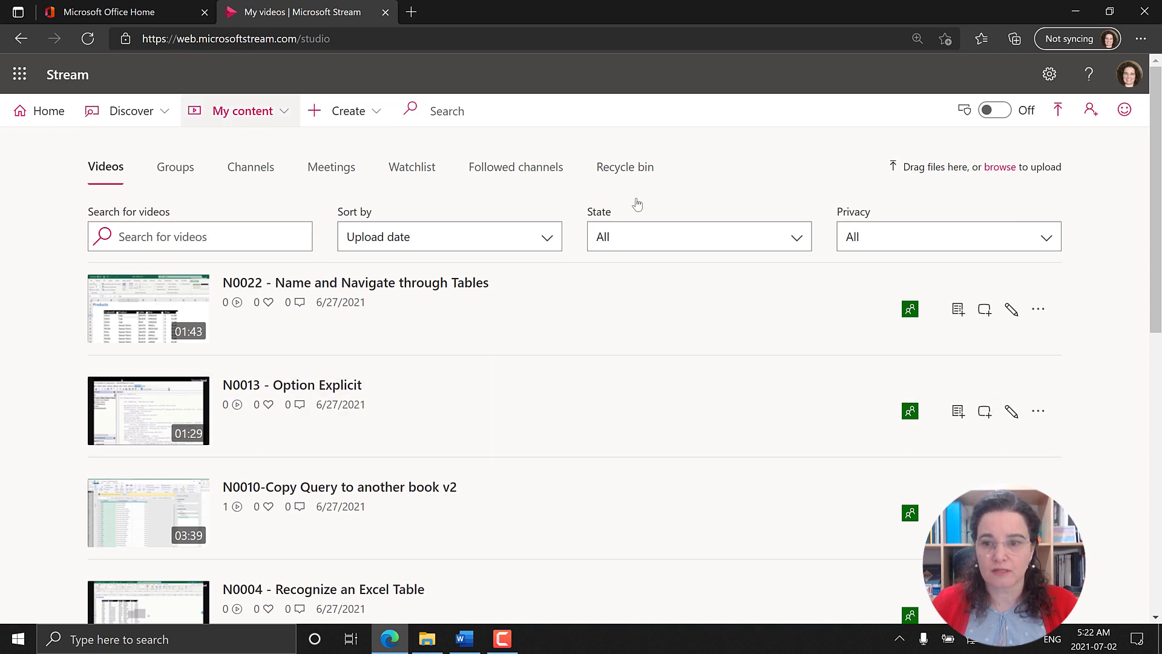
Step: Upload "How to Enable the Formula Bar in Power Query Editor in Excel.mp4" from the Captions on Stream folder to Stream
left_click(1058, 111)
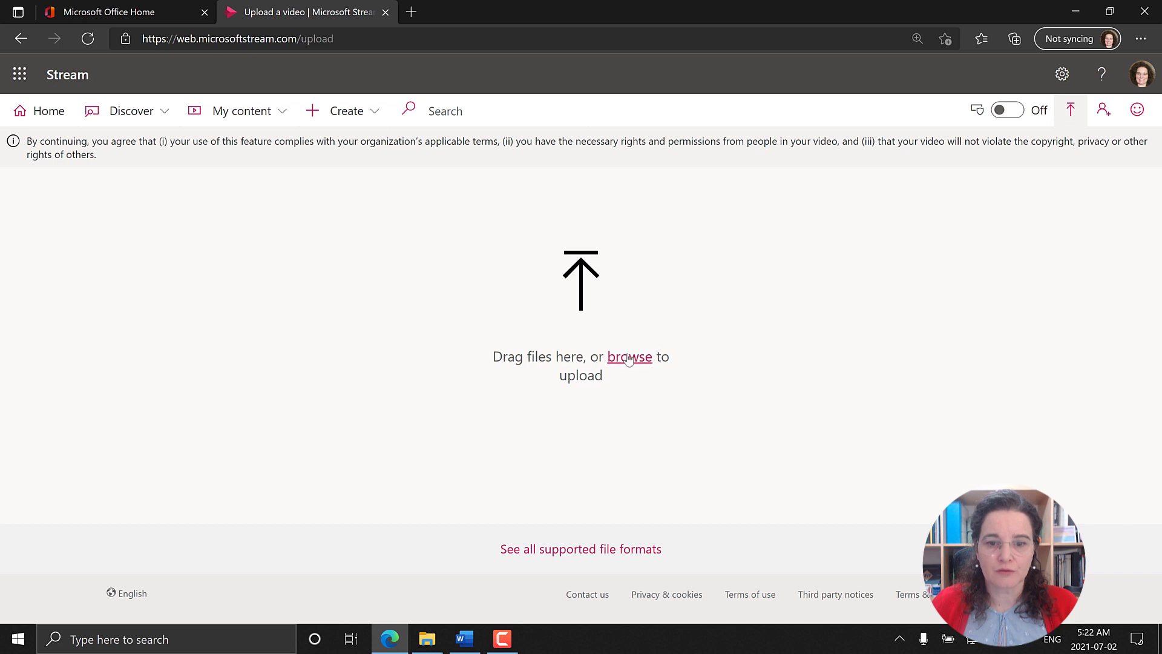
left_click(630, 357)
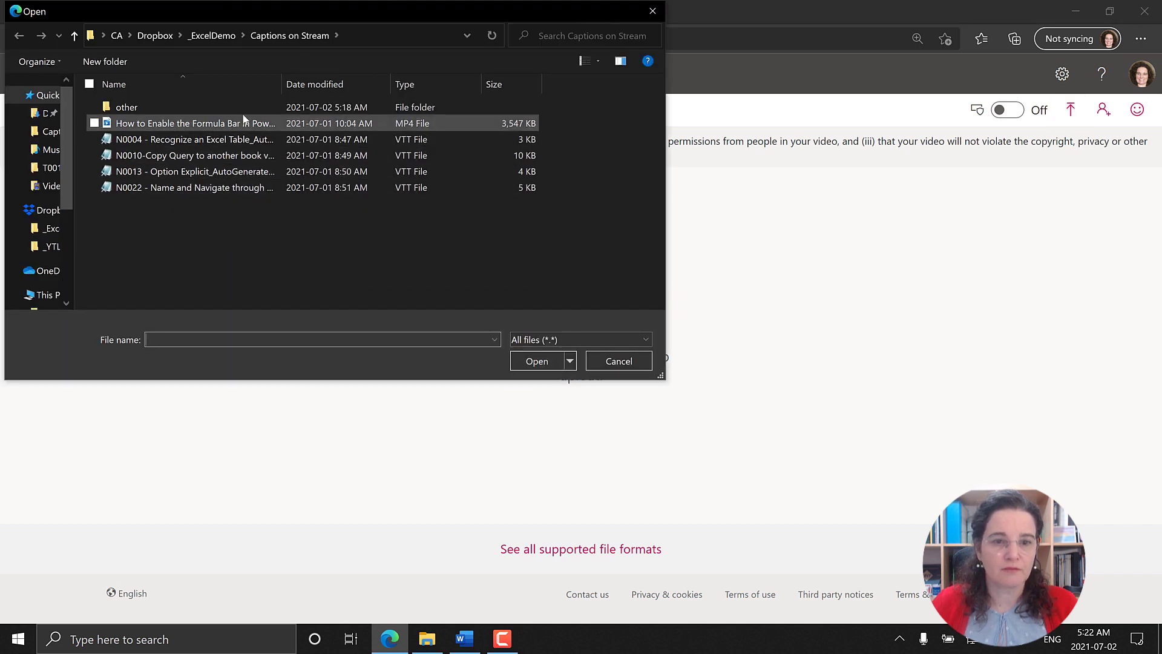
left_click_drag(281, 89, 399, 89)
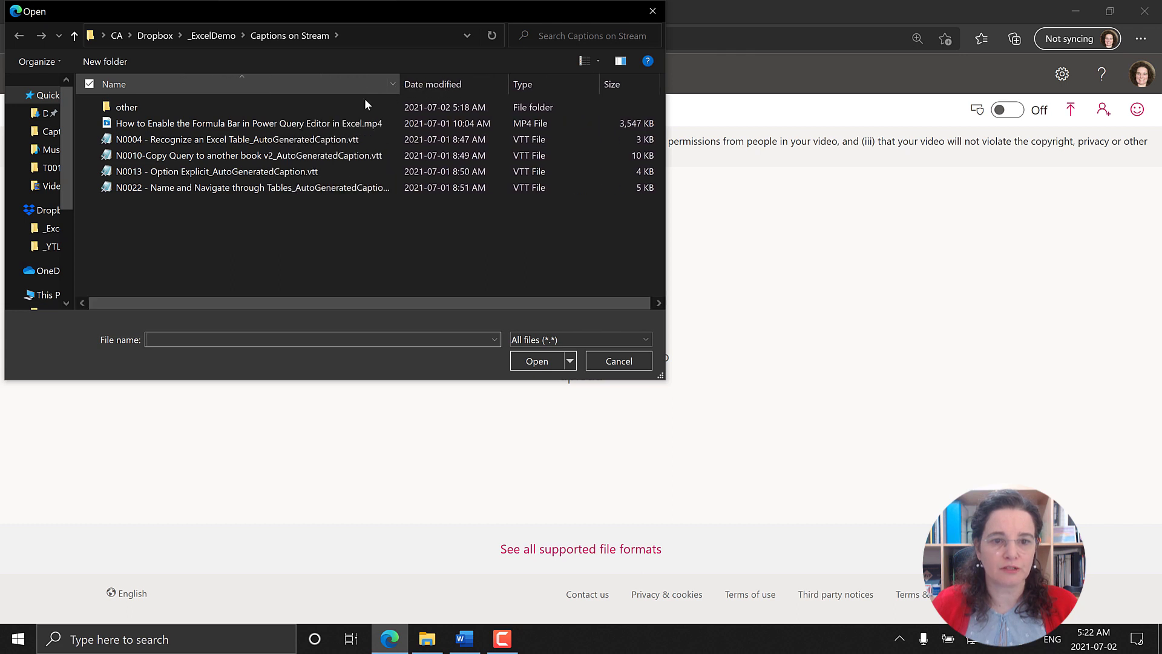
left_click(301, 124)
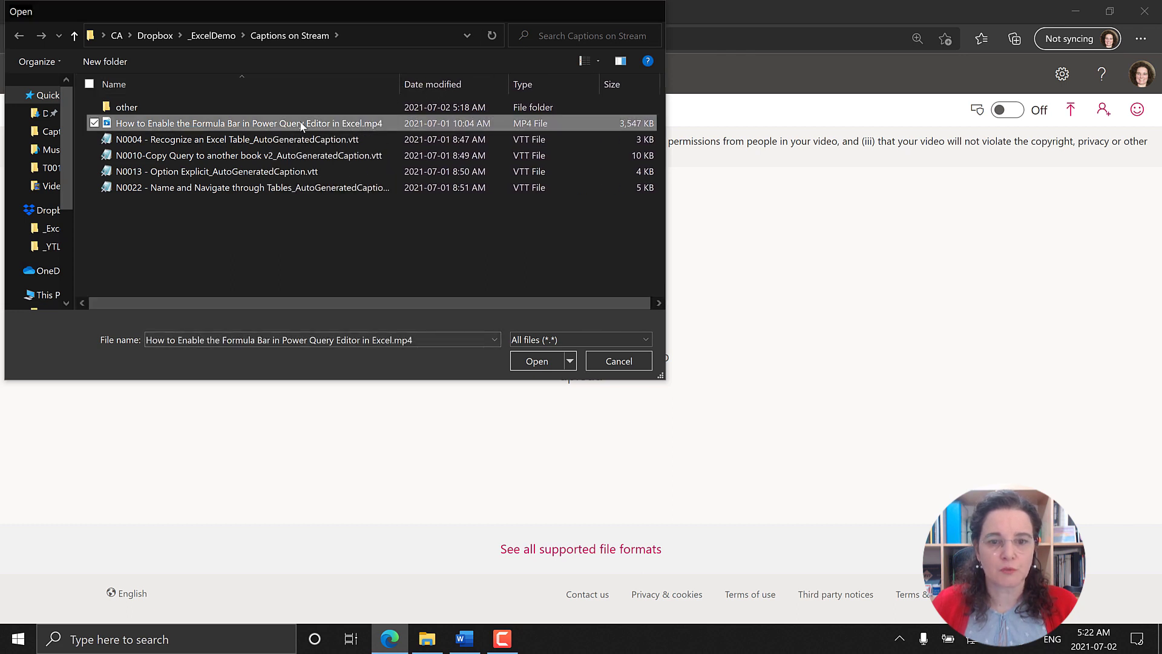
double_click(300, 125)
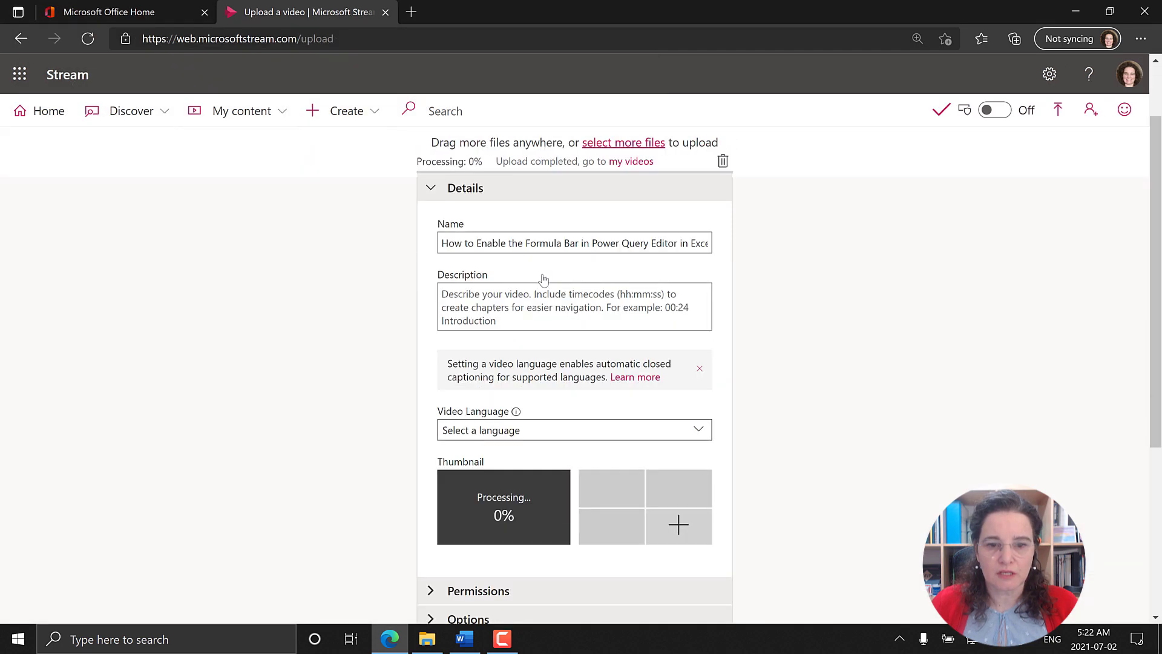
Step: Set the uploaded video's language to English
scroll(542, 275, "down", 3)
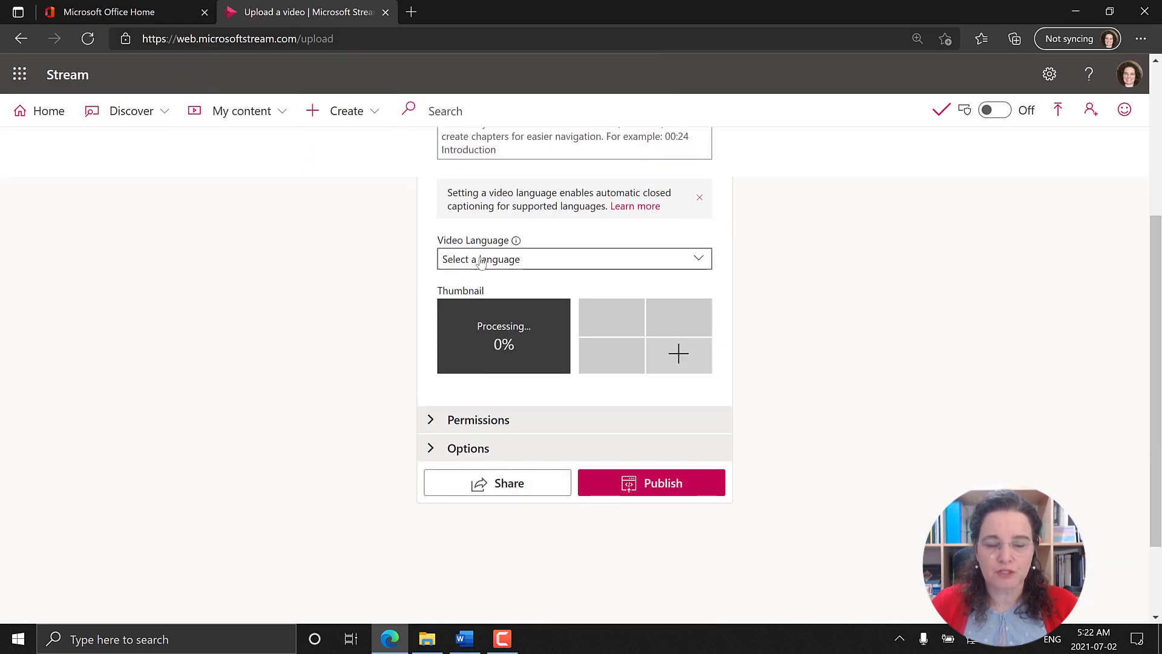
left_click(481, 262)
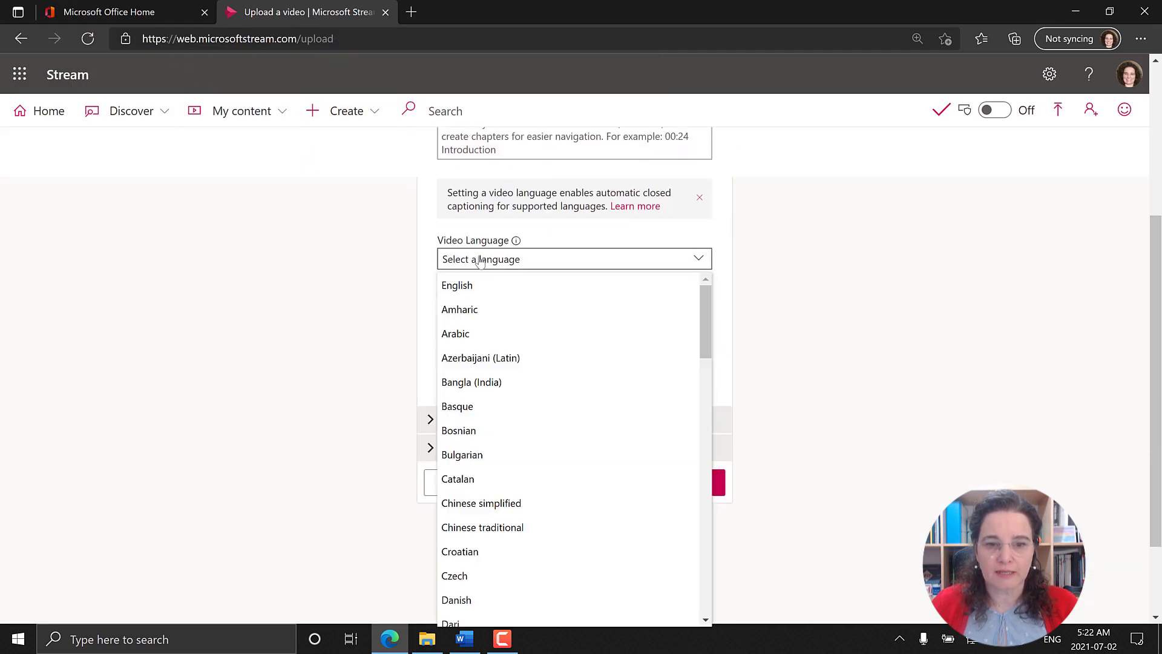
left_click(465, 291)
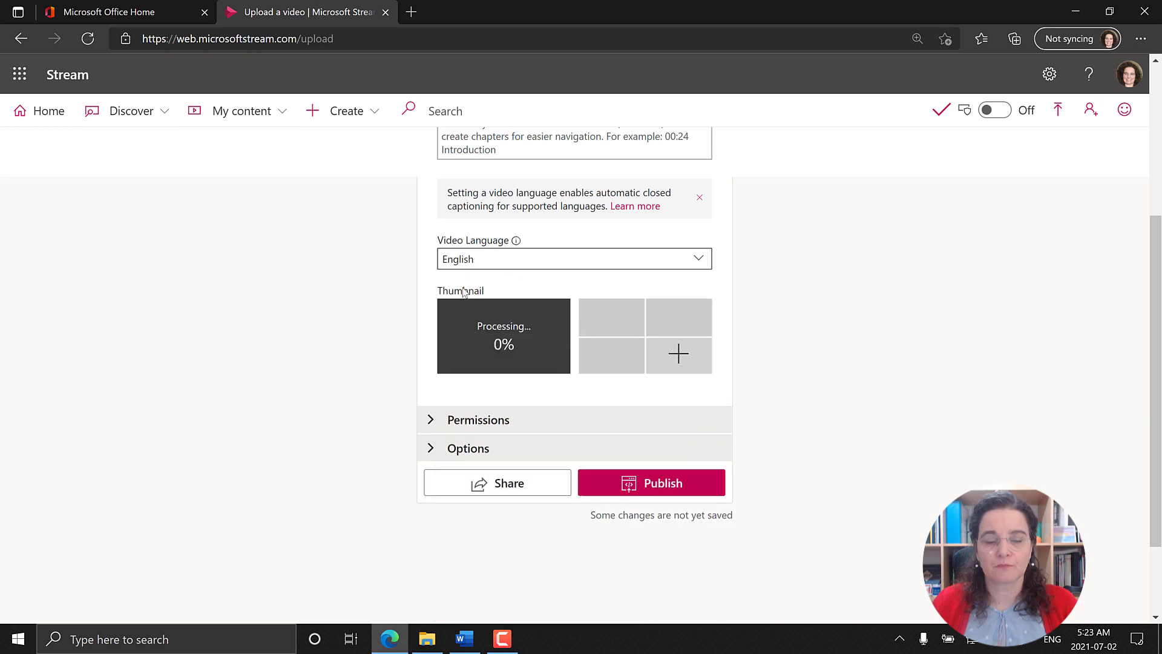
Step: Check the autogenerated captions setting in the video's options and publish the video
scroll(516, 361, "down", 1)
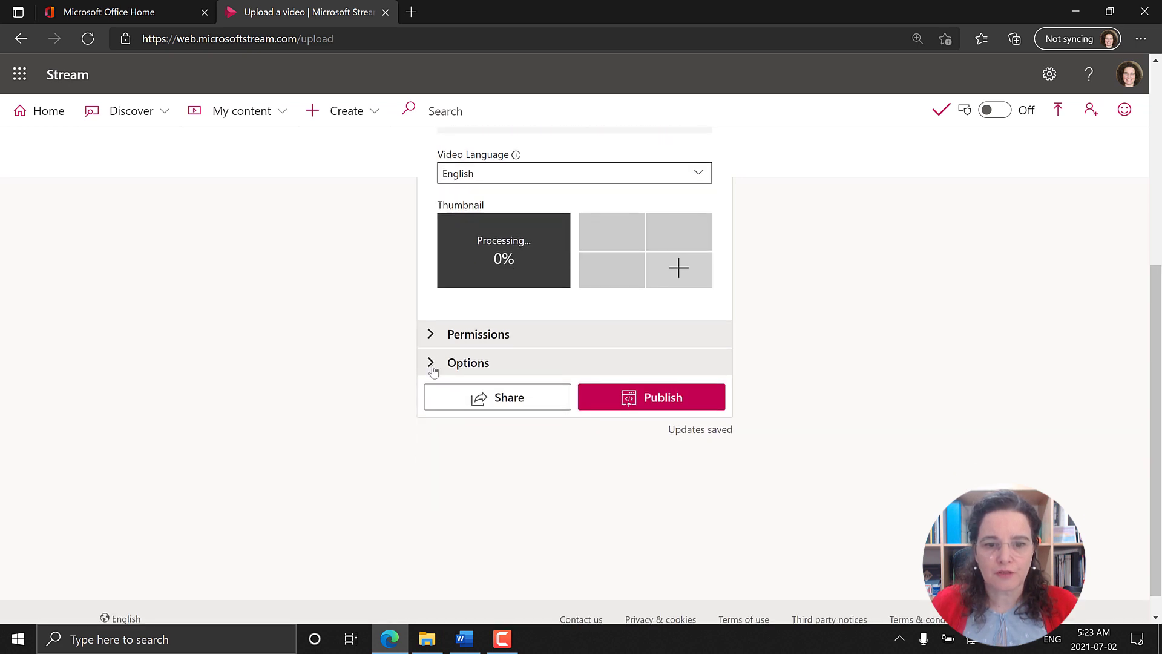
left_click(429, 363)
scroll(432, 370, "up", 3)
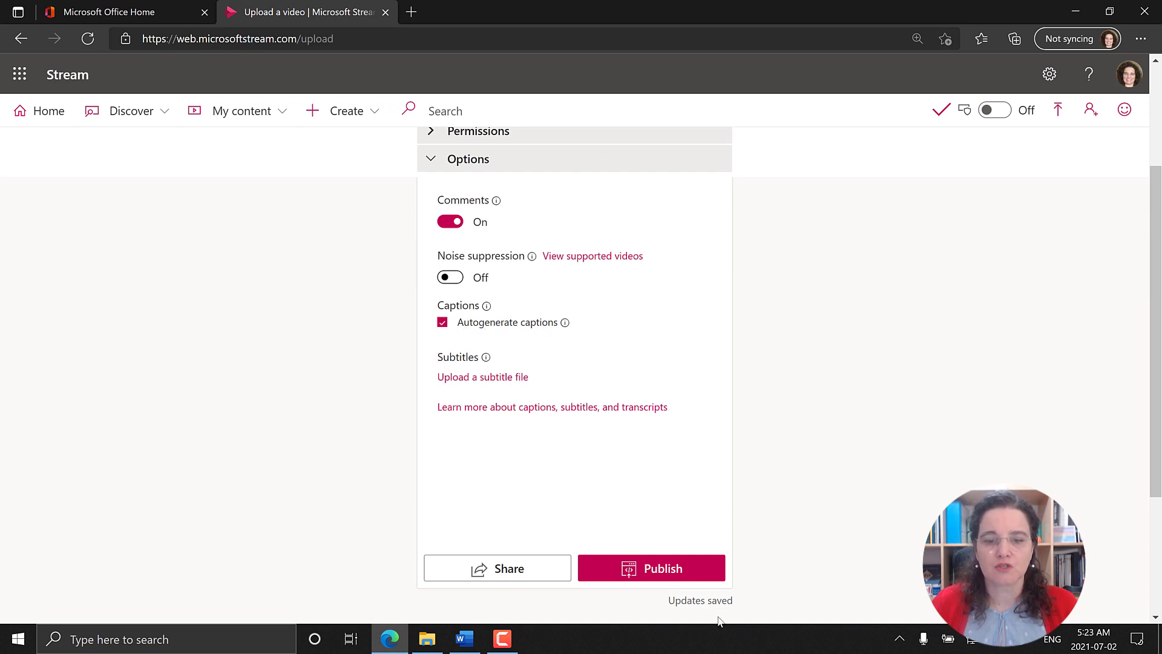
left_click(677, 579)
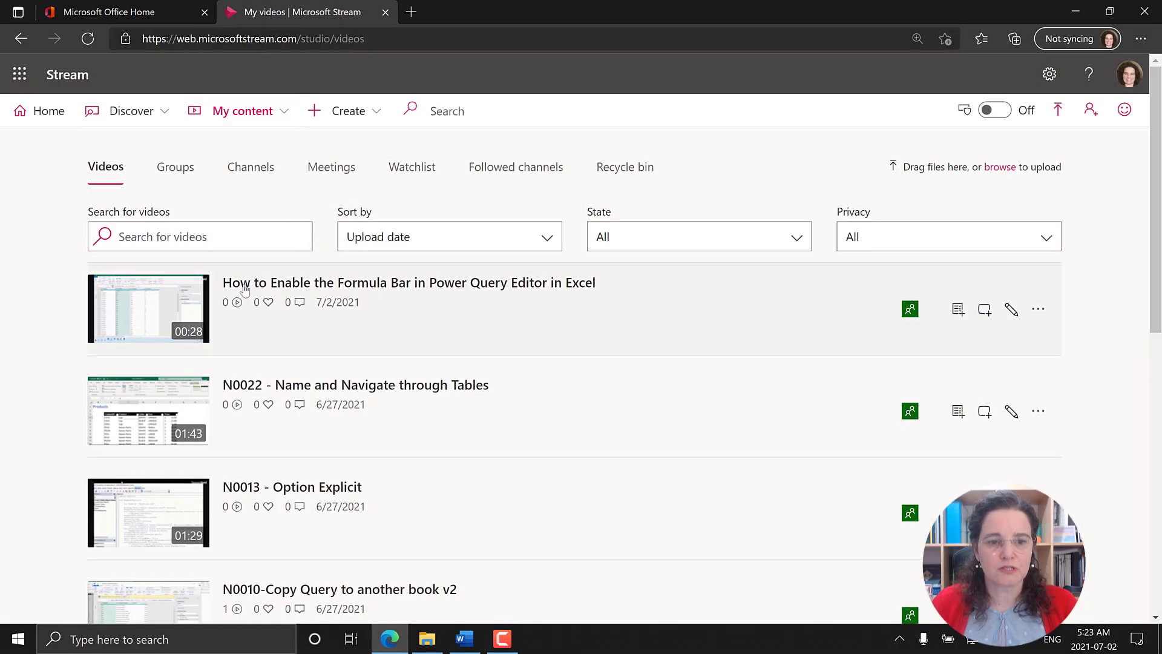
Step: Open the published video "How to Enable the Formula Bar in Power Query Editor in Excel", pause it and check its transcript area
left_click(245, 288)
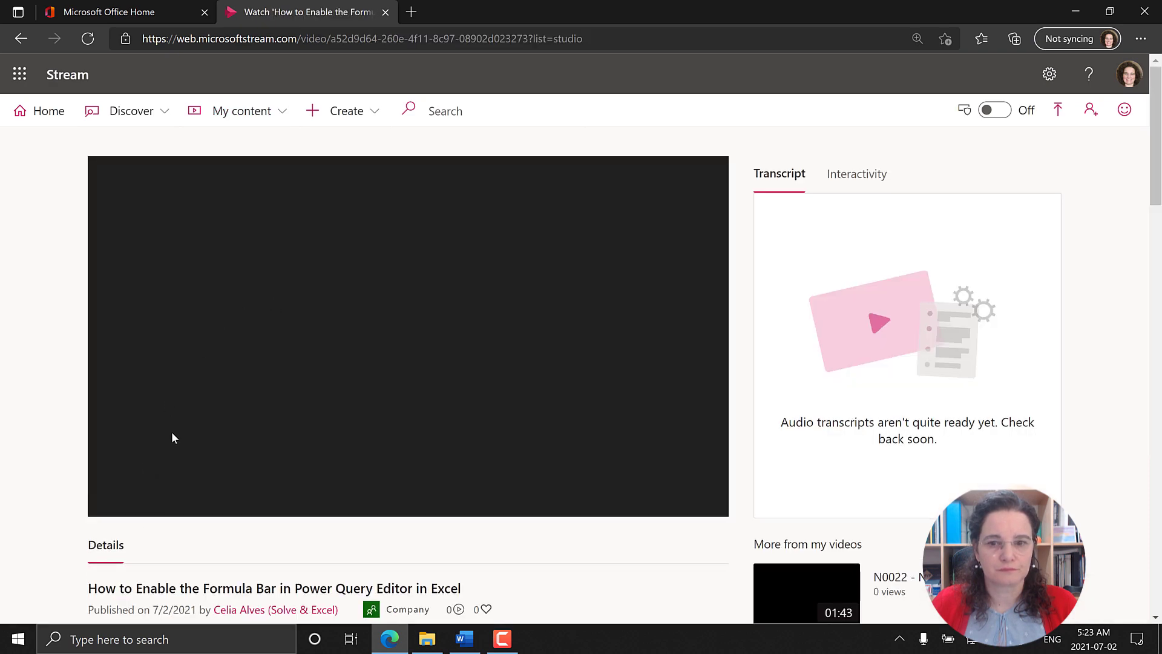
scroll(169, 430, "down", 1)
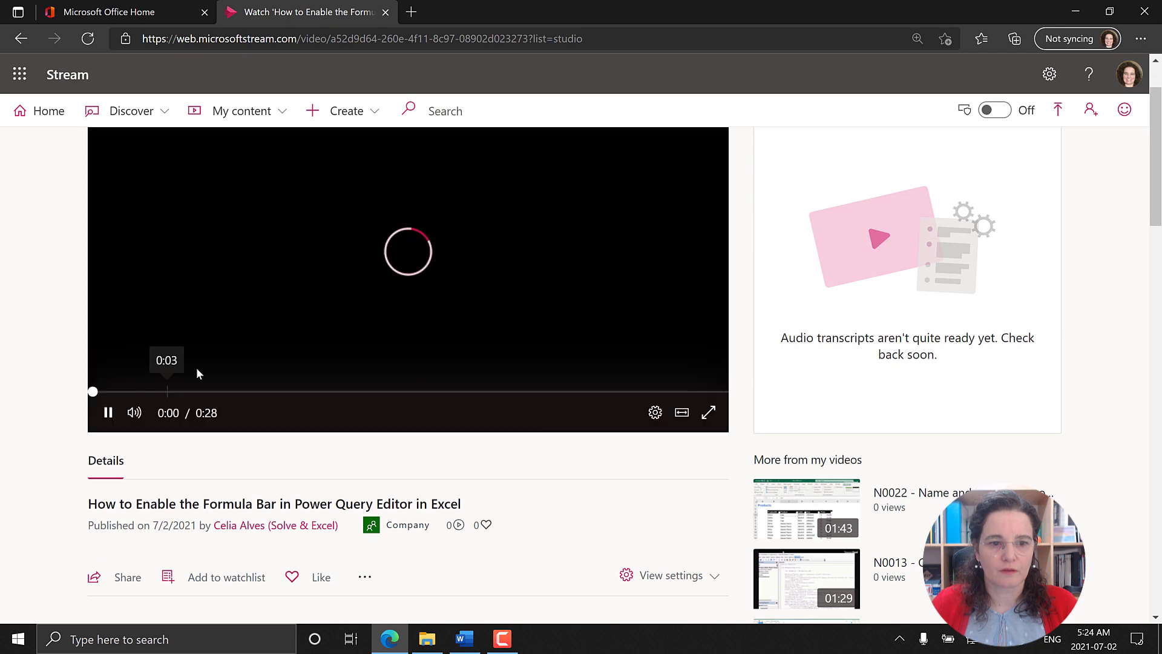
left_click(398, 347)
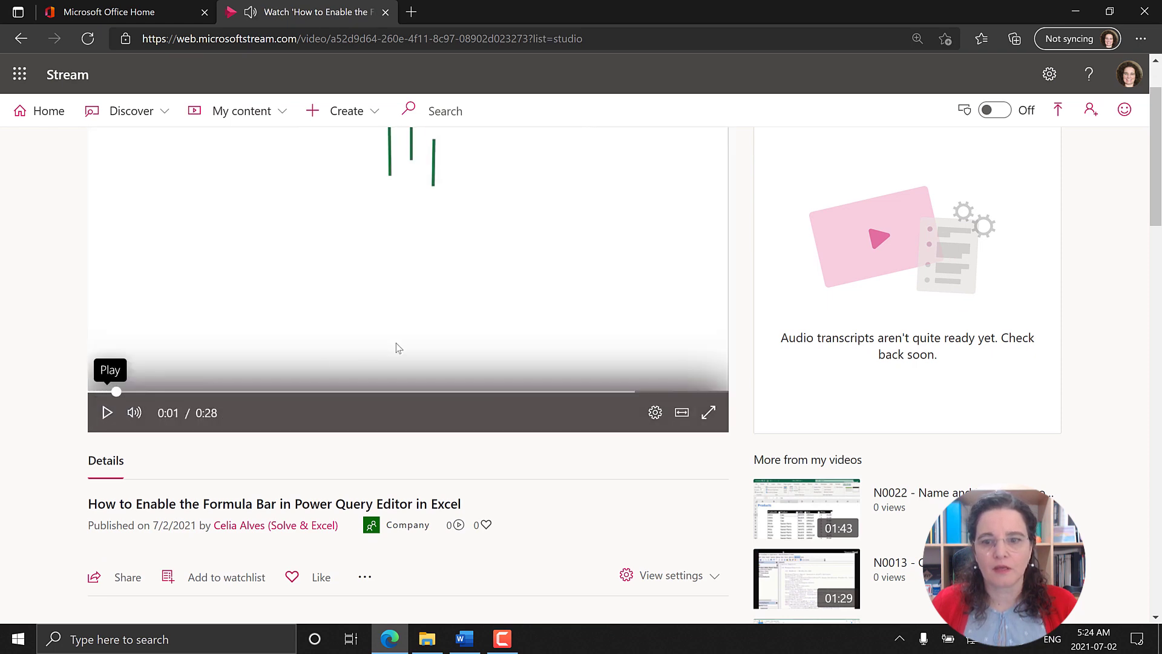
scroll(549, 342, "up", 1)
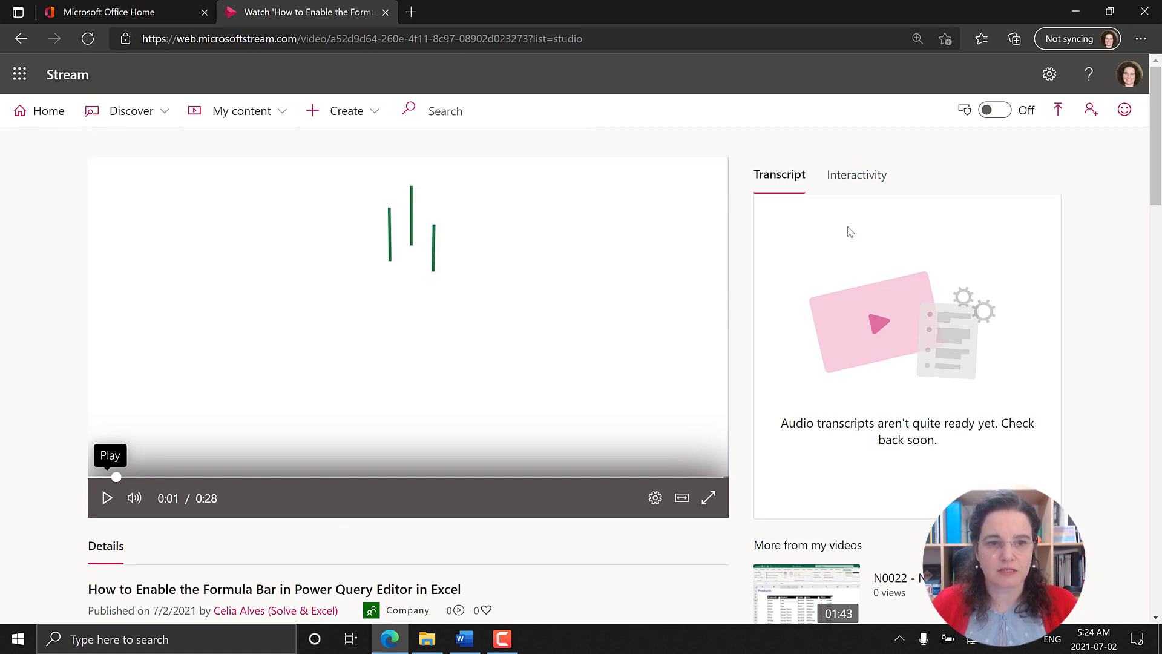
Step: Reload the video page, pause playback and review the video's transcript
left_click(87, 39)
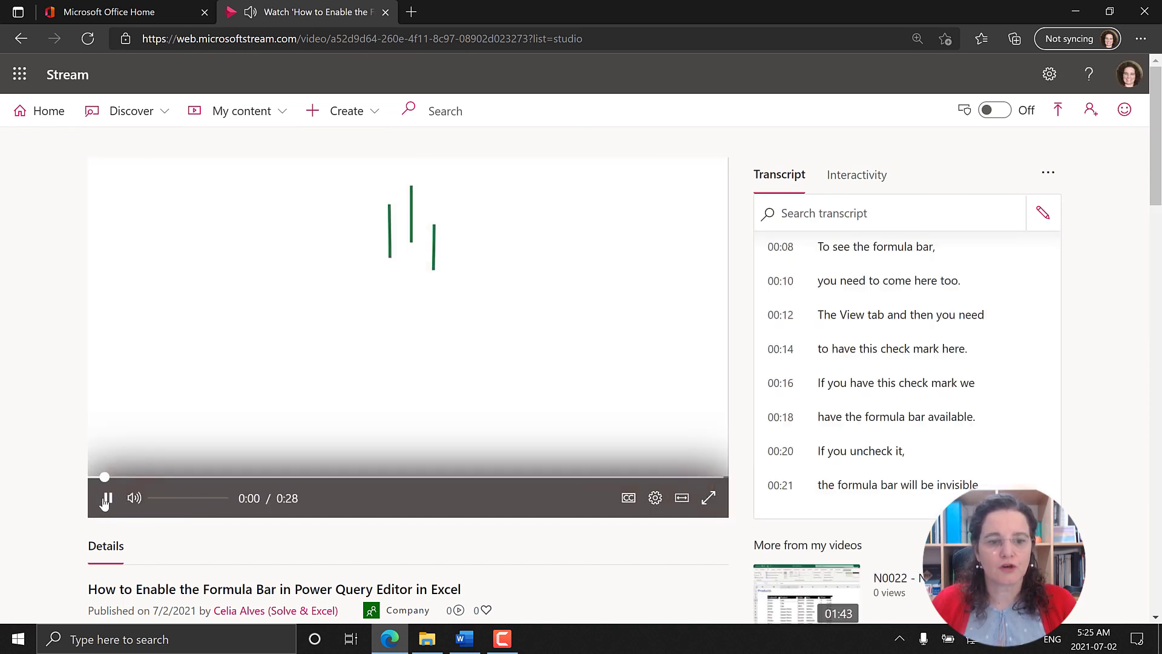
left_click(104, 499)
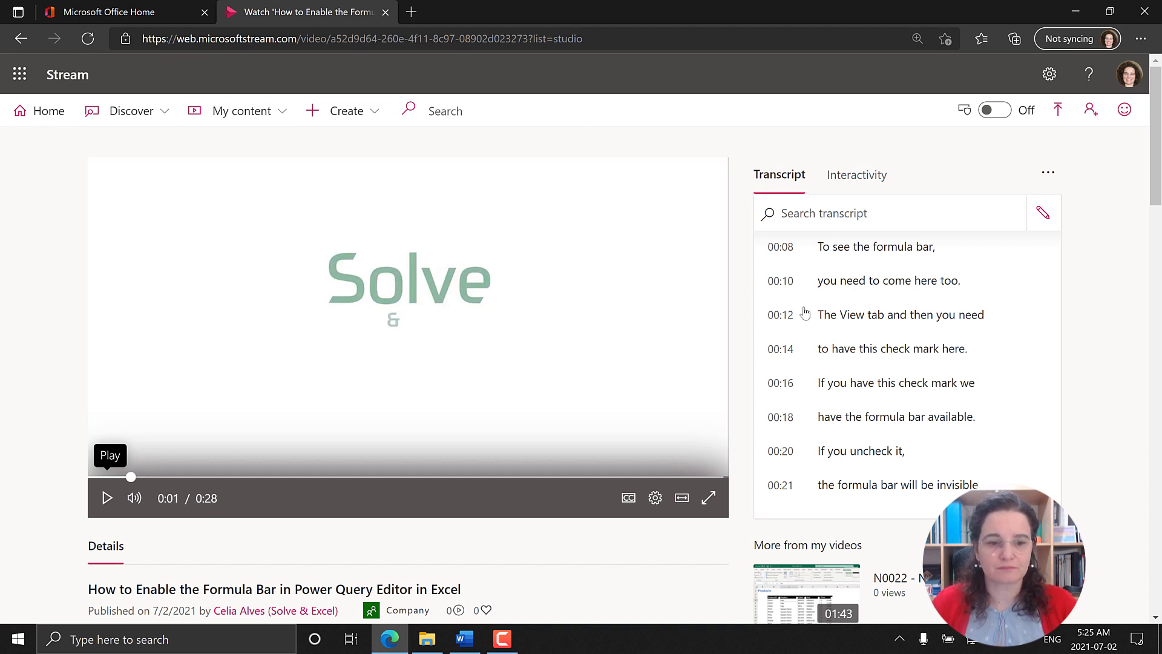
scroll(805, 312, "down", 1)
scroll(745, 352, "up", 1)
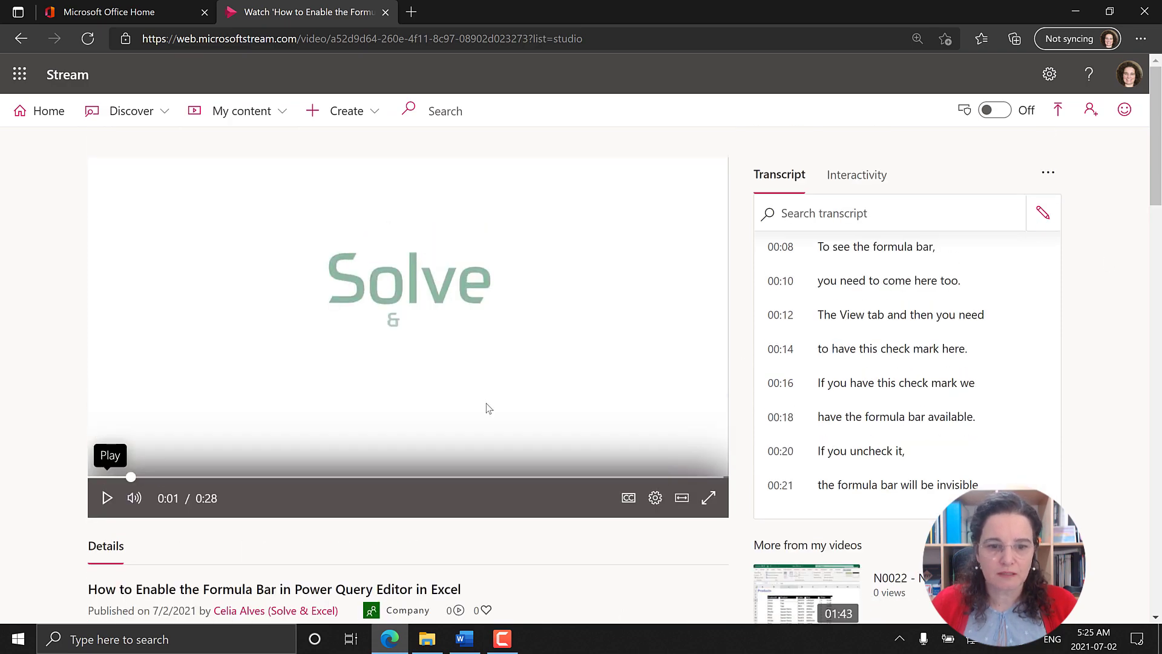
Step: Open the video's details for updating and download its captions file
scroll(485, 403, "down", 3)
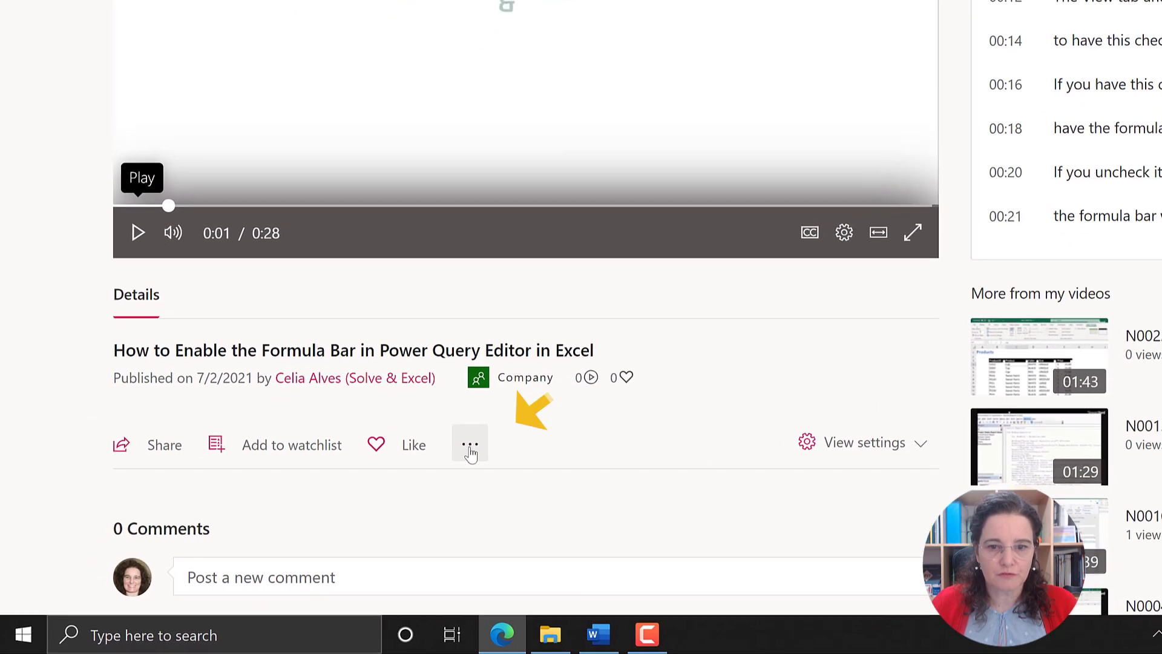
left_click(366, 492)
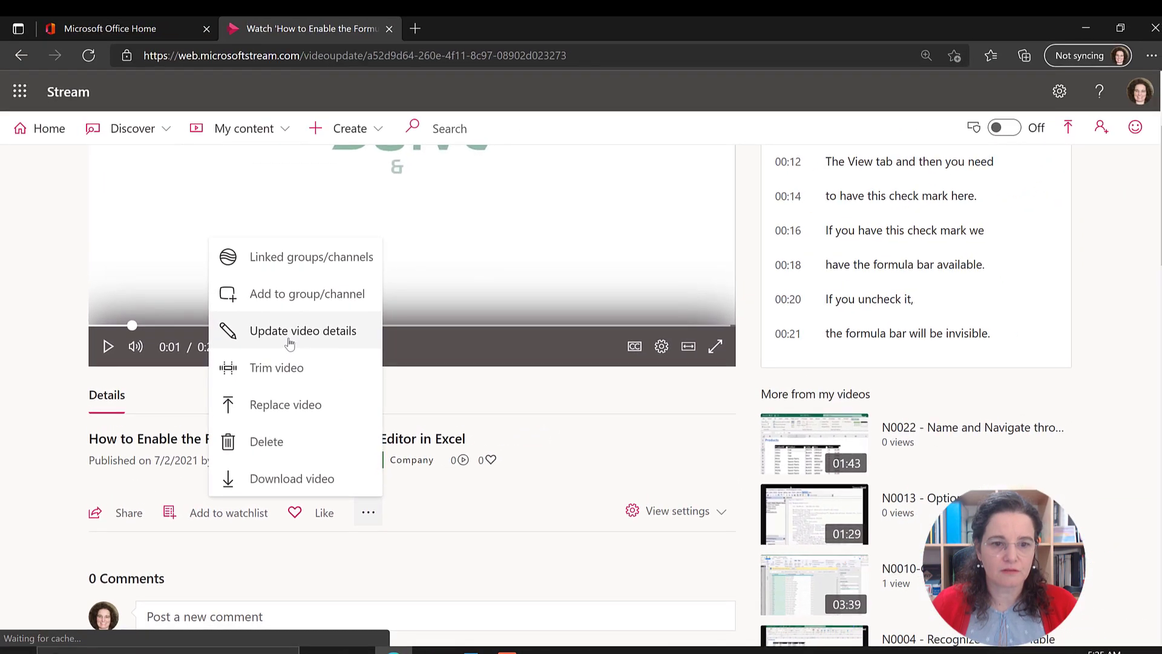
left_click(375, 225)
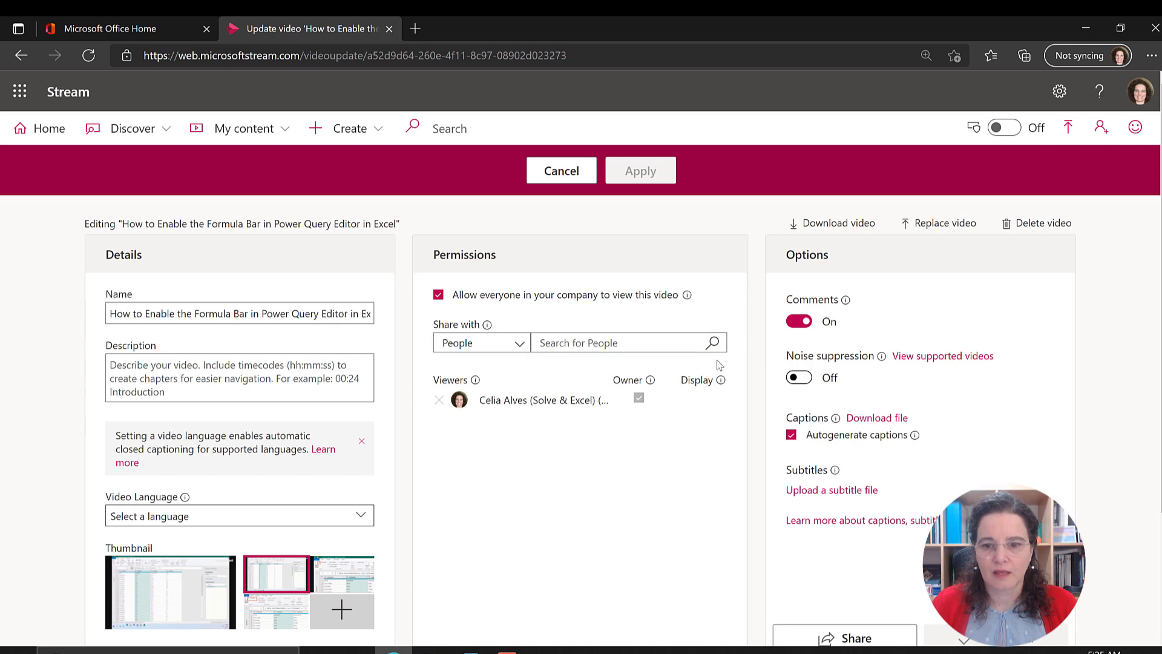
mouse_move(720, 380)
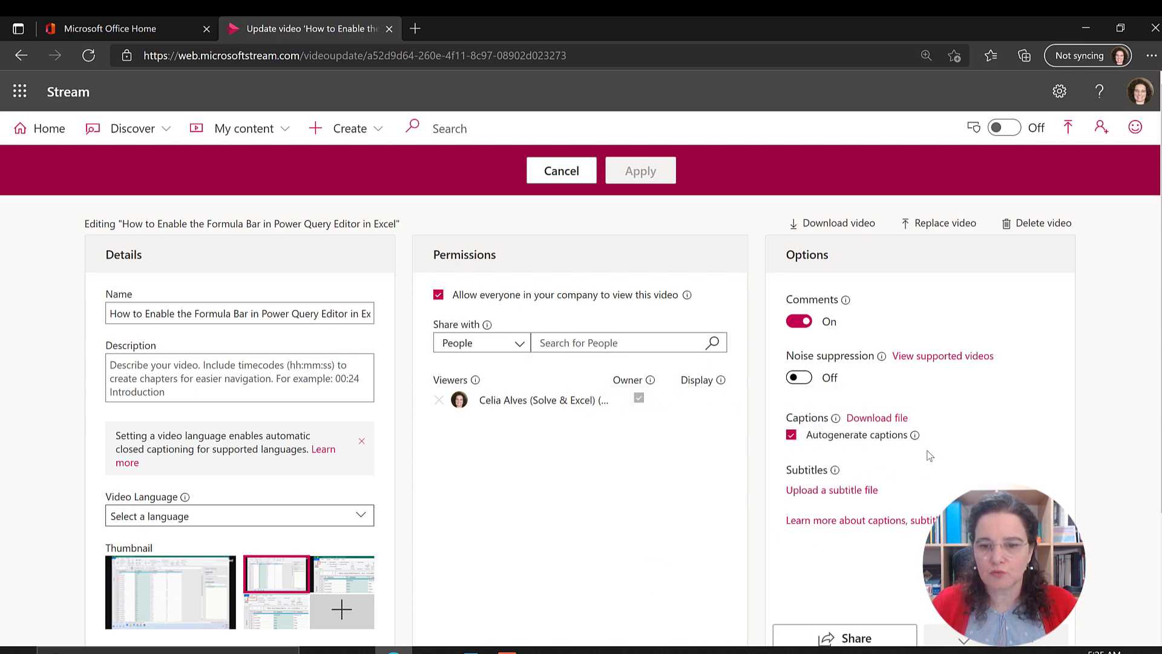
mouse_move(914, 434)
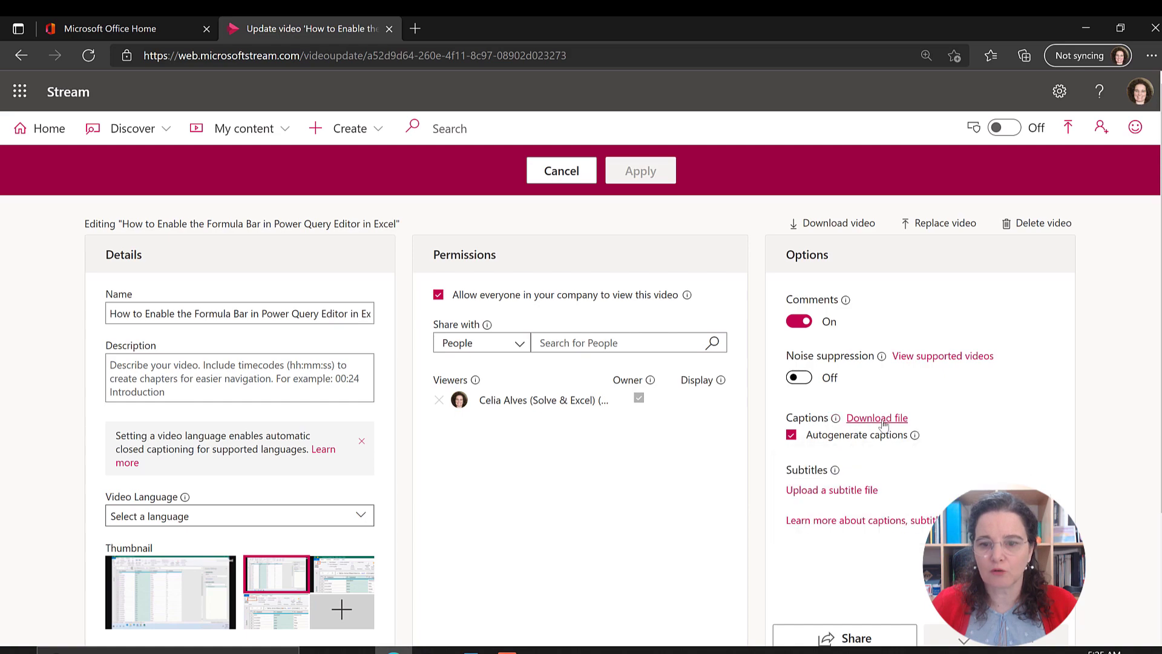
left_click(880, 420)
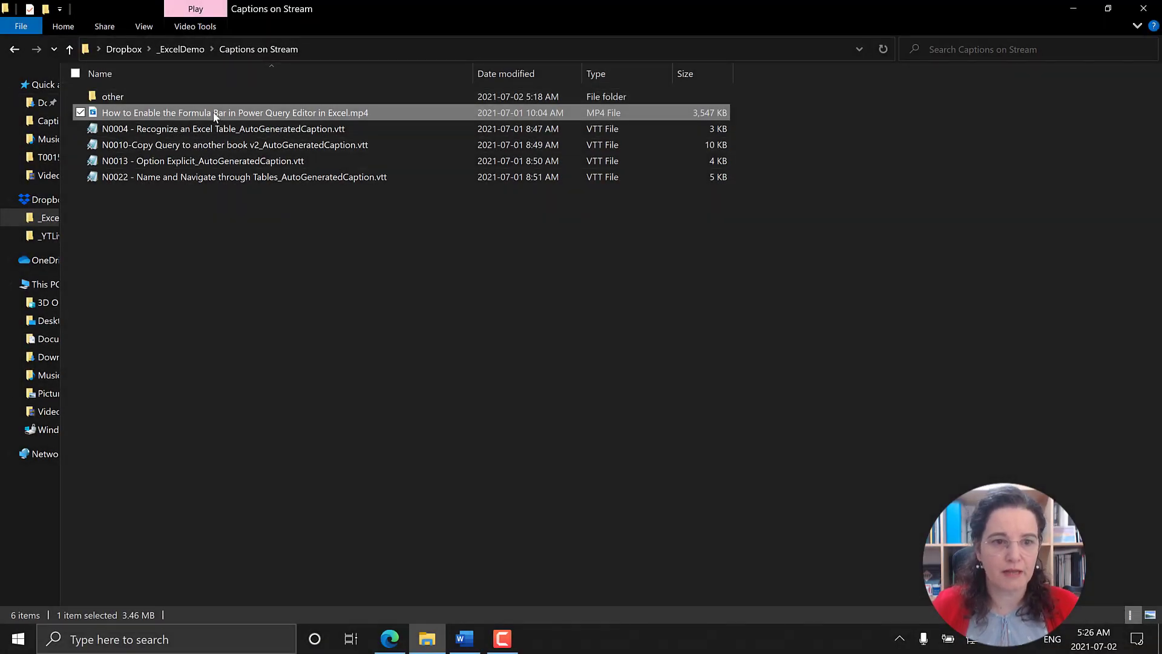
Step: In File Explorer, examine the VTT caption files in Captions on Stream and the setting that shows file name extensions
left_click(273, 128)
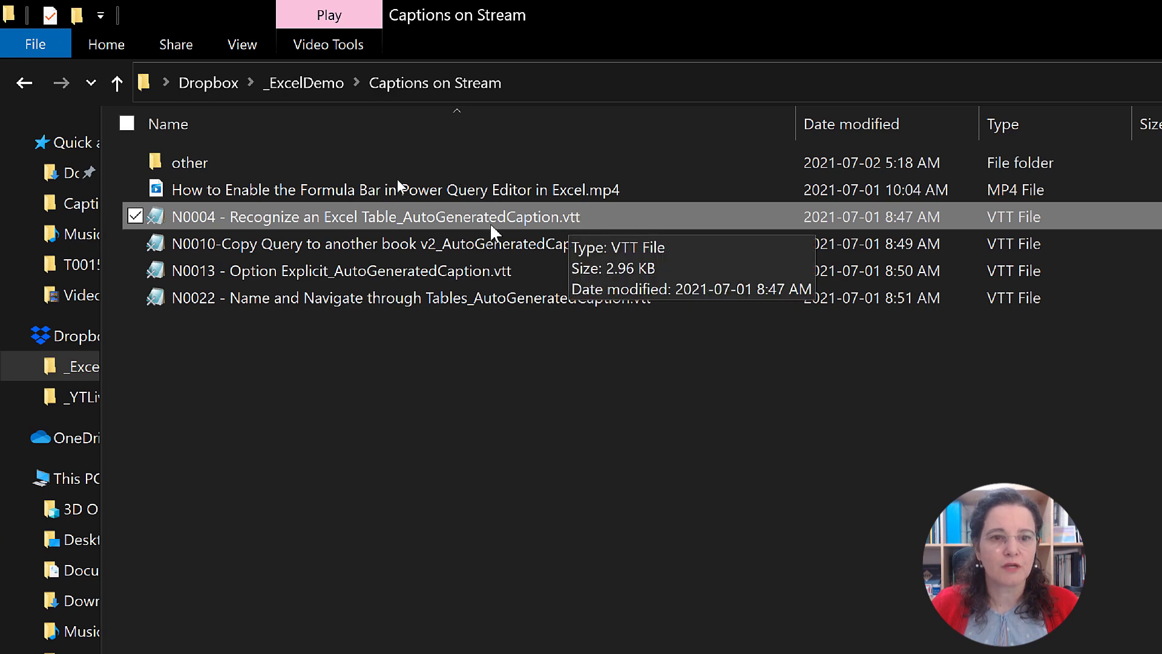
left_click(243, 48)
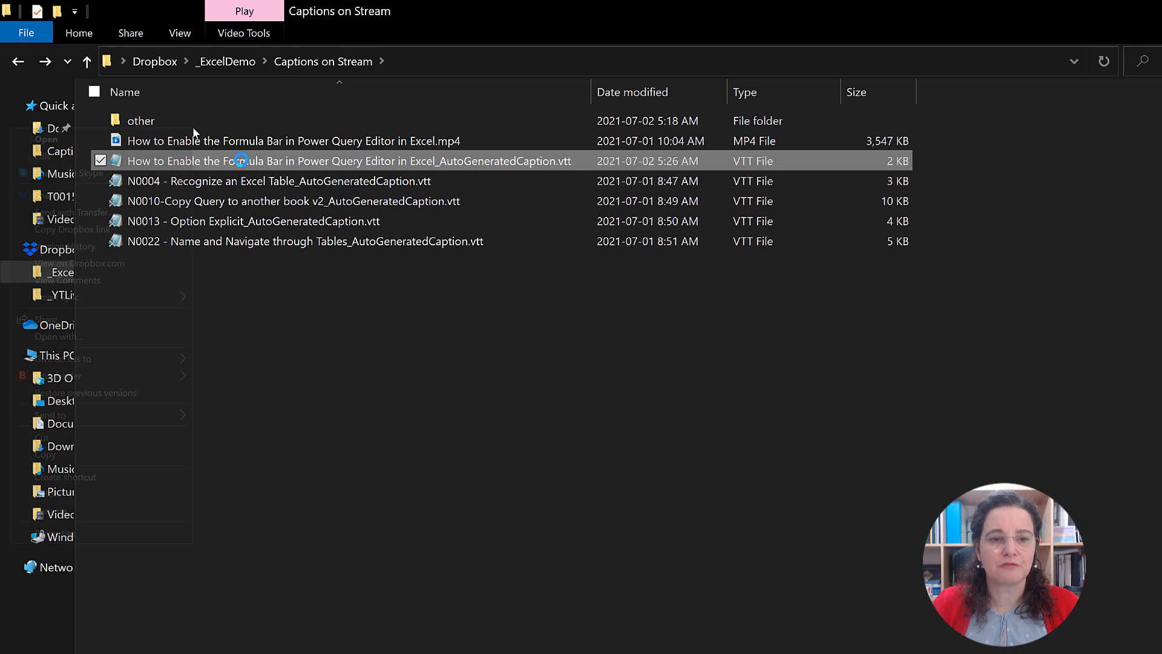
Step: Open "How to Enable the Formula Bar in Power Query Editor in Excel_AutoGeneratedCaption.vtt" in Notepad
right_click(241, 160)
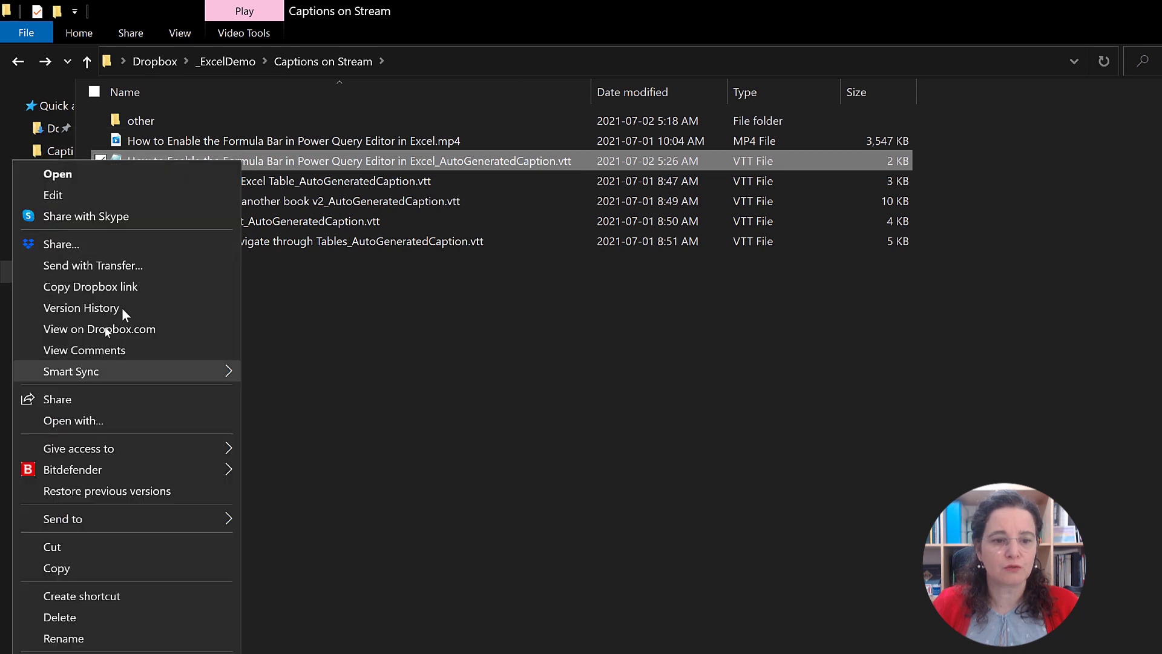
left_click(109, 421)
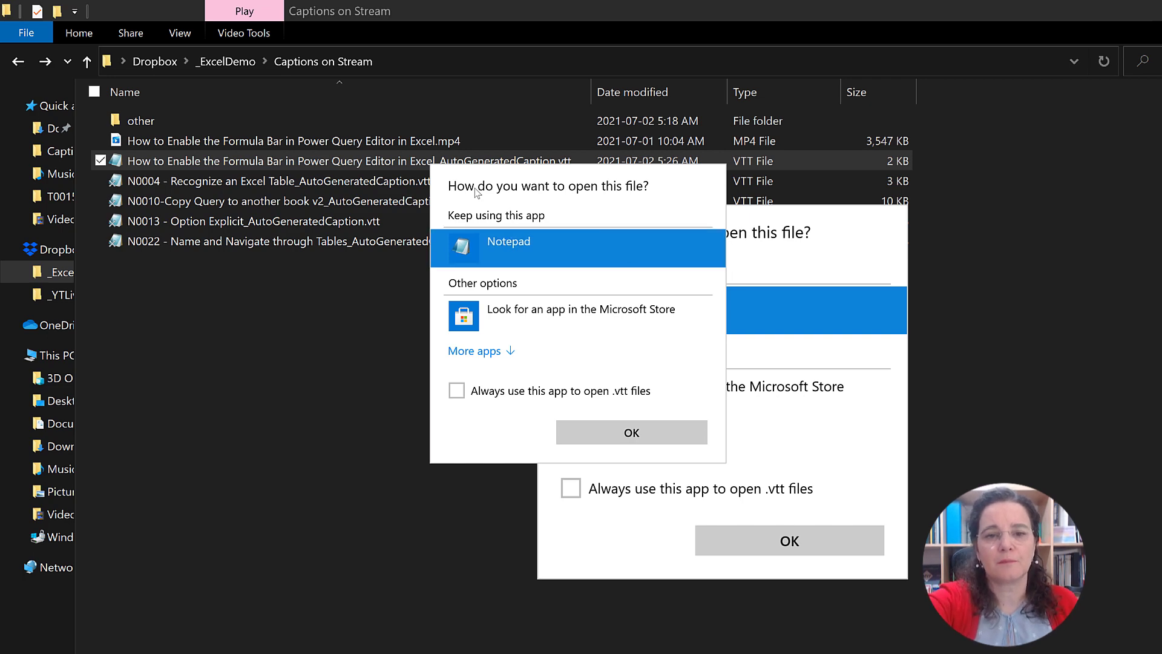
key("Return")
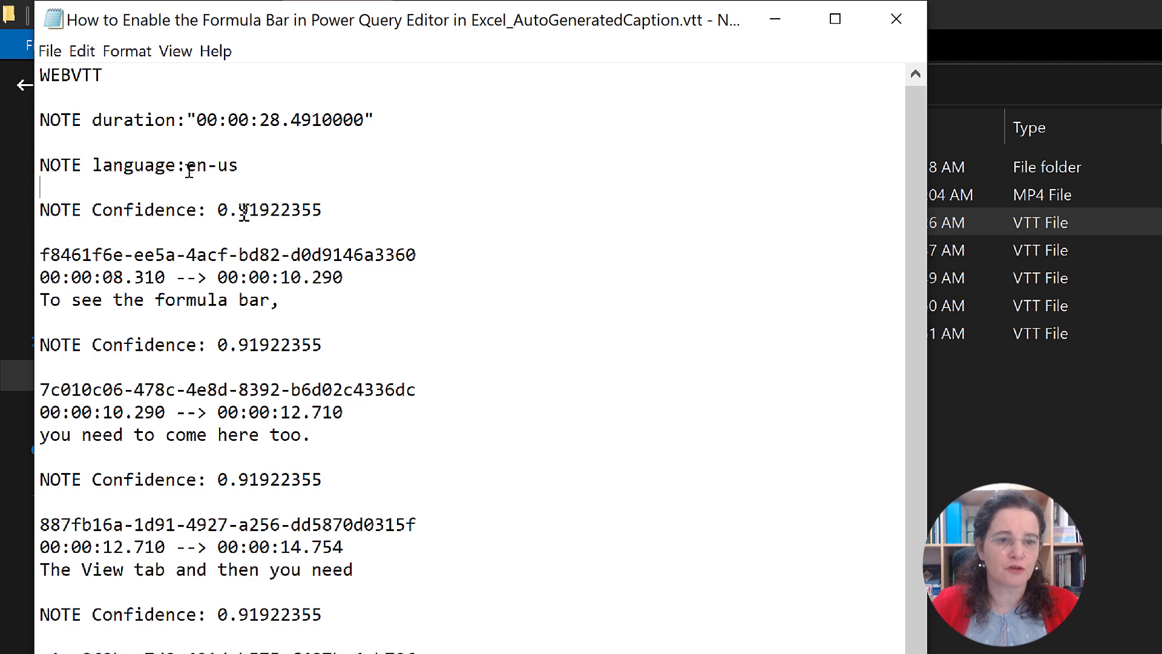
Step: Examine the structure of the first caption block in the VTT file, from its identifier to its caption text
left_click_drag(42, 248, 109, 318)
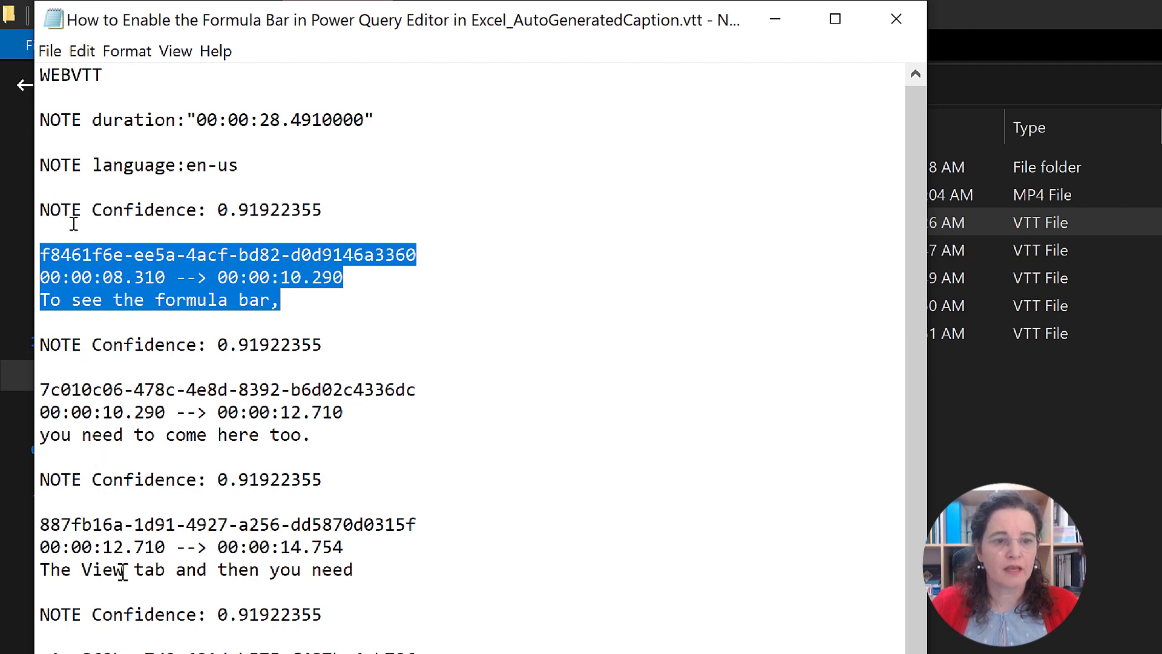
left_click(92, 236)
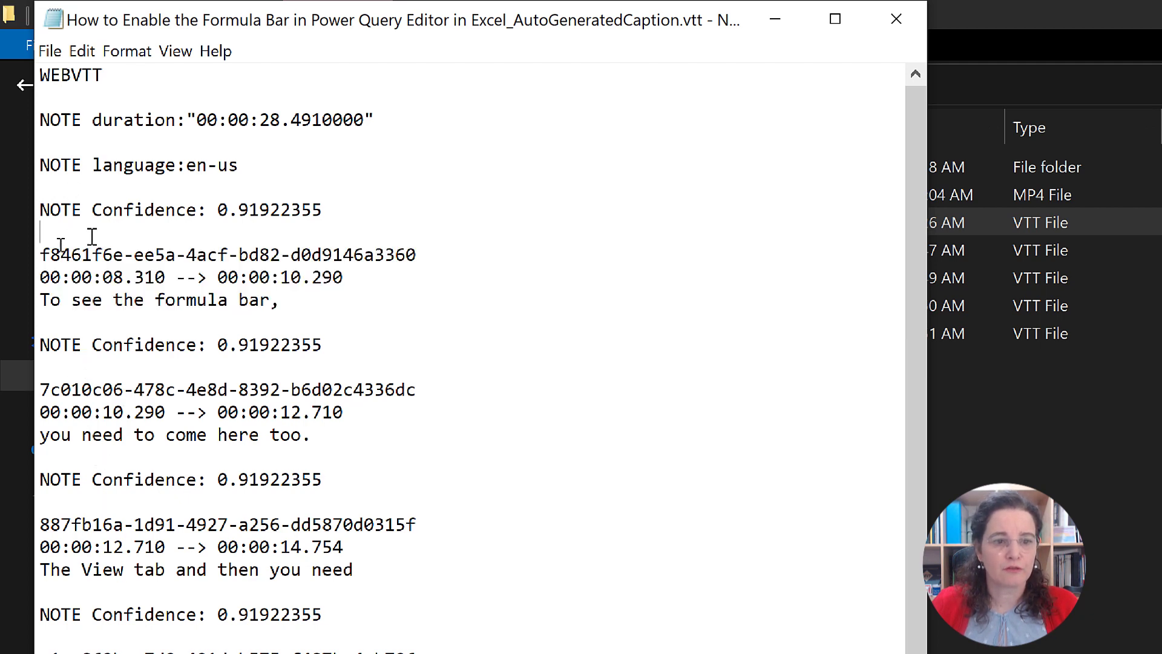
left_click(63, 320)
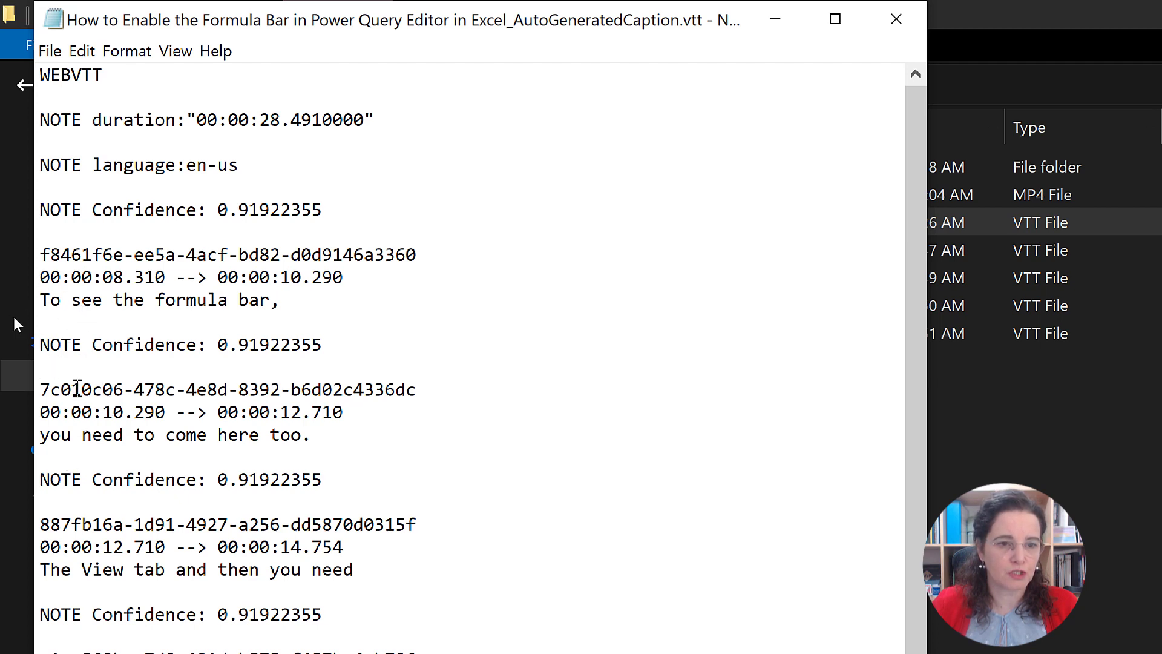
Step: Examine the second caption block in the VTT file, covering its identifier, time range and caption text
left_click_drag(41, 390, 415, 406)
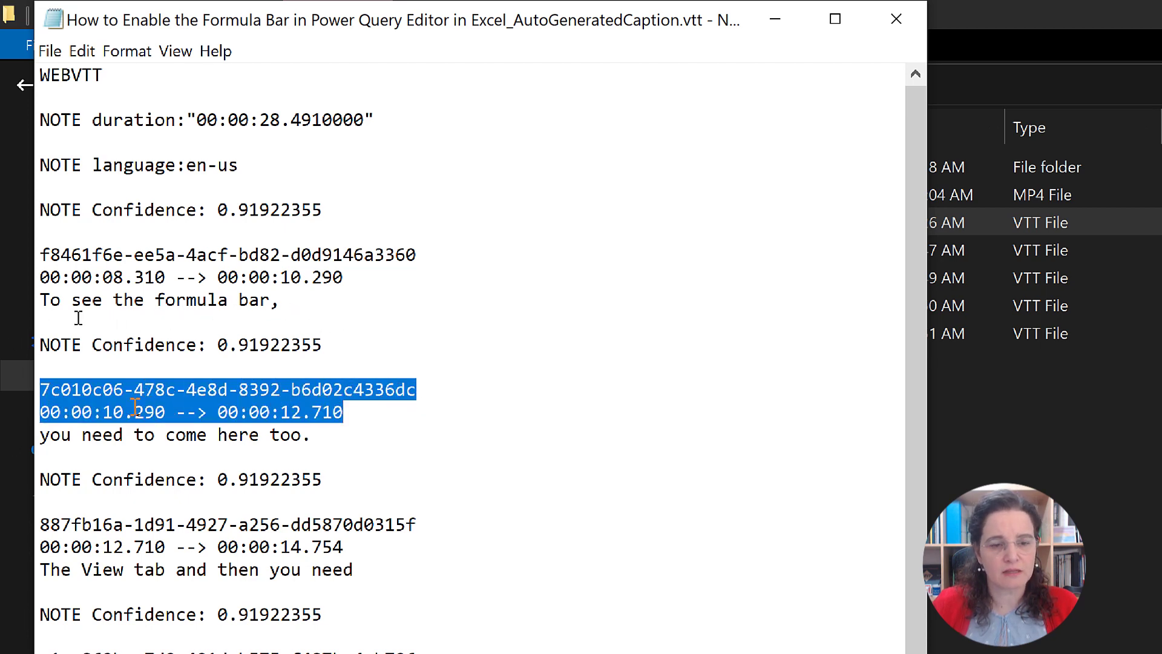
left_click(233, 412)
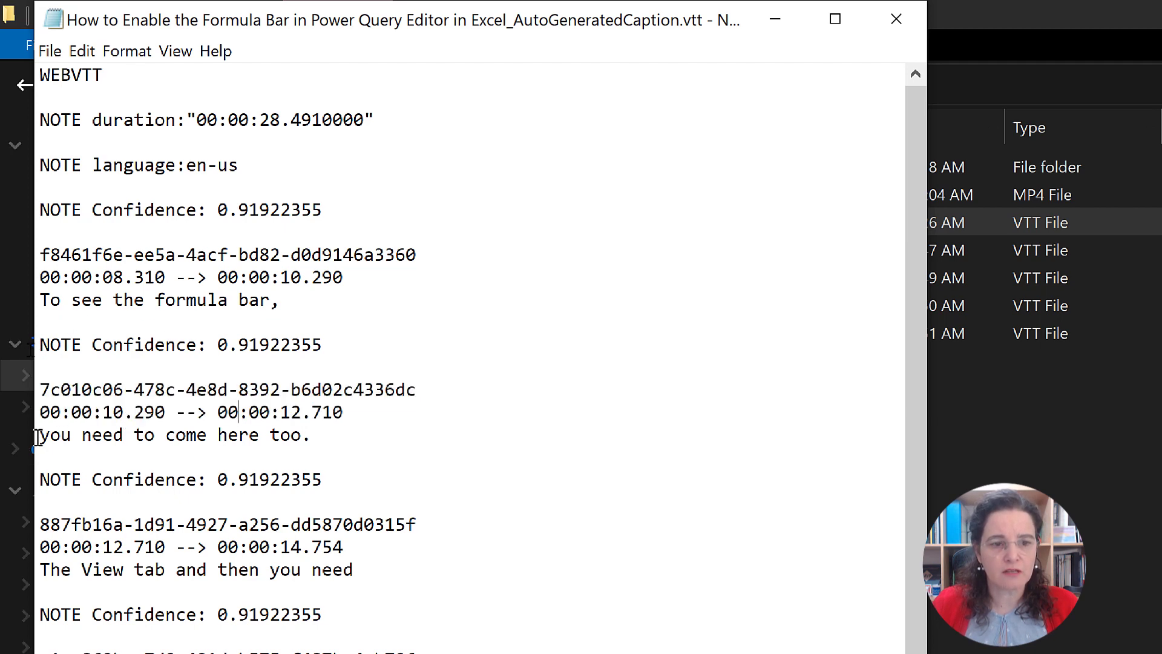
left_click_drag(38, 436, 311, 434)
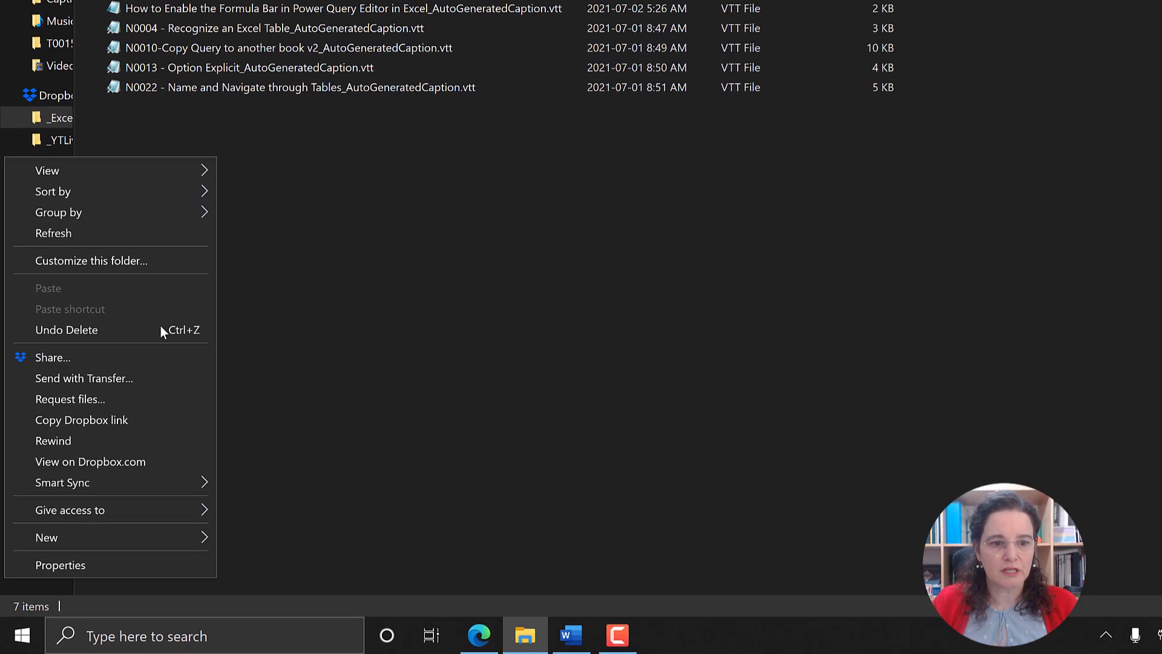
Step: Switch to File Explorer, create a new Excel workbook named Captions in the Captions on Stream folder, and open it maximized
mouse_move(157, 536)
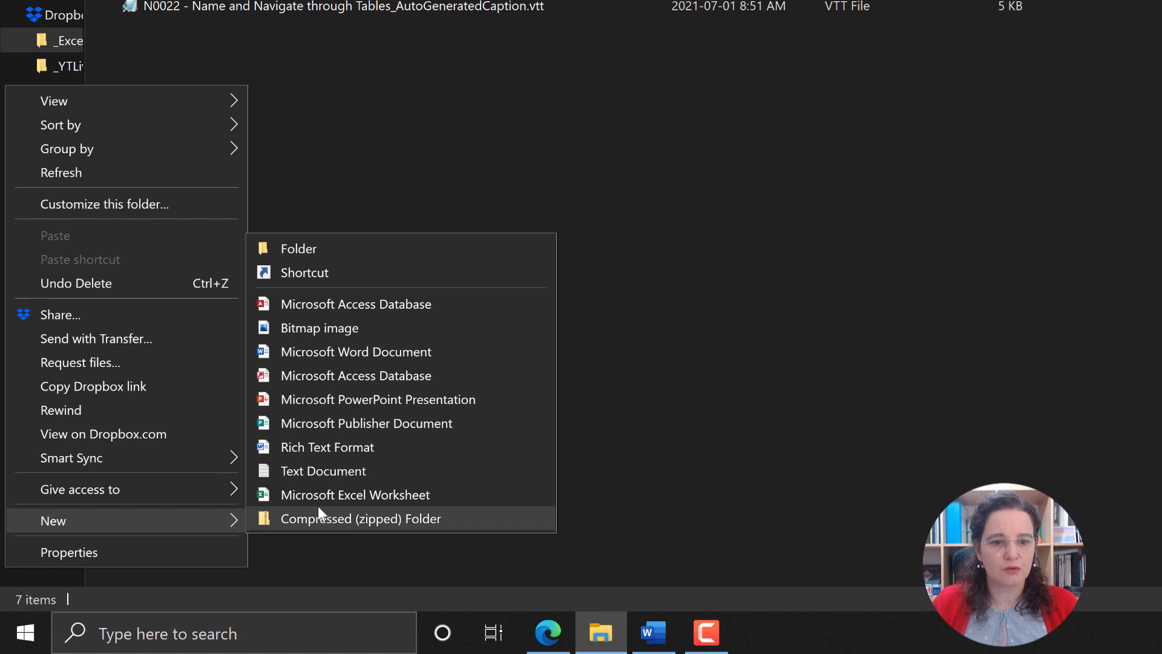
left_click(337, 494)
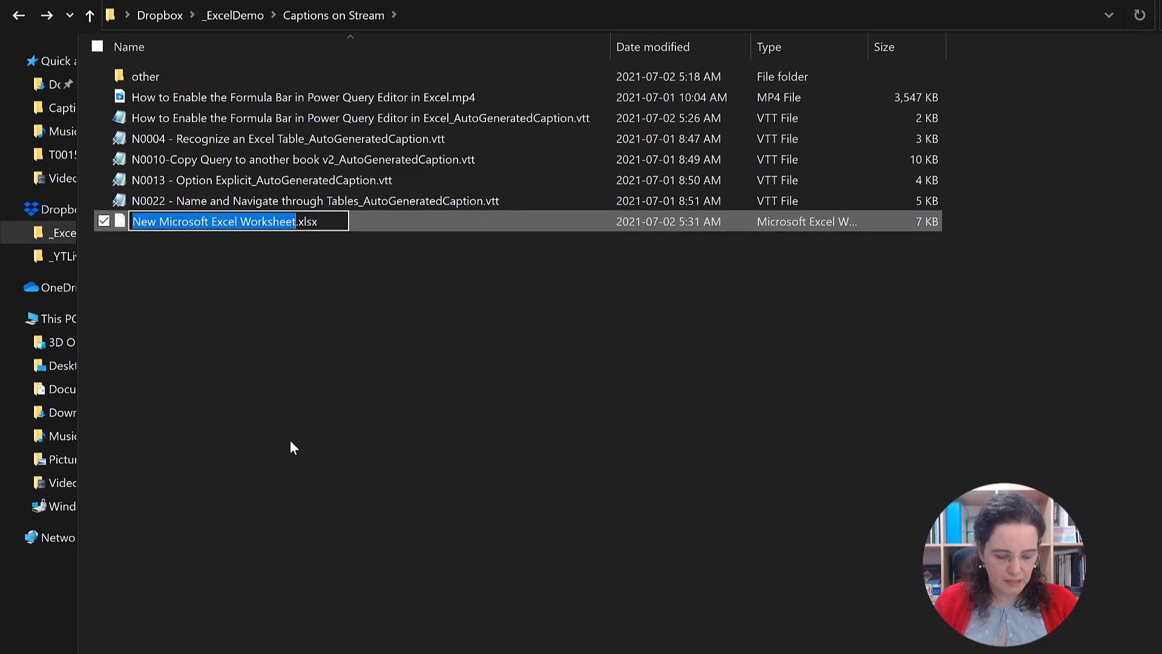
type("Captions")
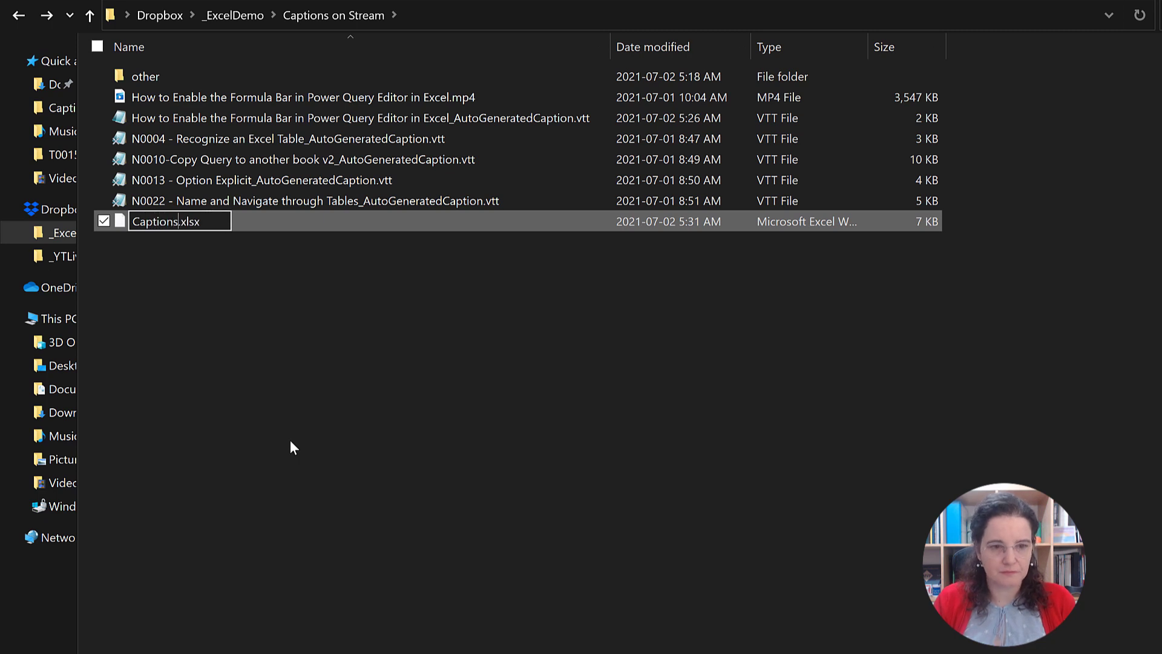
key("Return")
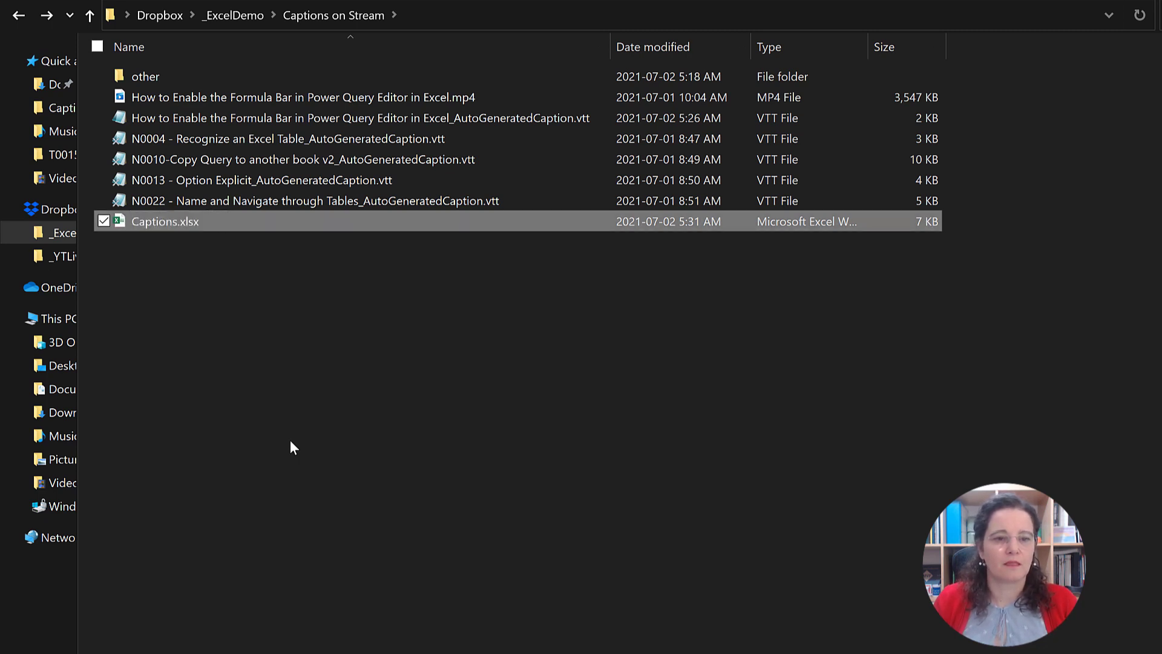
key("Return")
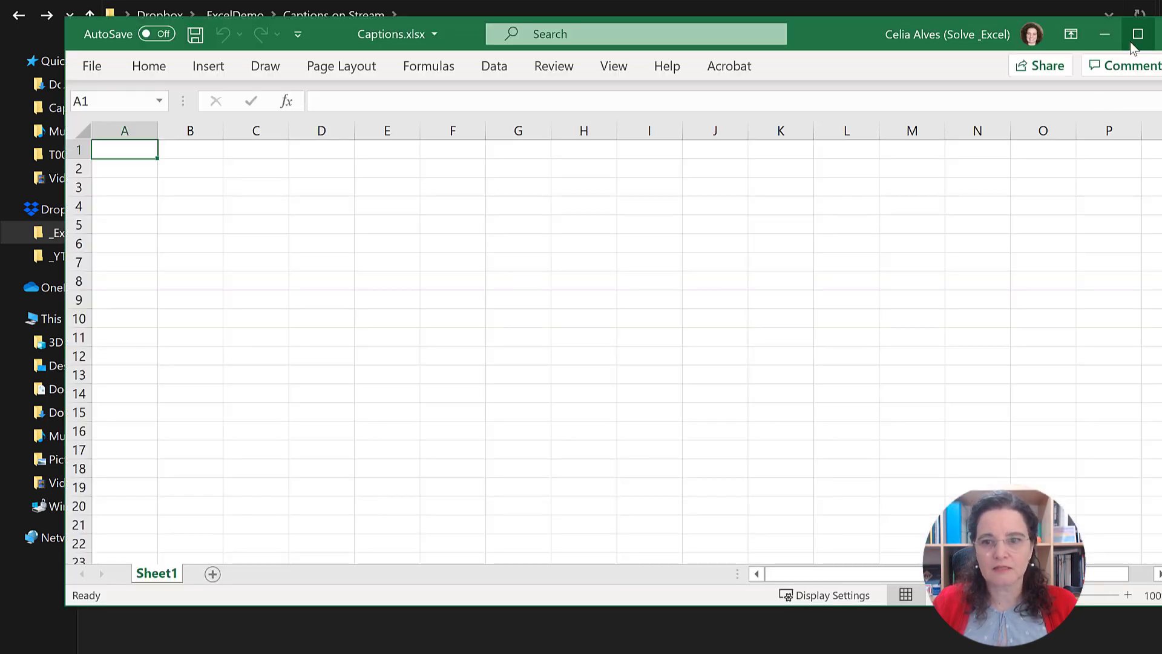
left_click(1137, 36)
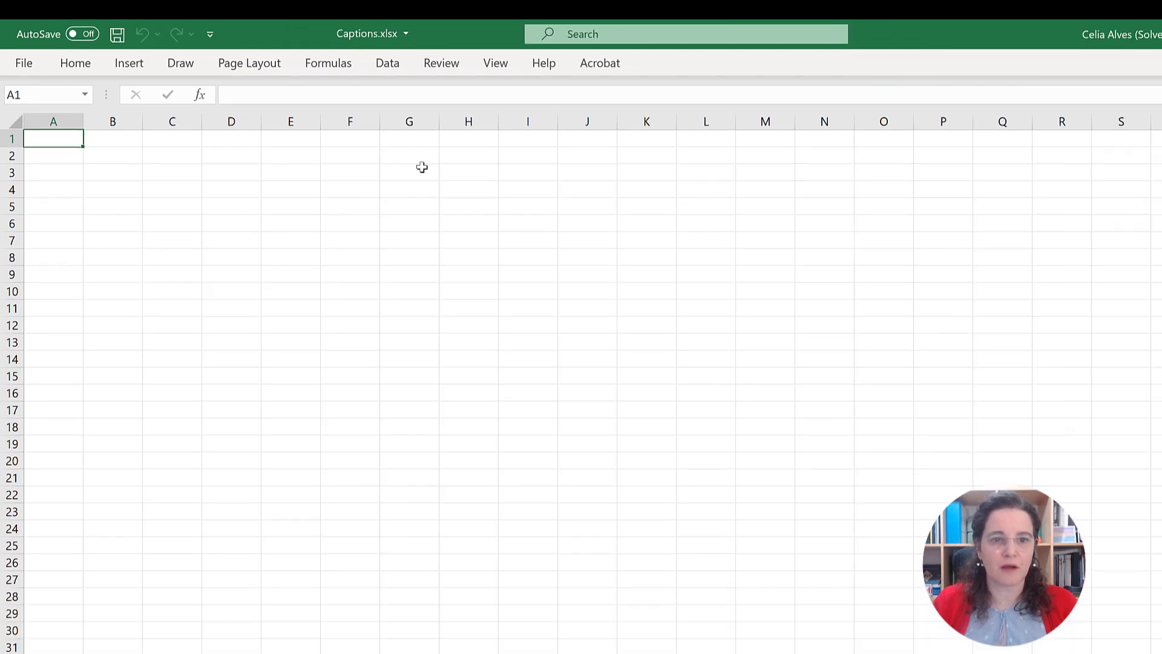
Step: Import "How to Enable the Formula Bar in Power Query Editor in Excel_AutoGeneratedCaption.vtt" as a text source and open it in Power Query Editor
left_click(390, 64)
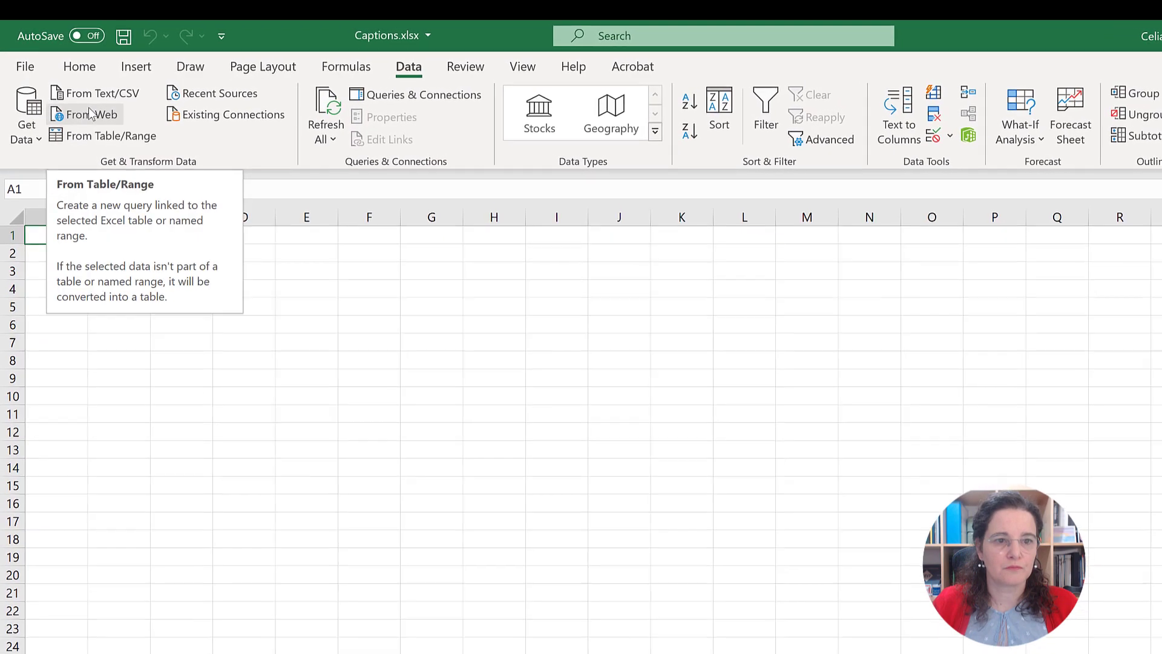
left_click(92, 100)
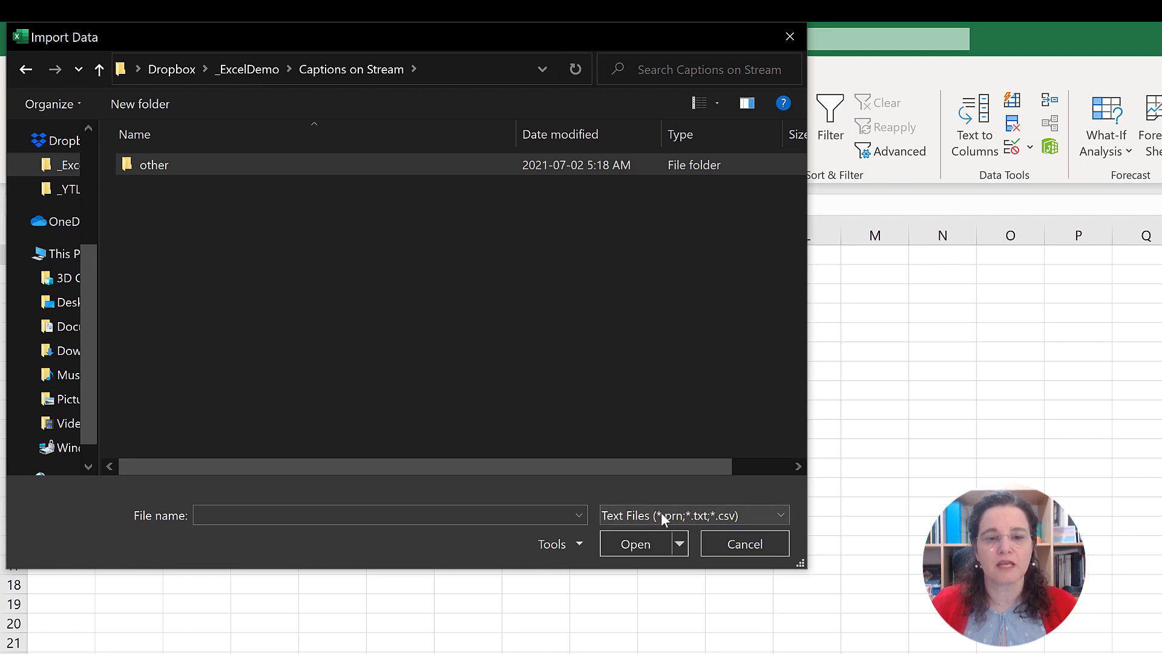
left_click(690, 513)
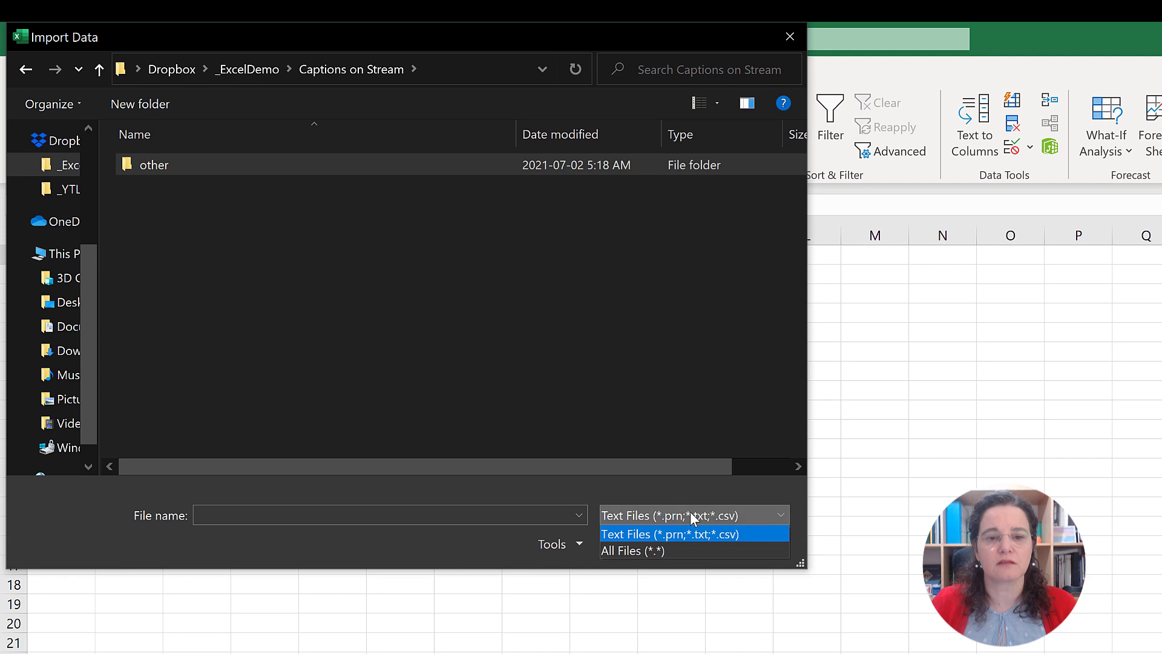
left_click(633, 550)
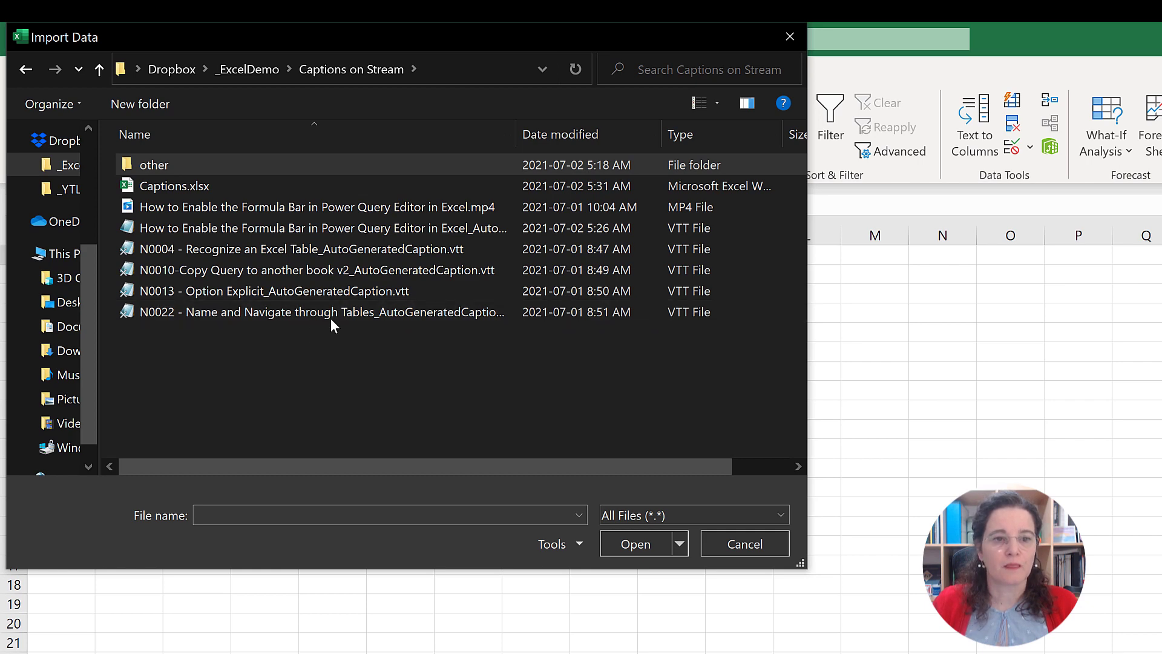
left_click(181, 230)
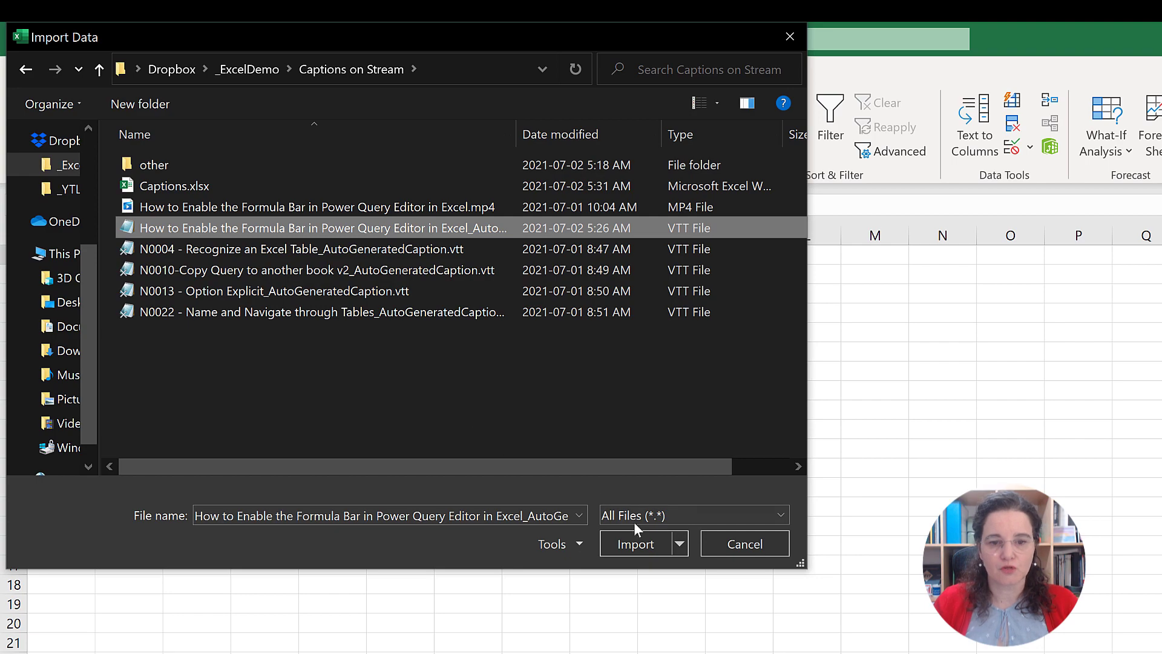
left_click(633, 543)
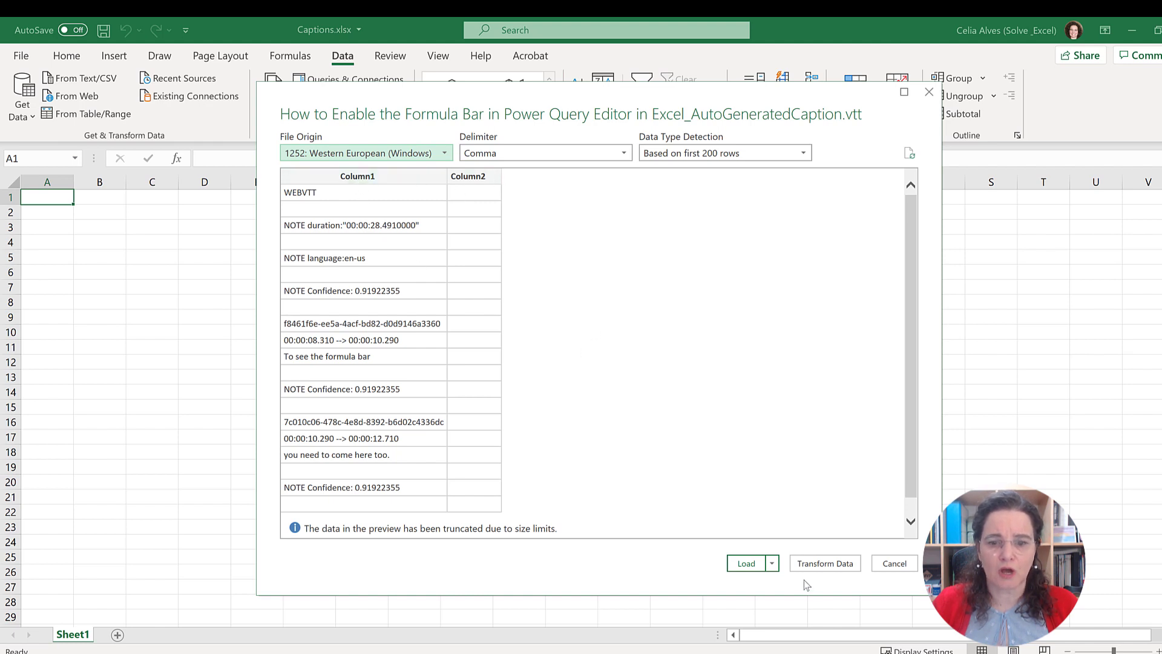
left_click(801, 563)
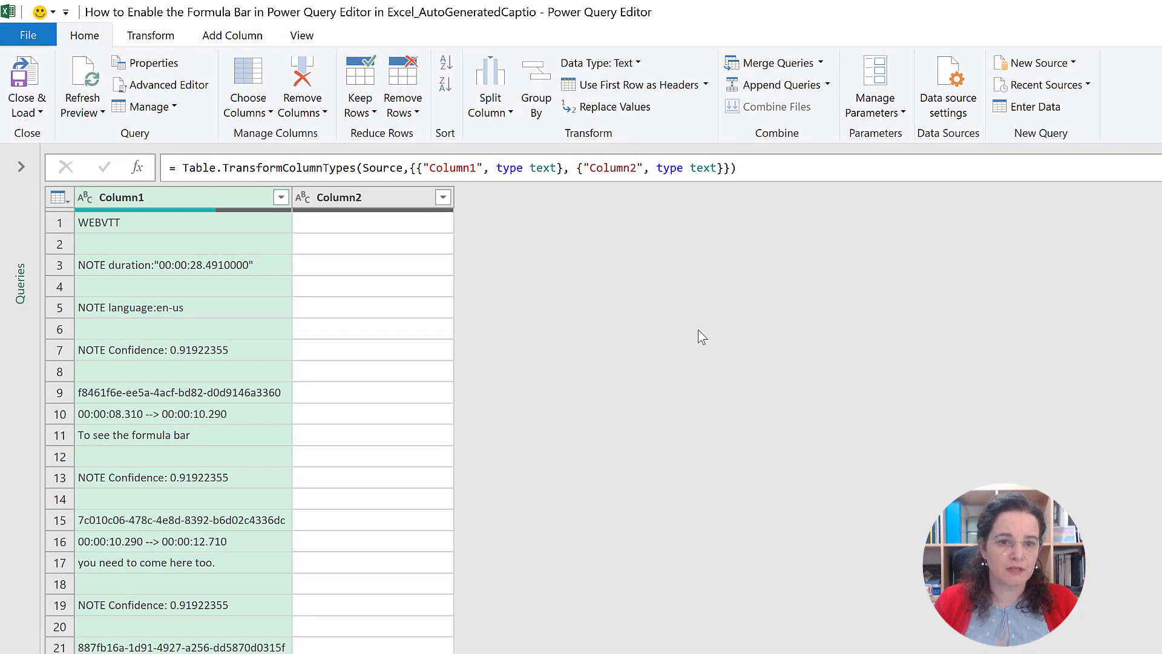
Step: Review the imported caption rows in Column1 and Column2, and close Power Query Editor discarding the query
scroll(334, 310, "down", 4)
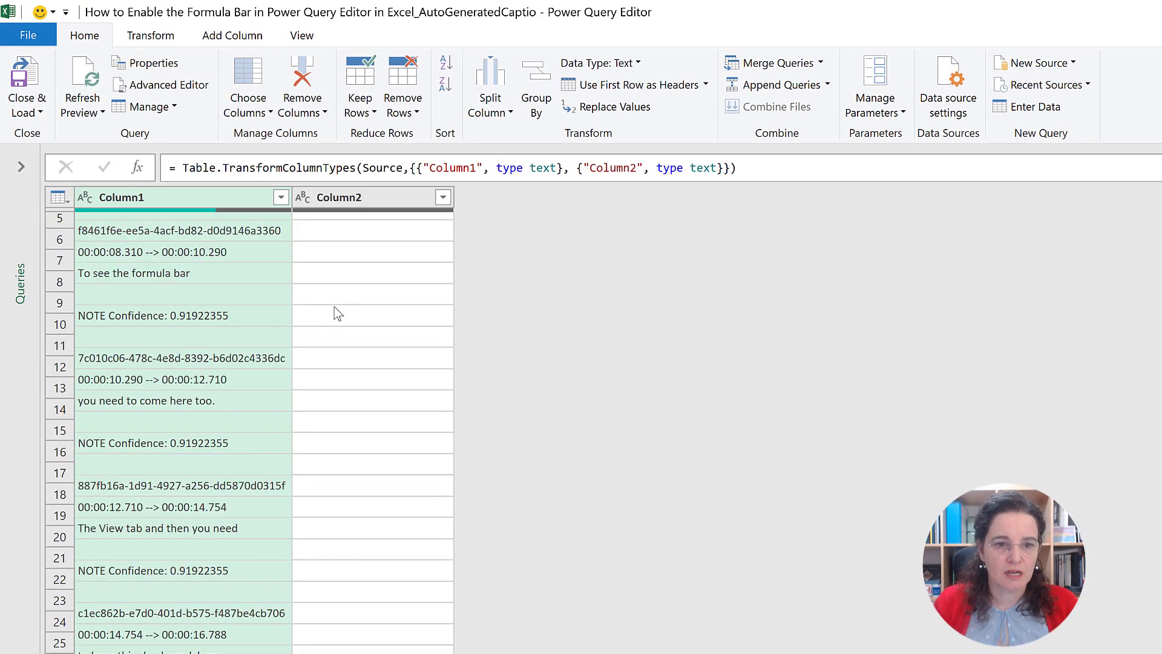
scroll(338, 313, "down", 4)
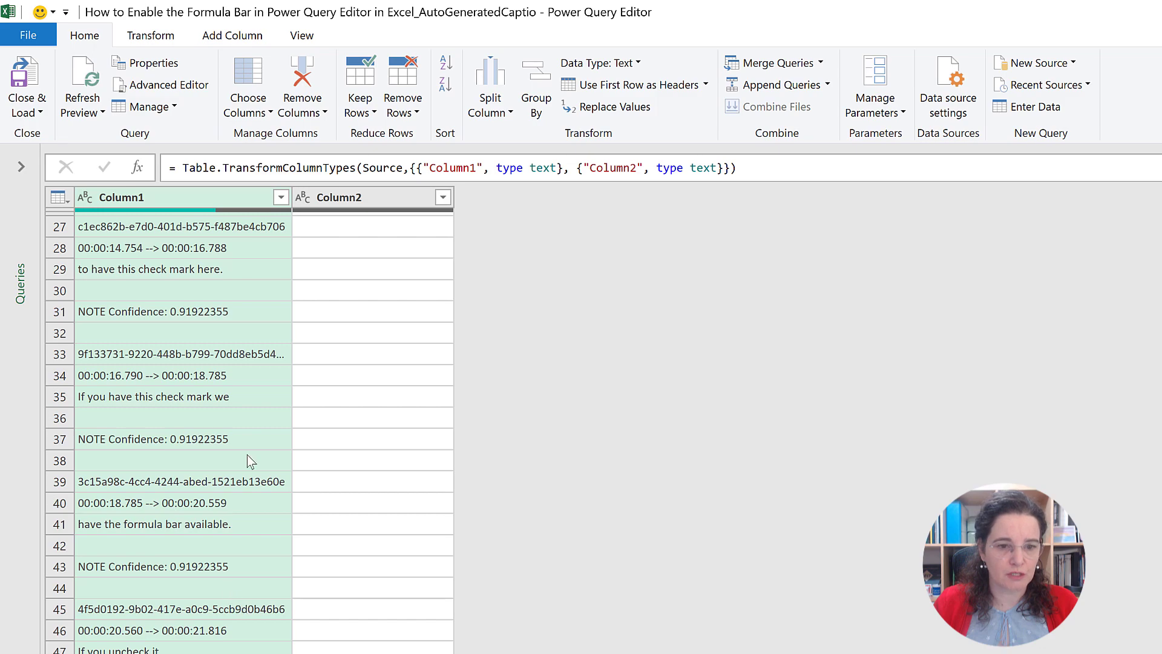
scroll(275, 528, "up", 8)
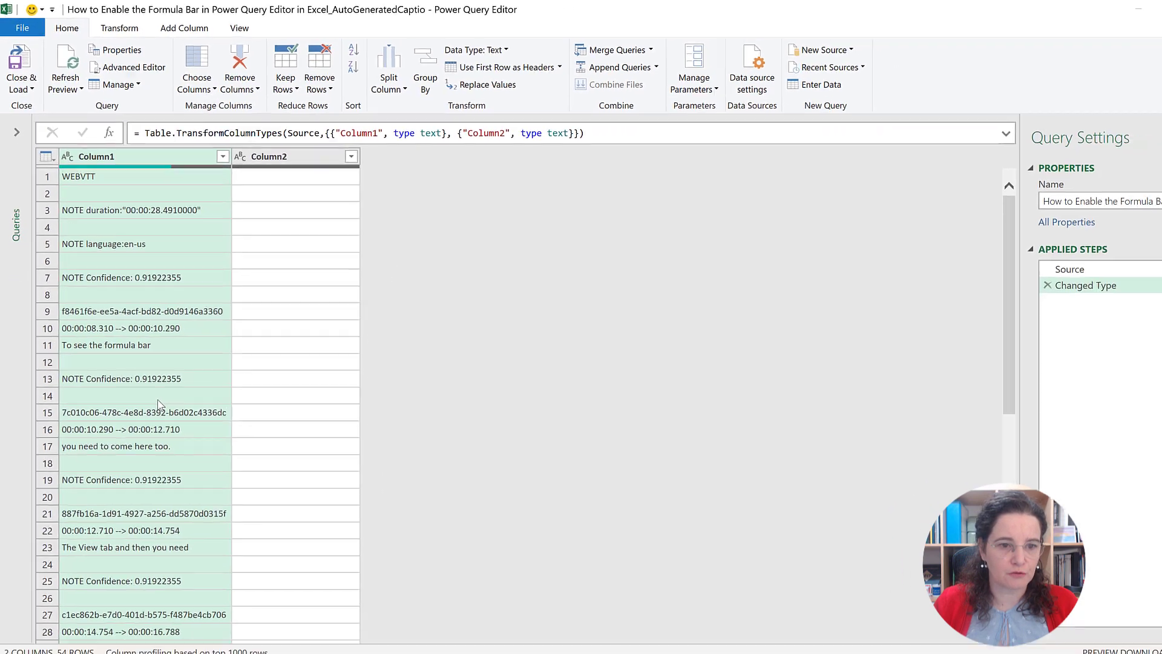
scroll(200, 508, "down", 8)
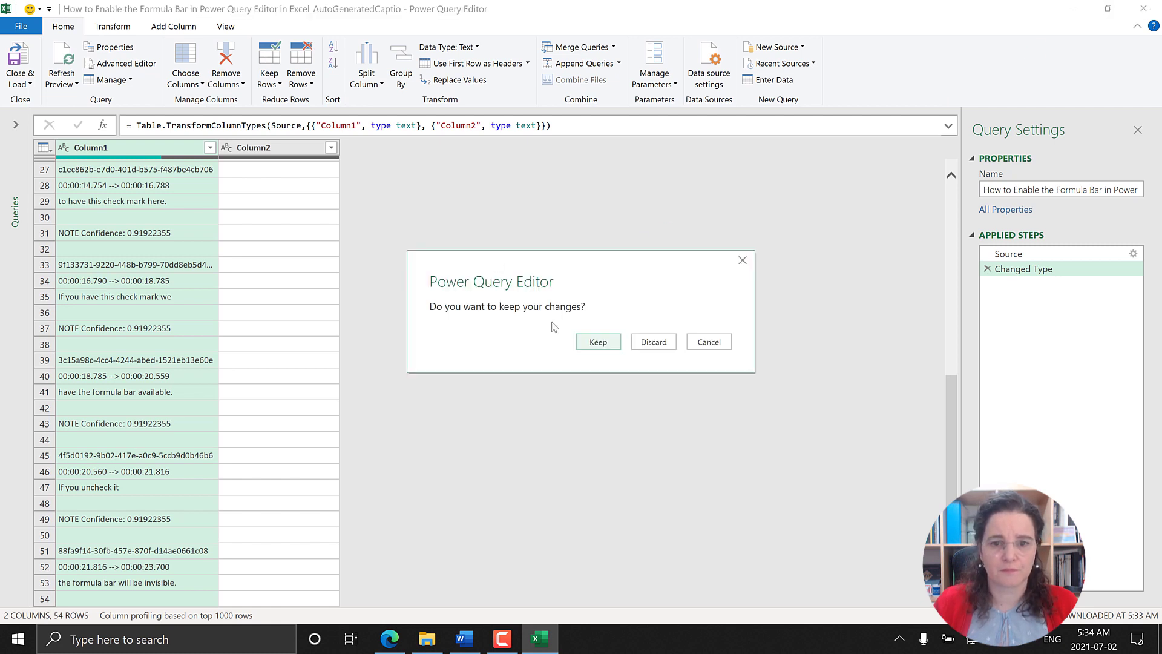
left_click(649, 347)
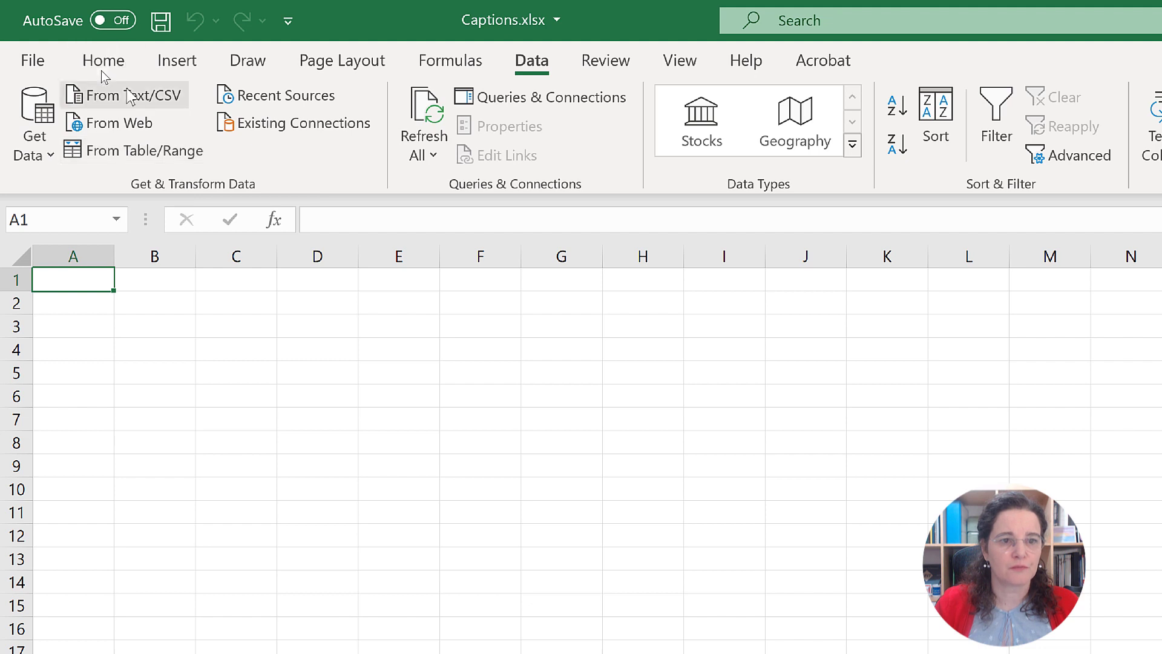
Step: Import "N0010-Copy Query to another book v2_AutoGeneratedCaption.vtt" as a text source and open it in Power Query Editor
left_click(128, 95)
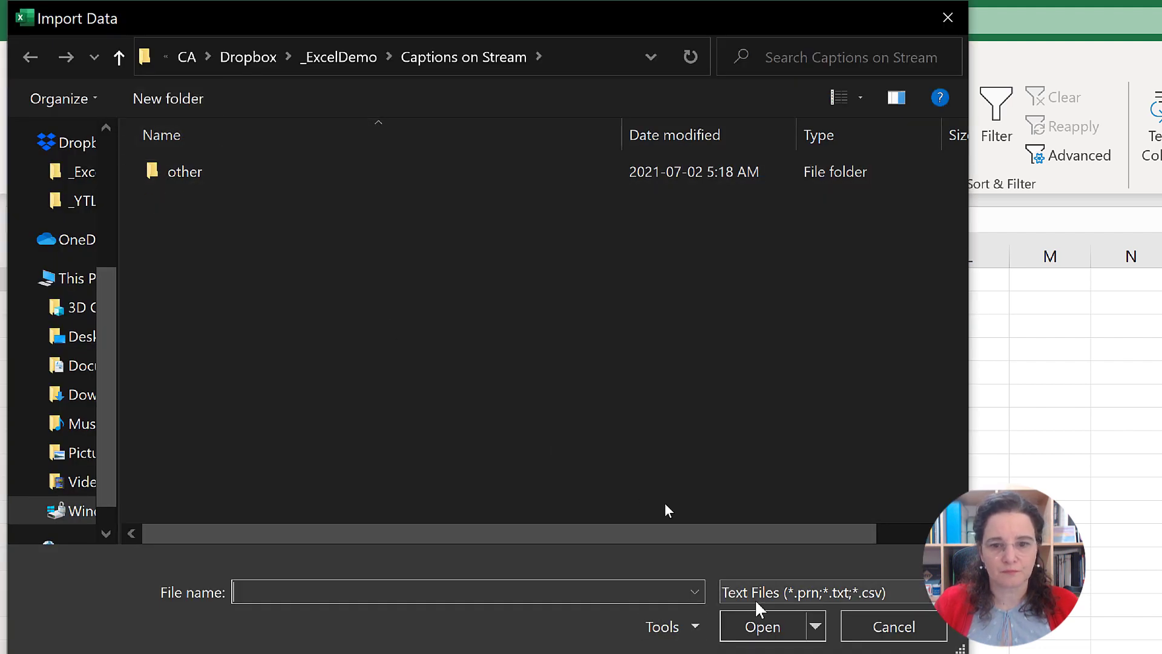
left_click(829, 597)
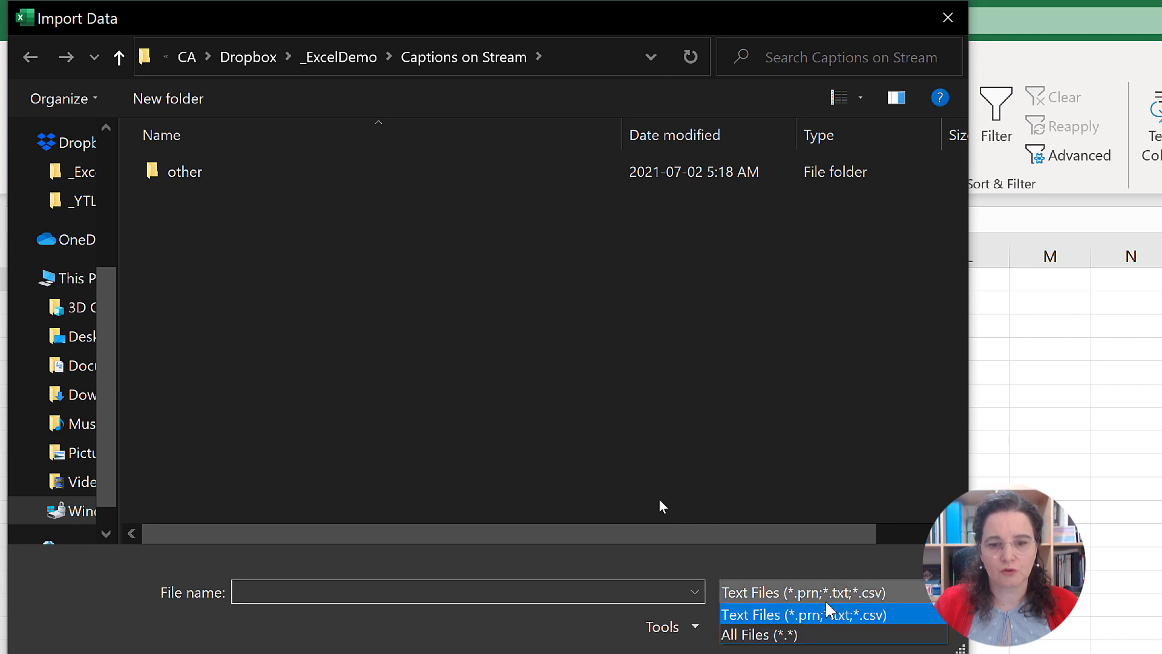
left_click(828, 632)
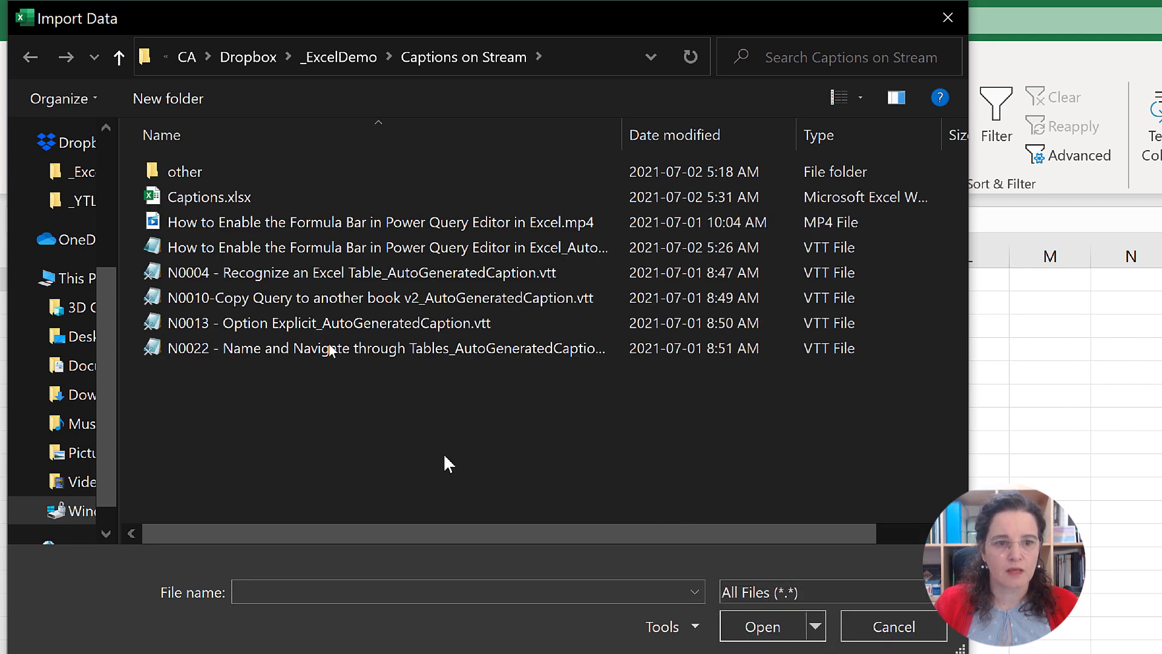
double_click(259, 299)
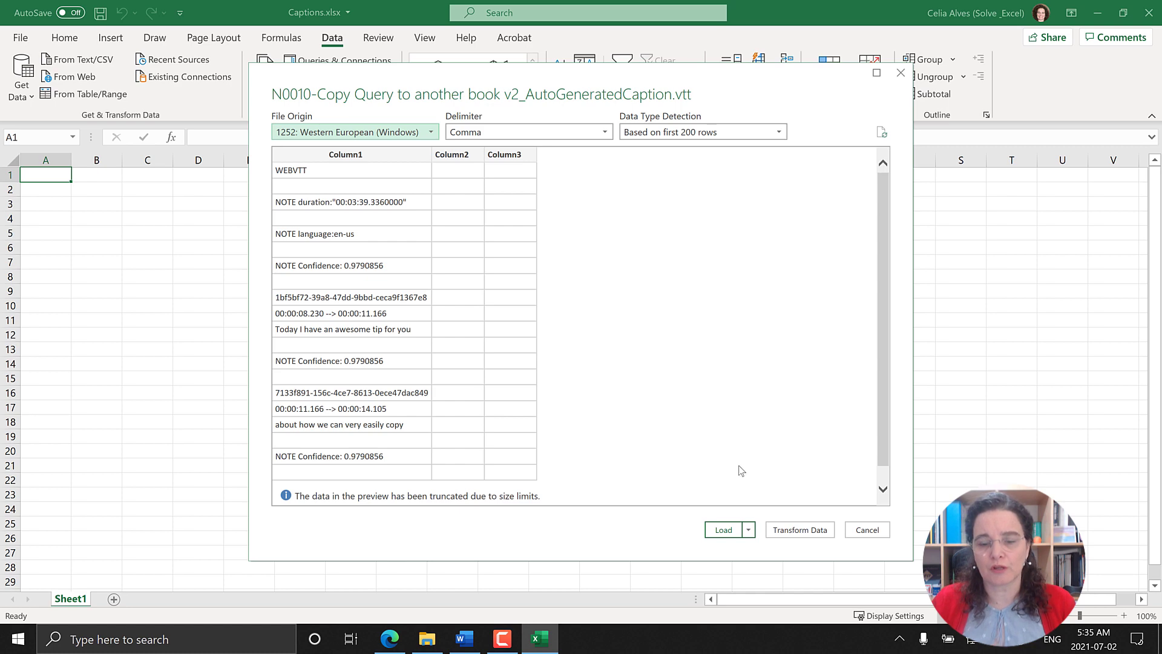
left_click(782, 533)
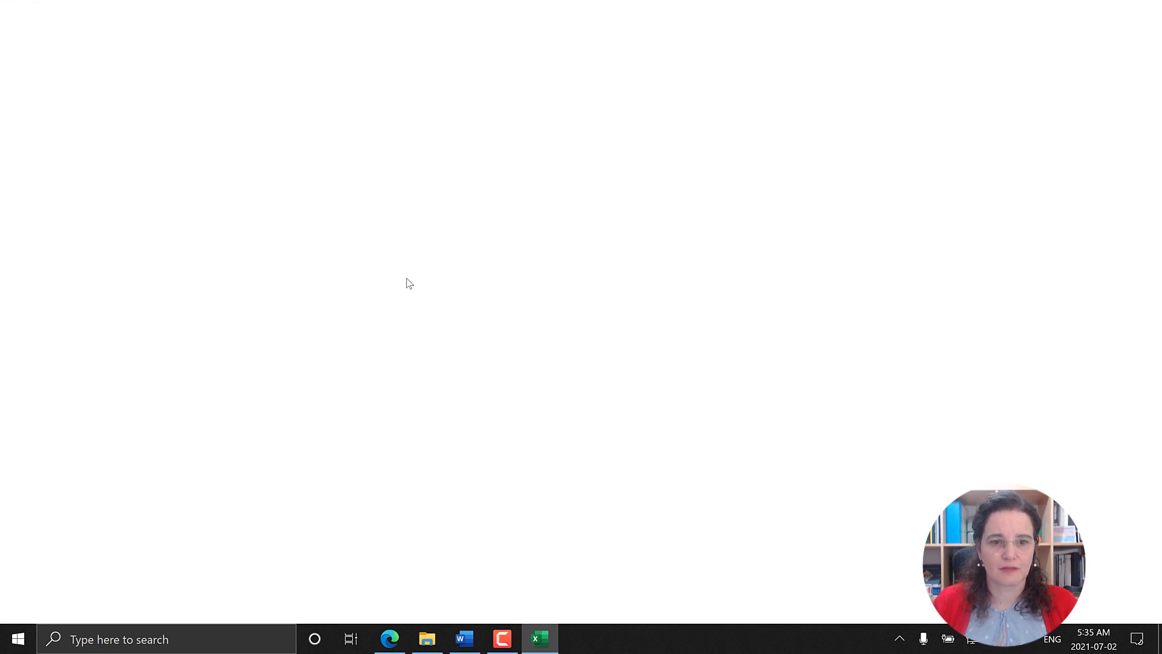
Step: Examine the imported N0010 rows for how comma-delimited caption text is distributed across Column1, Column2 and Column3
scroll(347, 234, "down", 11)
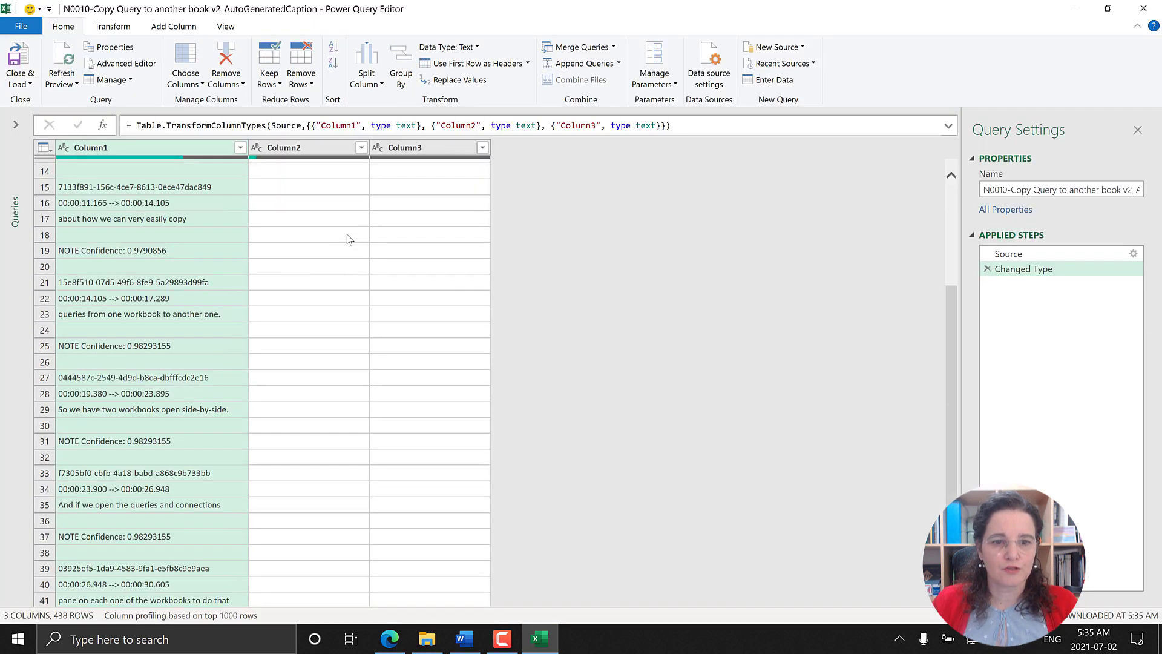
scroll(347, 234, "down", 13)
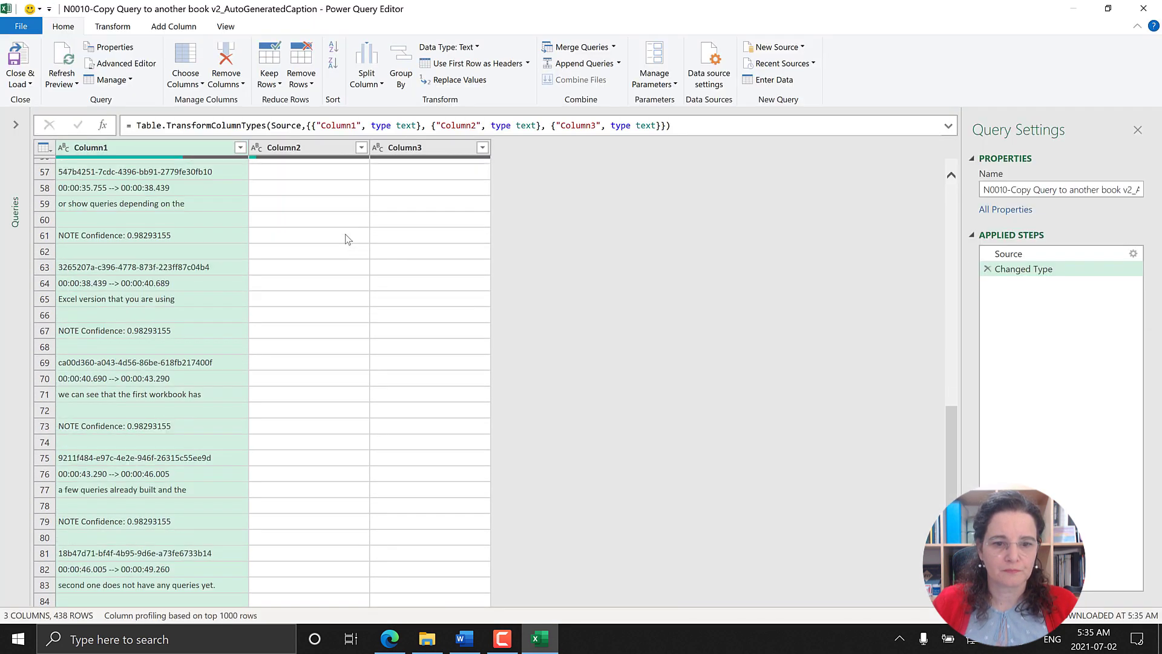
scroll(348, 239, "down", 10)
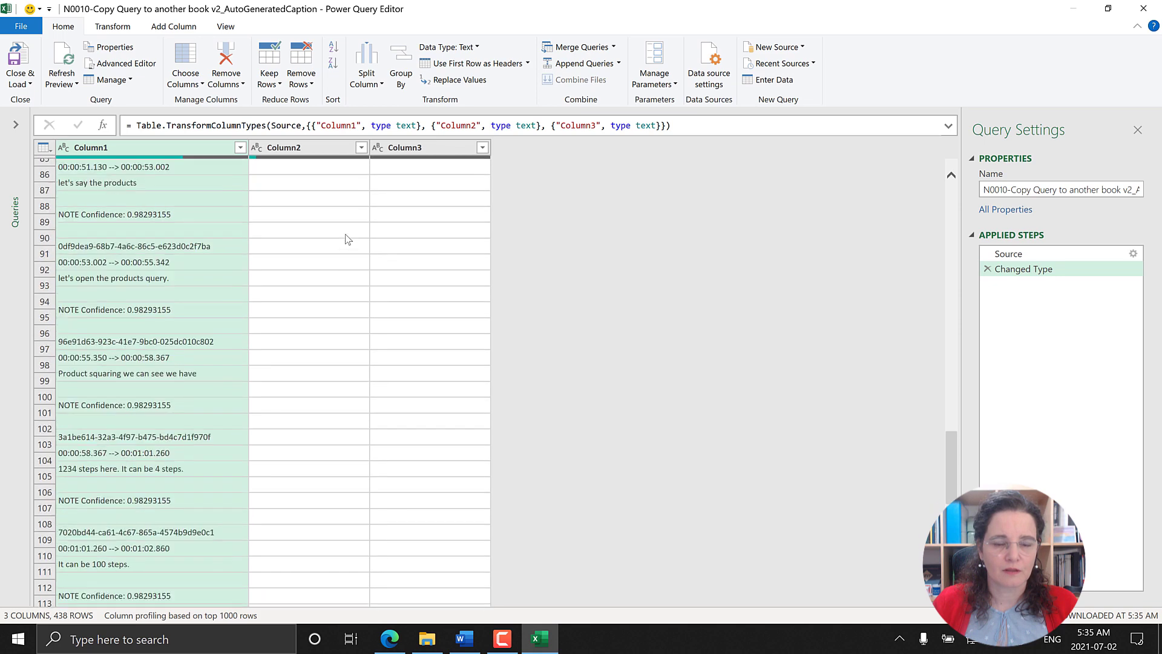
scroll(348, 240, "down", 1)
scroll(348, 240, "up", 3)
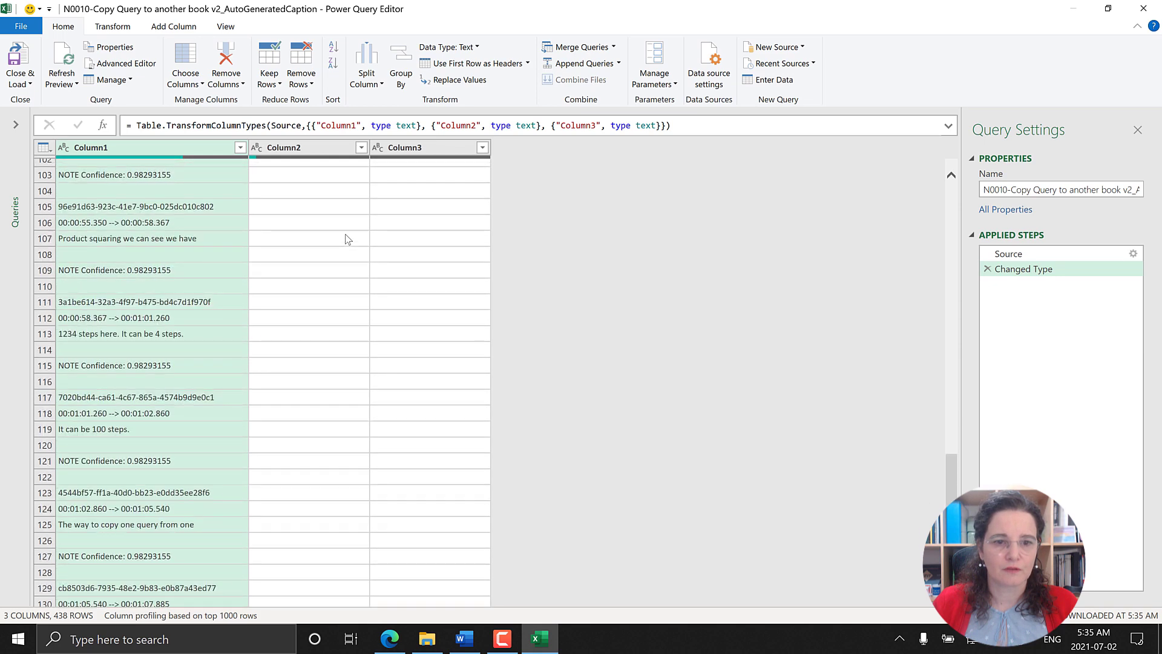
scroll(348, 240, "down", 2)
scroll(348, 238, "down", 11)
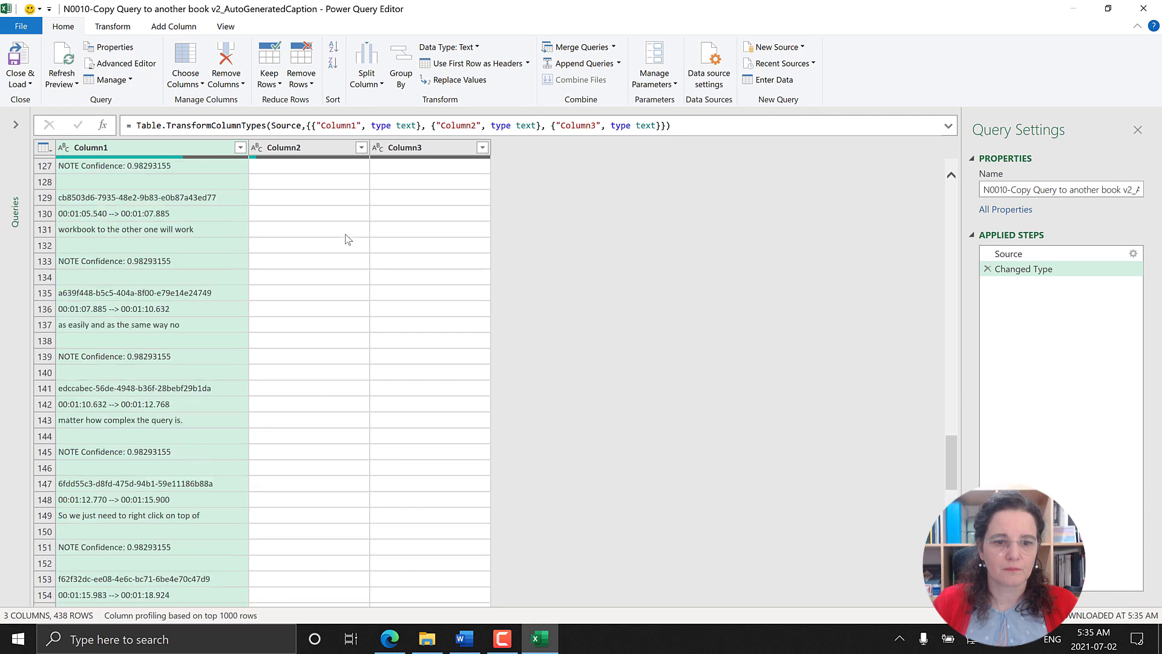
scroll(274, 264, "down", 3)
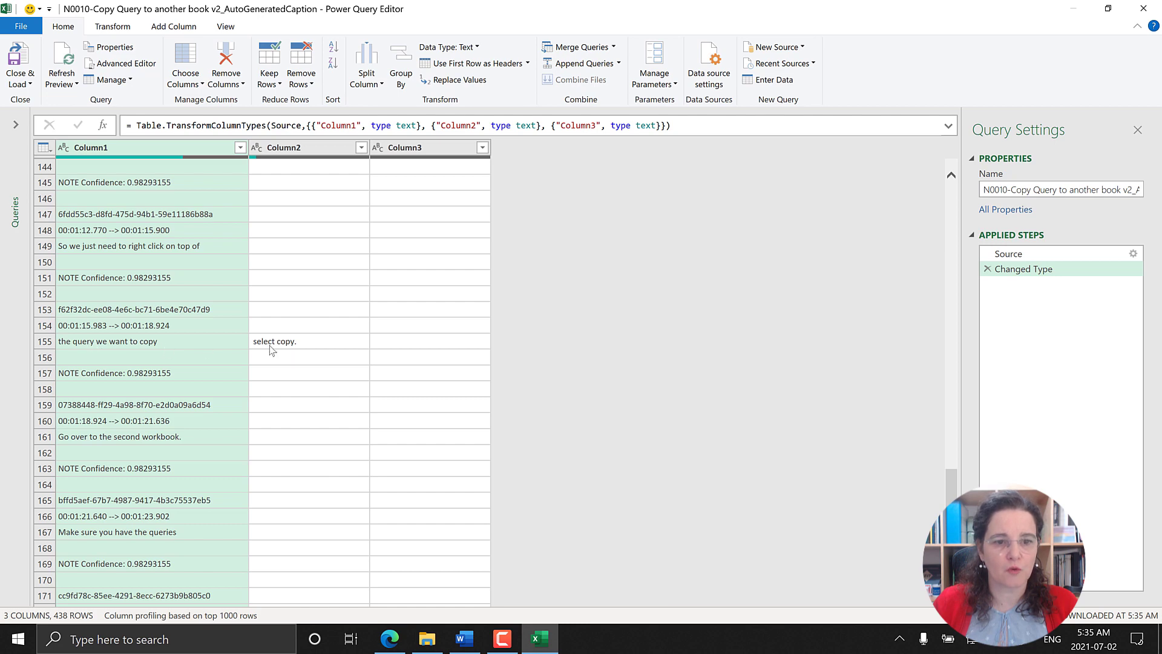
scroll(335, 343, "down", 10)
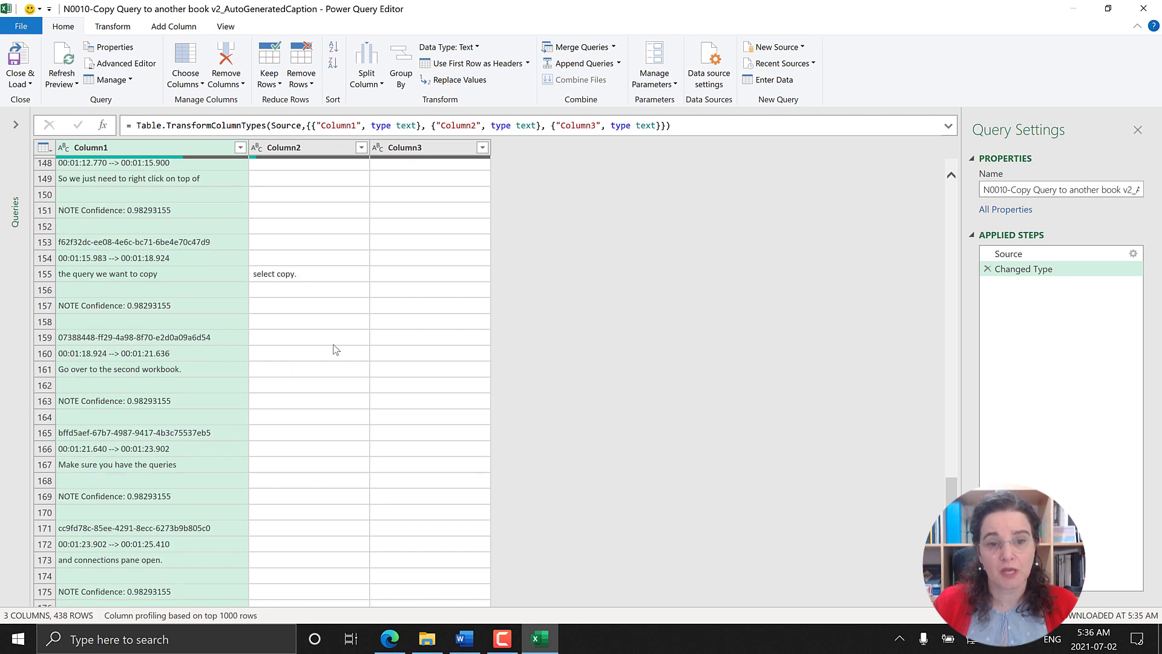
scroll(335, 350, "down", 11)
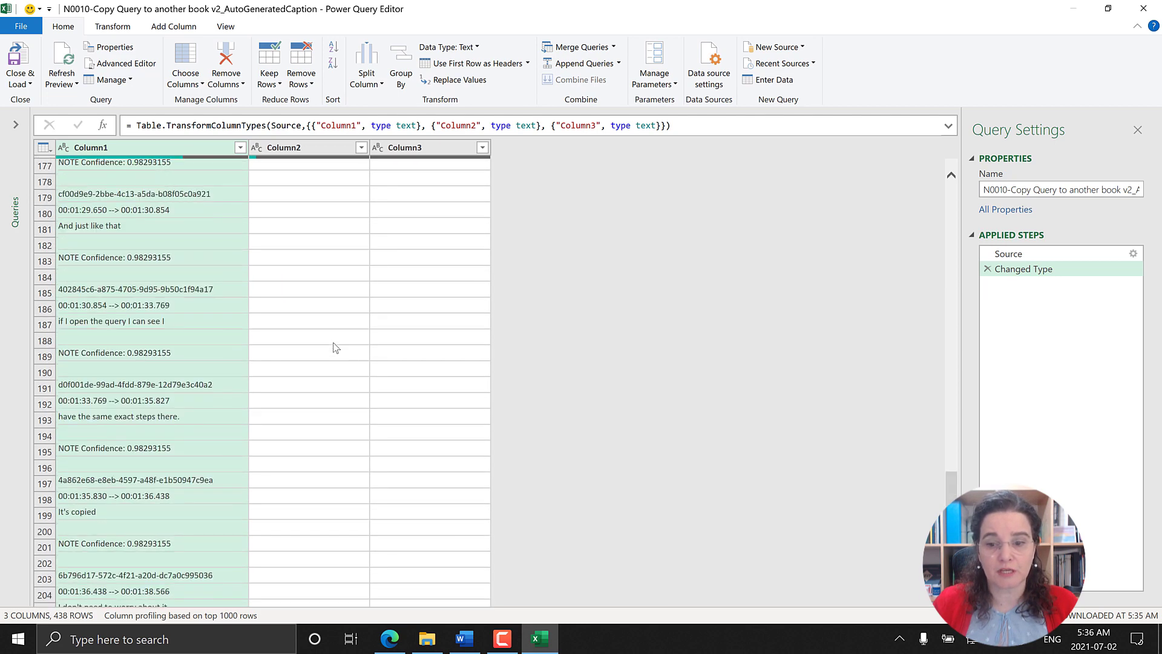
scroll(335, 345, "down", 10)
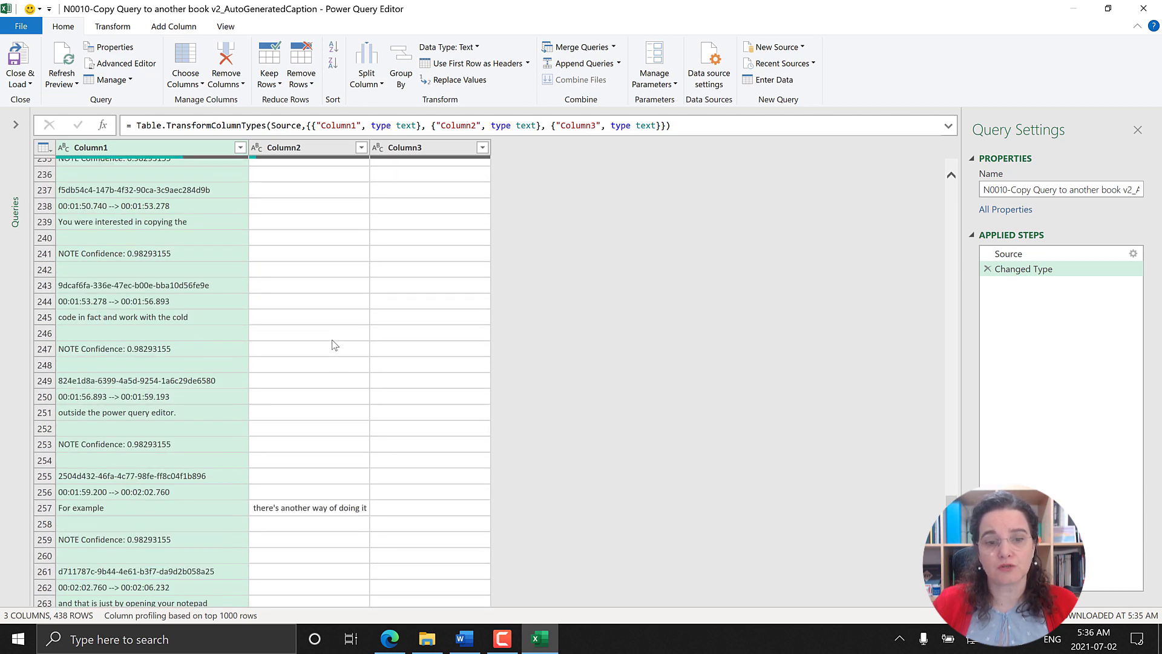
Step: Examine the remaining N0010 caption rows through the end of the table for text split across the three columns
scroll(332, 345, "down", 3)
scroll(410, 365, "down", 4)
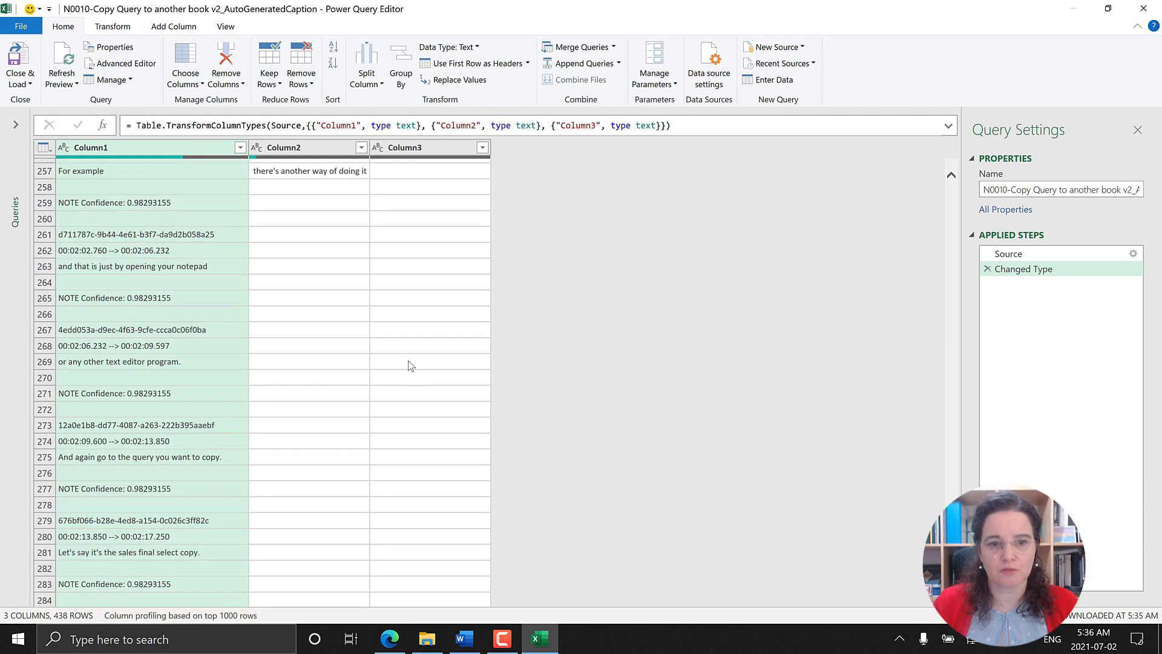
scroll(410, 365, "down", 15)
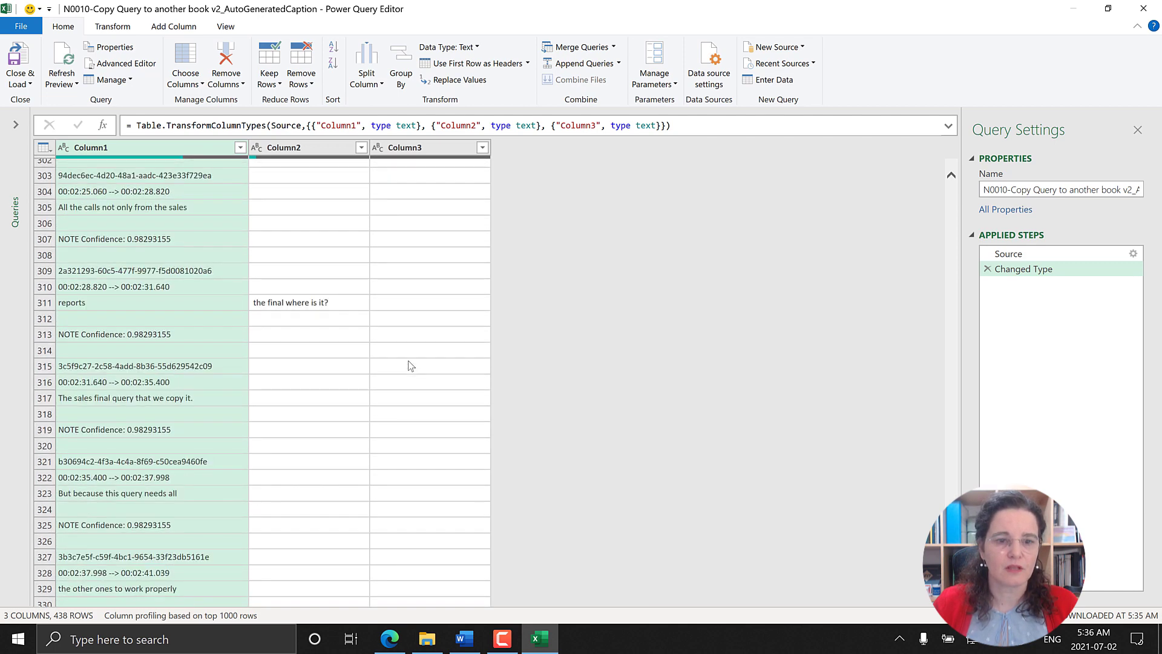
scroll(410, 365, "down", 10)
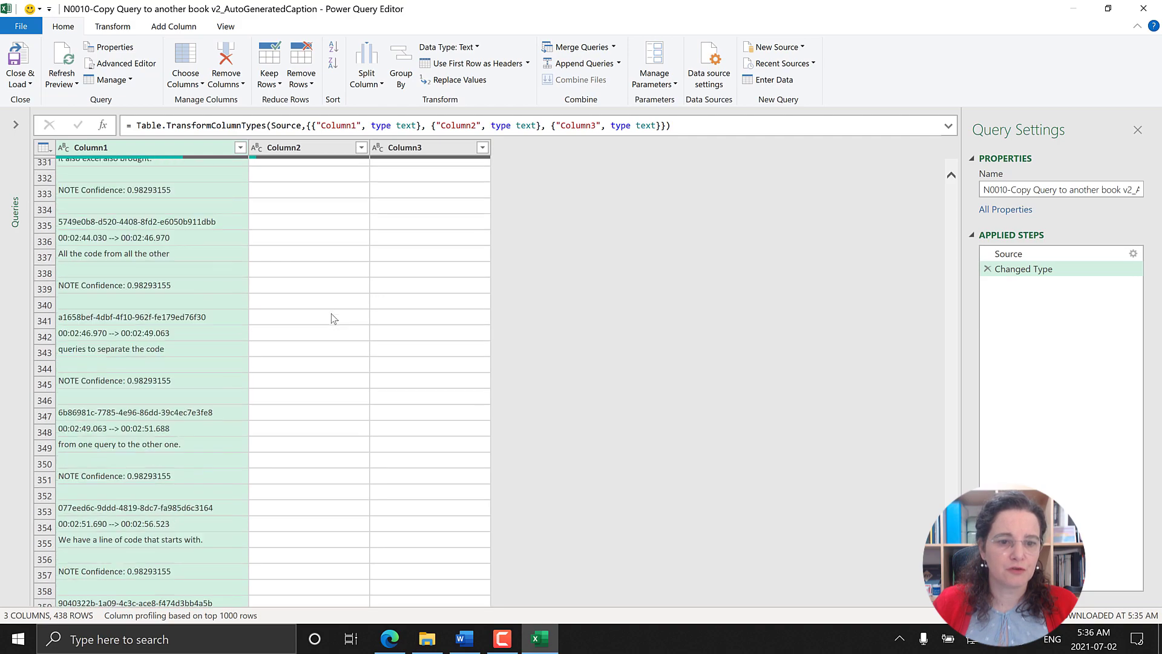
scroll(332, 317, "down", 15)
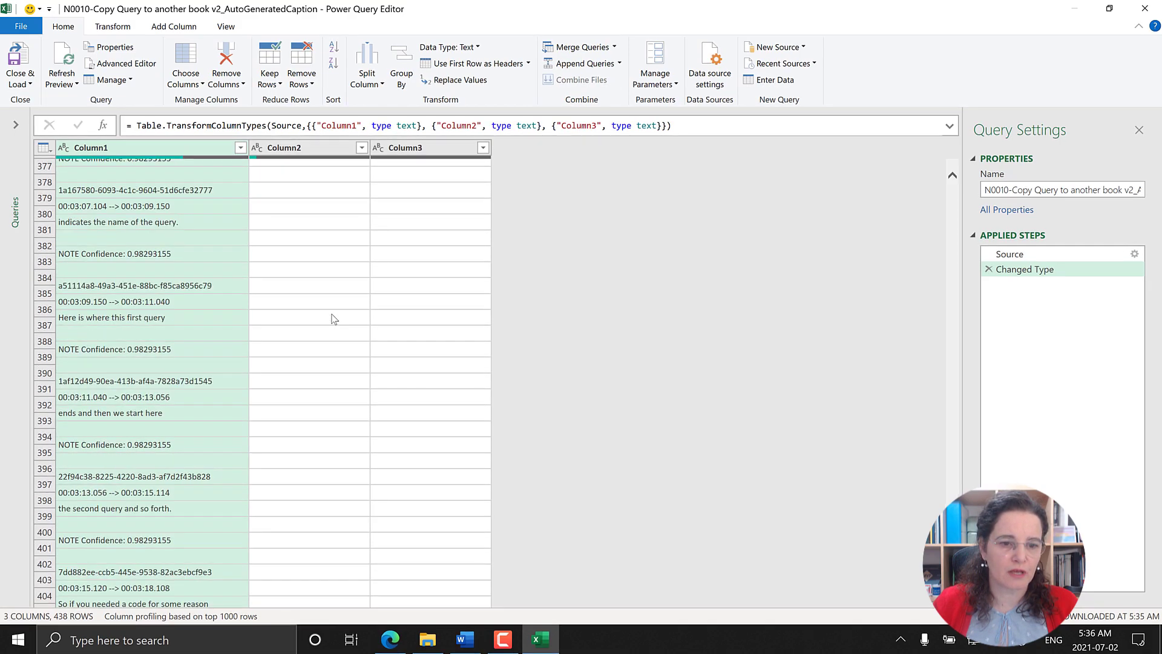
scroll(332, 317, "down", 11)
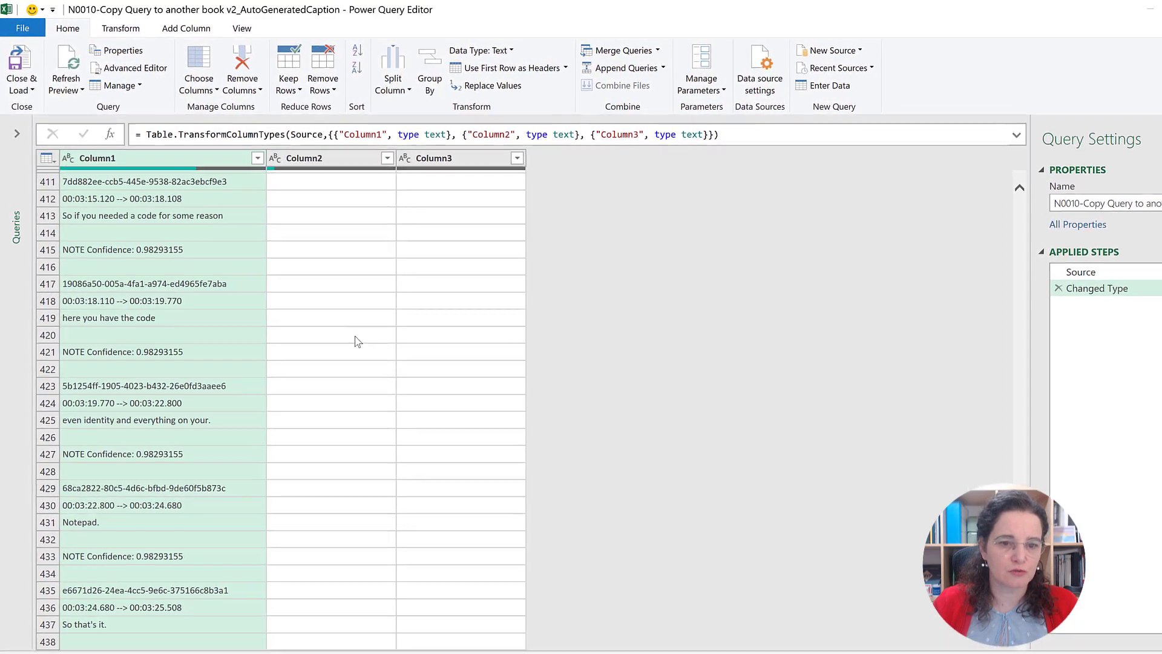
scroll(356, 341, "up", 20)
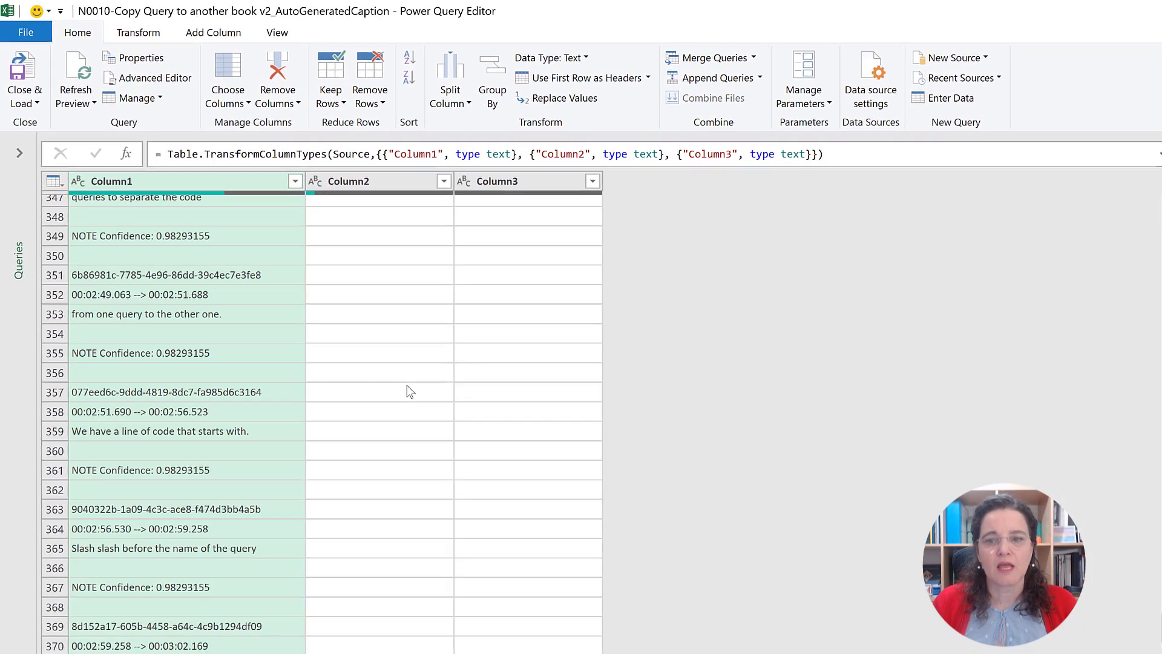
scroll(407, 387, "up", 17)
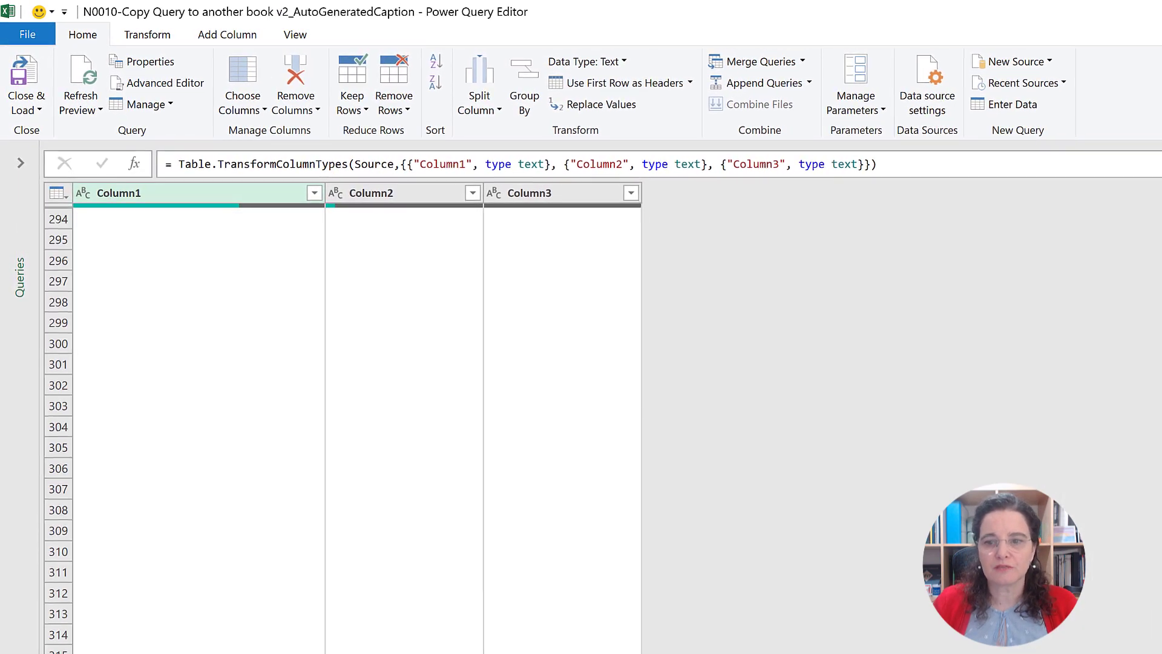
scroll(357, 417, "up", 20)
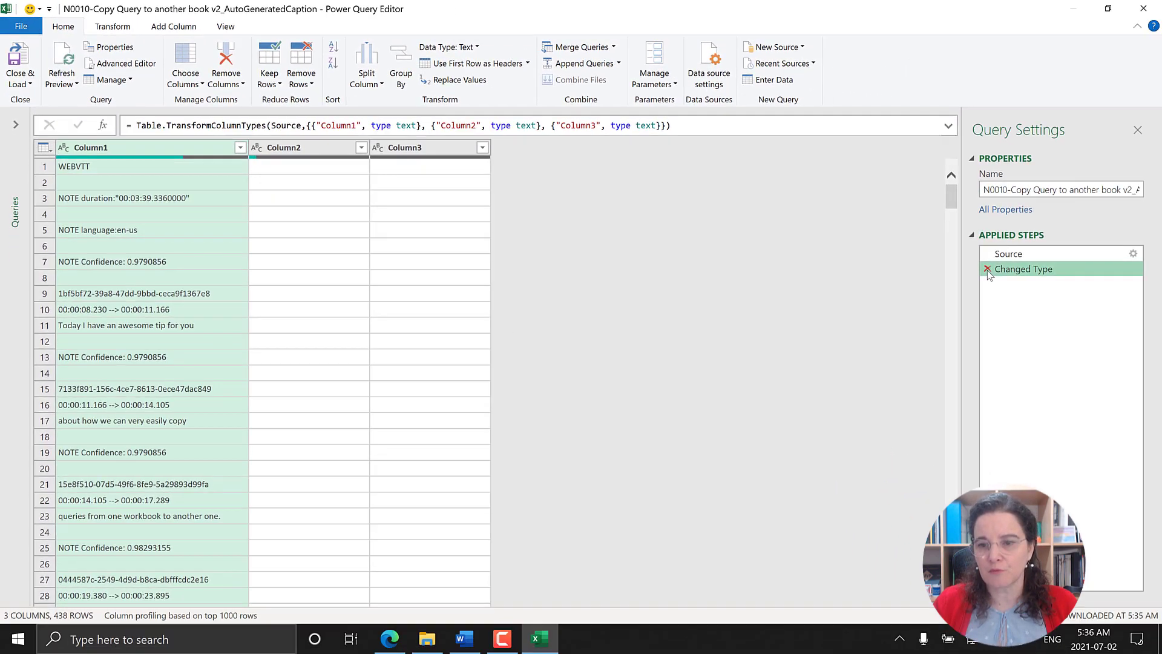
Step: Delete the Changed Type step from the query and rename the query as Captions
left_click(987, 270)
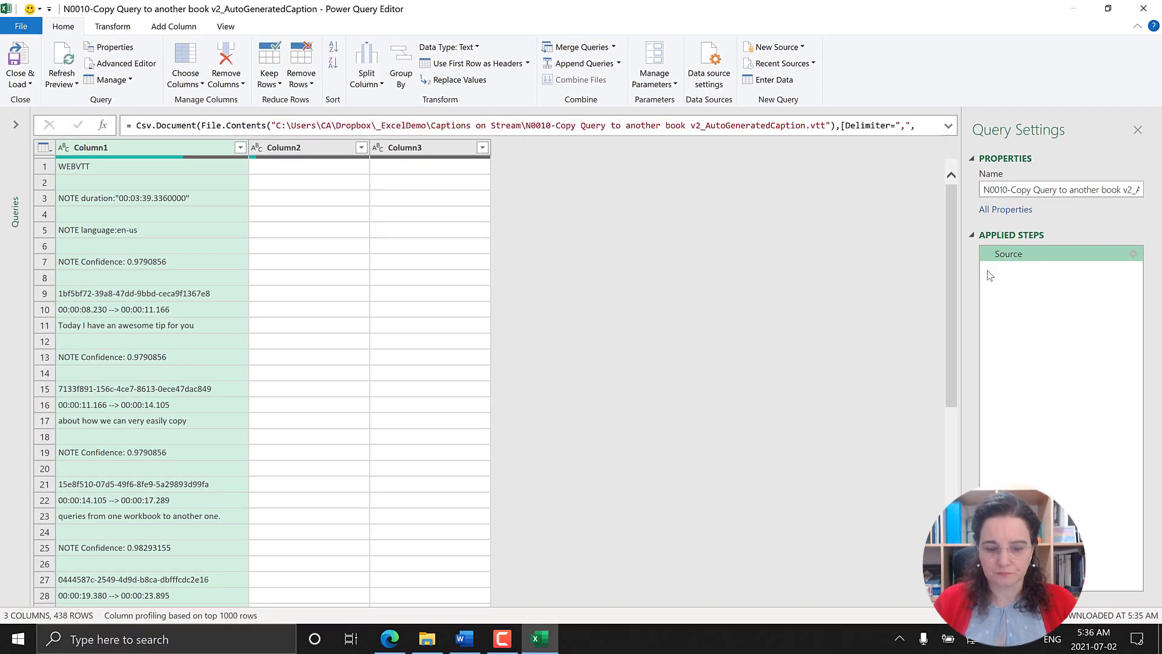
double_click(1025, 191)
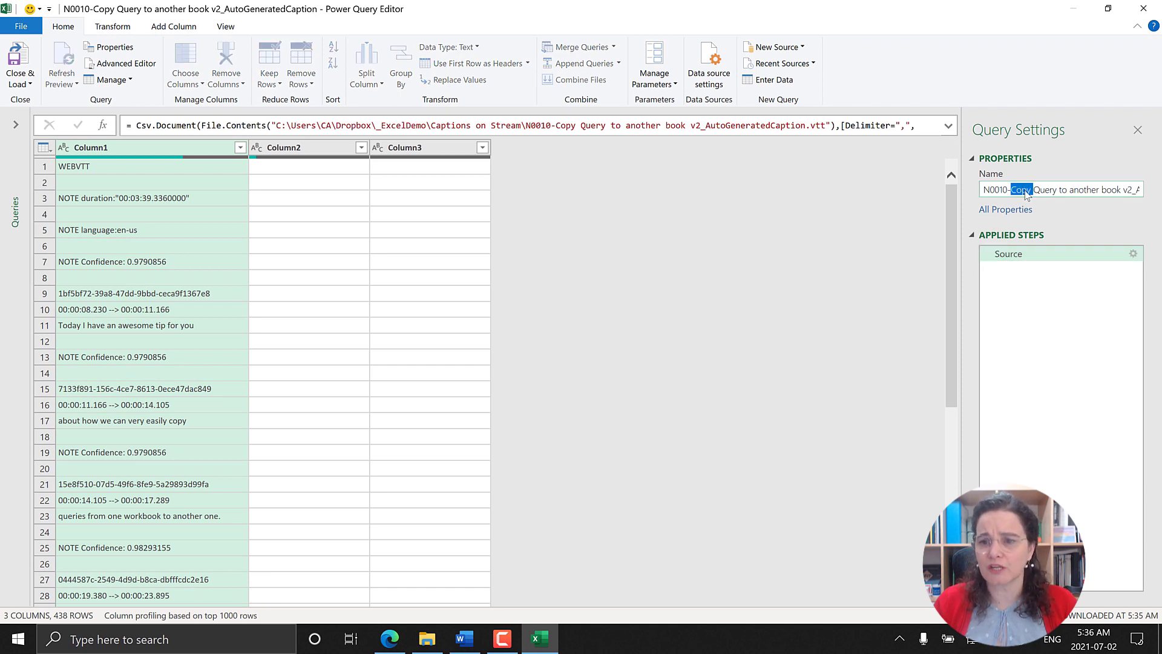
key("ctrl+a")
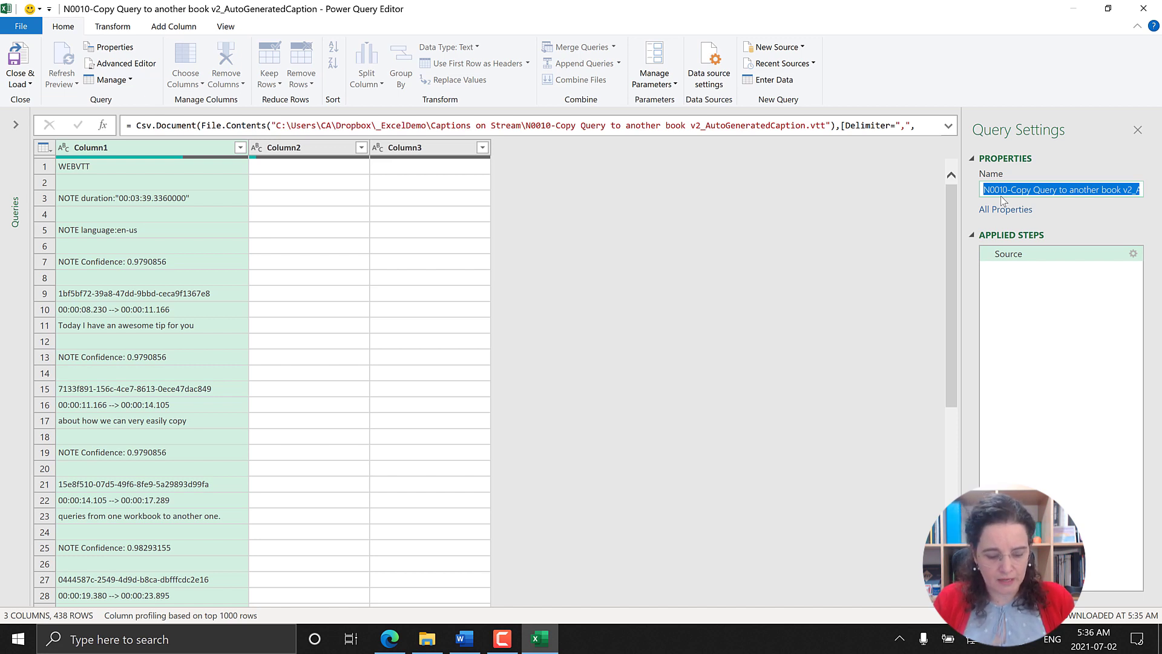
type("Captions")
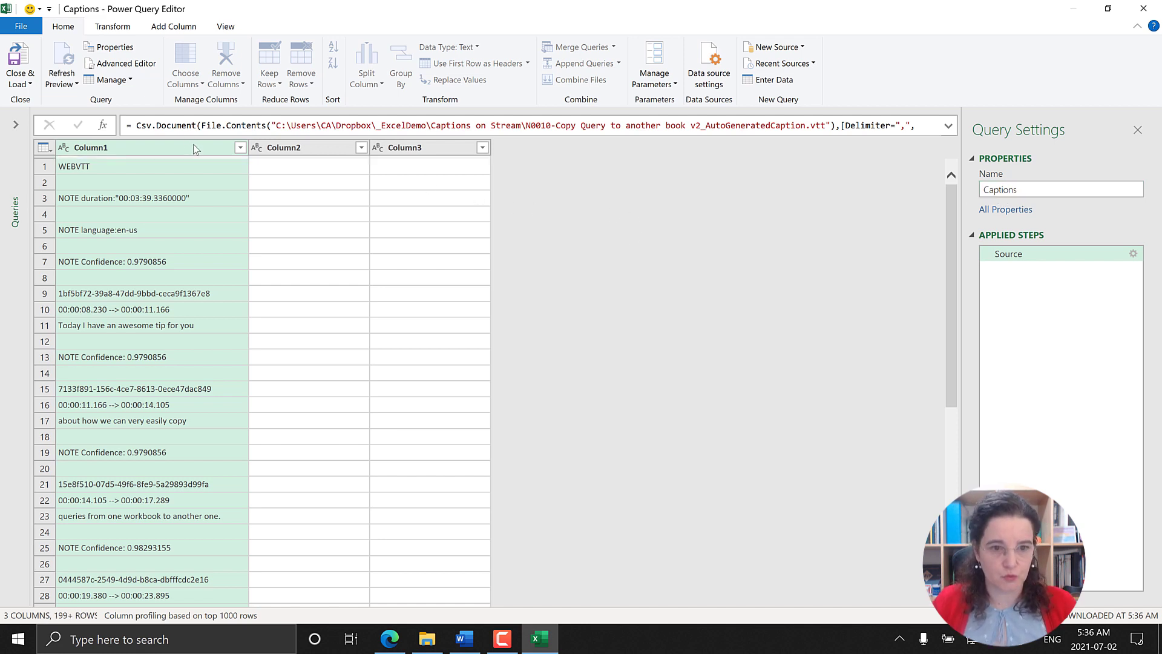
Step: Merge Column1, Column2 and Column3 into one column named Merged, using a space as the separator
left_click(394, 147, "shift")
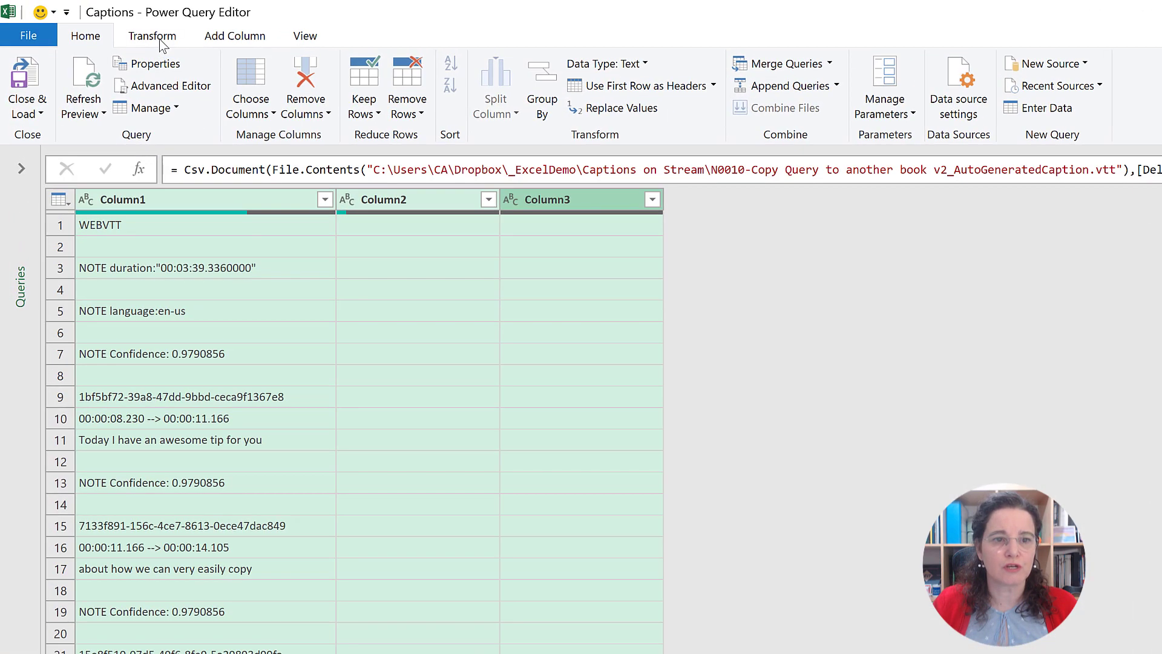
left_click(157, 38)
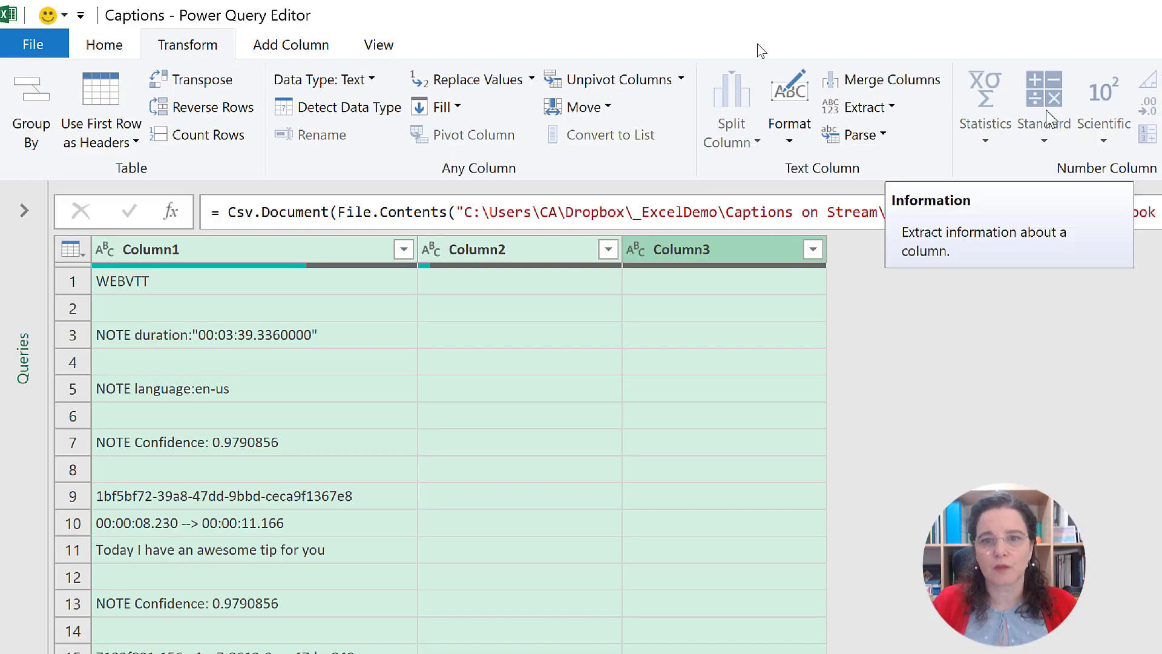
left_click(888, 90)
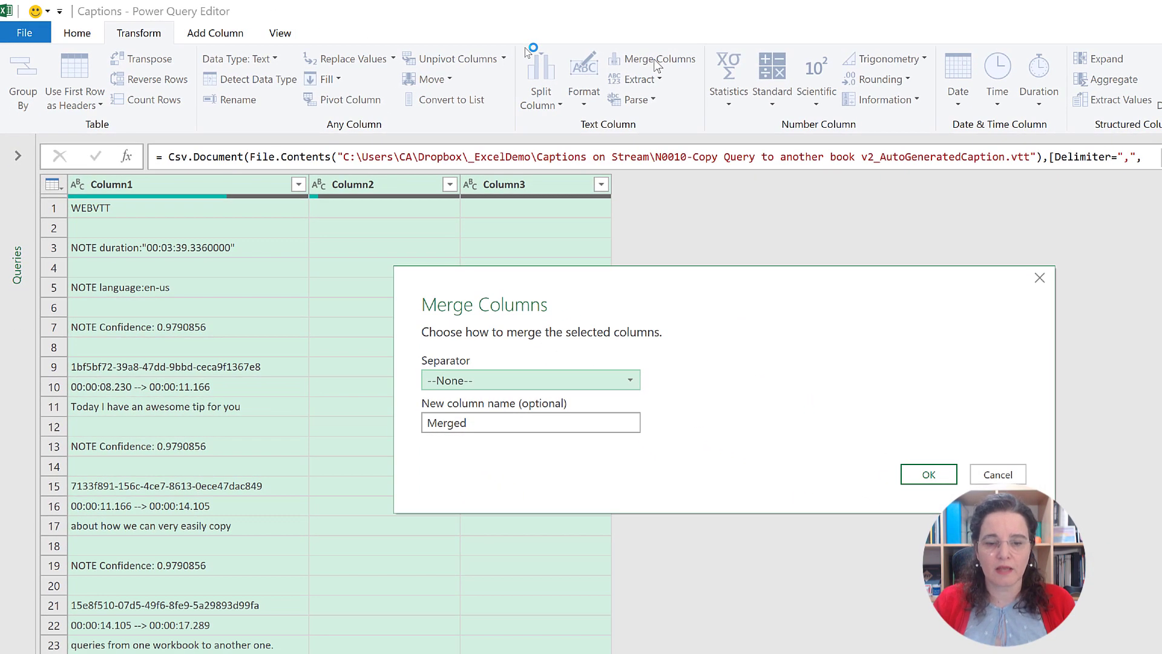
left_click(525, 380)
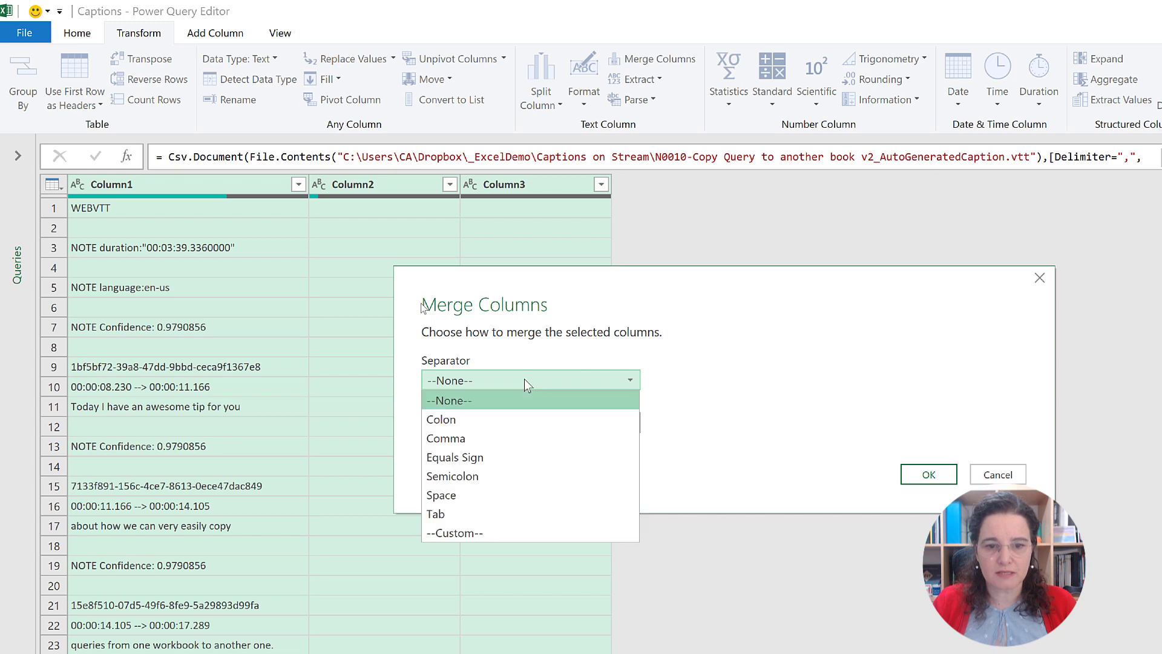
left_click(495, 489)
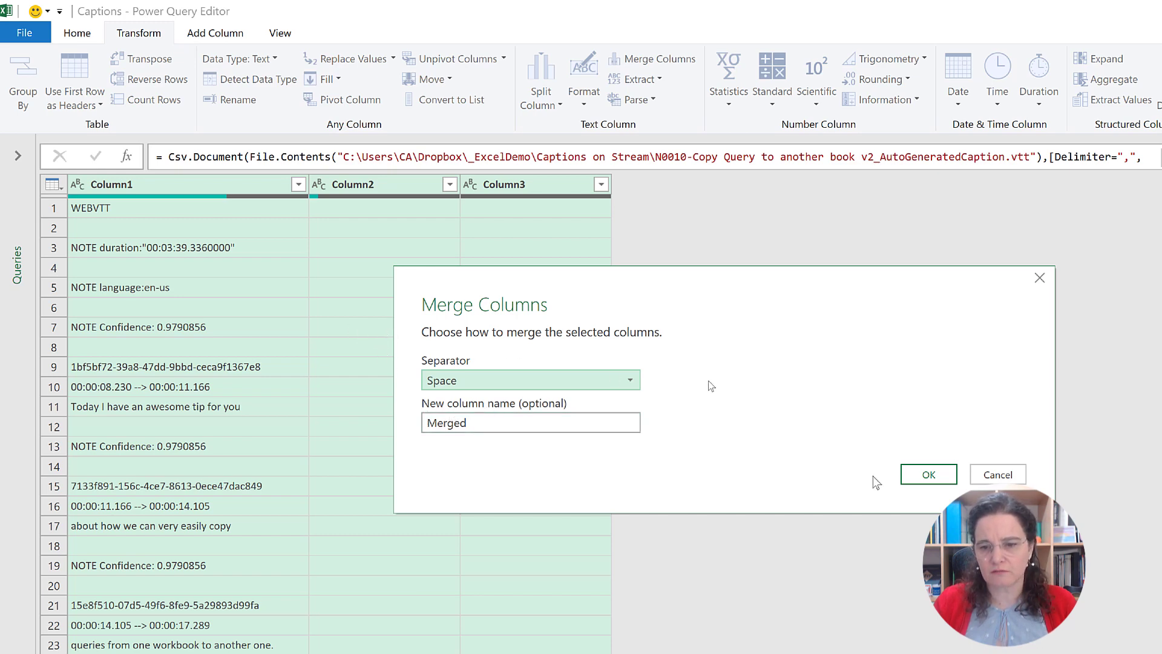
left_click(921, 476)
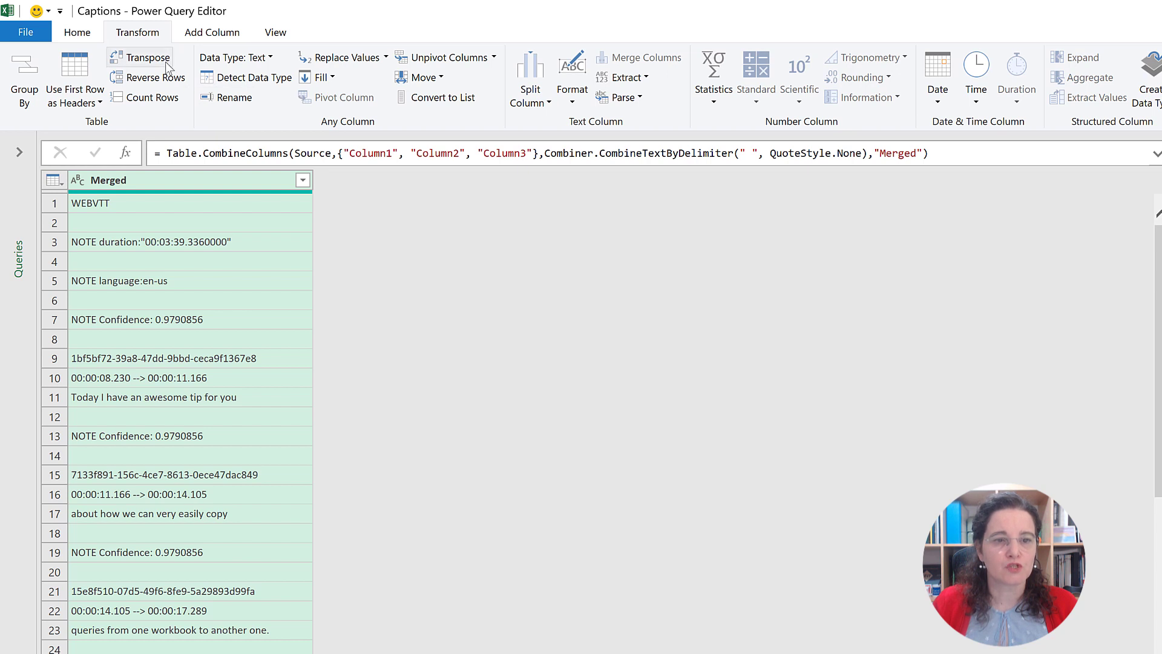
Step: Remove the top 8 rows containing the WEBVTT header information from the table
left_click(85, 39)
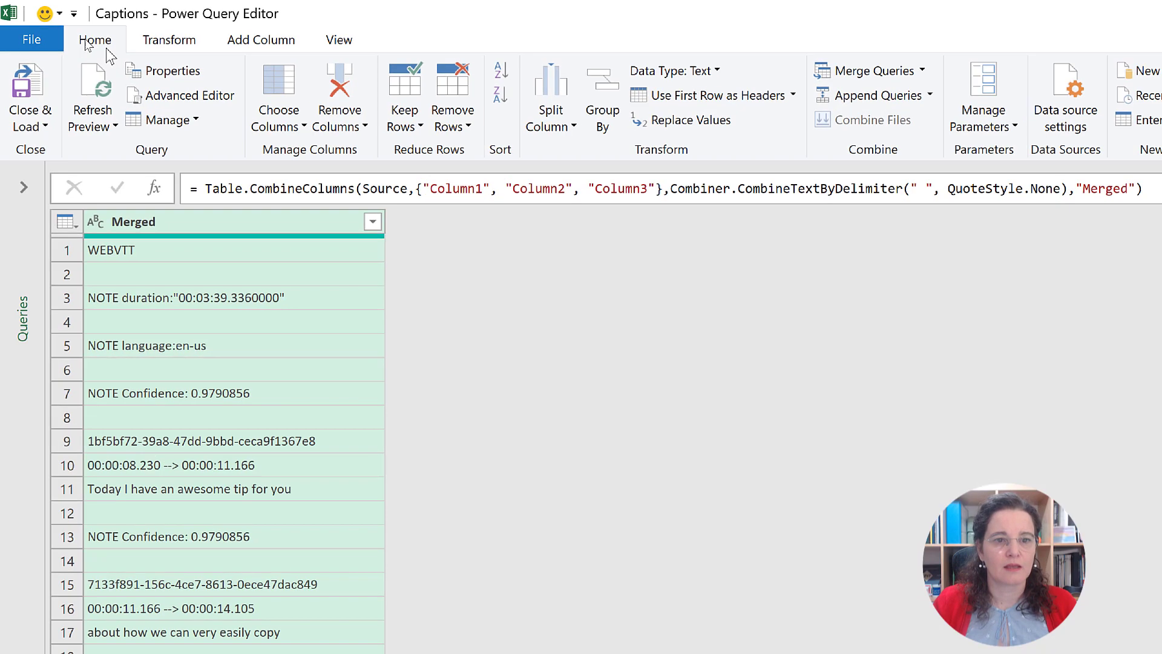
left_click(392, 110)
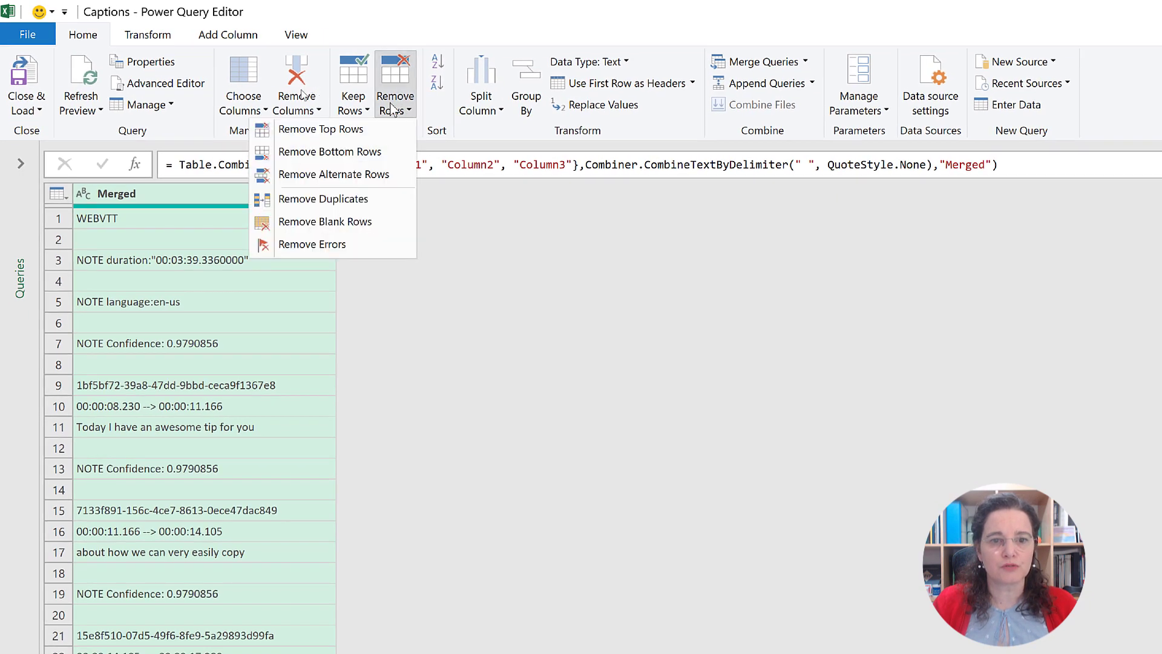
left_click(340, 132)
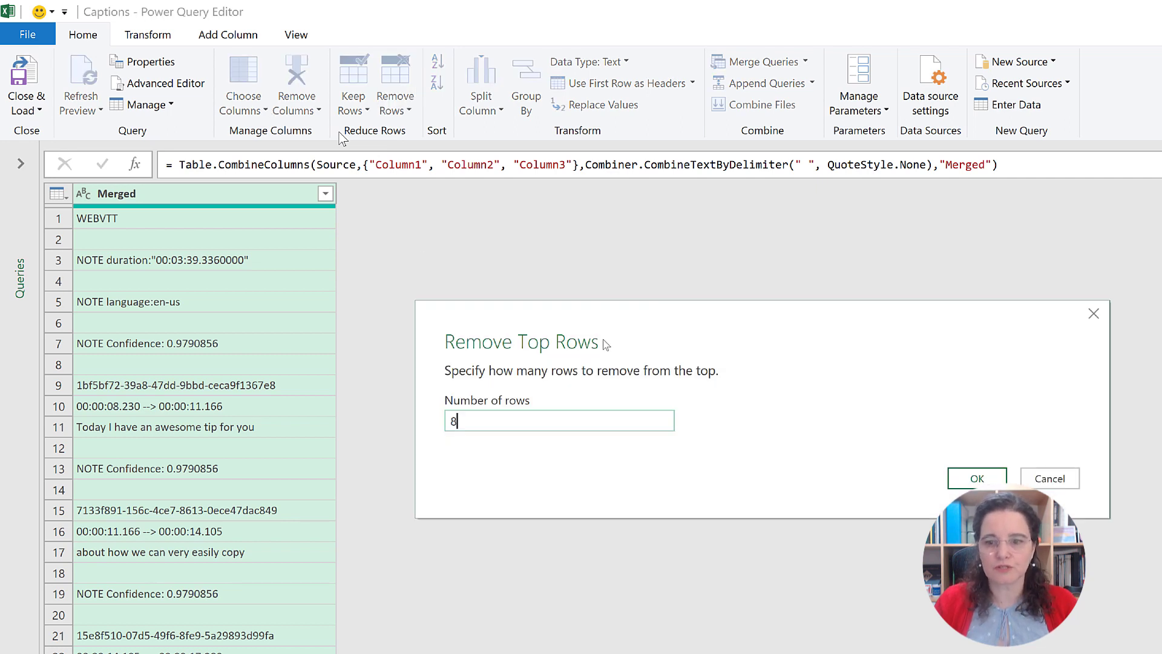
left_click(954, 479)
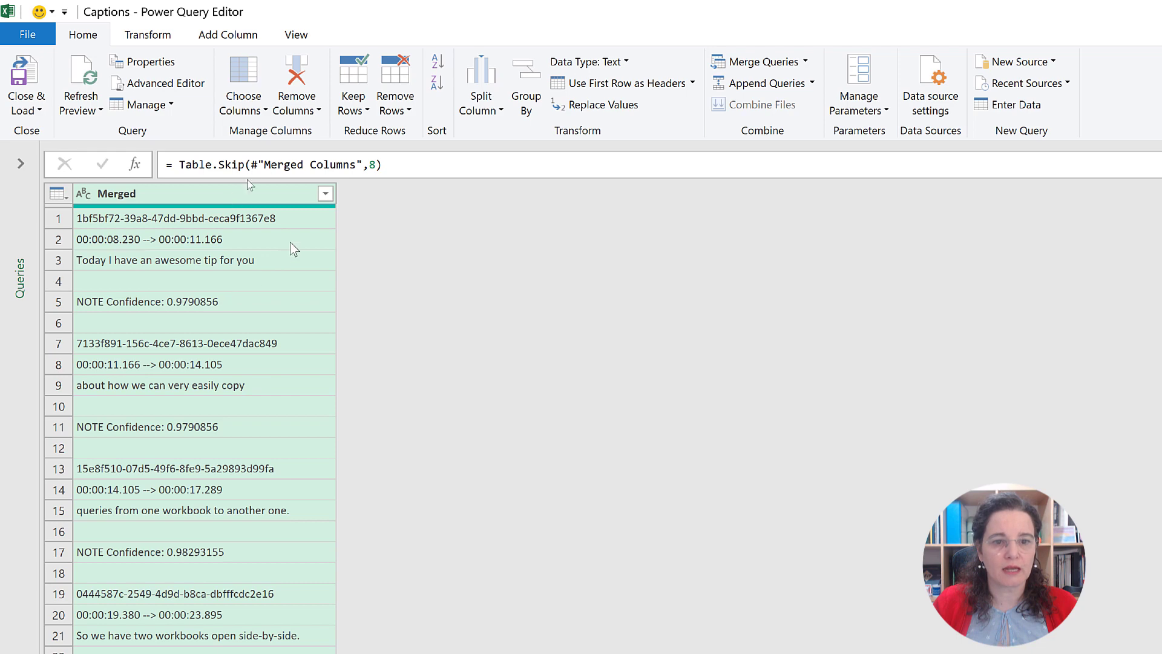
Step: Filter the Merged column to keep only rows that do not begin with "NOTE ", including the trailing space
left_click(326, 193)
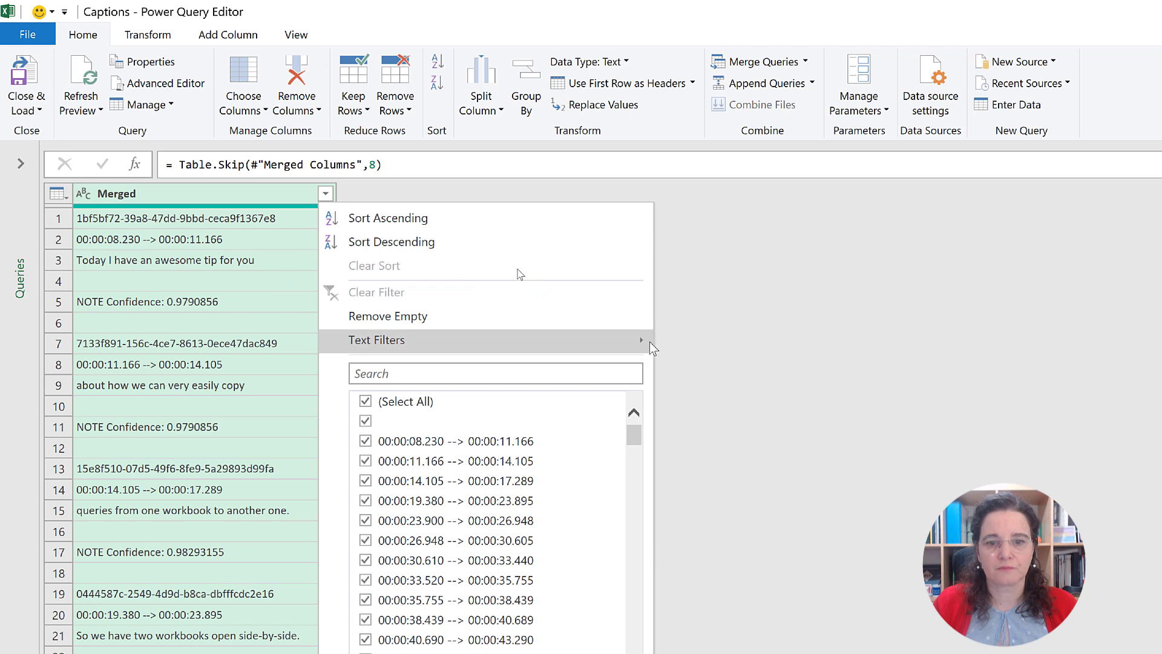
mouse_move(647, 336)
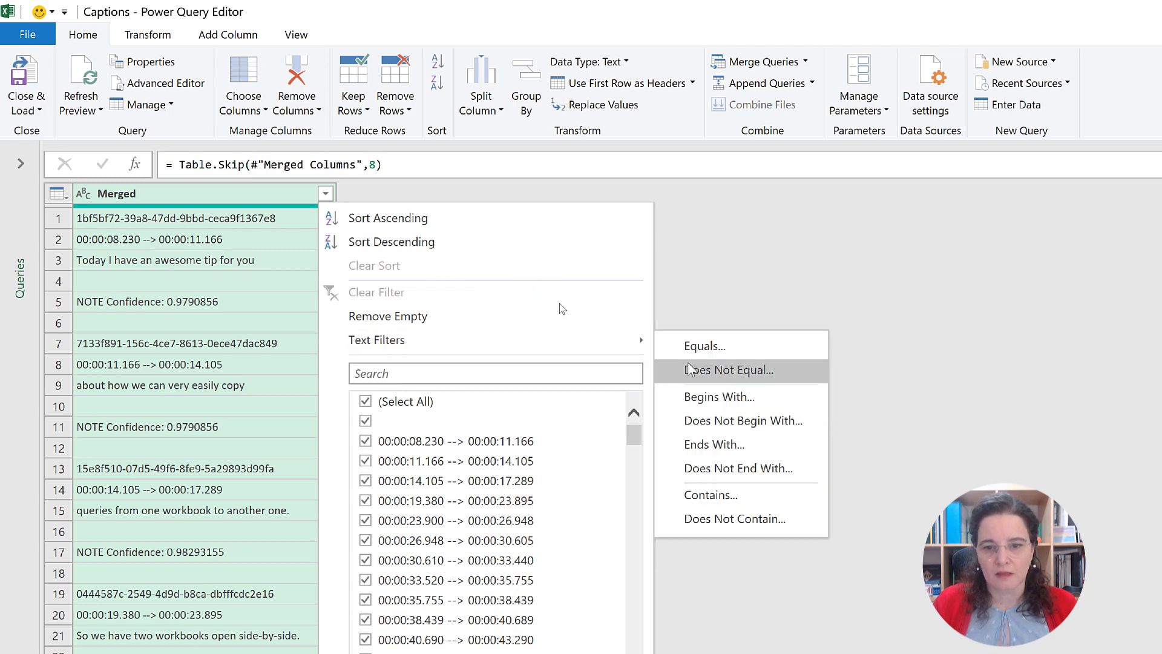
left_click(713, 424)
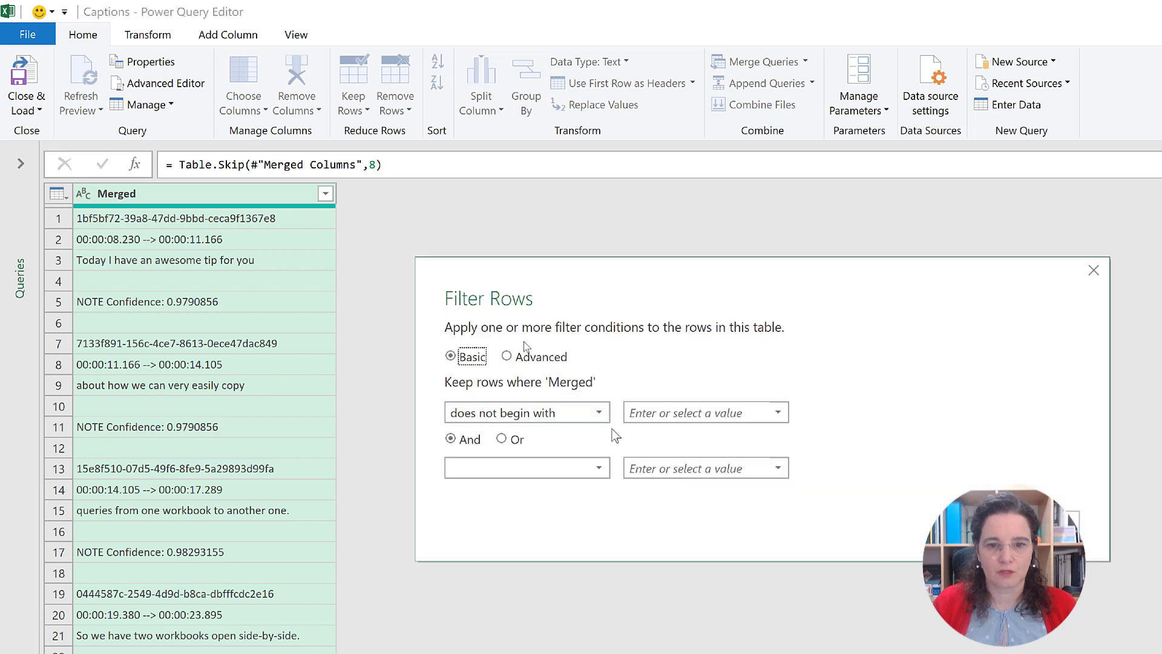
left_click(652, 415)
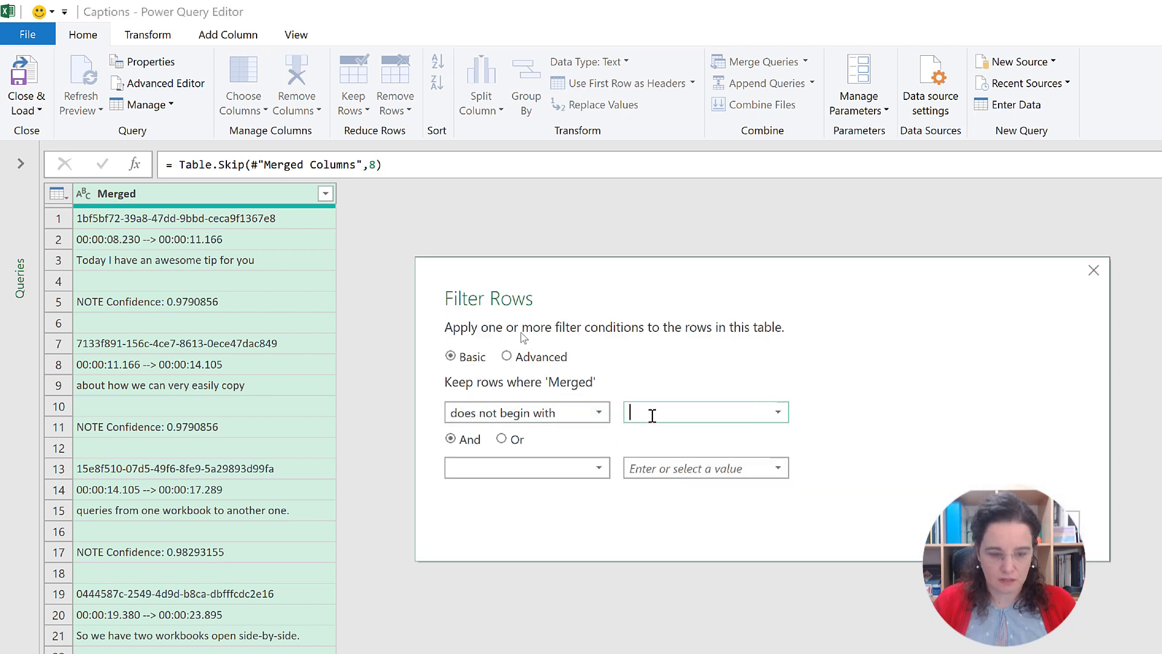
type("NOTE")
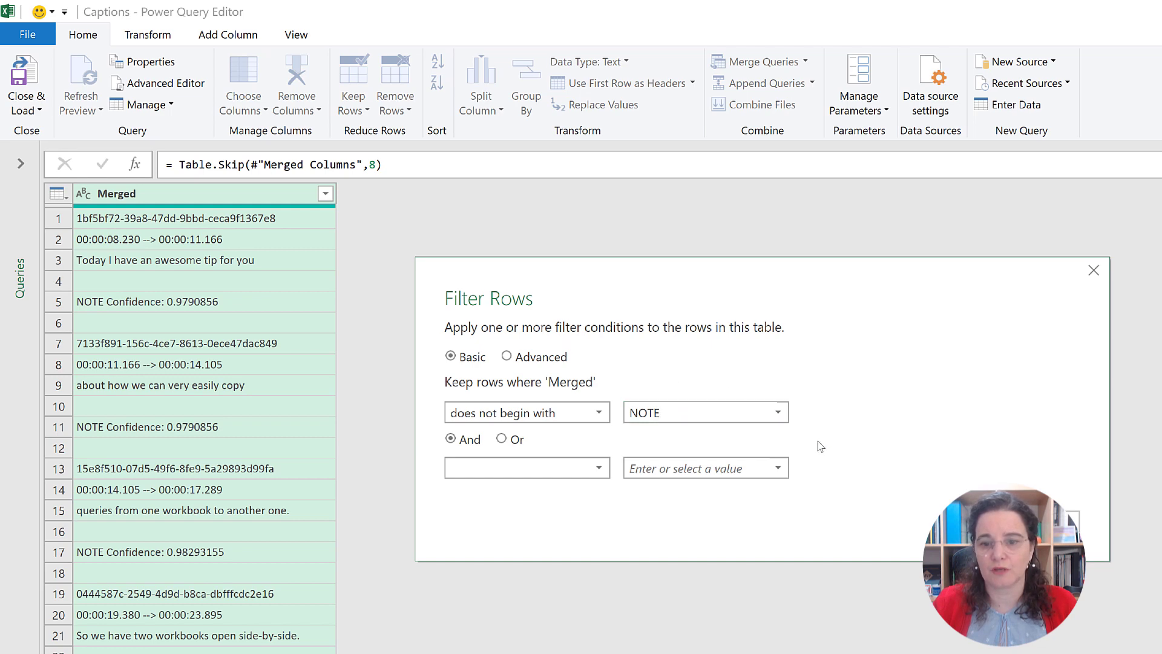
key("Return")
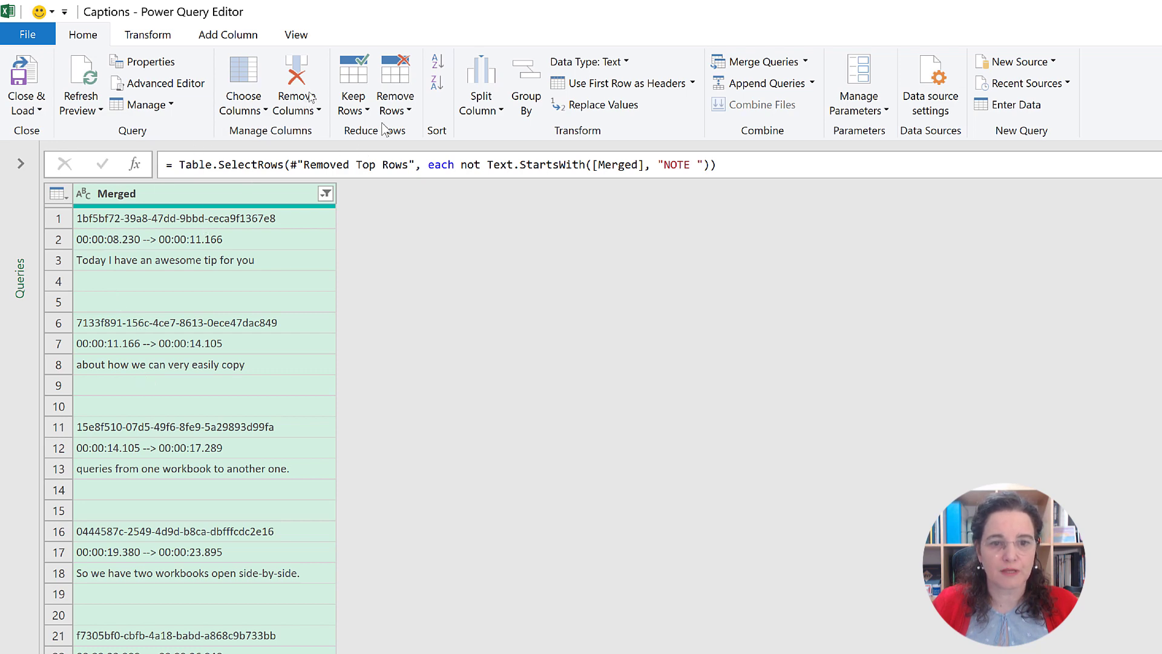
Step: Remove blank rows from the table and inspect the content of the empty-looking cell in row 4
left_click(394, 109)
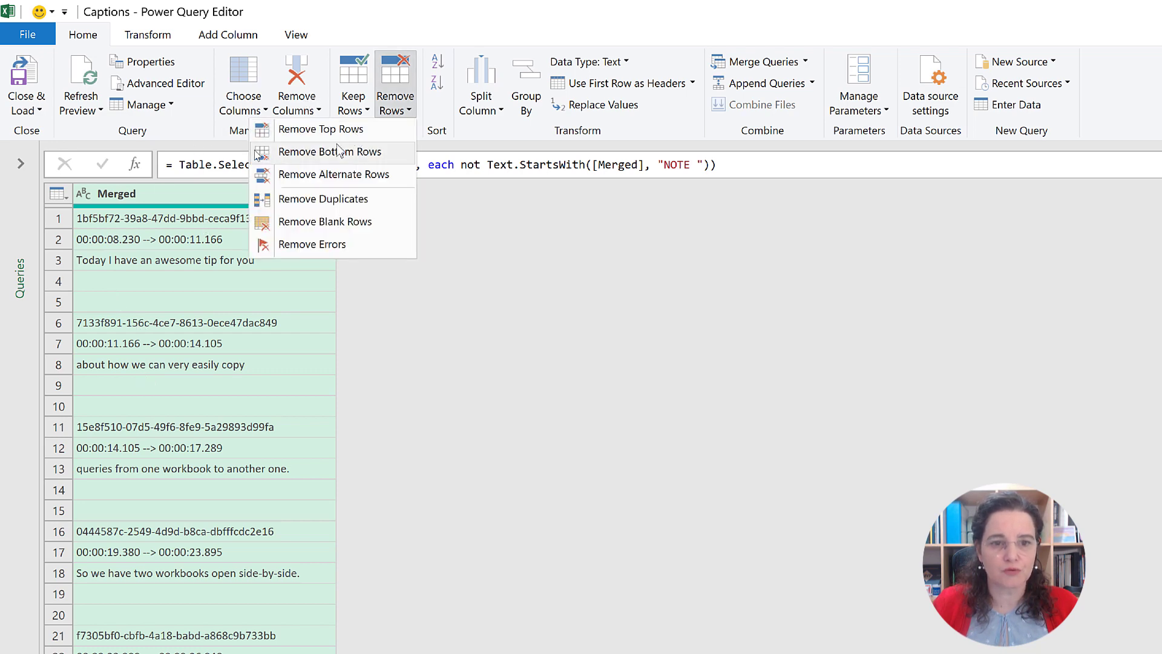
left_click(323, 224)
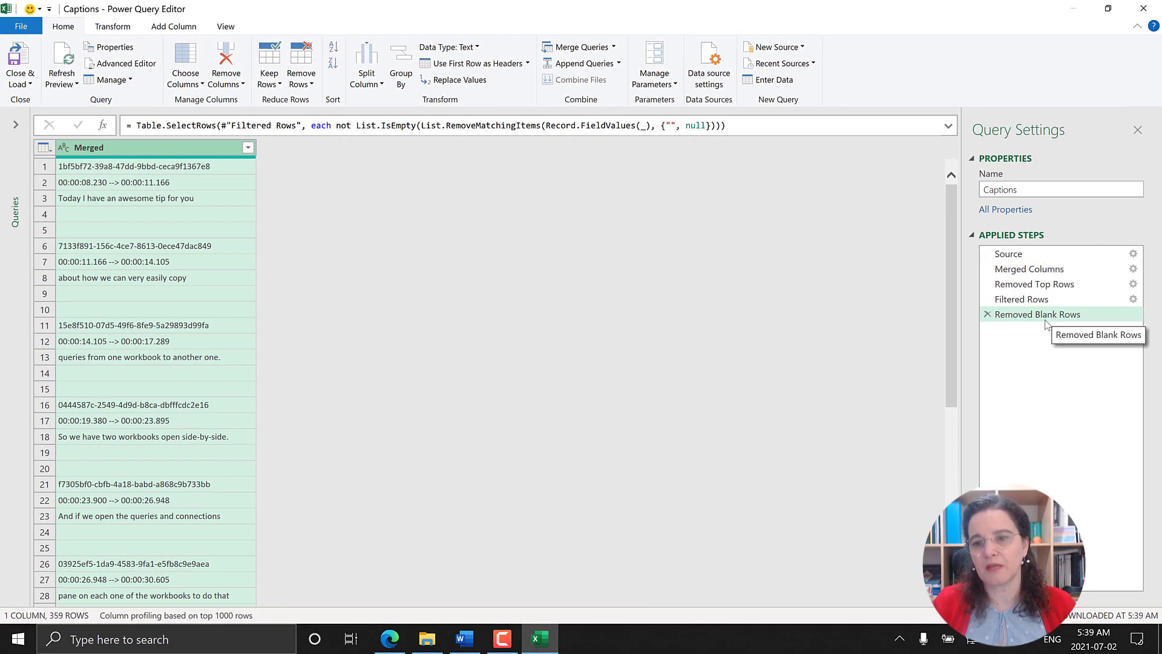
left_click(116, 211)
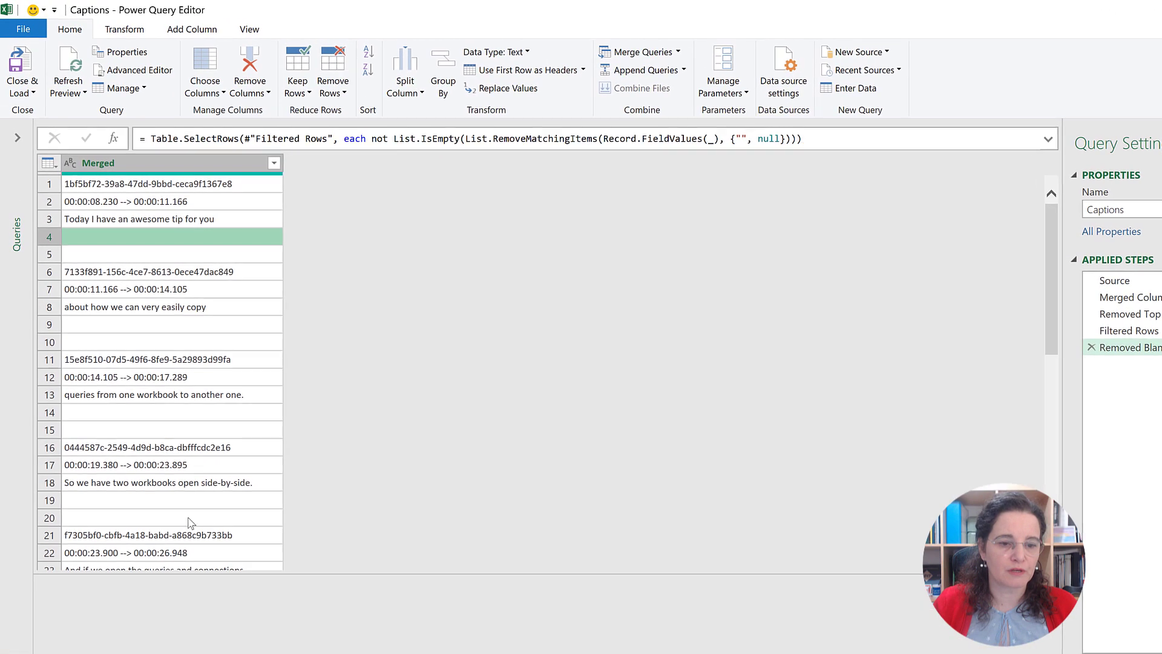
left_click(206, 590)
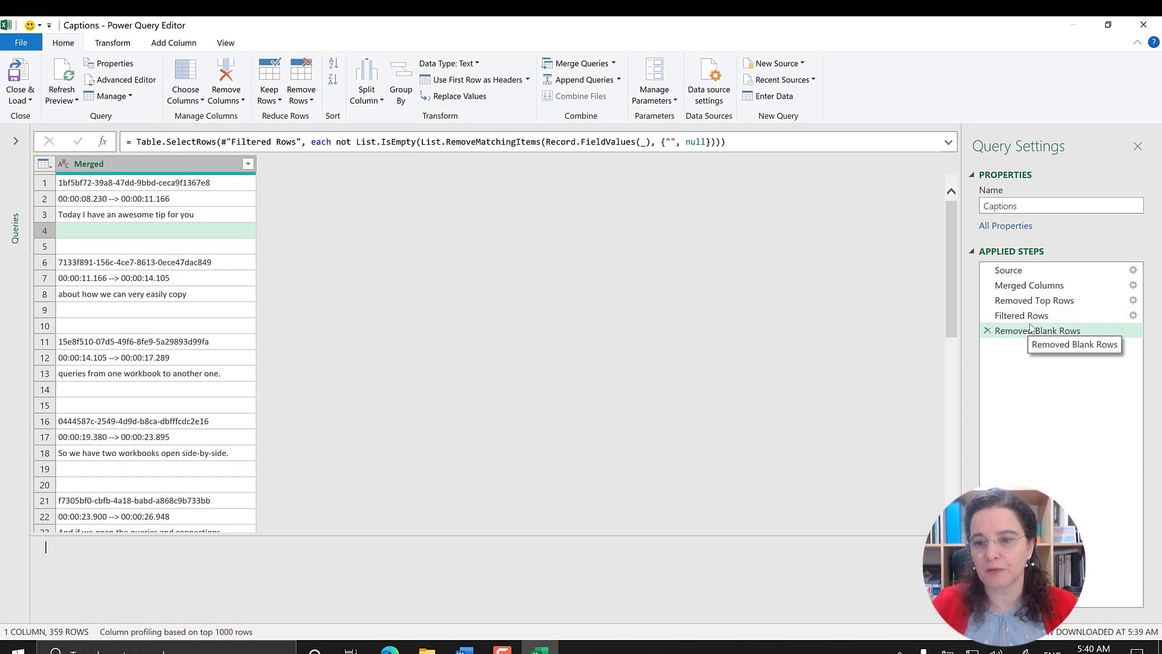
Step: Insert a Trim step on the Merged column between the Filtered Rows and Removed Blank Rows steps, then return to the last applied step
left_click(1028, 317)
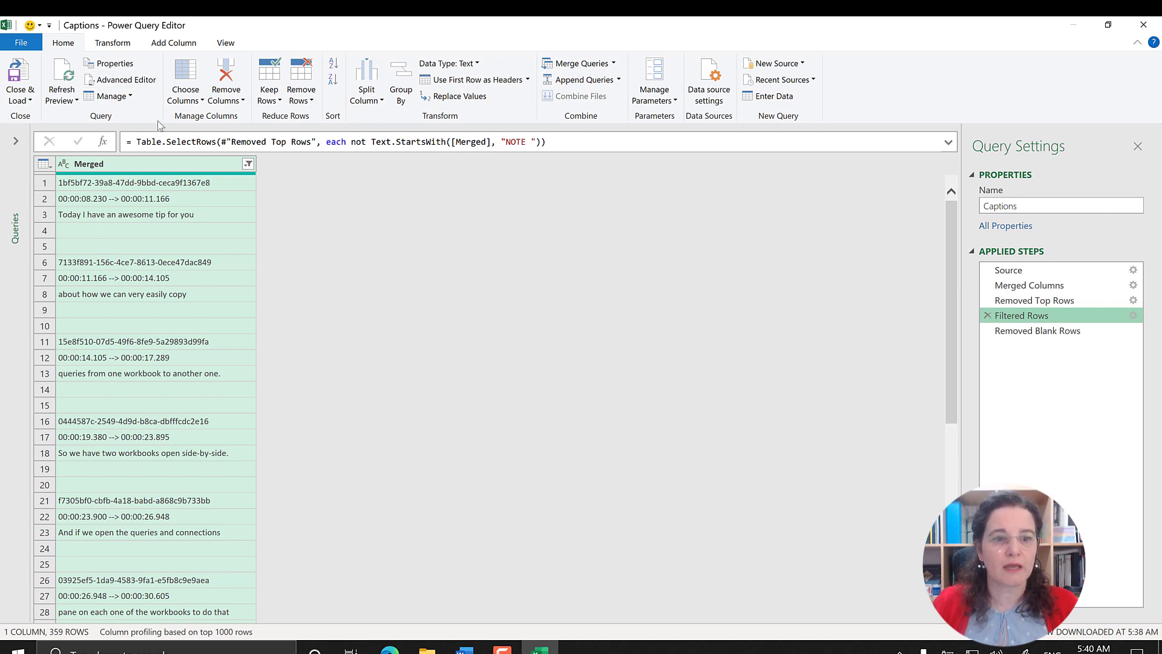
left_click(121, 45)
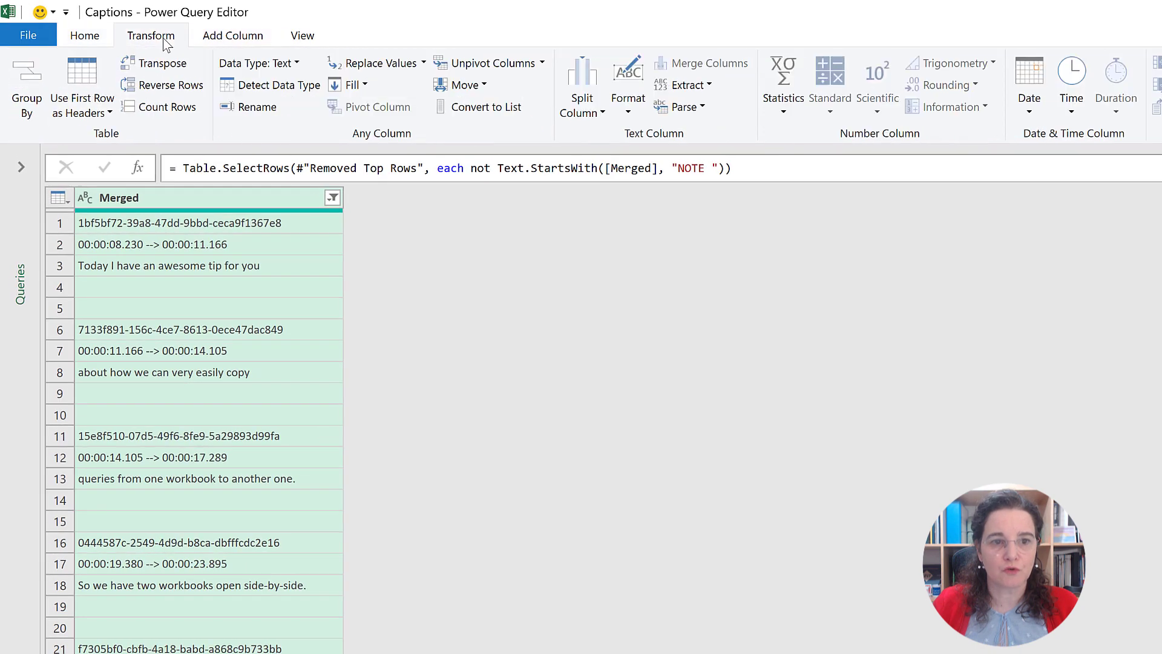
left_click(627, 111)
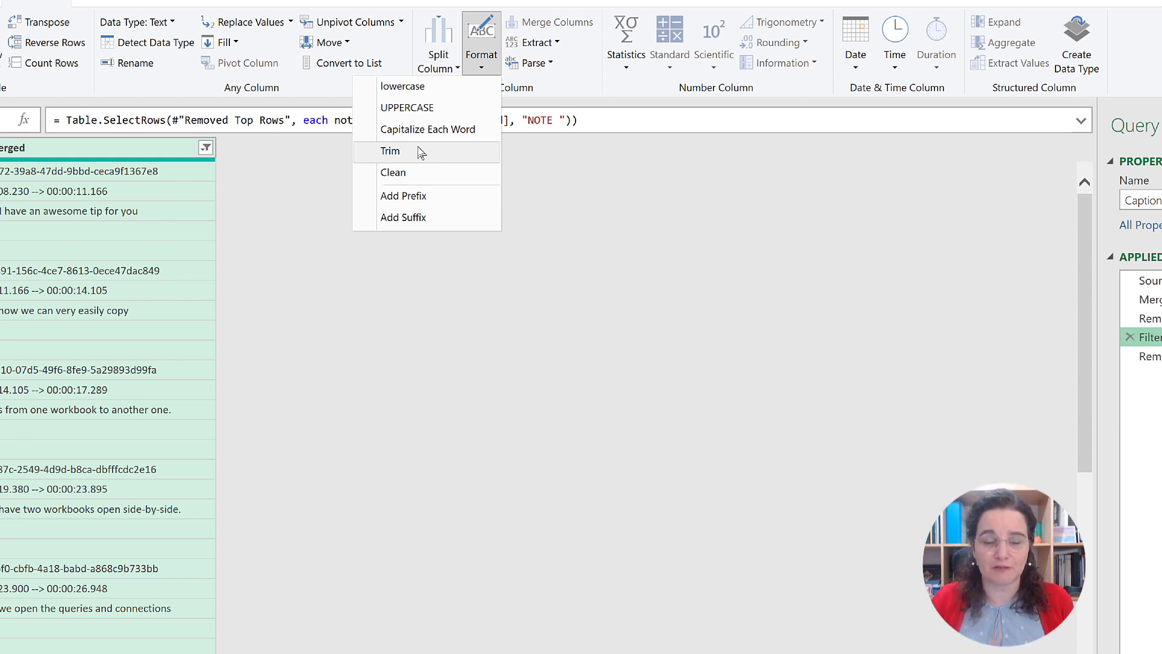
left_click(421, 153)
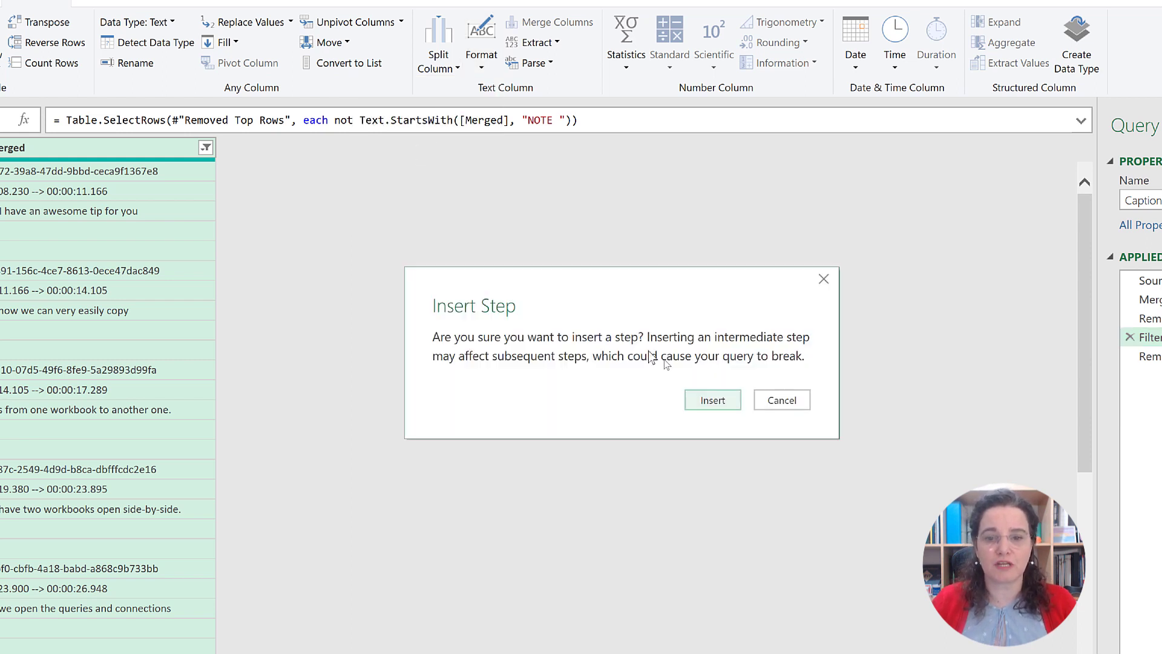
left_click(714, 403)
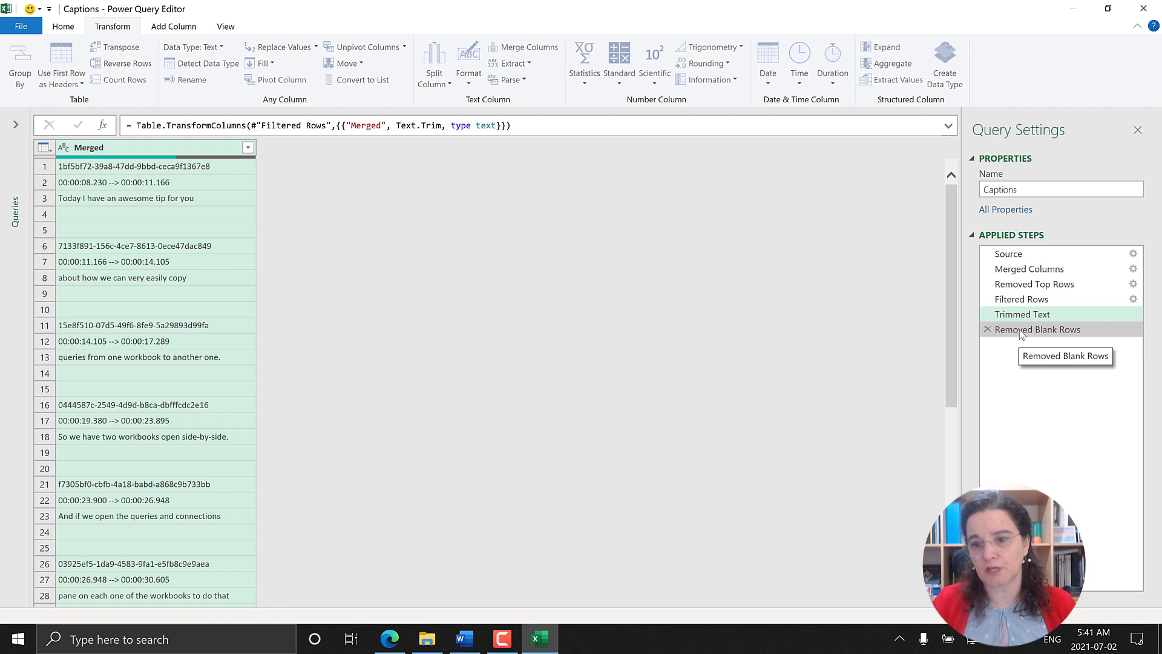
left_click(1020, 331)
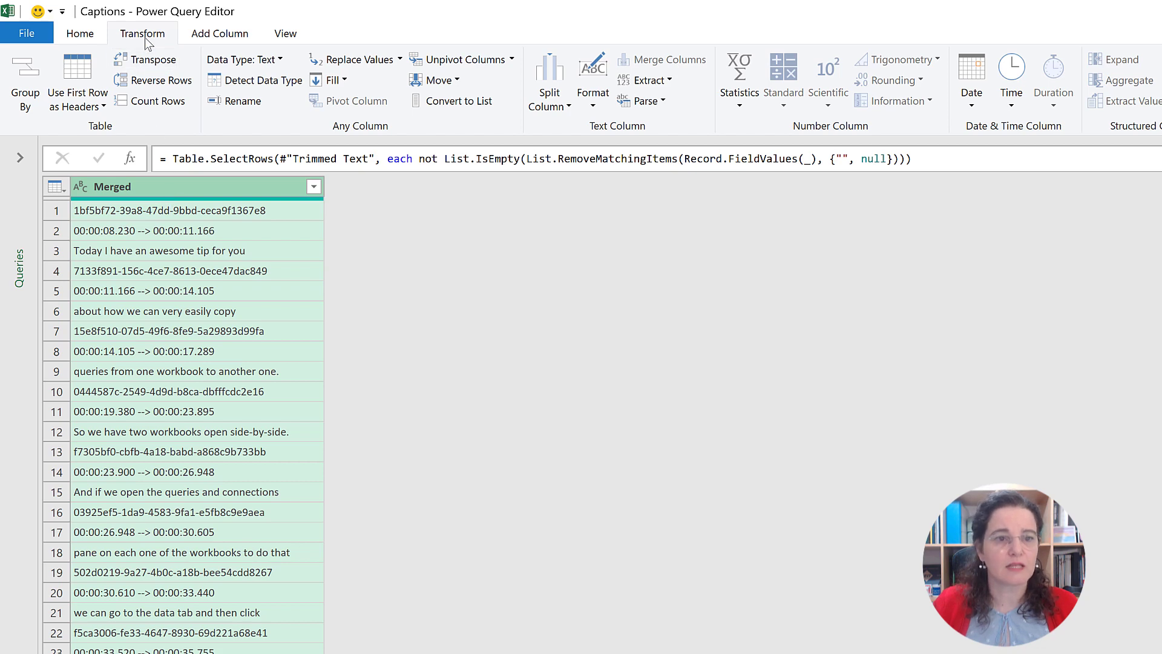
Step: Add an index column starting at 0 and a Modulo column giving the remainder of Index divided by 3
left_click(224, 38)
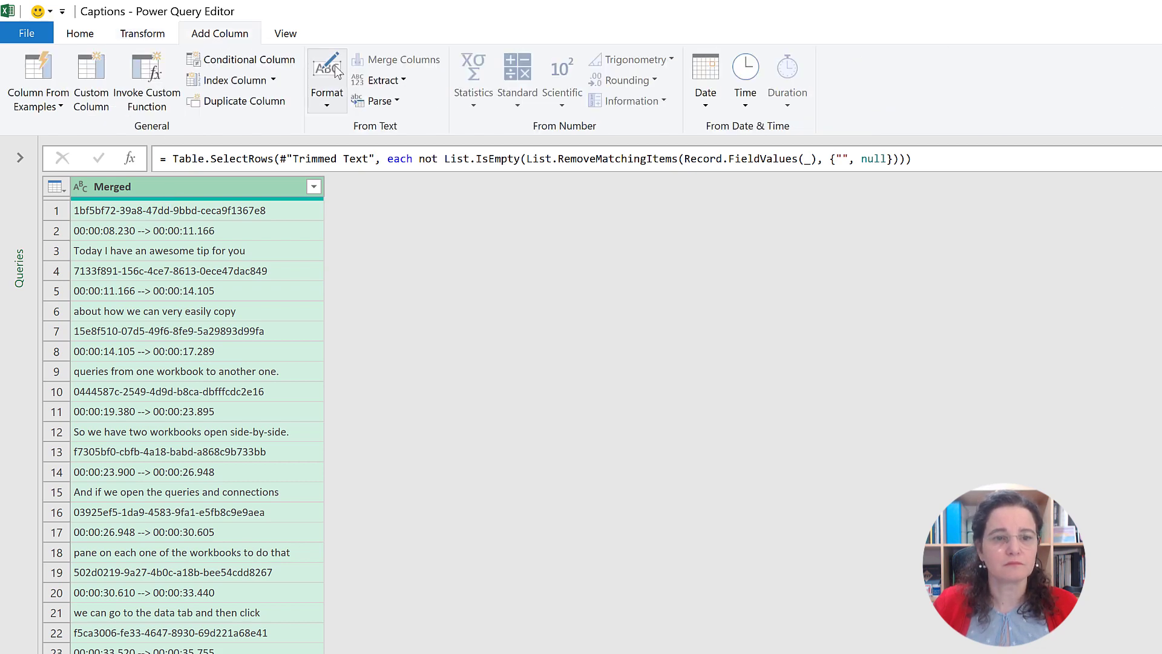
left_click(245, 80)
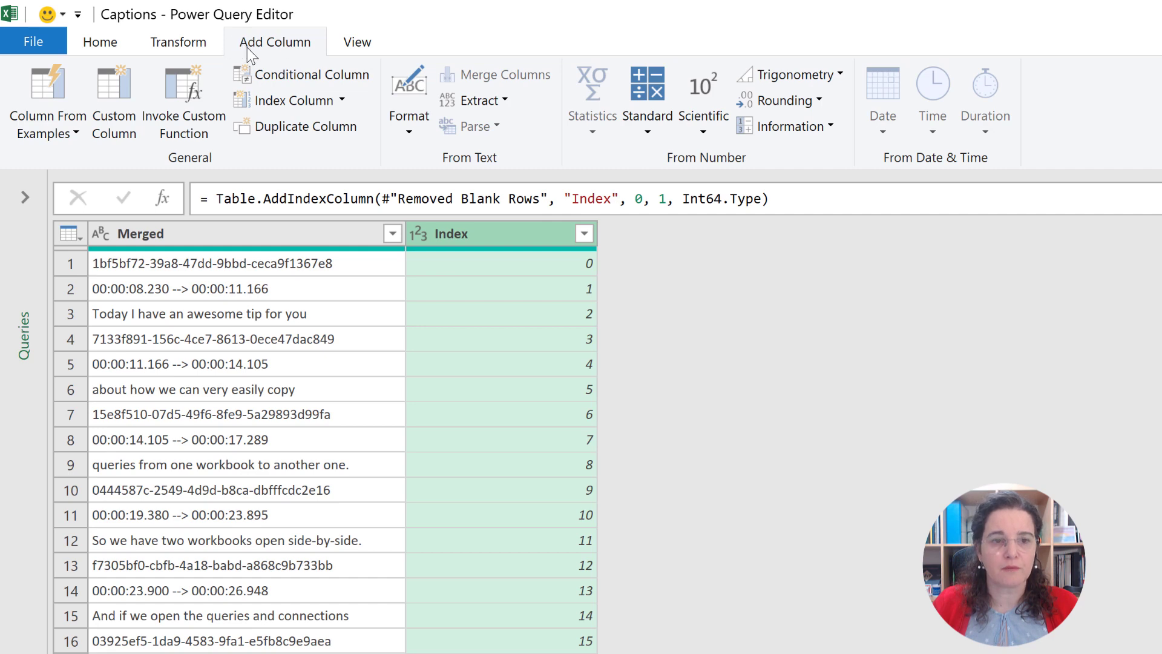
left_click(649, 130)
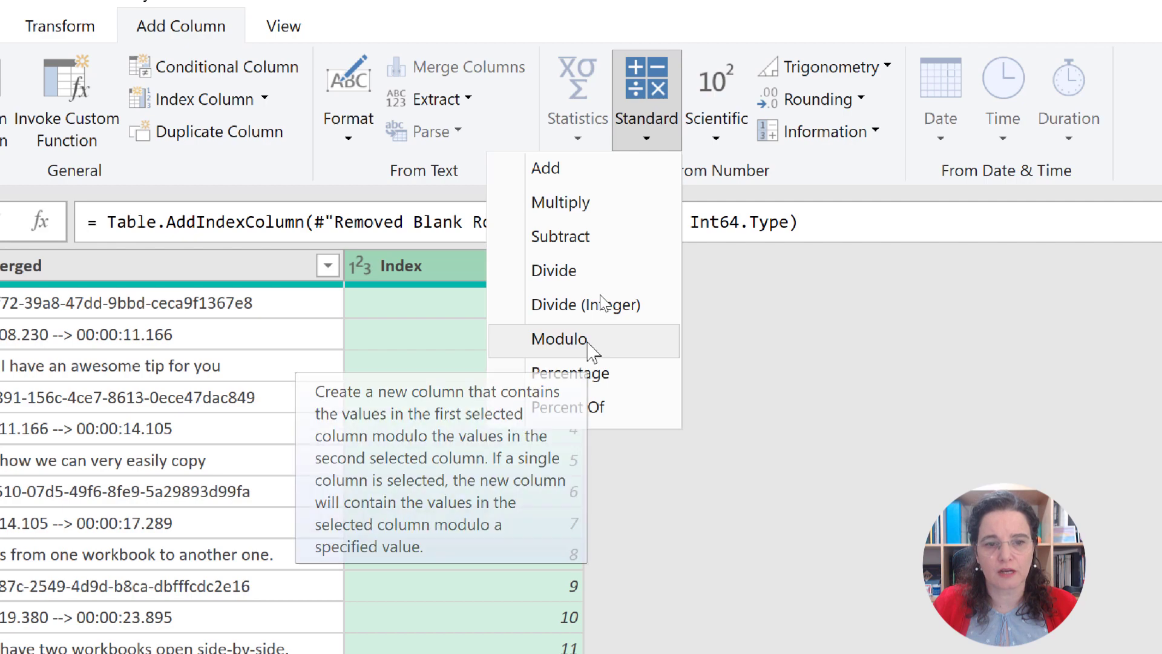
left_click(588, 348)
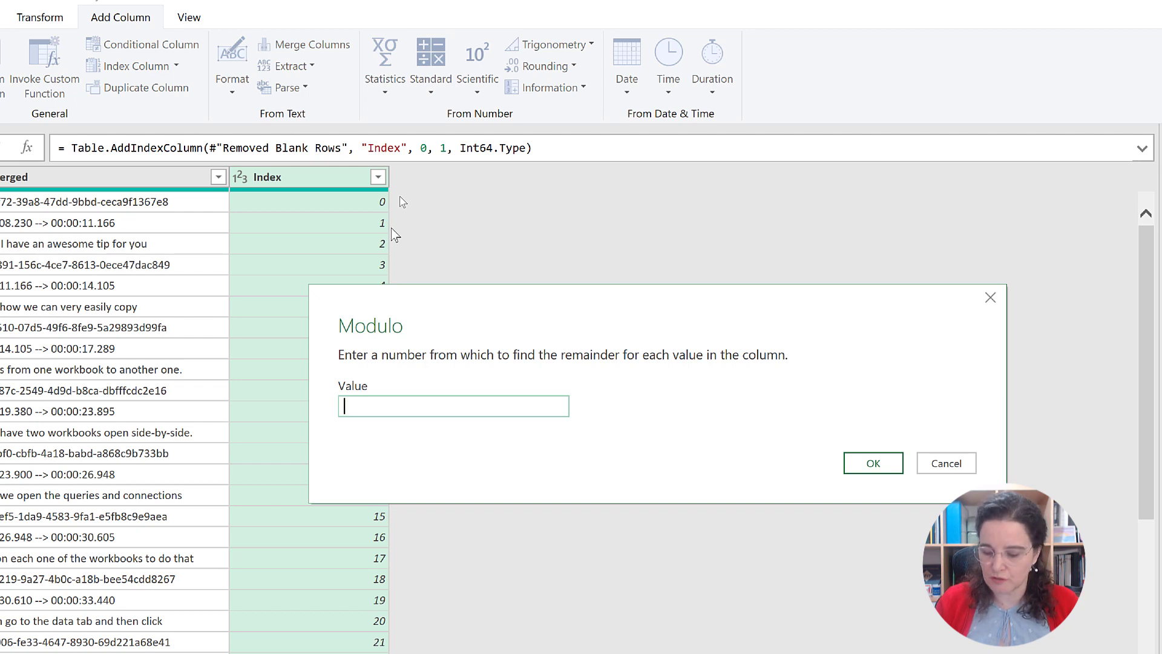
type("3")
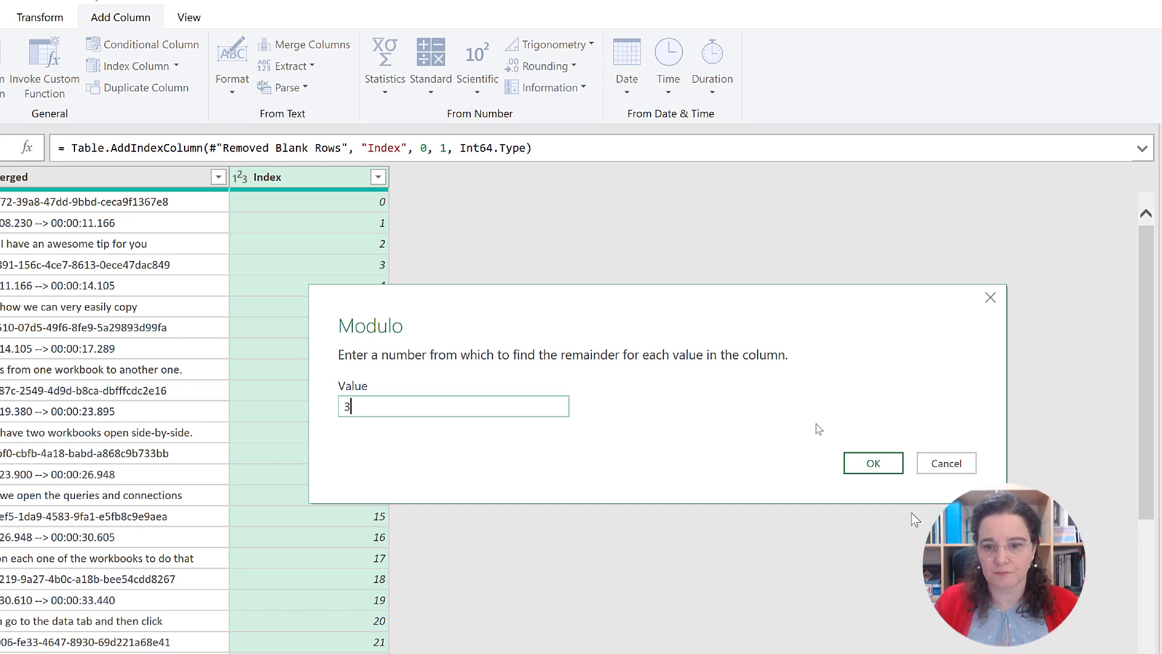
left_click(873, 463)
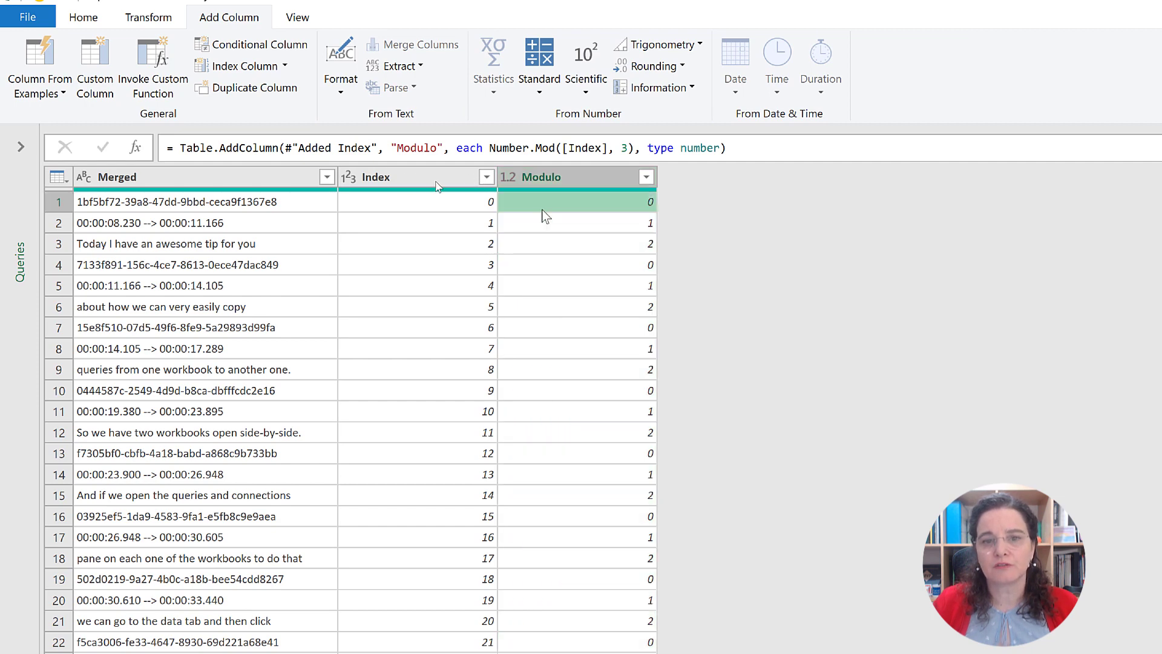
left_click(483, 205)
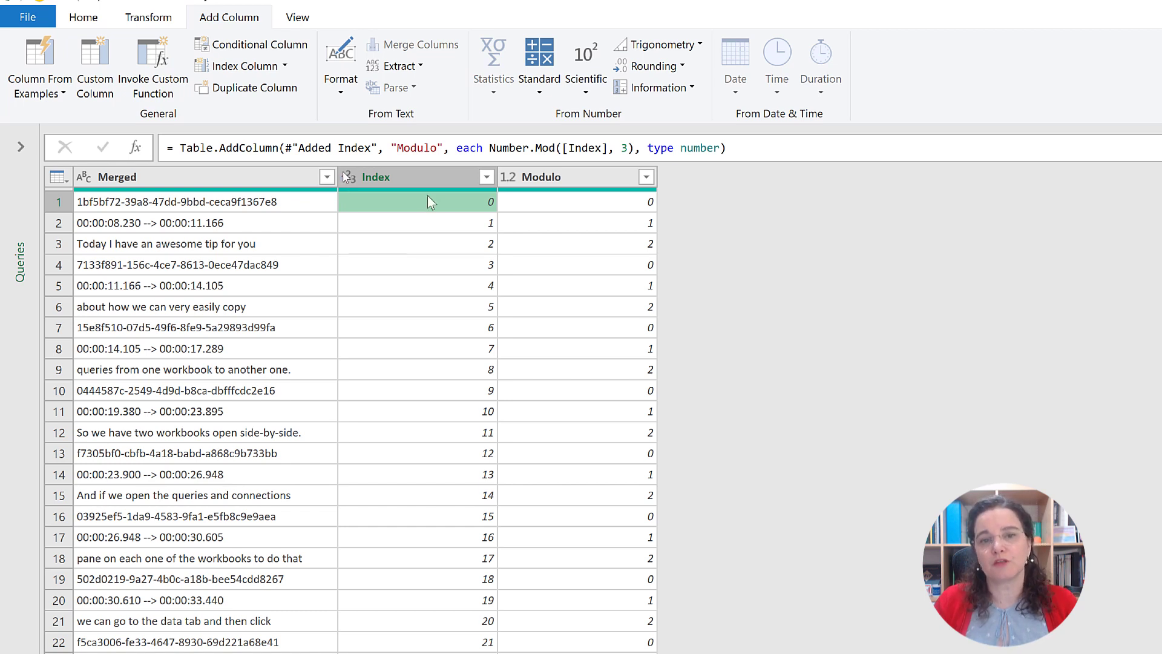
left_click(467, 226)
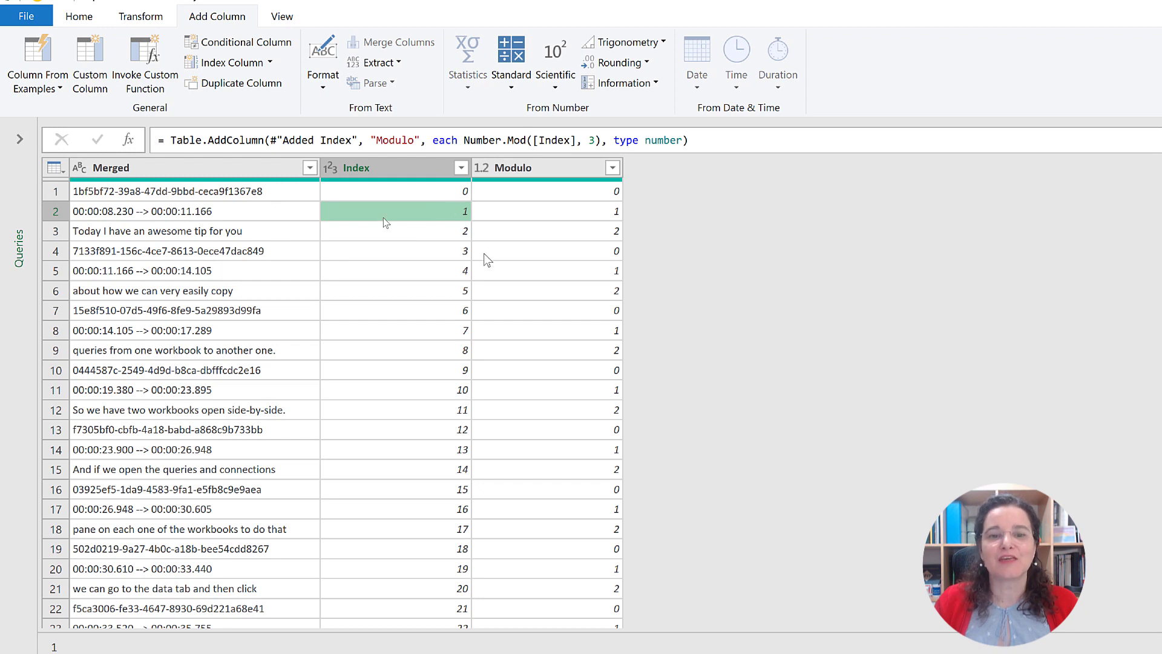
left_click(466, 254)
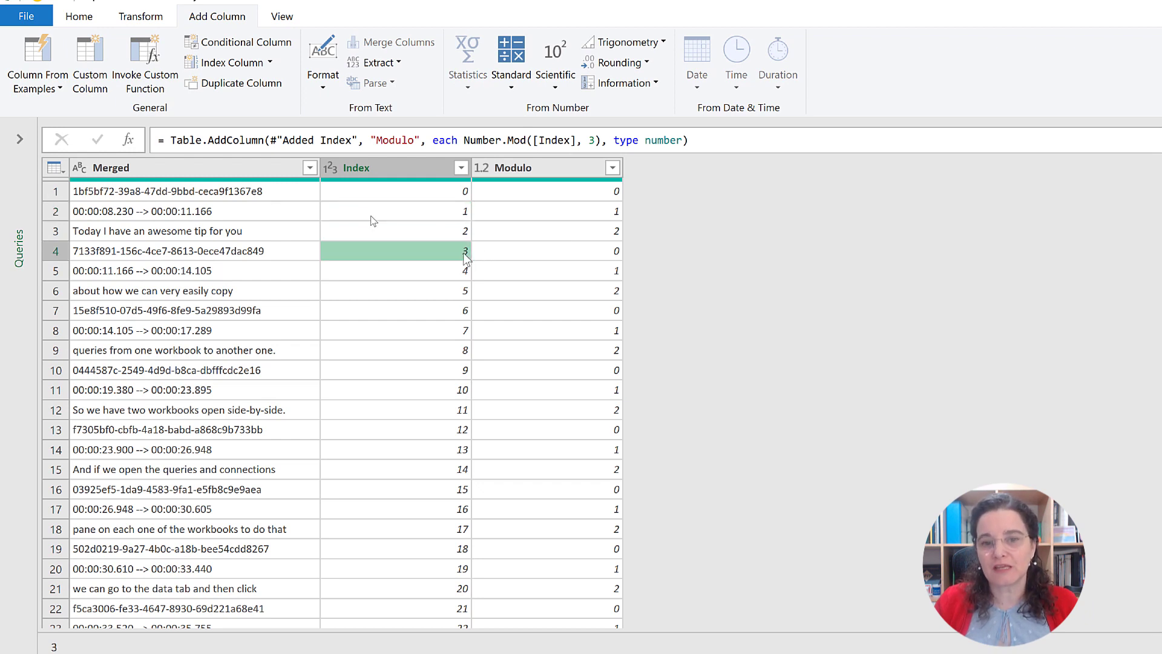
left_click(555, 256)
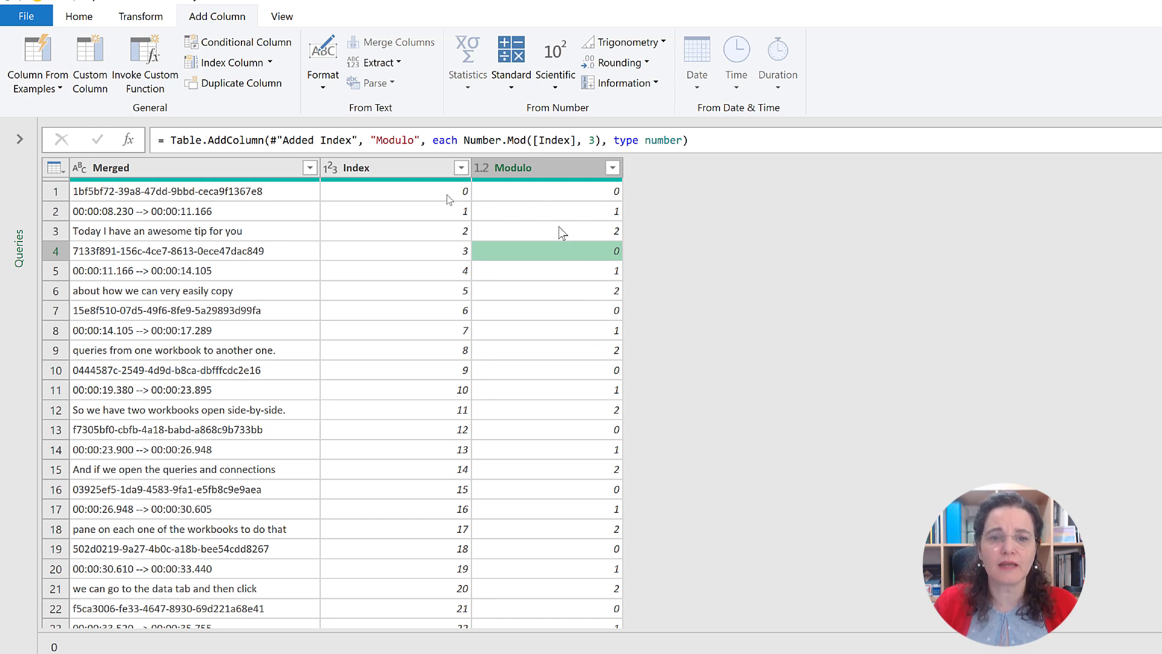
Step: Transform the Index column in place by integer-dividing its values by 3
left_click(411, 172)
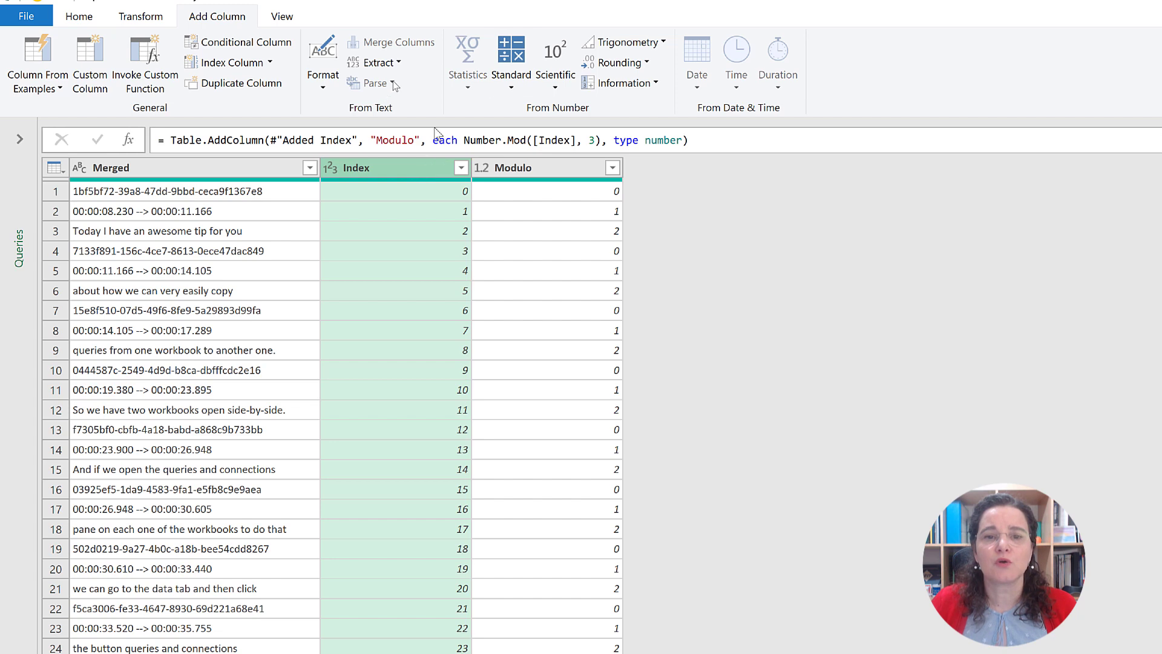
left_click(497, 89)
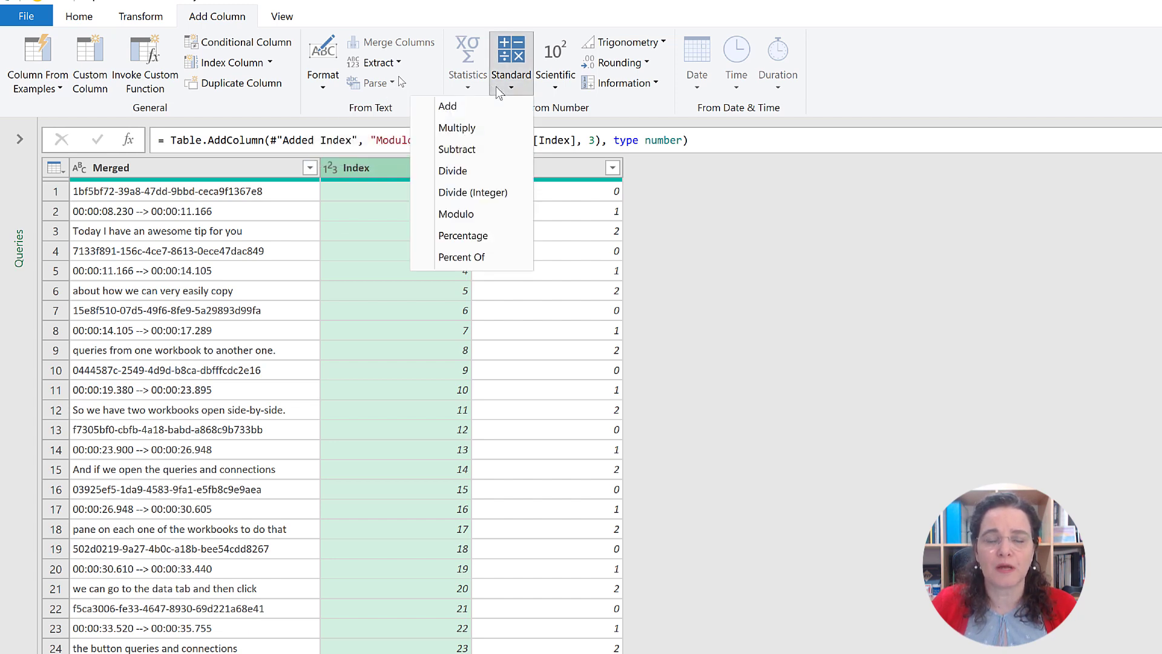
left_click(497, 88)
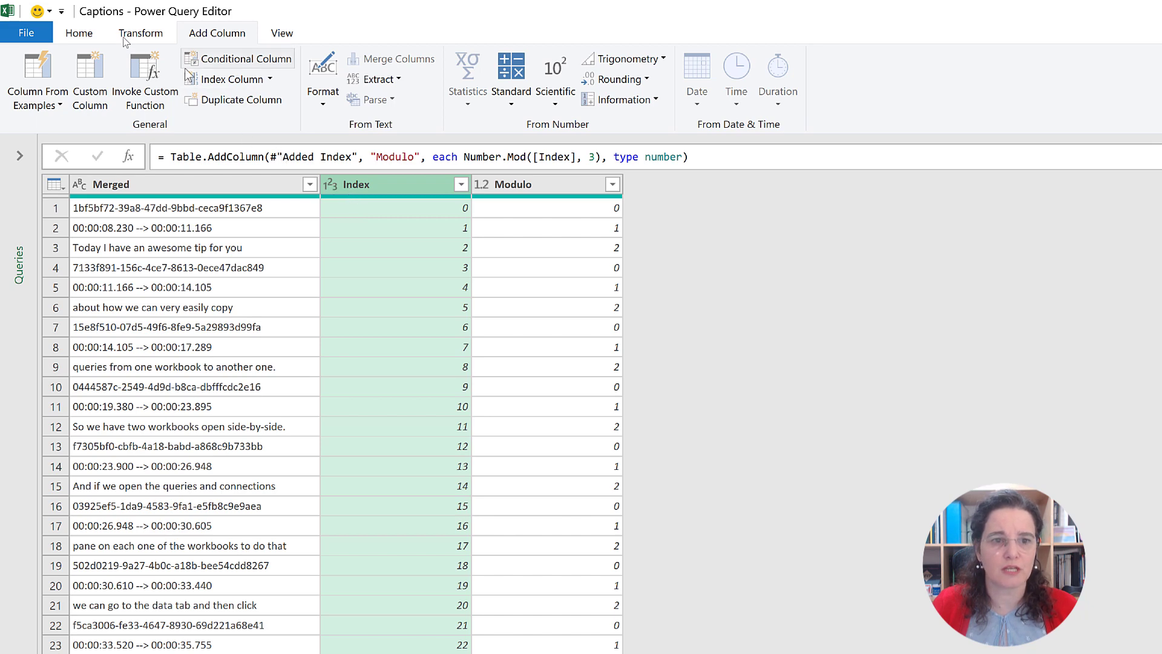
left_click(142, 35)
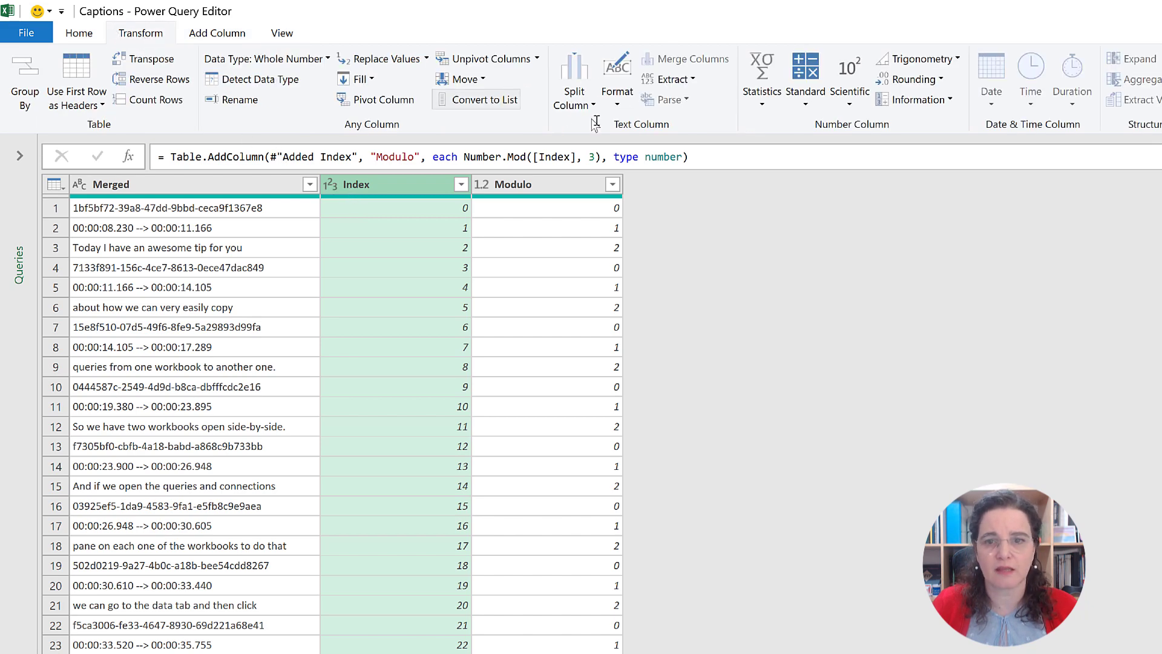
left_click(806, 97)
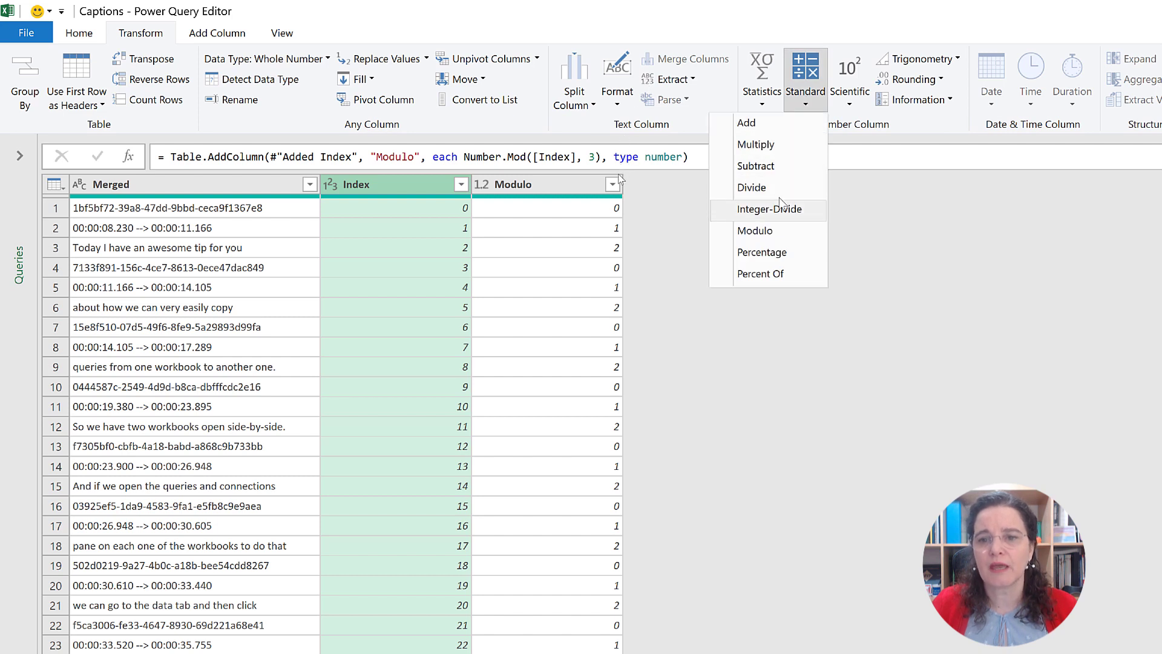
left_click(773, 212)
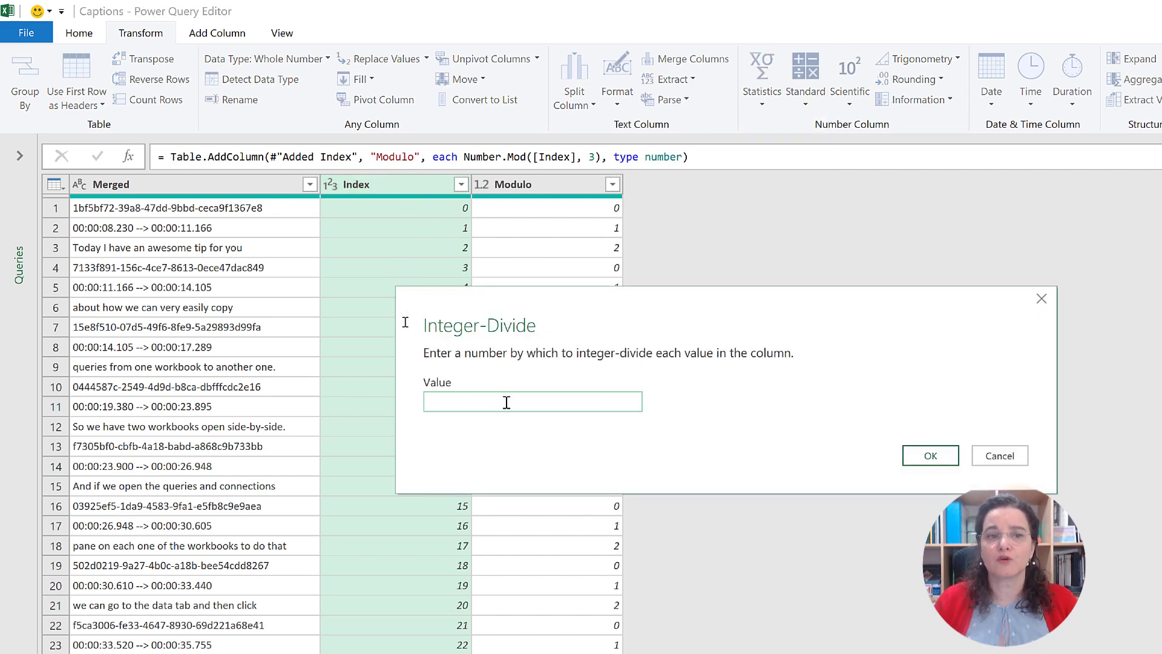
type("3")
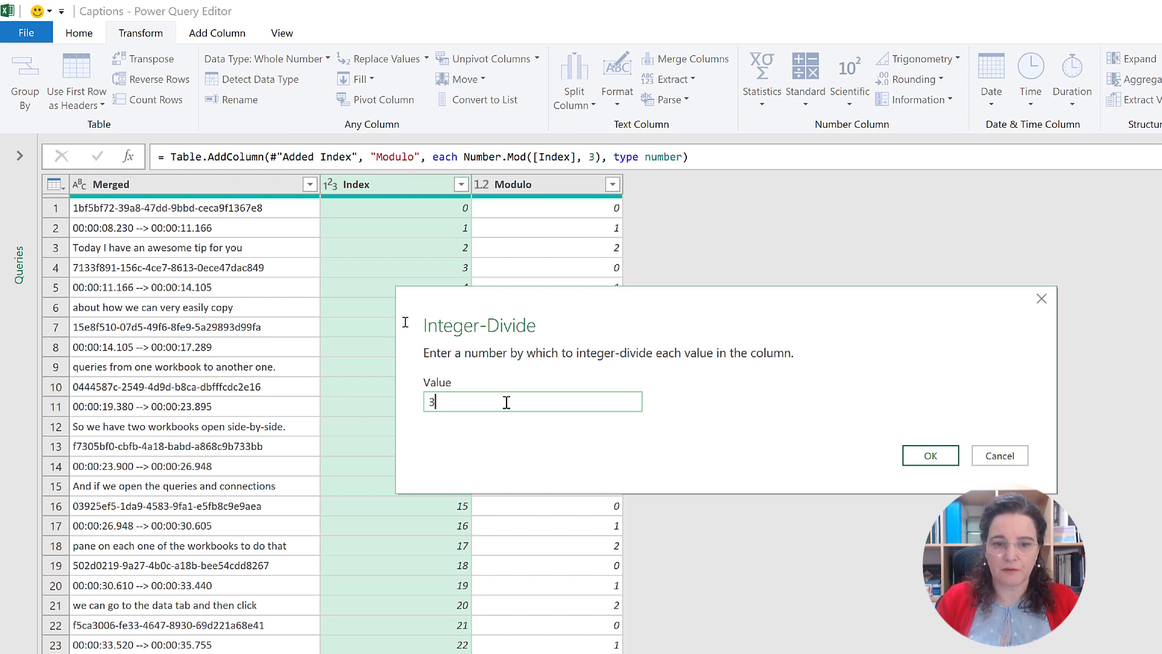
left_click(914, 462)
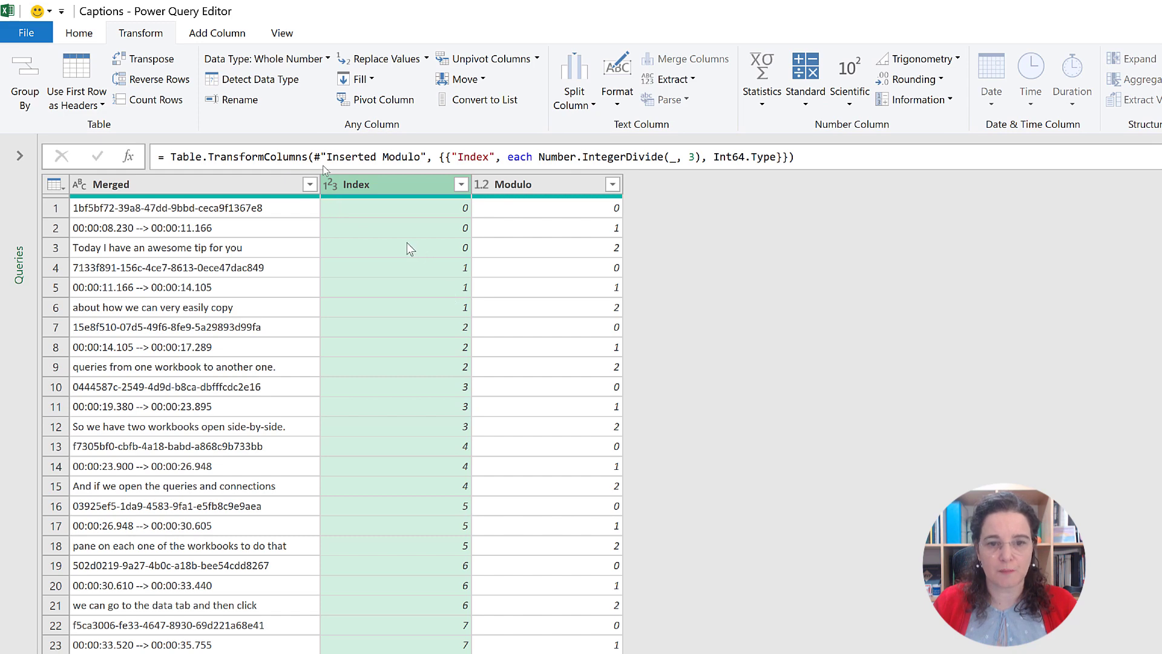
Step: Pivot the Modulo column using Merged as the values column, with the aggregate value function set to Don't Aggregate
left_click(533, 184)
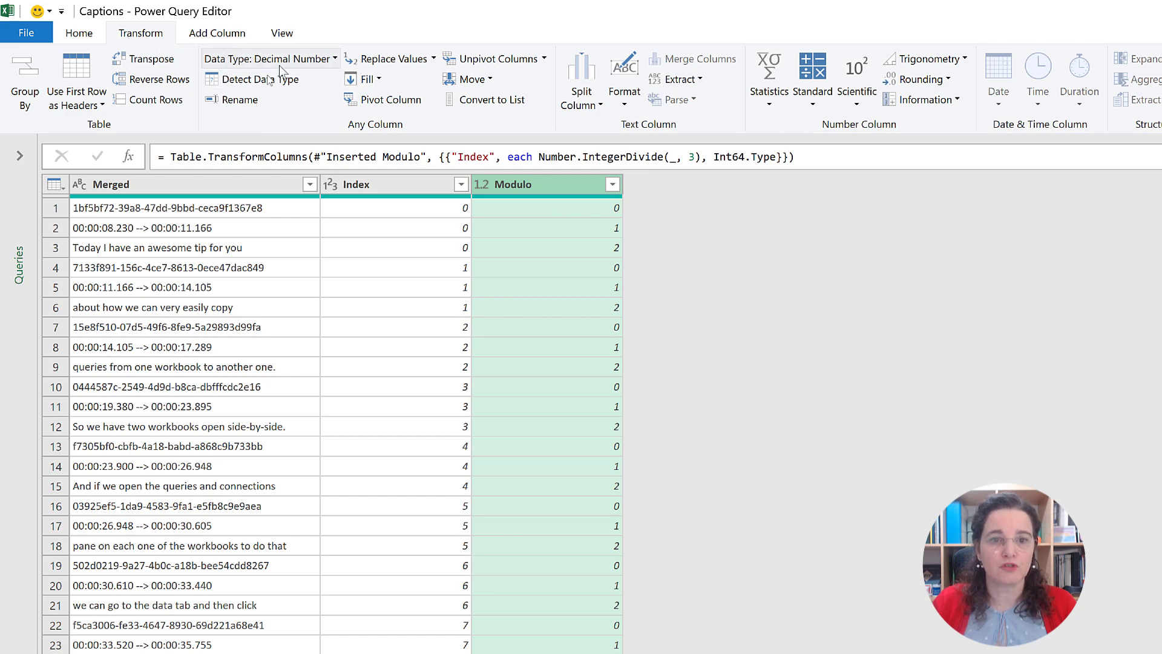
left_click(367, 103)
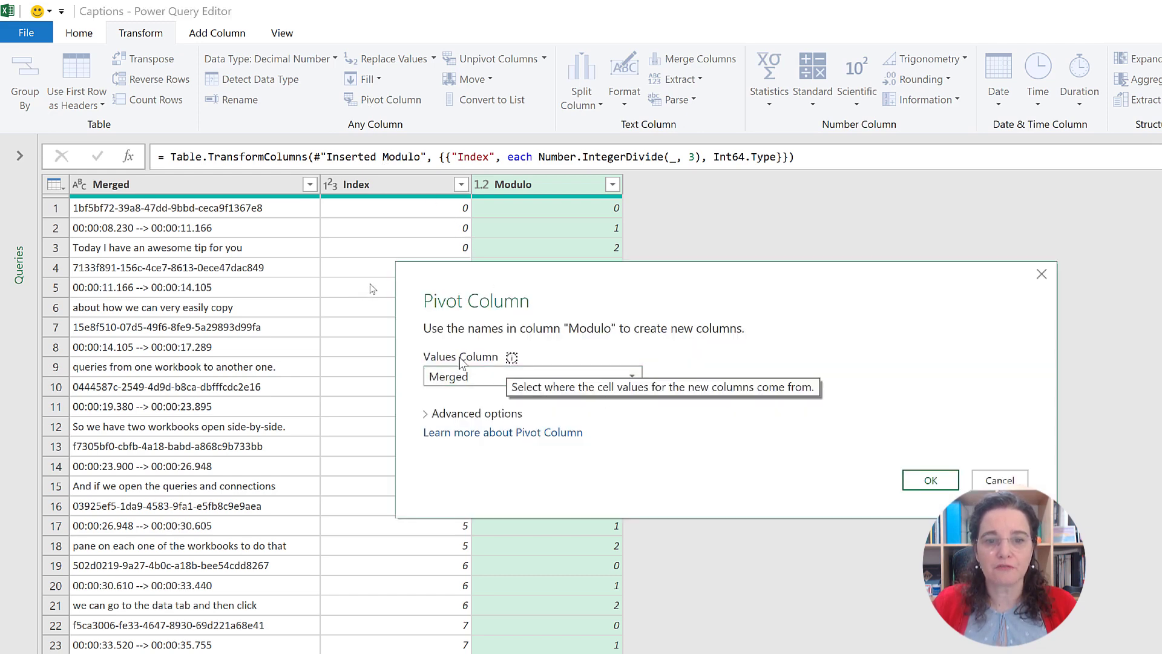
left_click(463, 376)
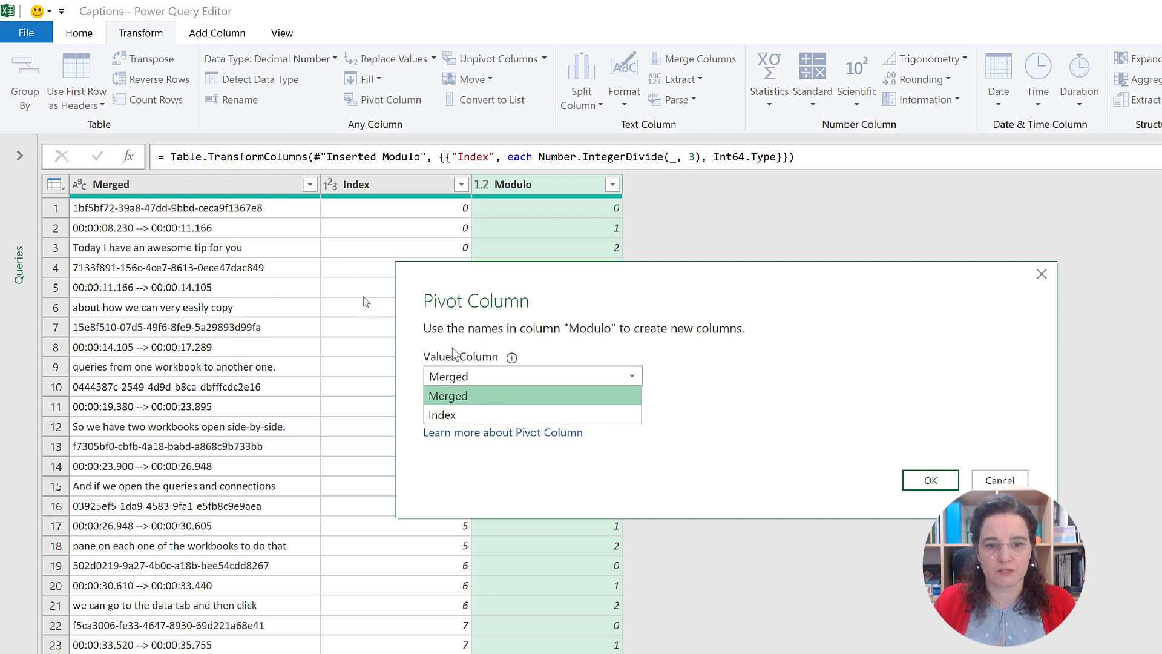
left_click(458, 399)
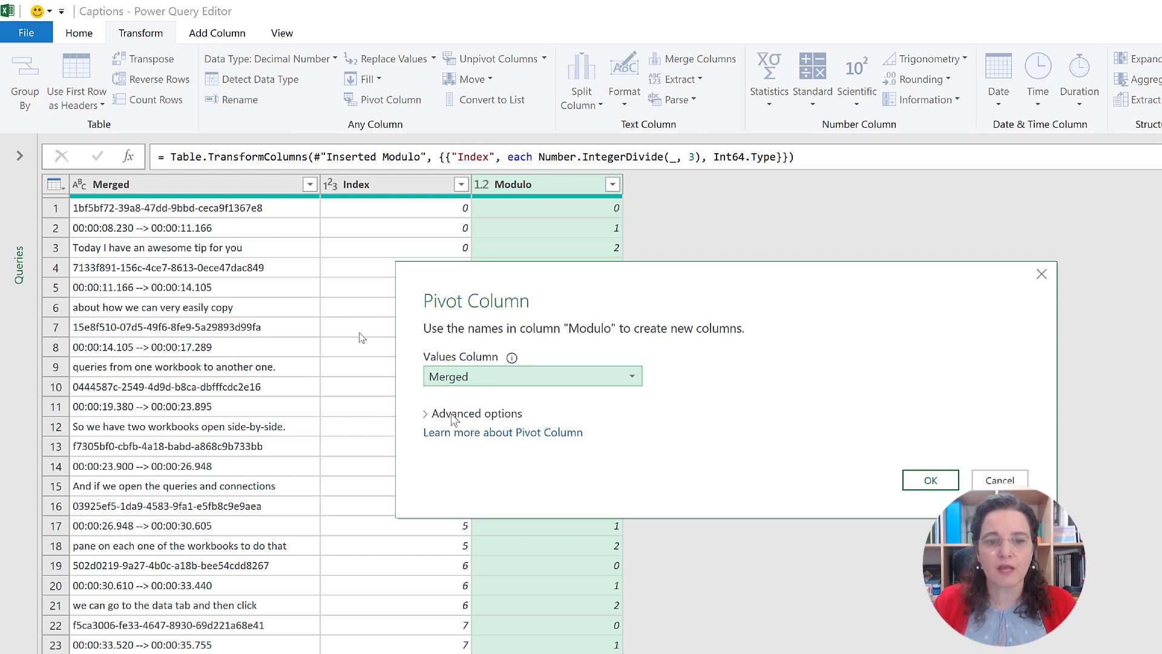
left_click(437, 413)
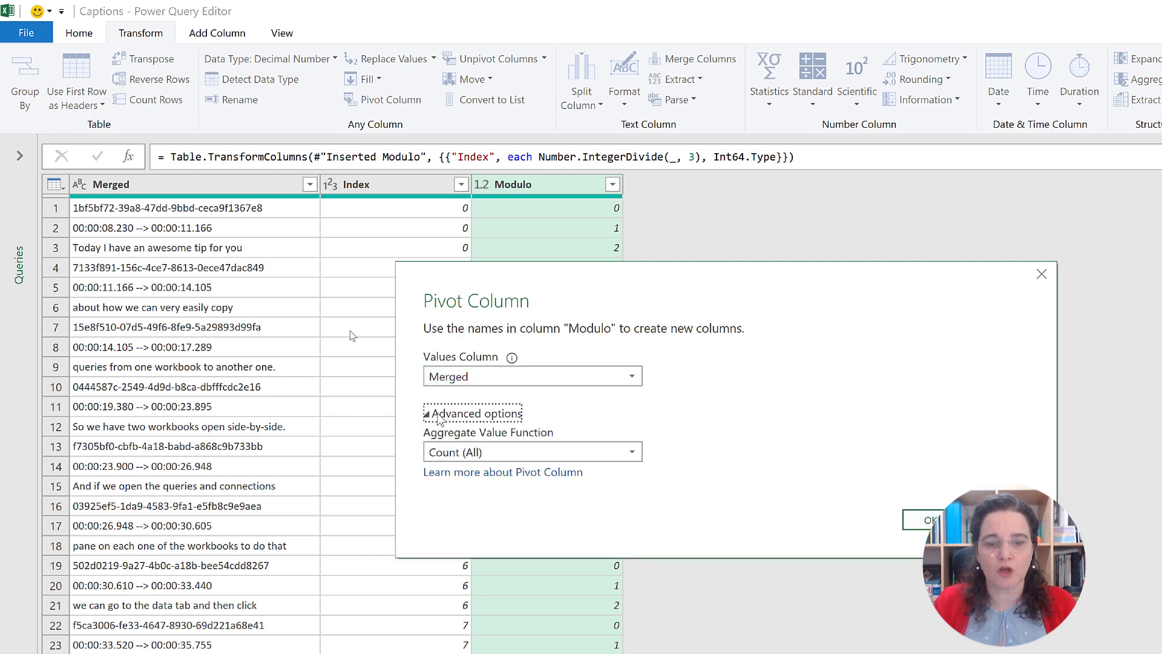
left_click(458, 453)
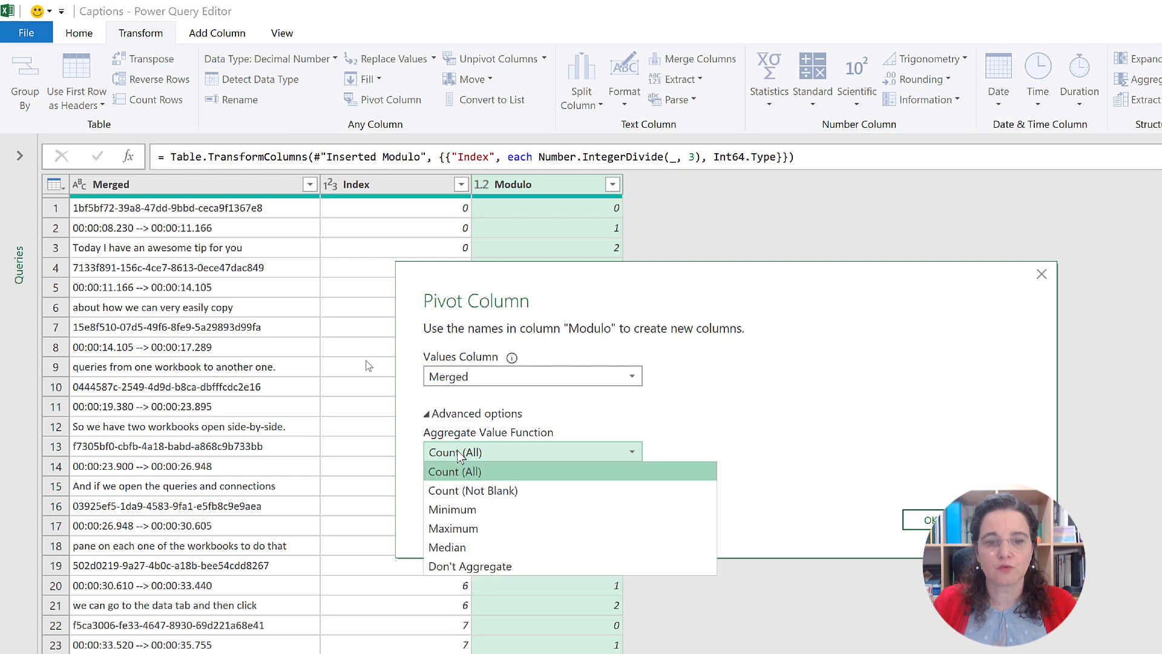
left_click(487, 568)
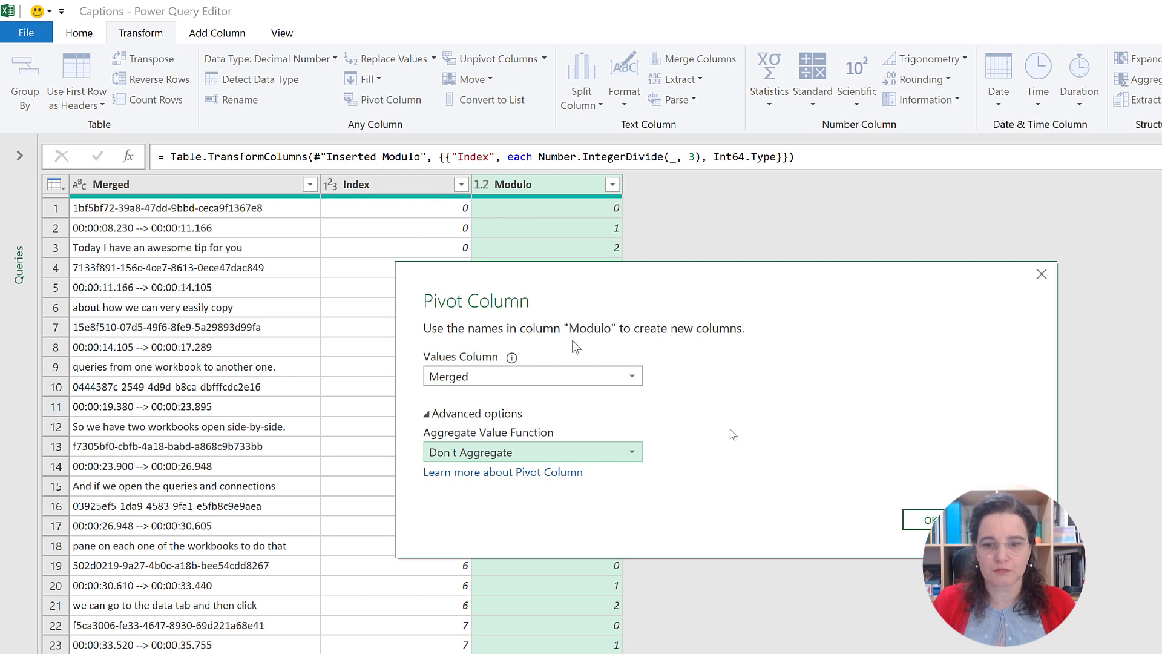
left_click(926, 522)
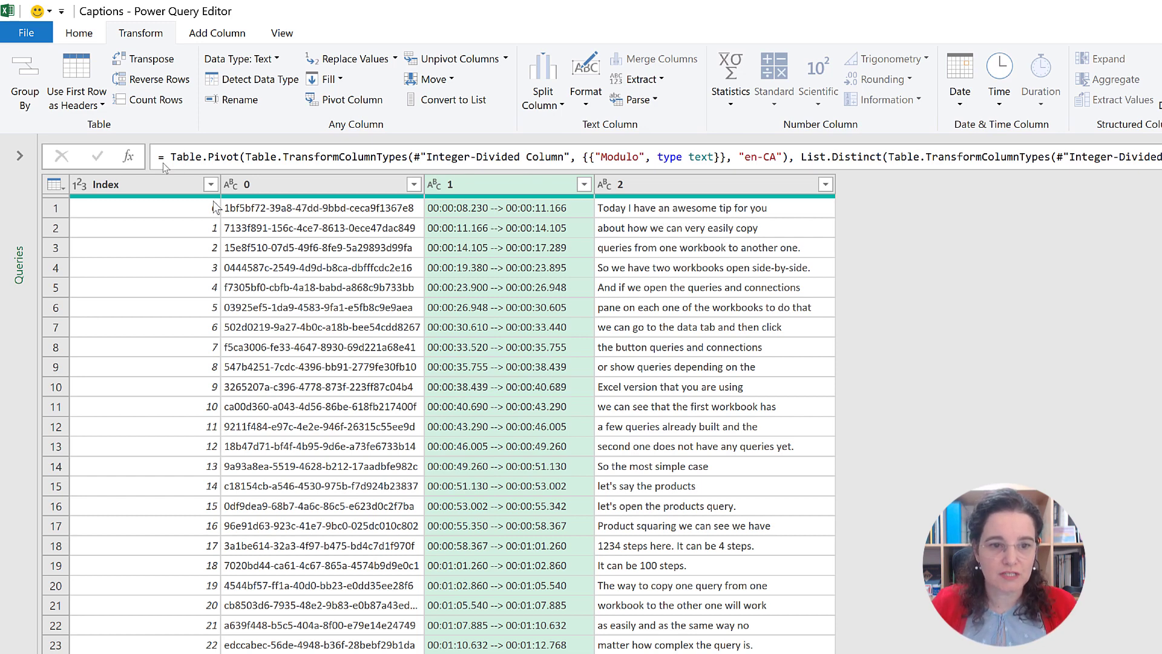
left_click(203, 212)
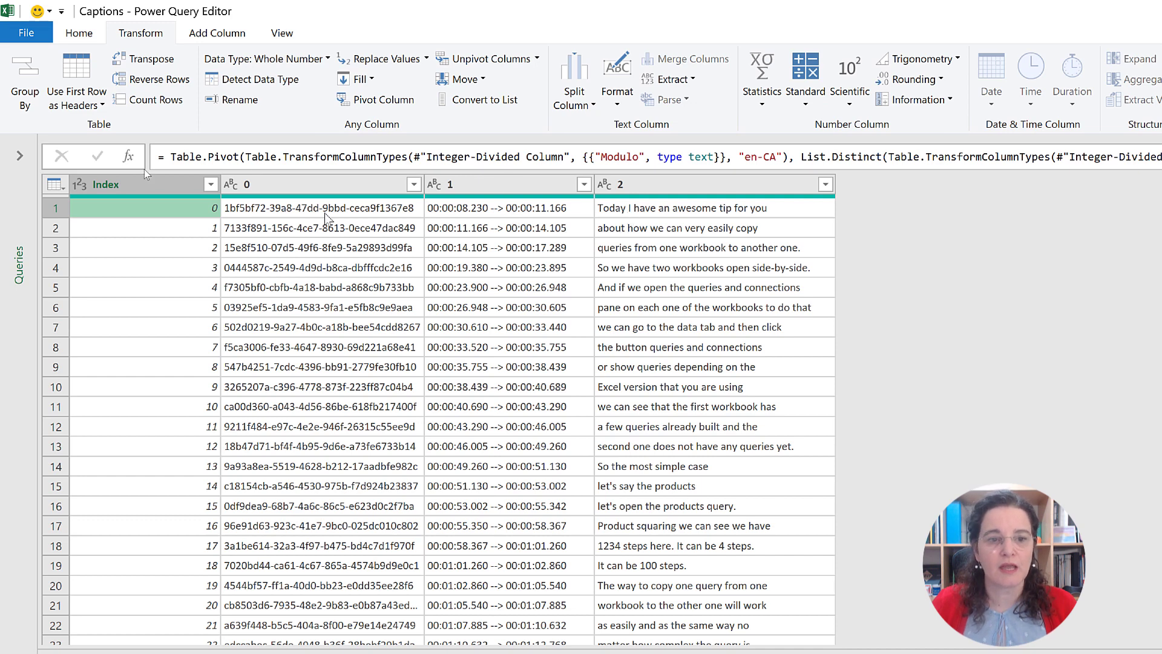
left_click(178, 230)
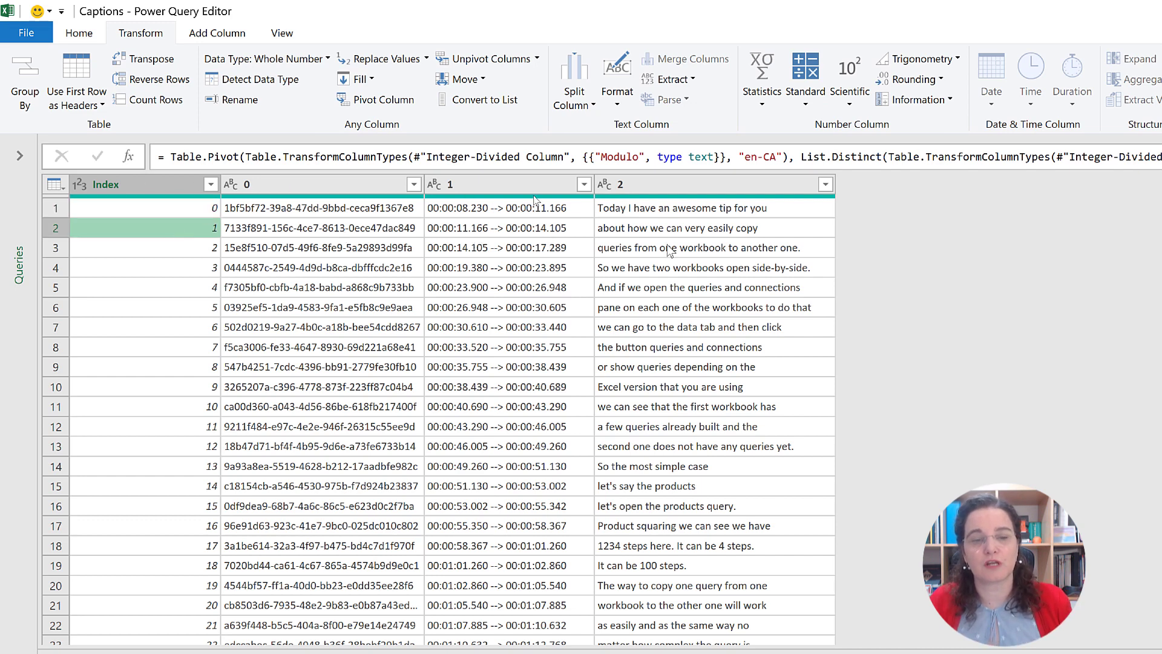
Step: Remove column 0, which holds the caption IDs, from the pivoted table
left_click(289, 186)
right_click(289, 186)
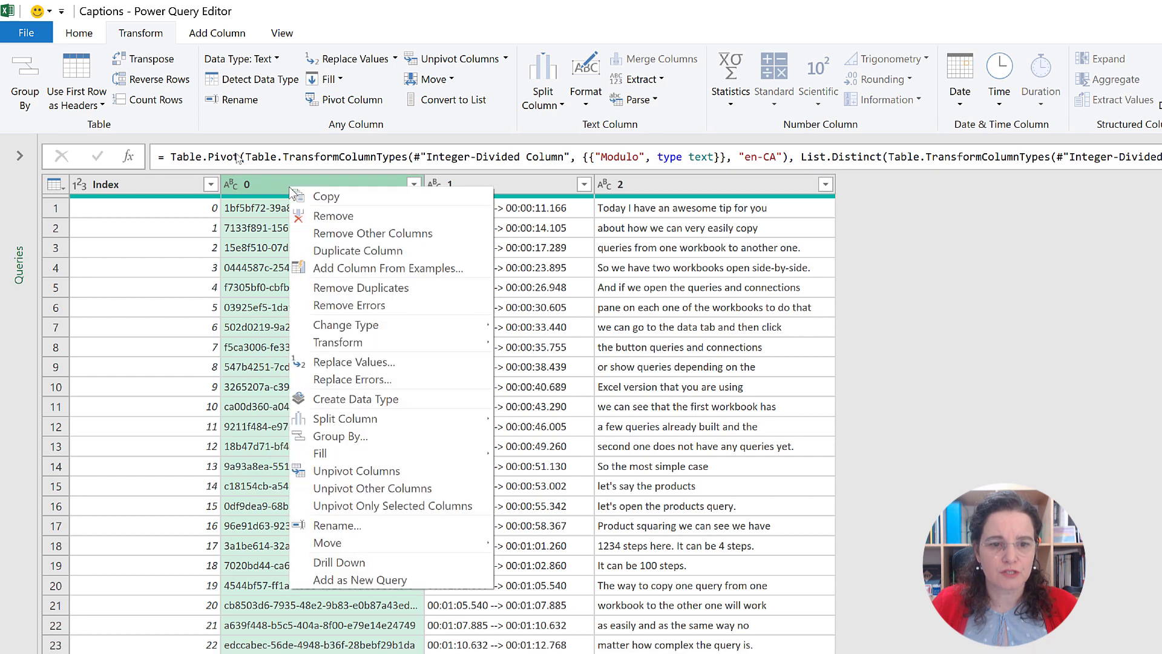
left_click(262, 184)
key("Delete")
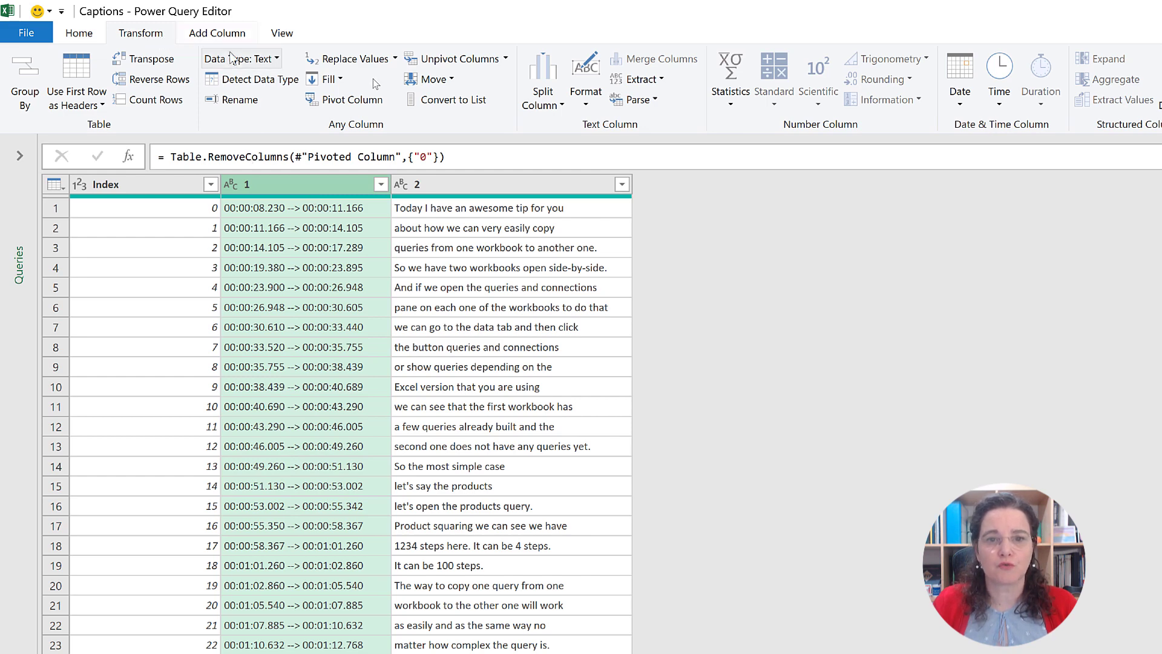
Step: Split column 1 at each occurrence of the custom delimiter " --> ", including the surrounding spaces
left_click(539, 92)
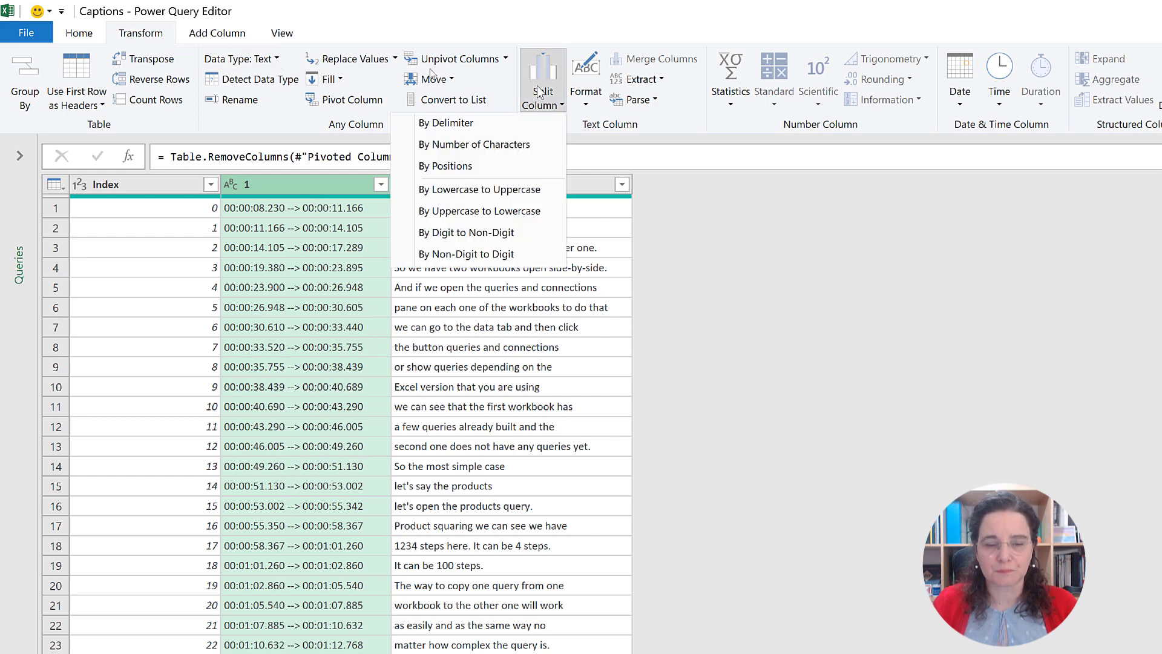
left_click(481, 120)
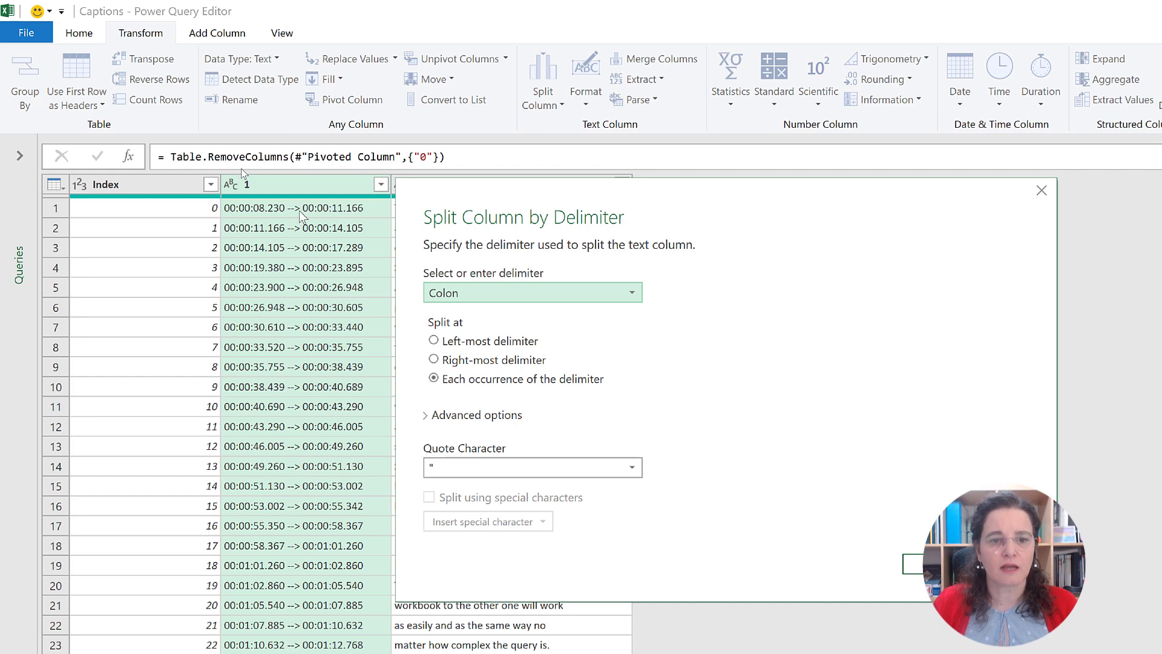
left_click(476, 296)
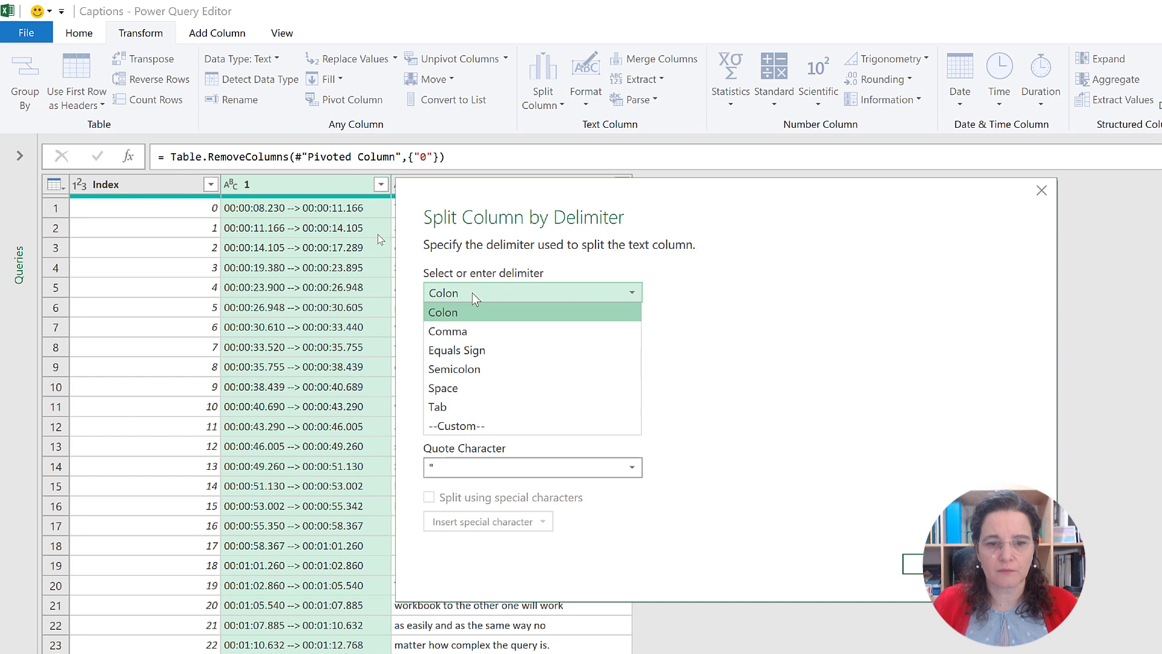
left_click(470, 427)
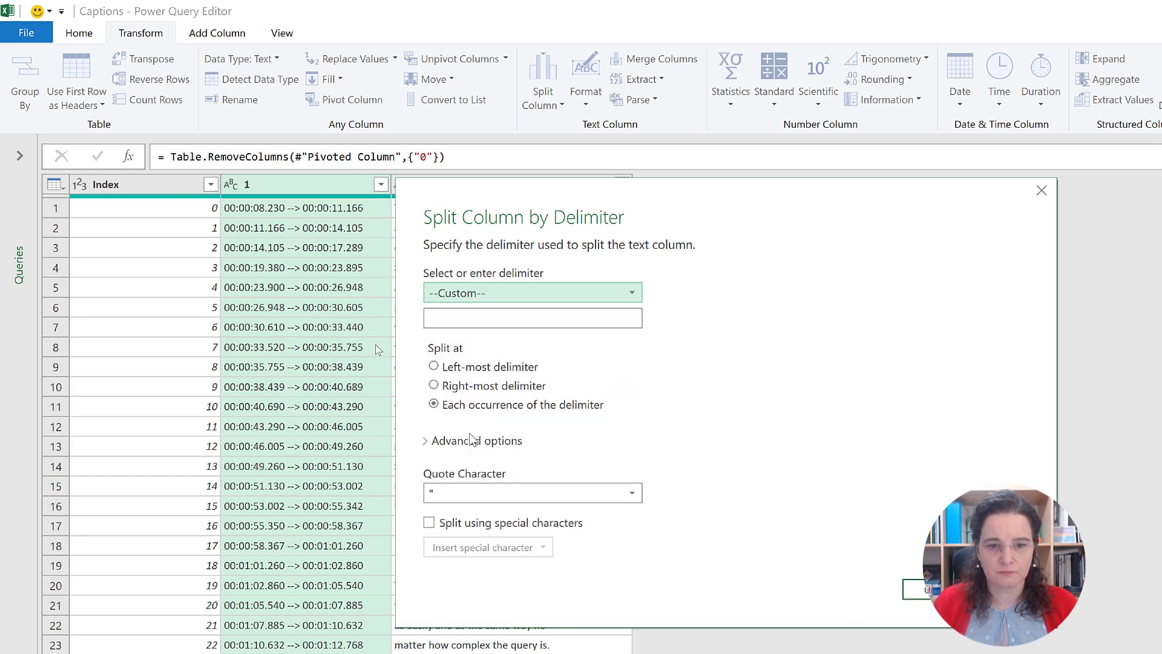
left_click(459, 319)
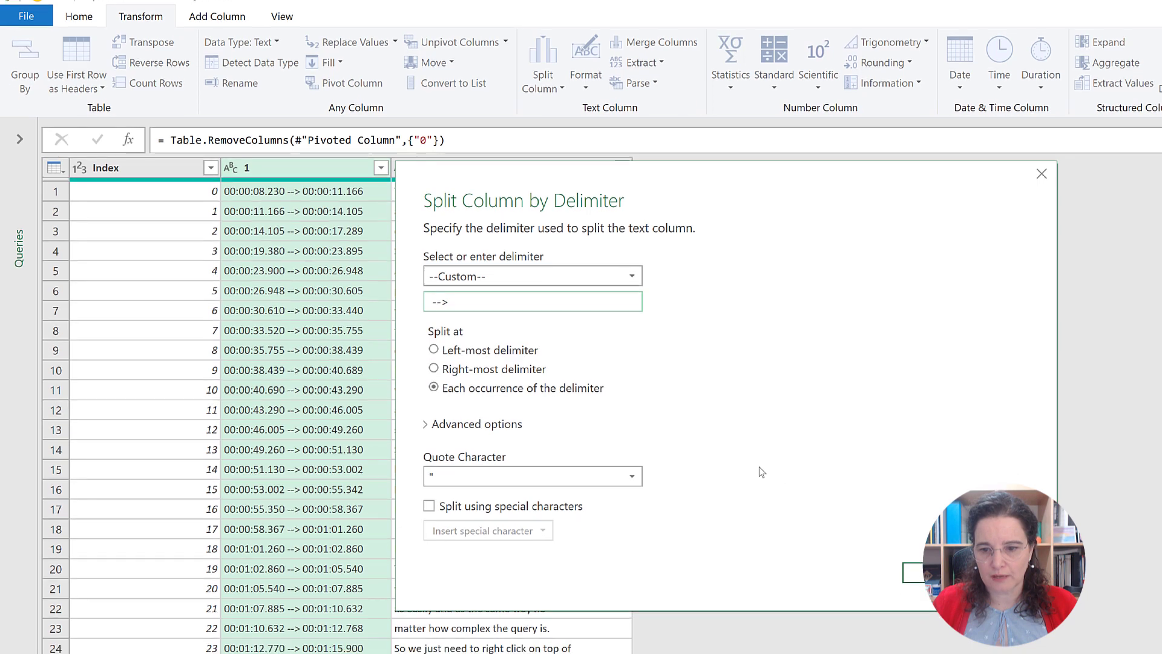
key("Return")
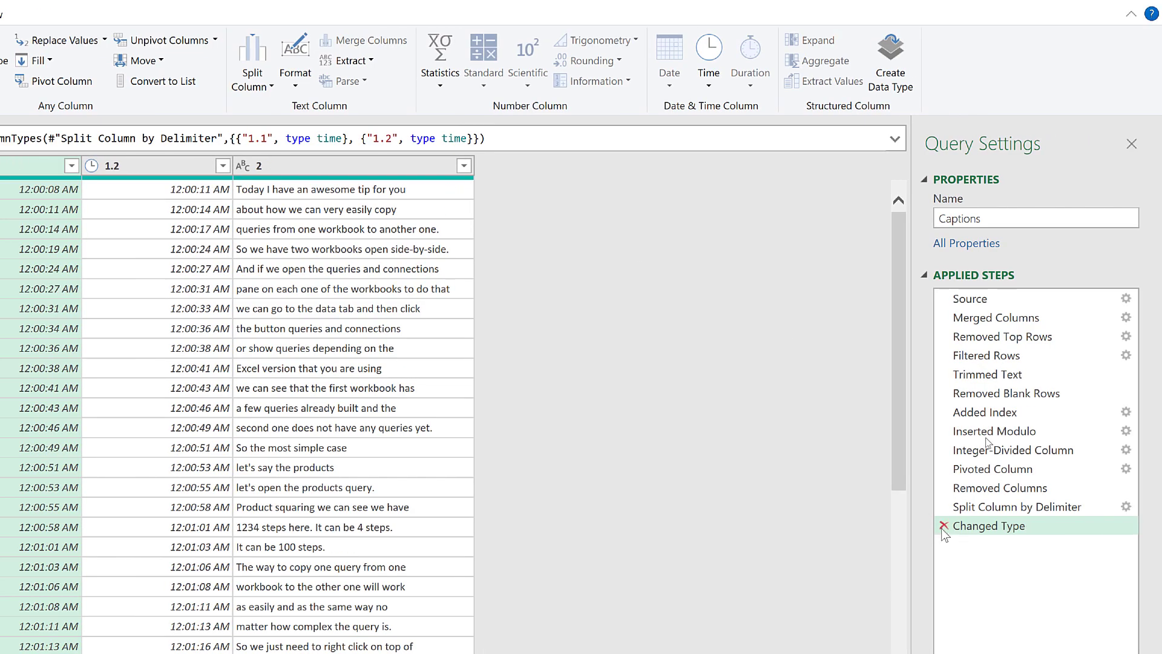
Step: Delete the automatic Changed Type step and set the data type of columns 1.1 and 1.2 to Duration
left_click(943, 526)
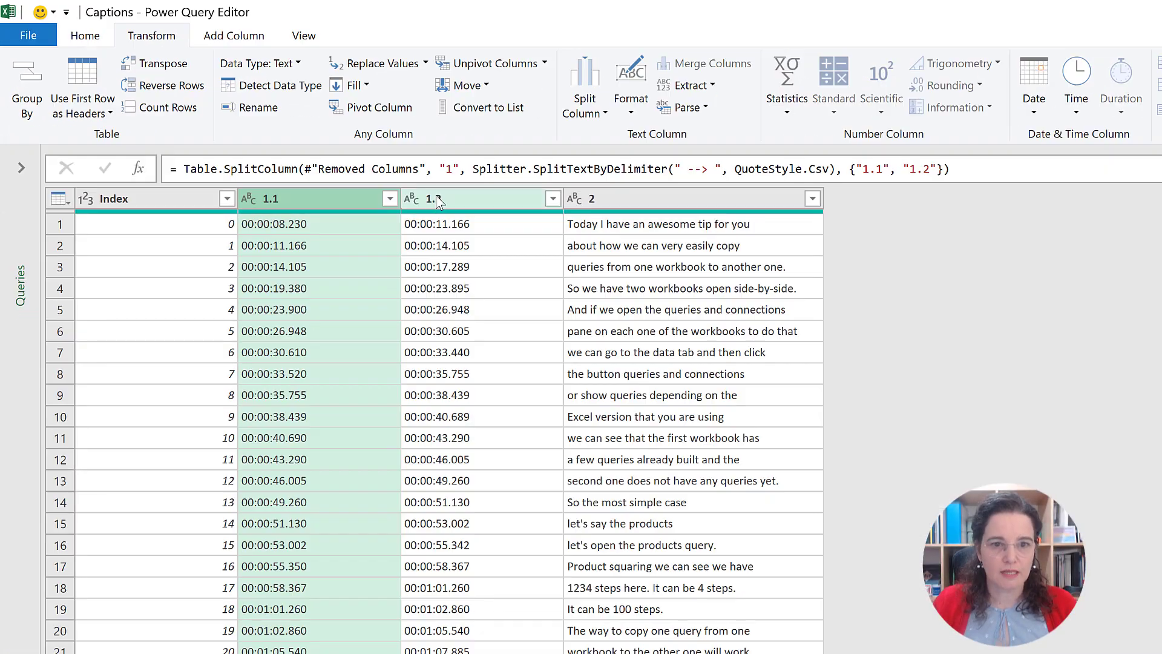
left_click(543, 222, "ctrl")
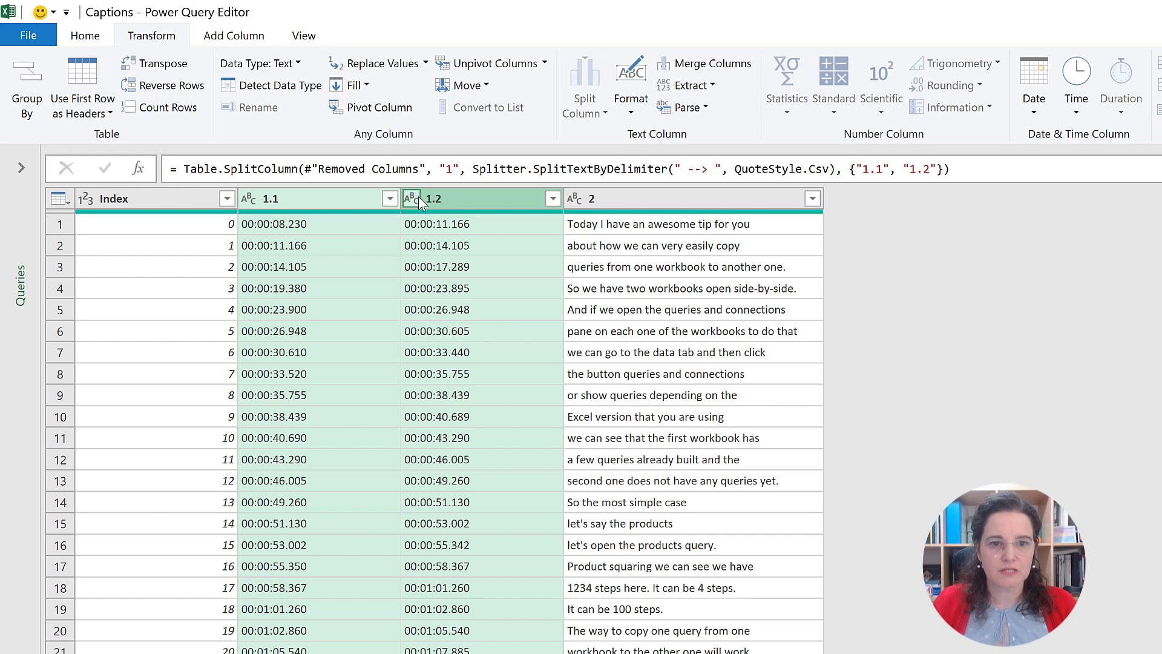
right_click(417, 197)
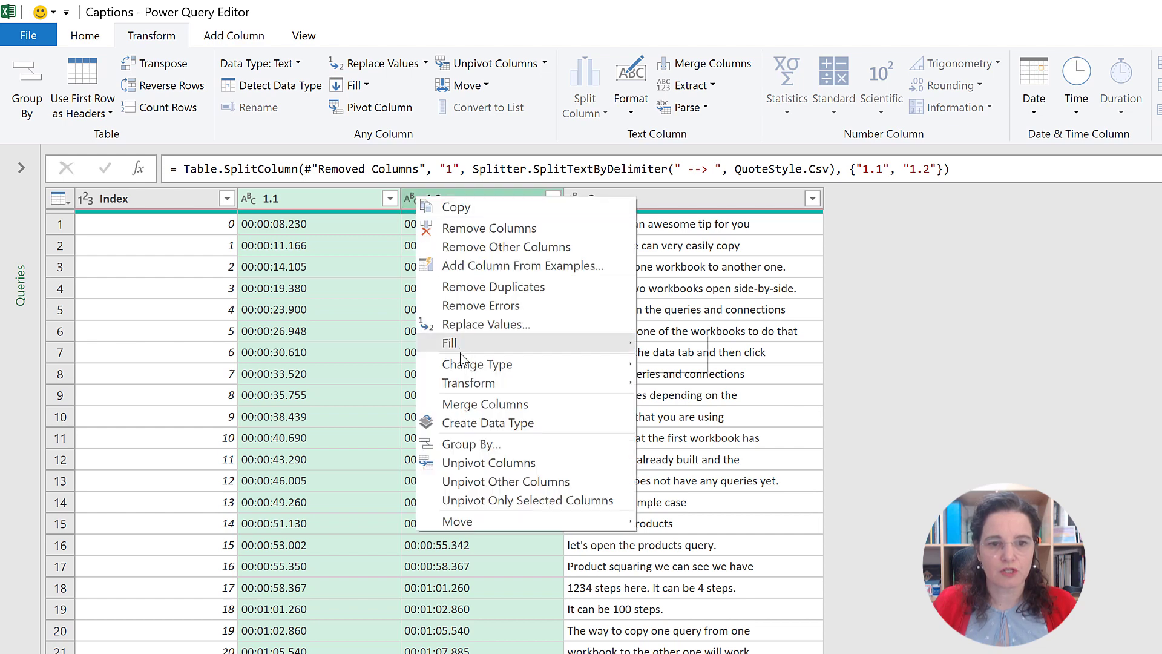
mouse_move(463, 368)
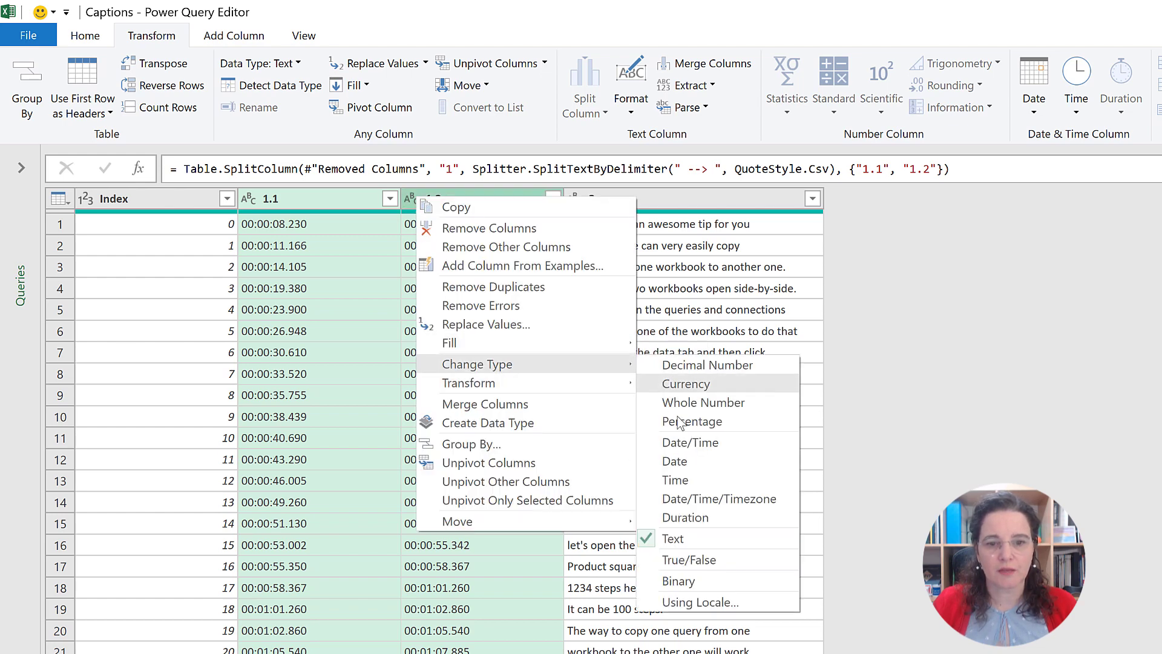
left_click(716, 525)
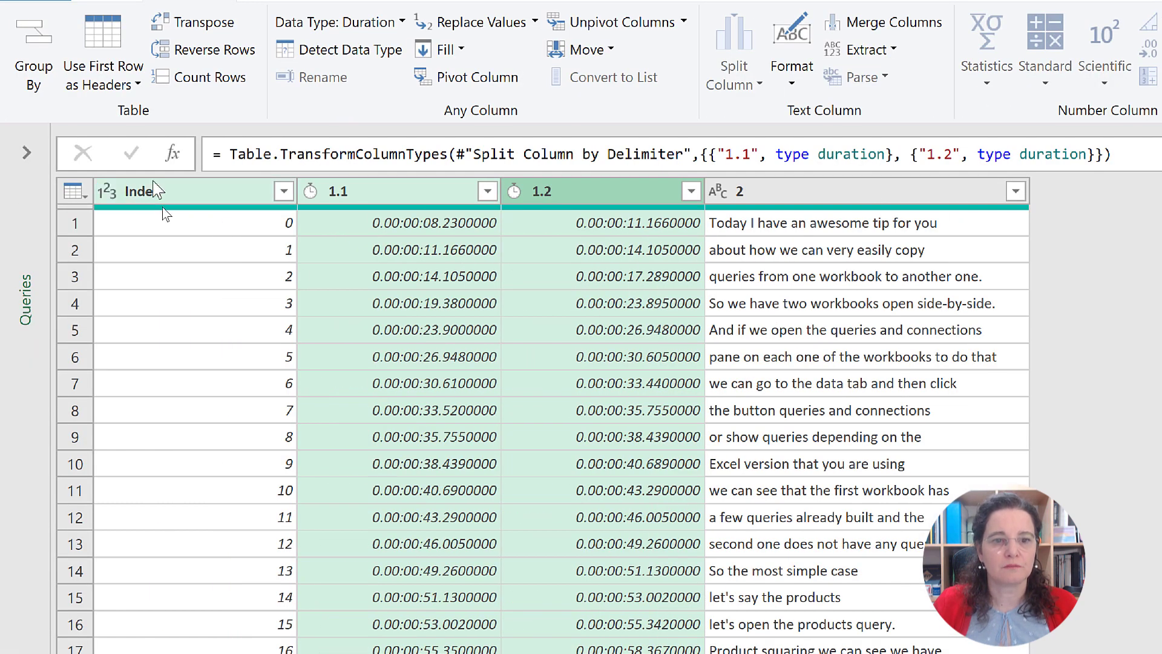
Step: Rename columns 1.1, 1.2 and 2 as Start, End and Text
left_click(310, 194)
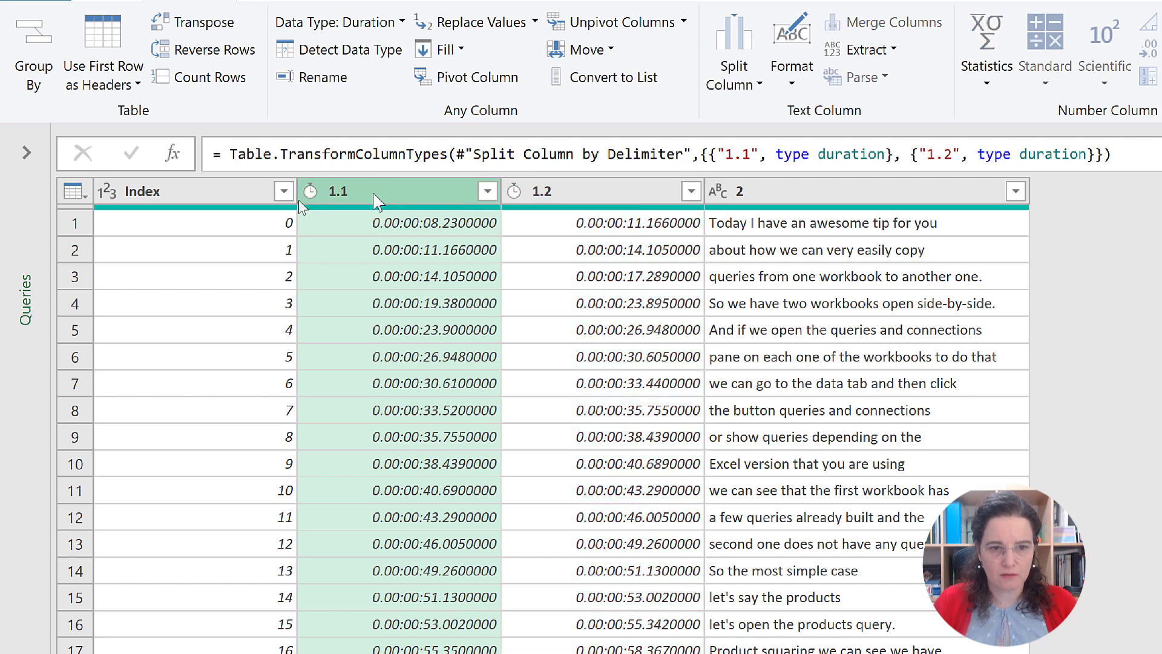
double_click(299, 200)
type("Star")
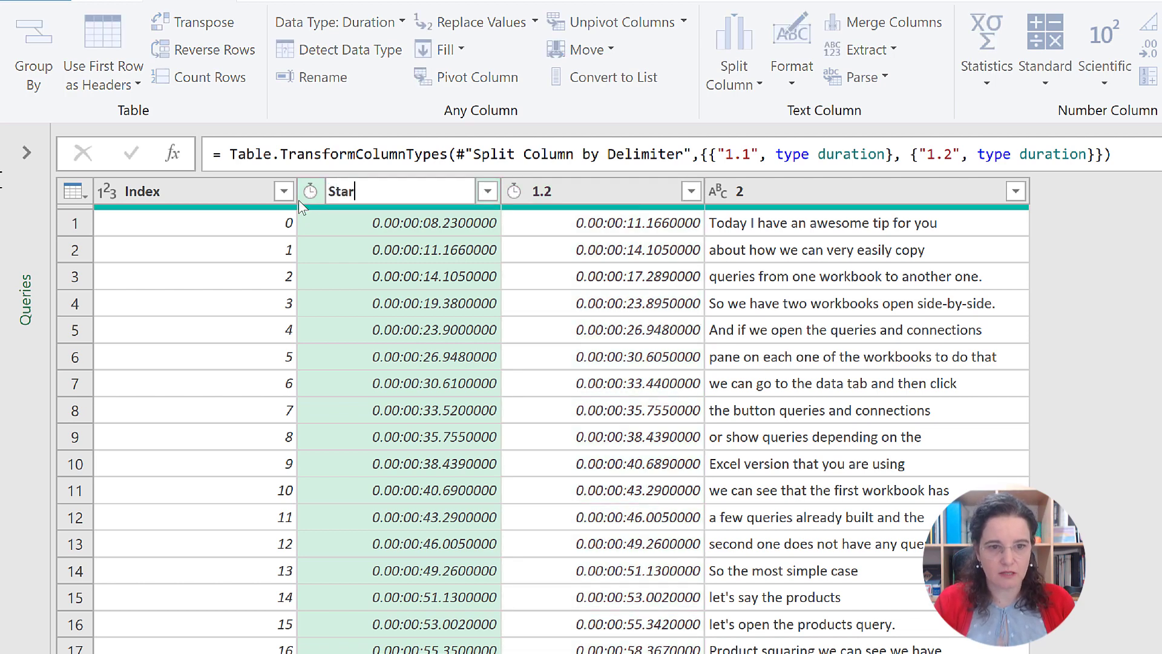
type("t")
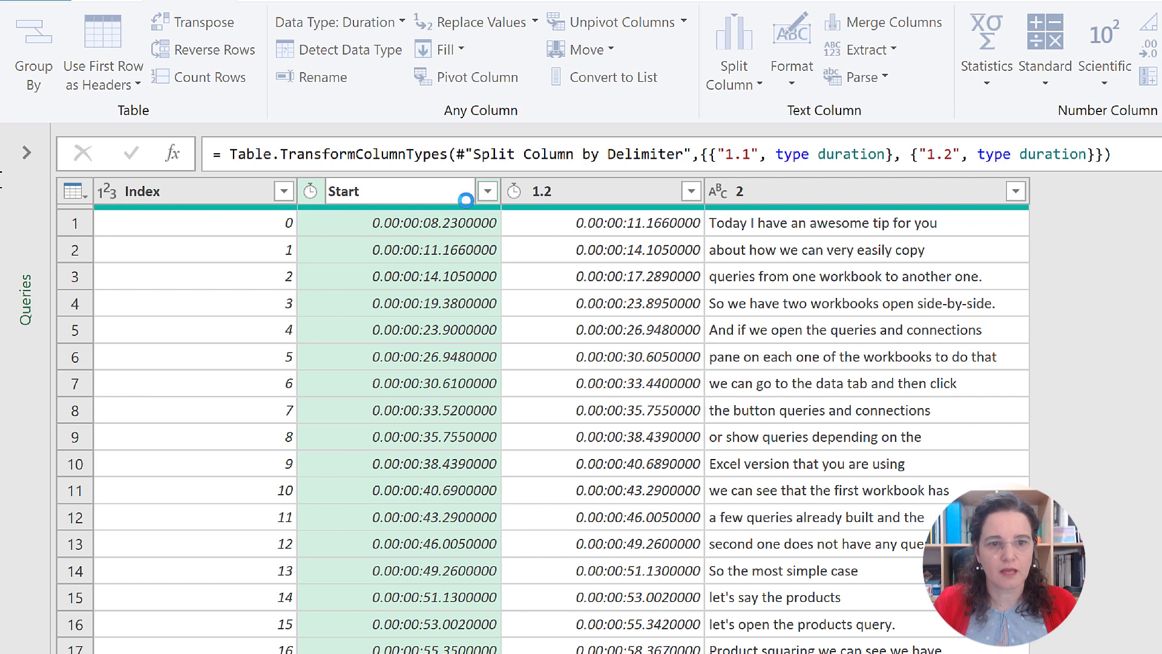
key("Return")
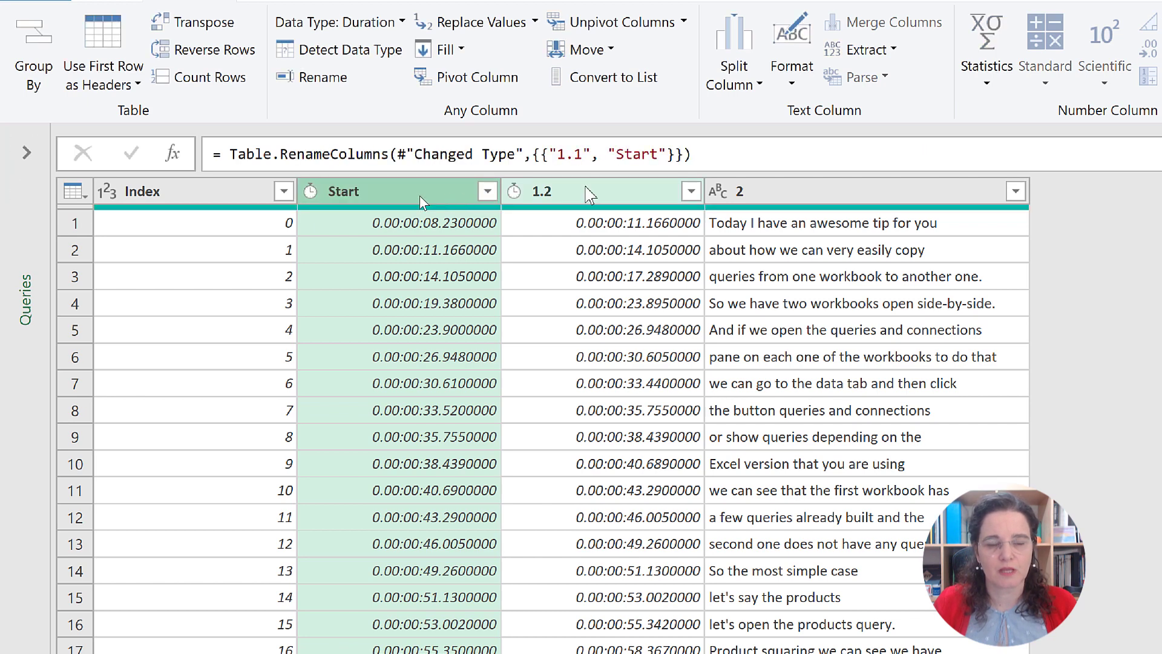
double_click(533, 193)
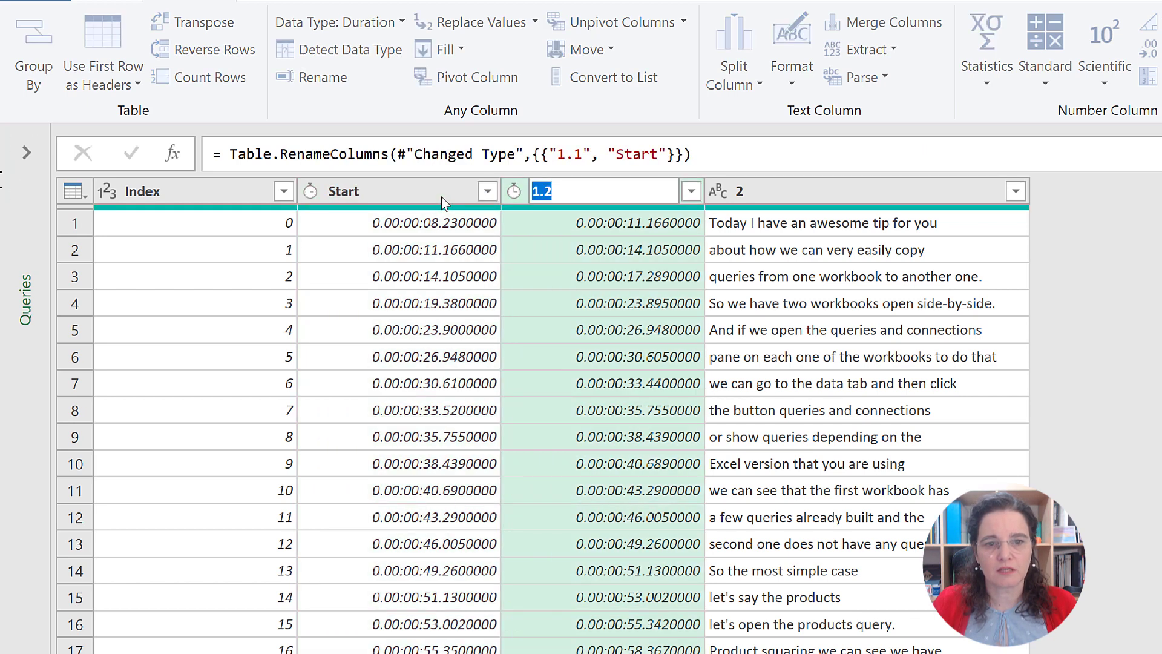
type("End")
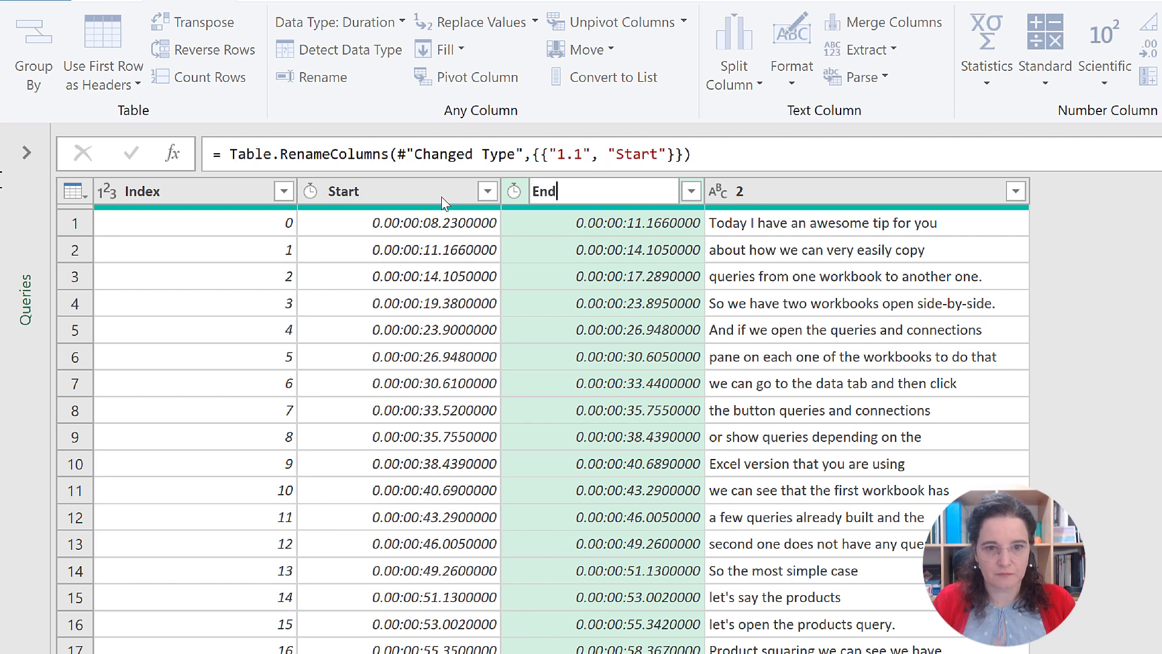
key("Return")
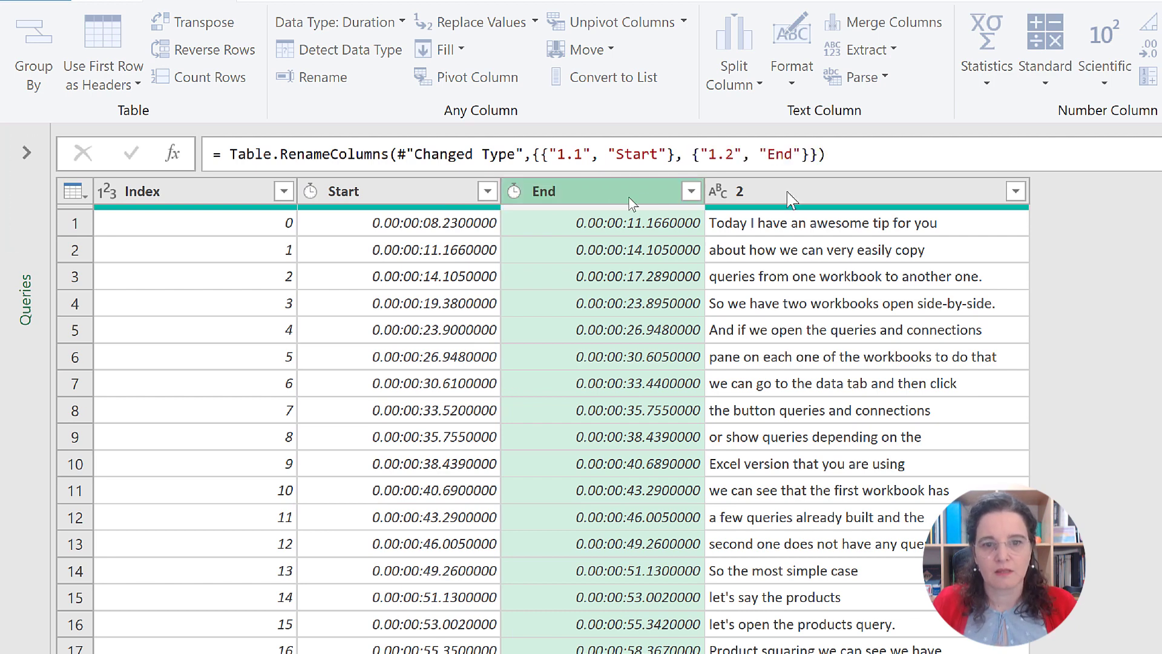
double_click(755, 193)
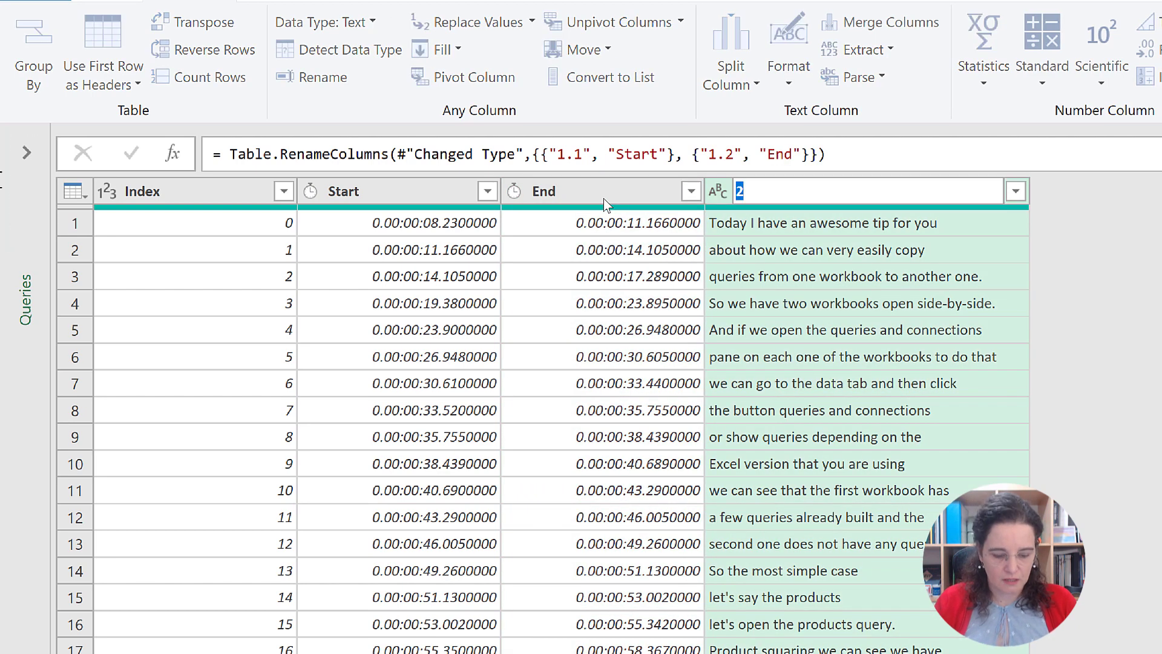
type("Text")
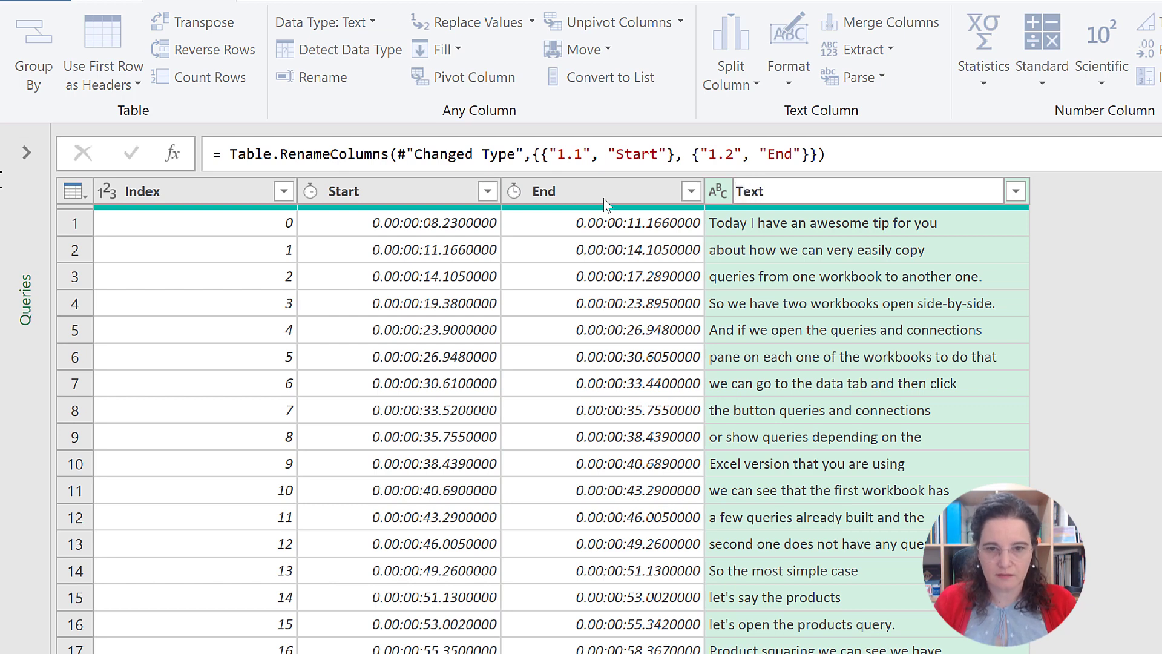
key("Return")
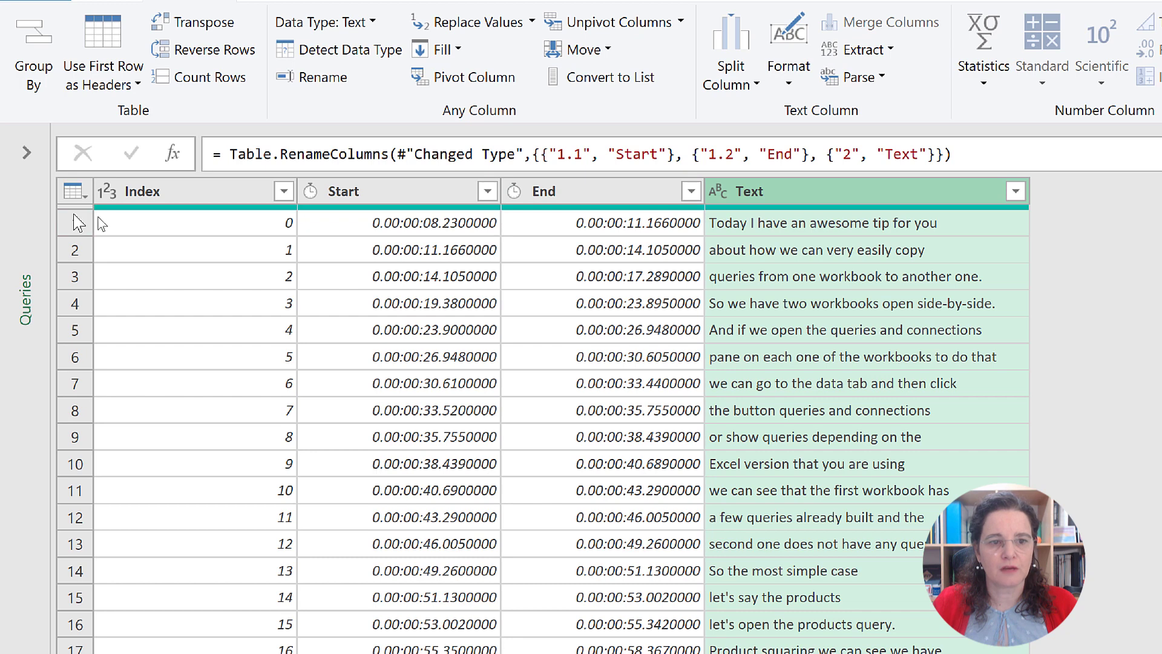
Step: Add 1 to every value in the Index column, transforming the column in place
left_click(150, 197)
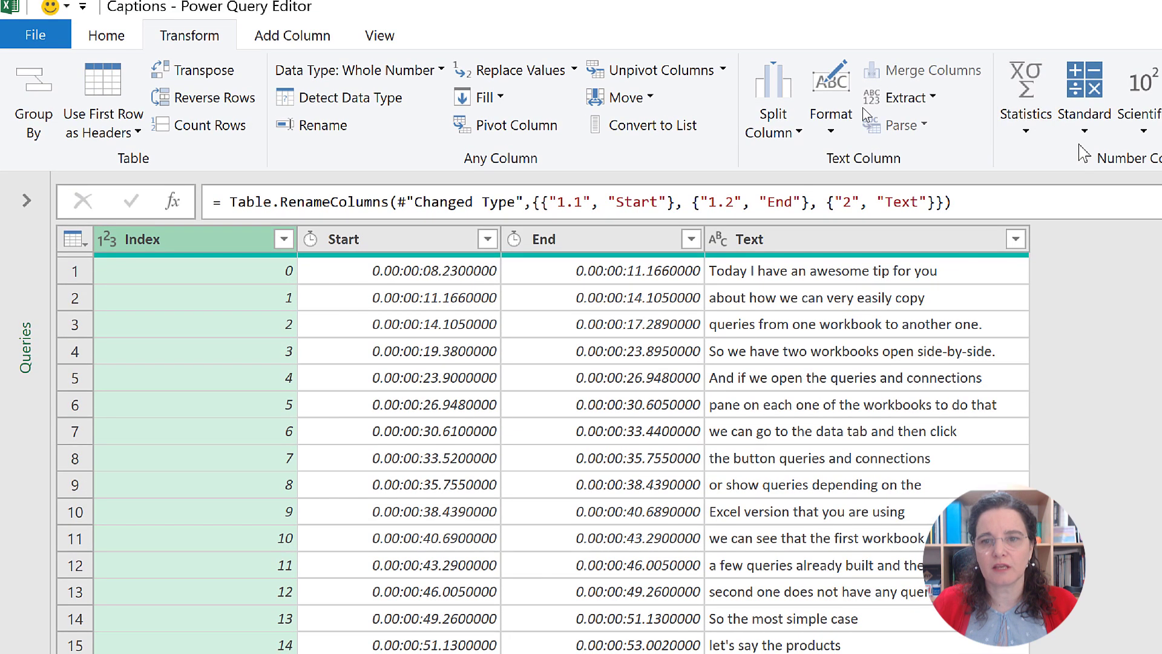
left_click(1083, 124)
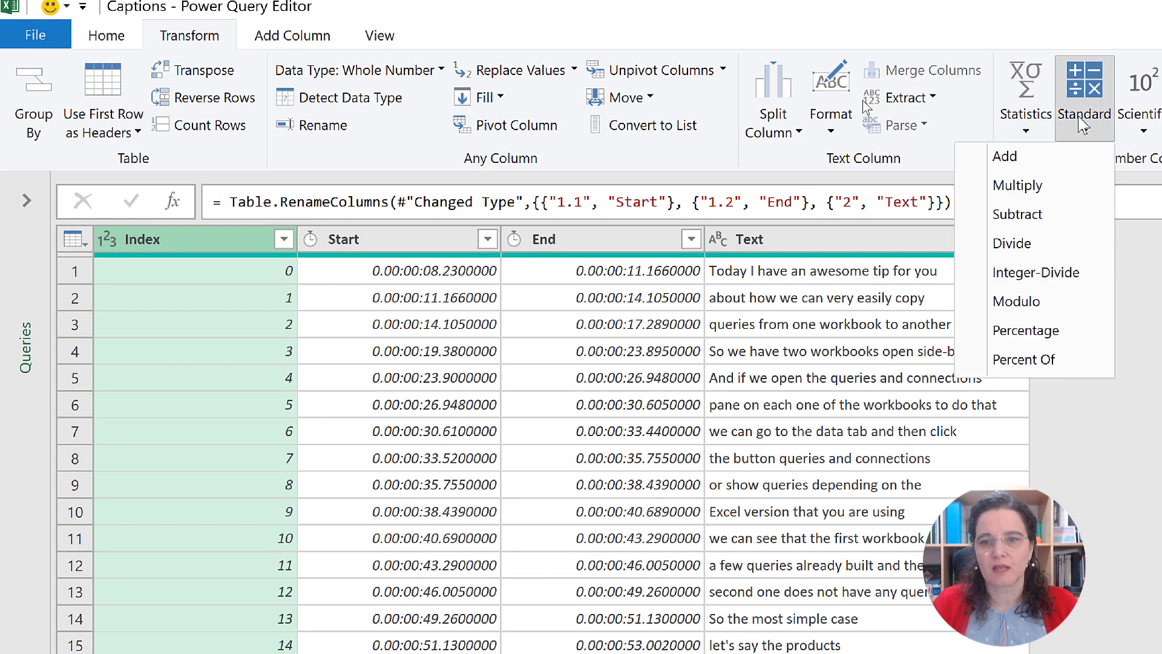
left_click(1029, 159)
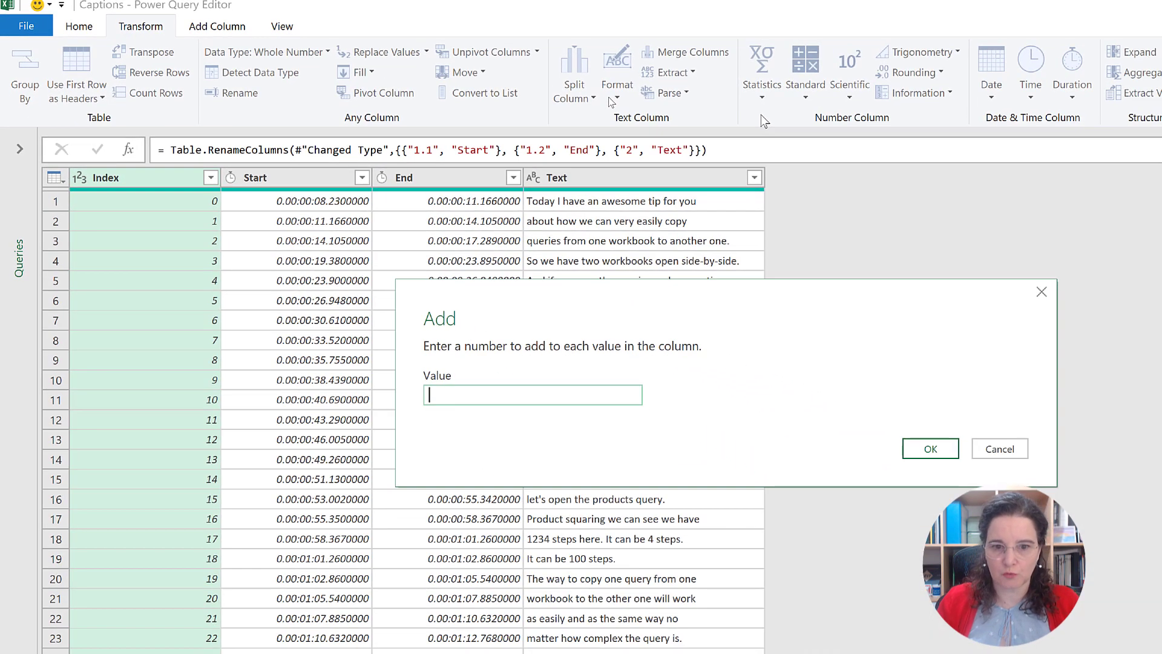
type("1")
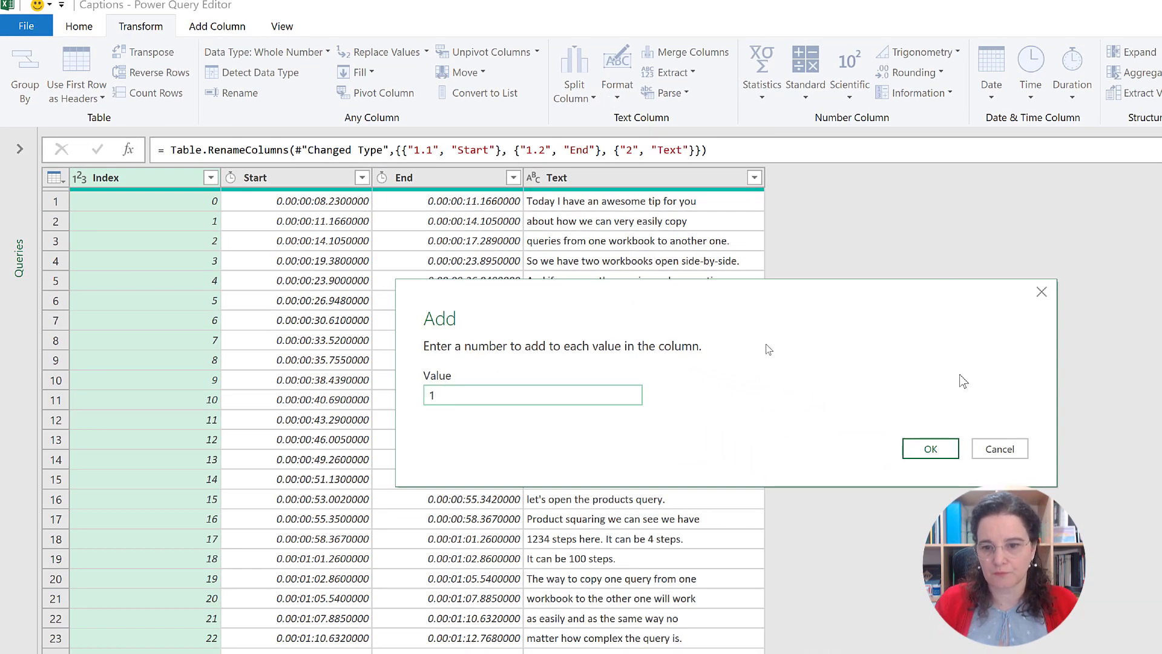
left_click(944, 448)
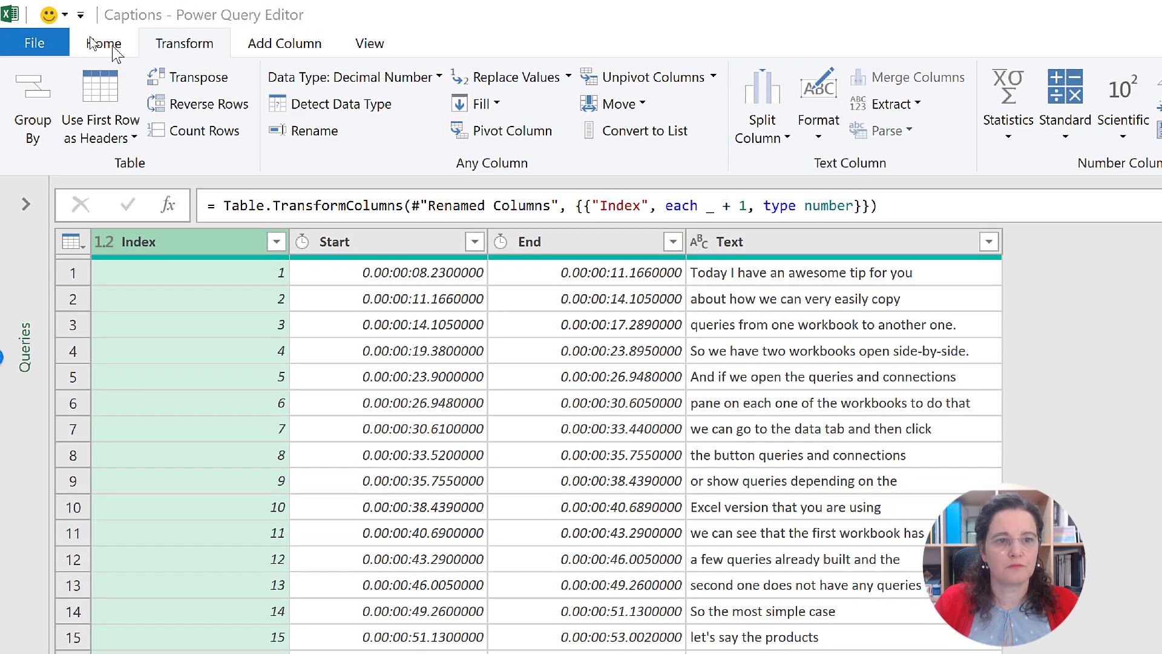
Step: Close the query editor and load the Captions query as a table into the existing worksheet at cell A1
left_click(110, 48)
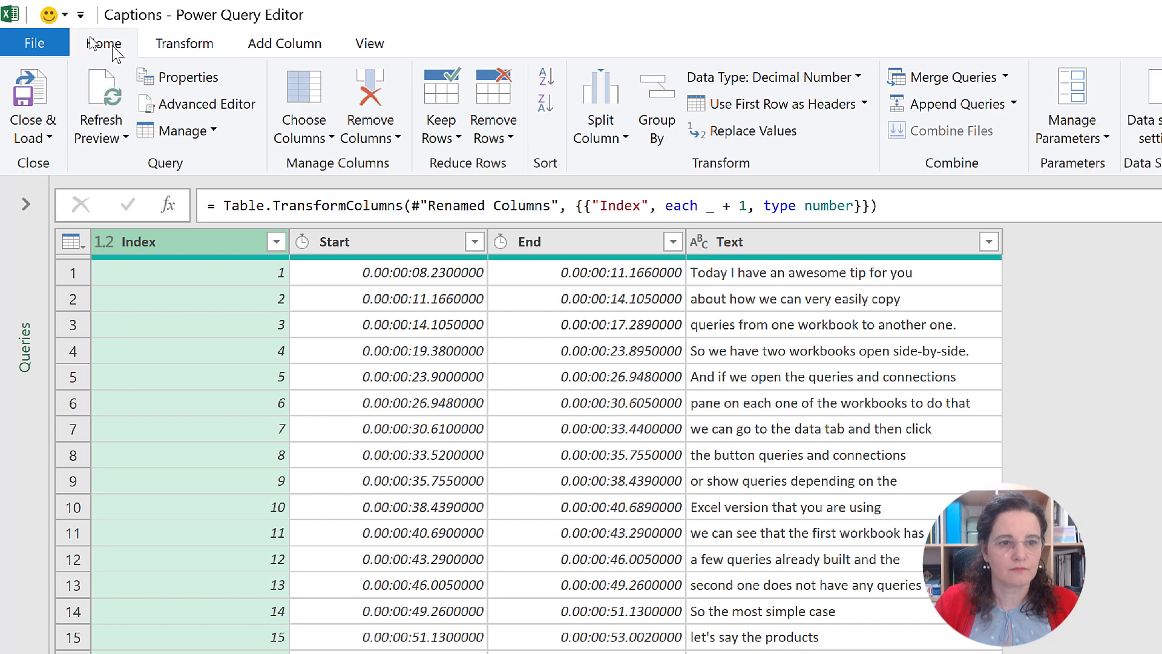
left_click(29, 140)
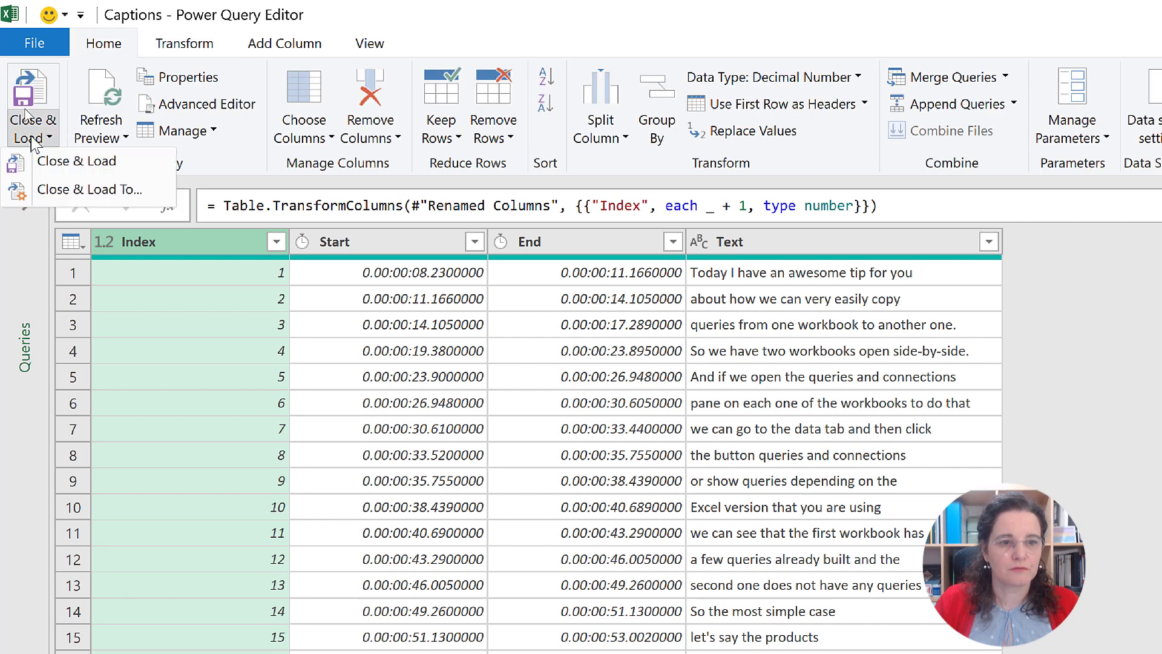
left_click(64, 192)
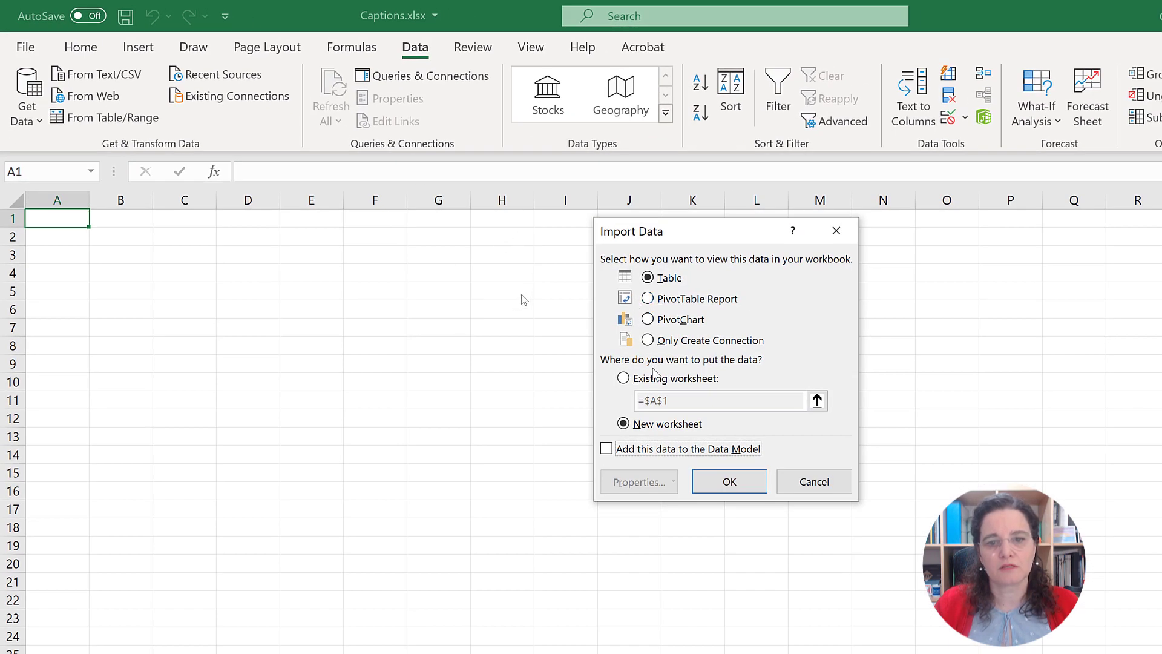
left_click(625, 378)
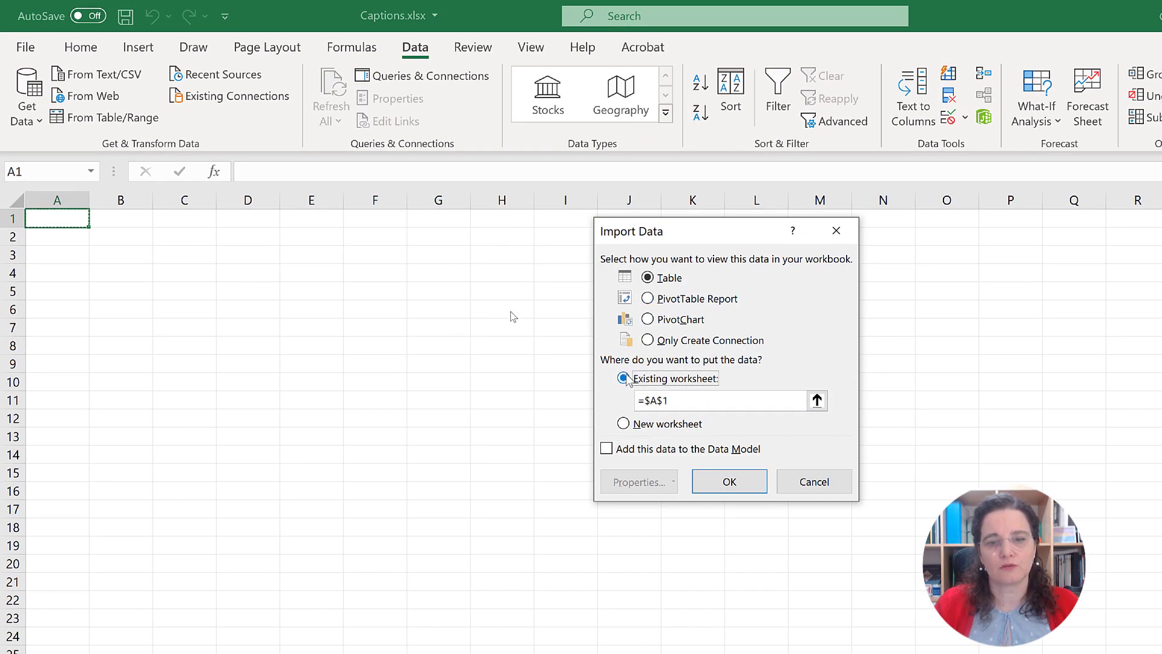
left_click(729, 481)
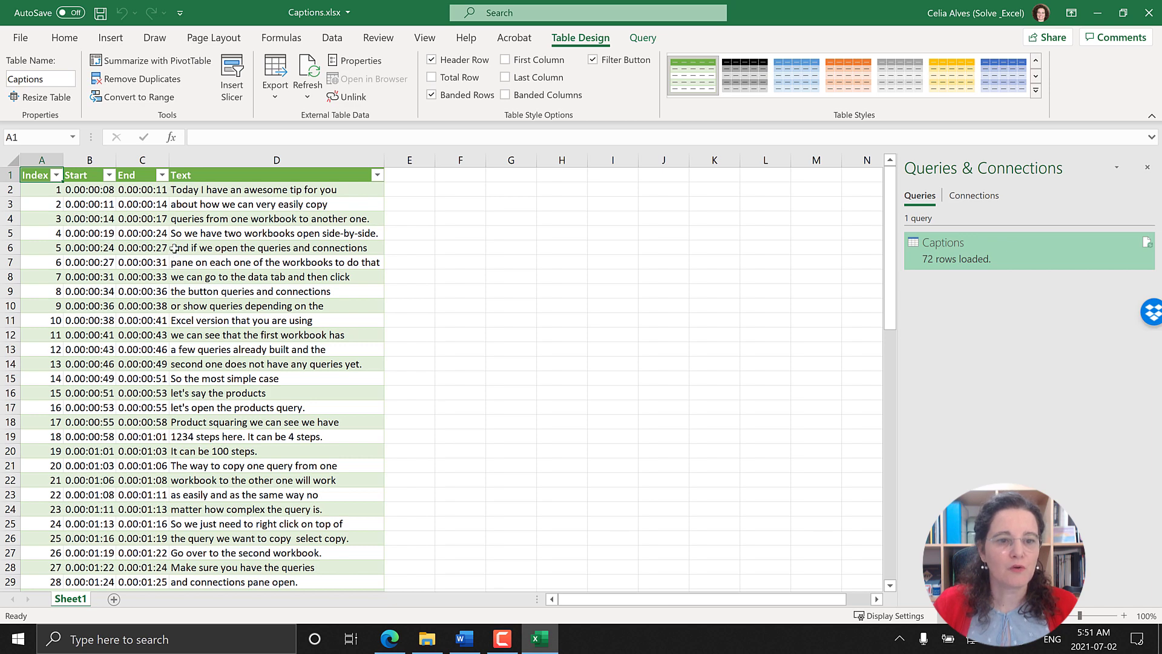
Step: Apply the Medium table style with a black header and black cell borders to the Captions table, and hide the worksheet gridlines
left_click(213, 219)
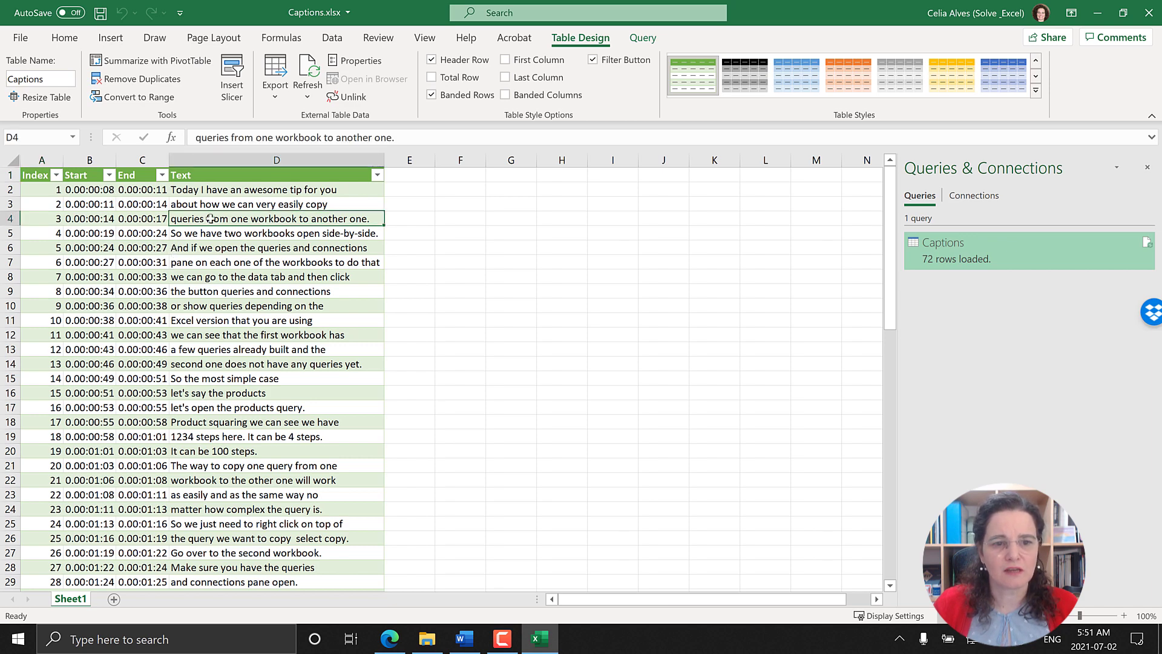
left_click(1036, 90)
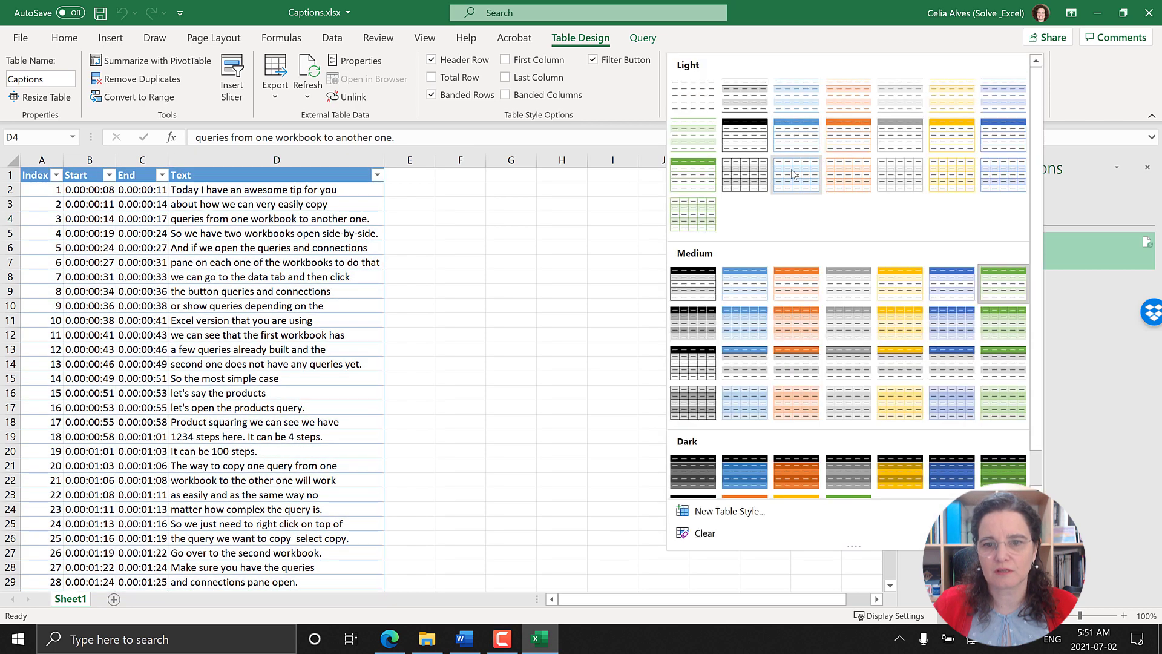
left_click(702, 369)
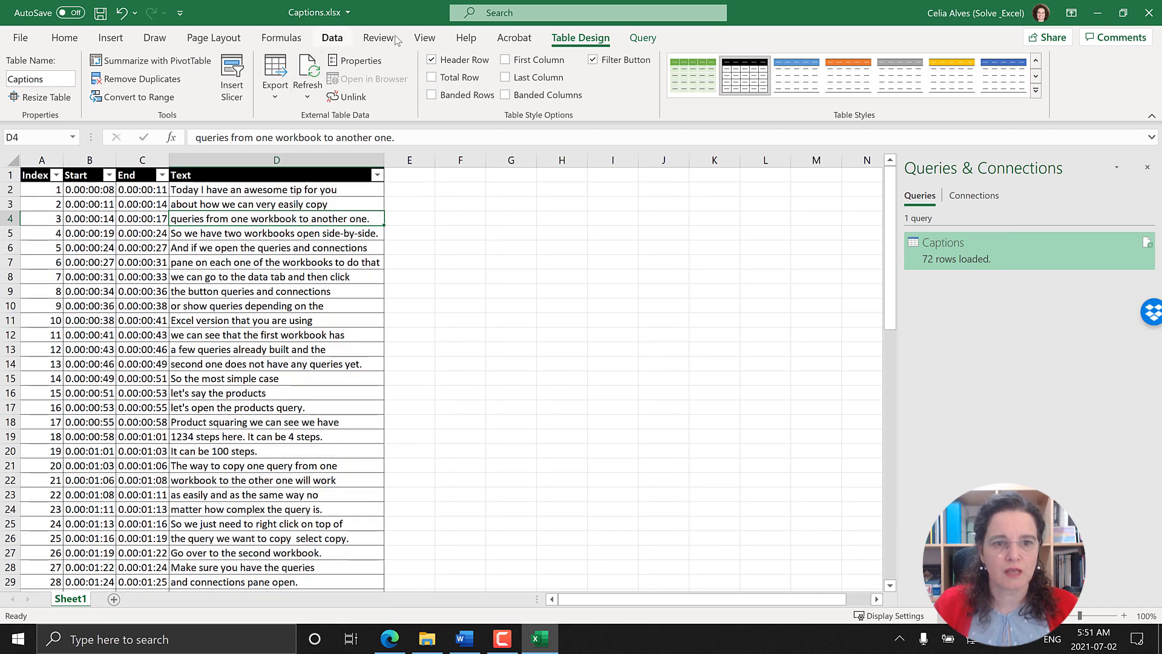
left_click(422, 40)
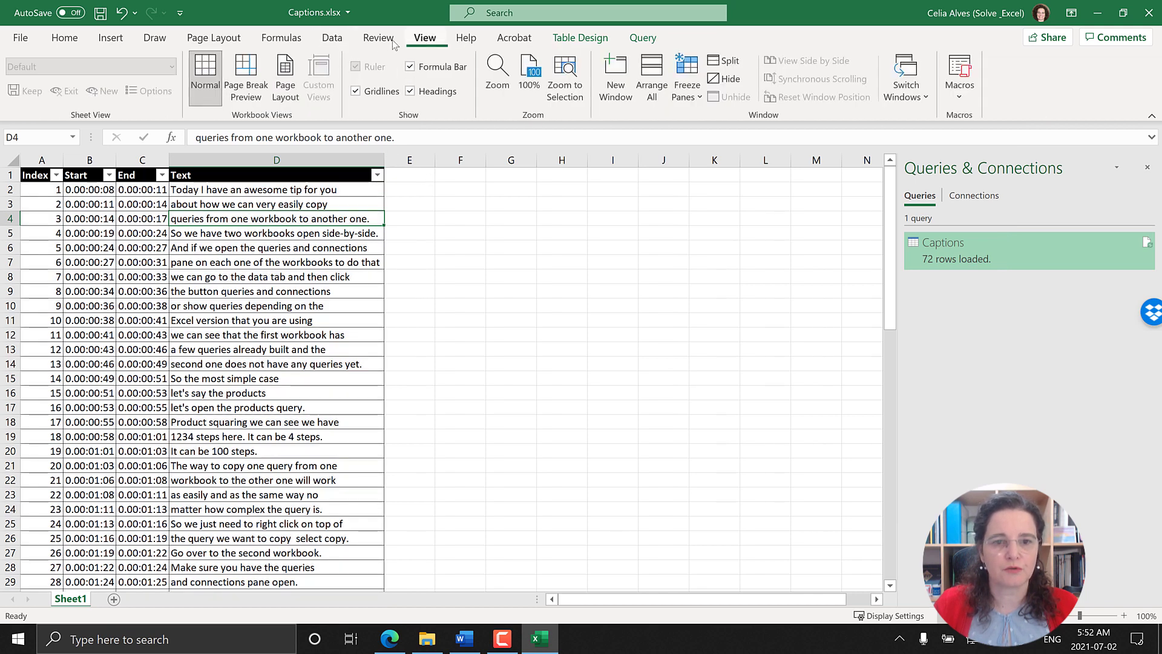
left_click(357, 91)
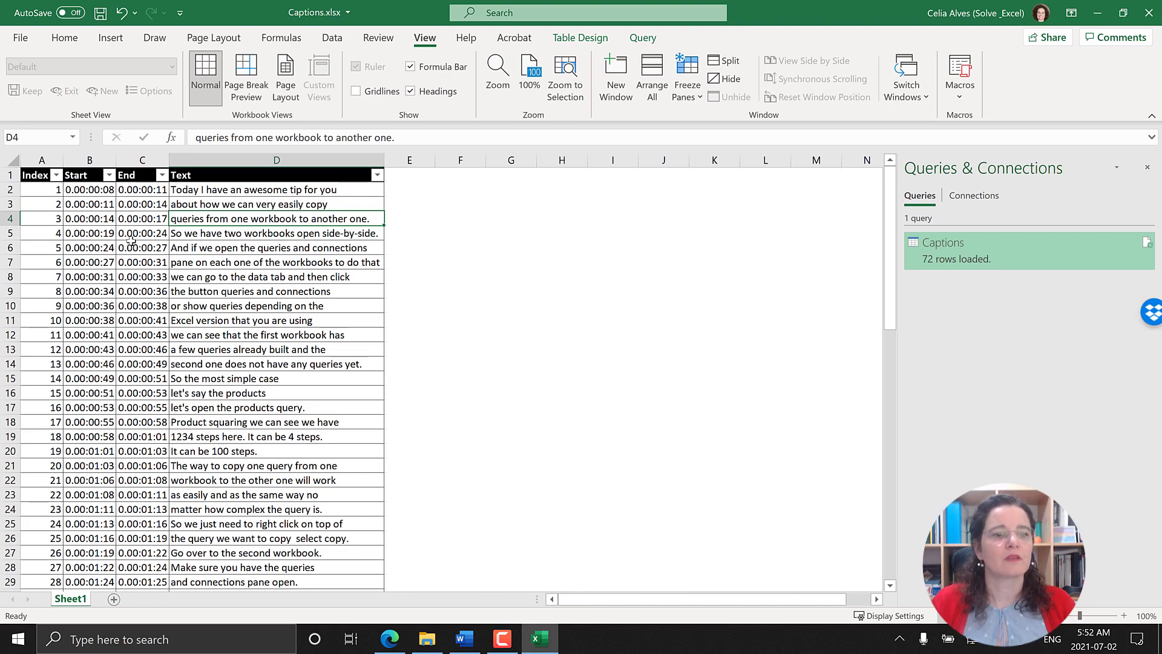
Step: Widen the Start and End columns (B and C) of the table together
left_click_drag(102, 160, 135, 163)
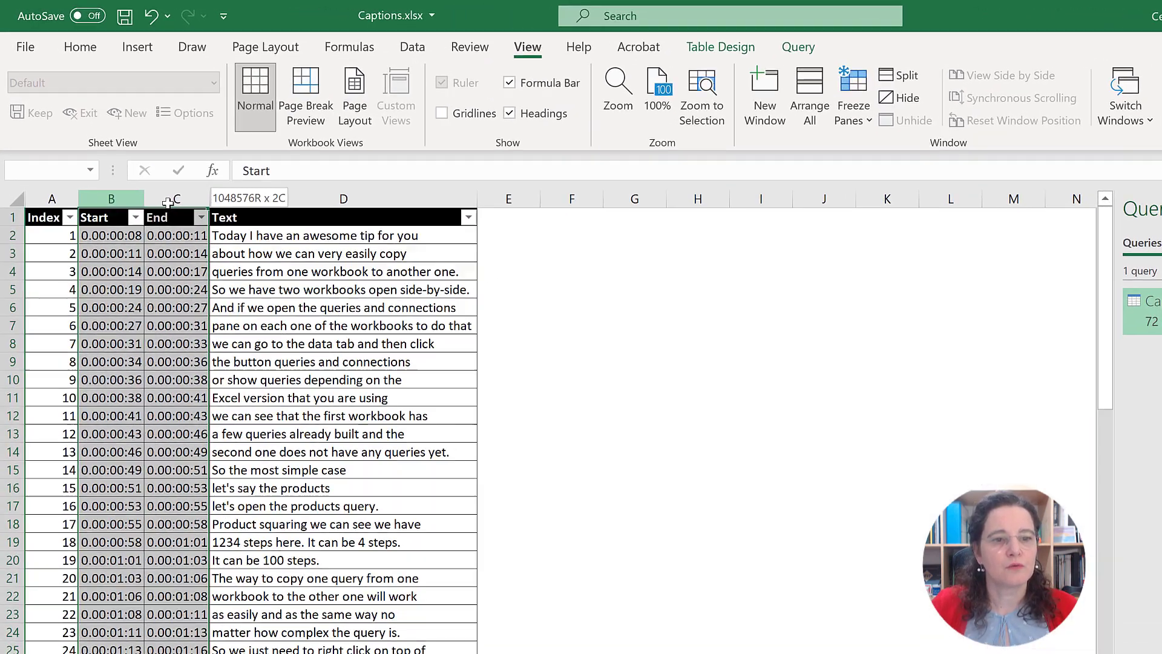
left_click_drag(169, 202, 176, 213)
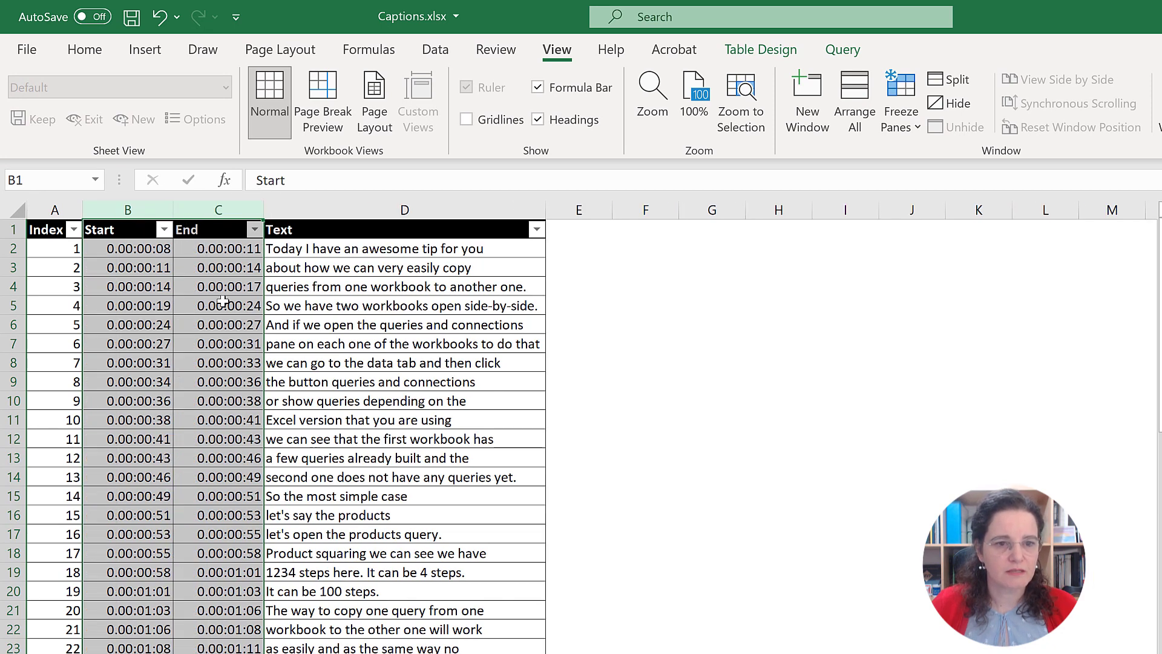
key("Down")
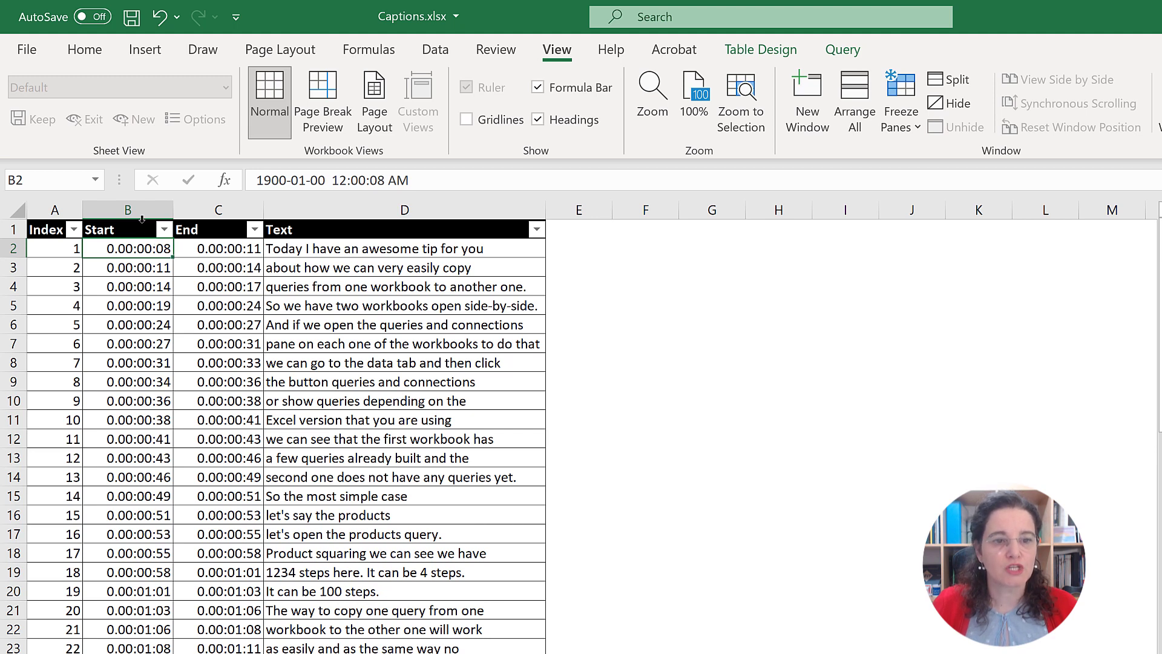
Step: Apply the custom number format hh:mm:ss.0 to all values in the Start and End columns
left_click_drag(141, 219, 205, 228)
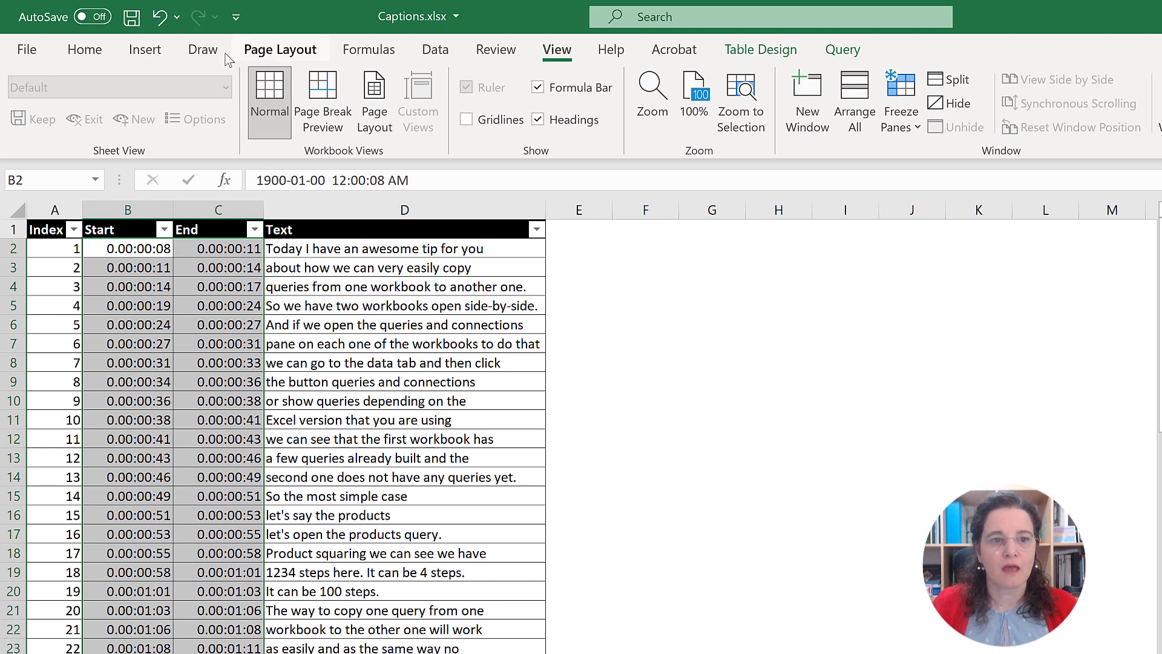
left_click(76, 57)
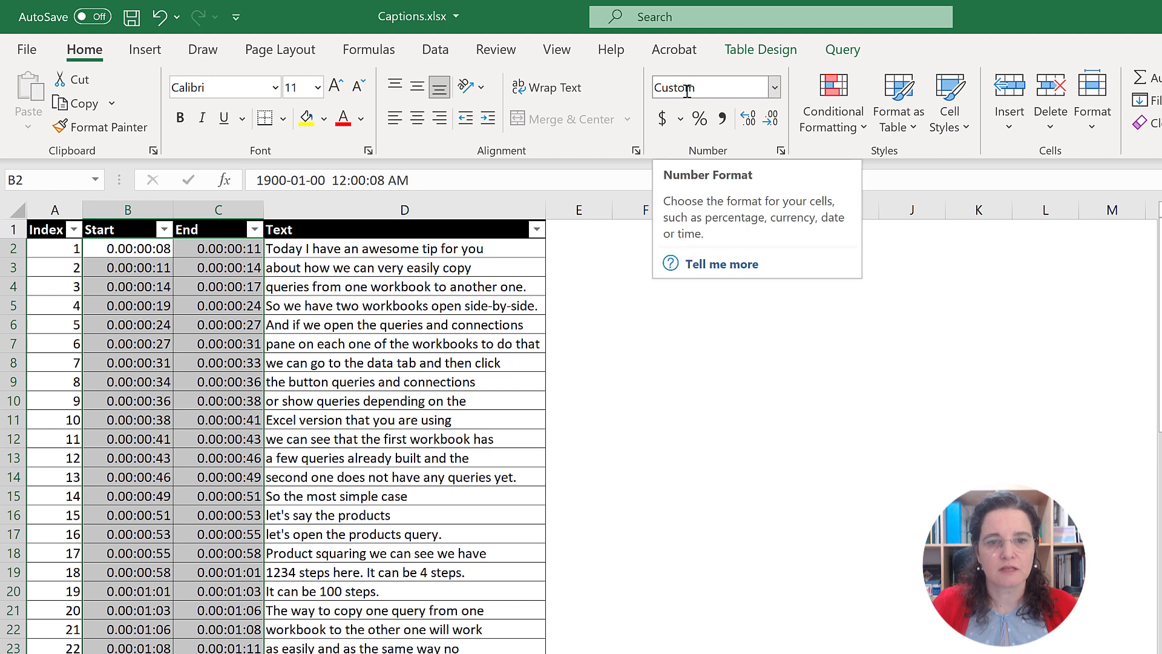
left_click(775, 87)
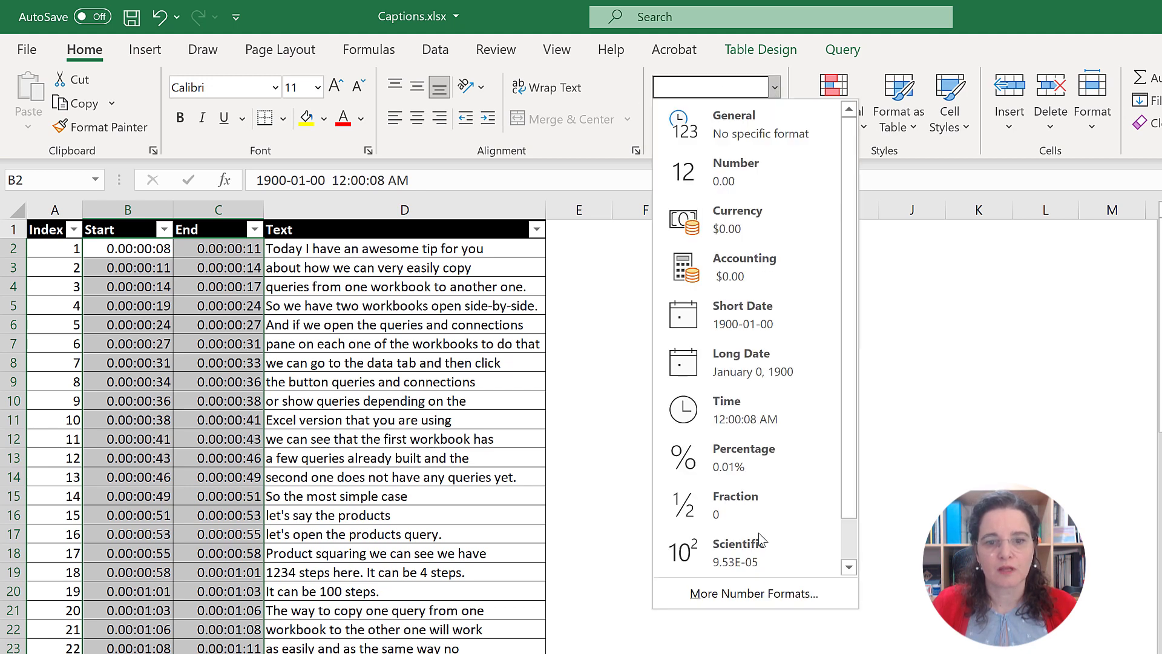
left_click(754, 594)
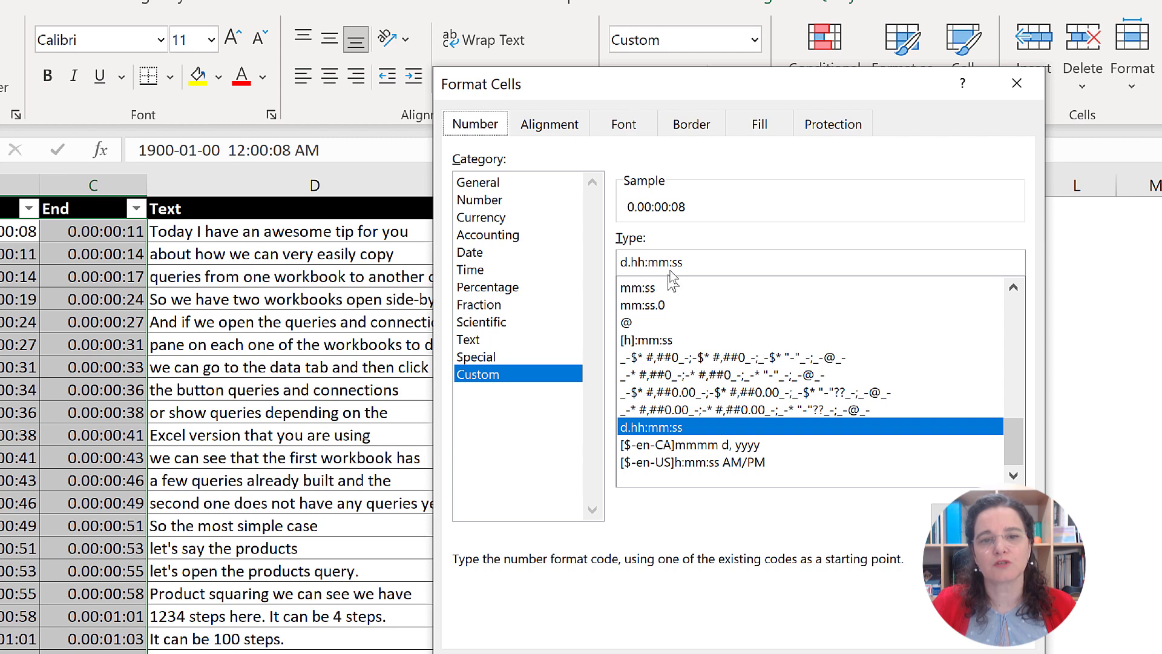
left_click(635, 262)
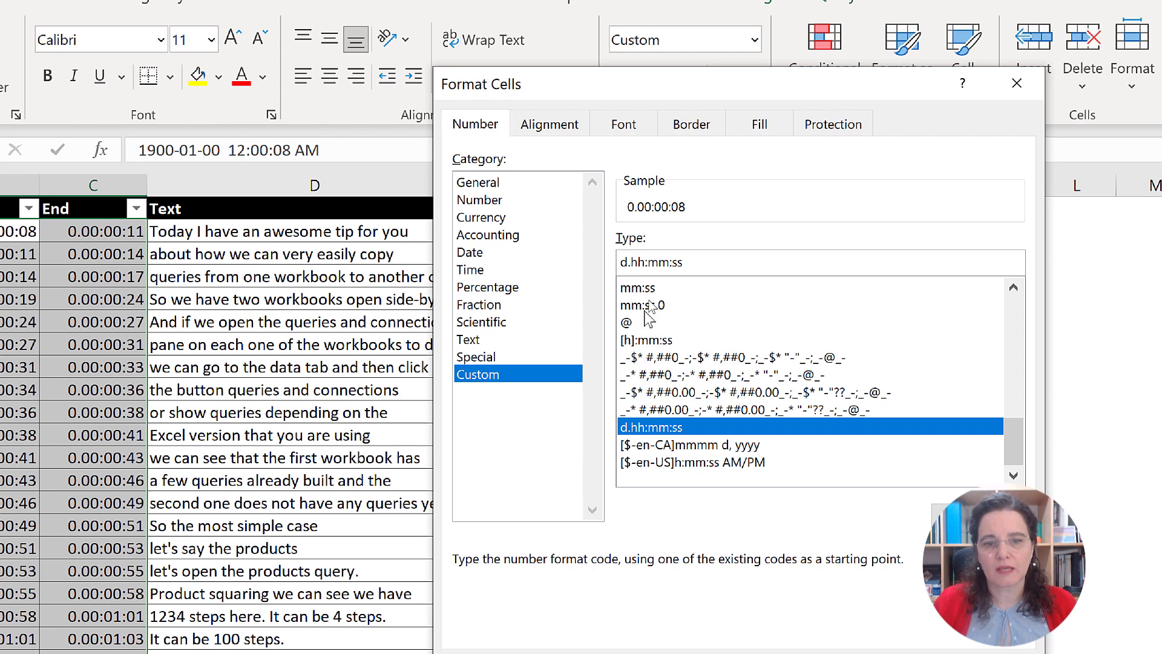
key("BackSpace")
key("BackSpace")
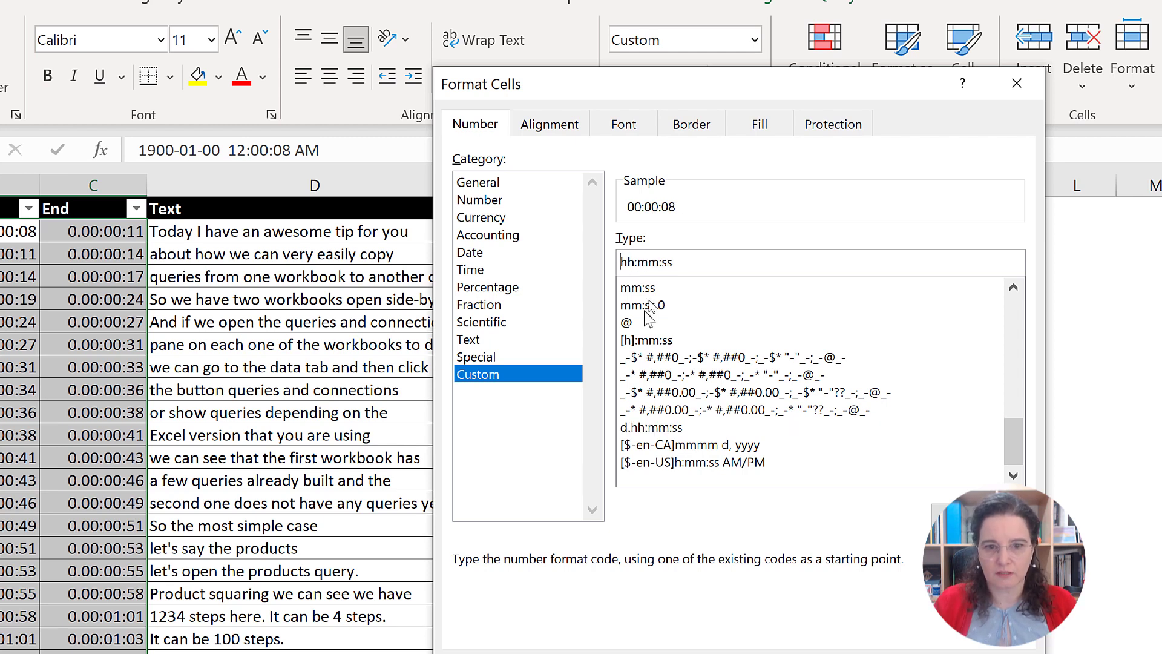
key("End")
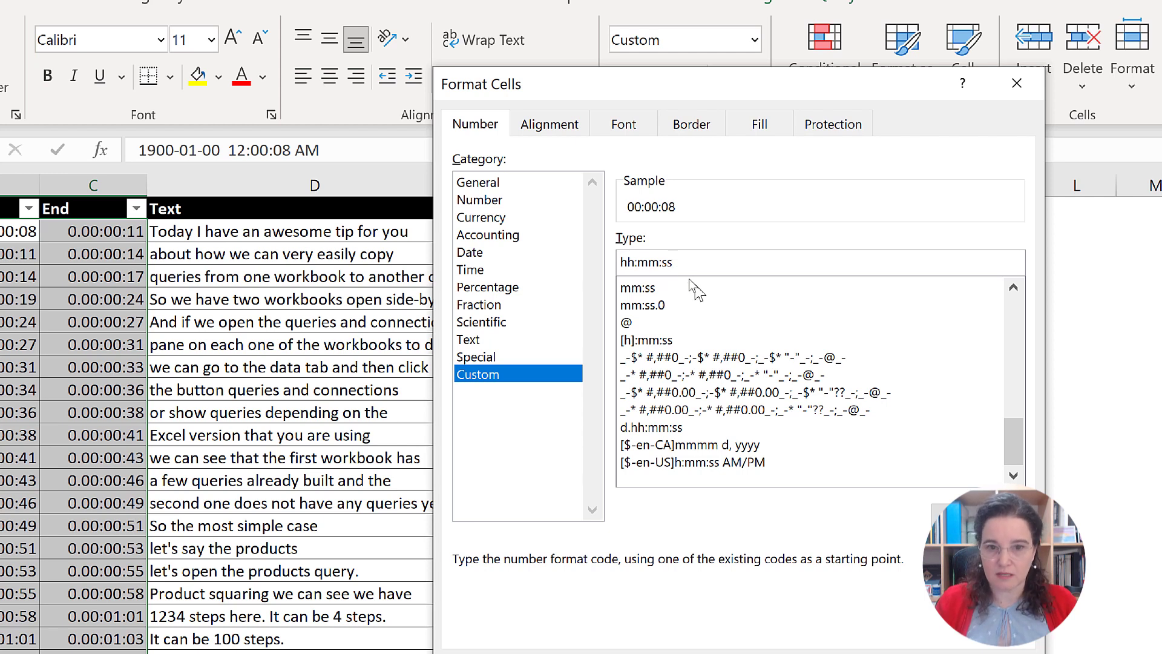
type(".")
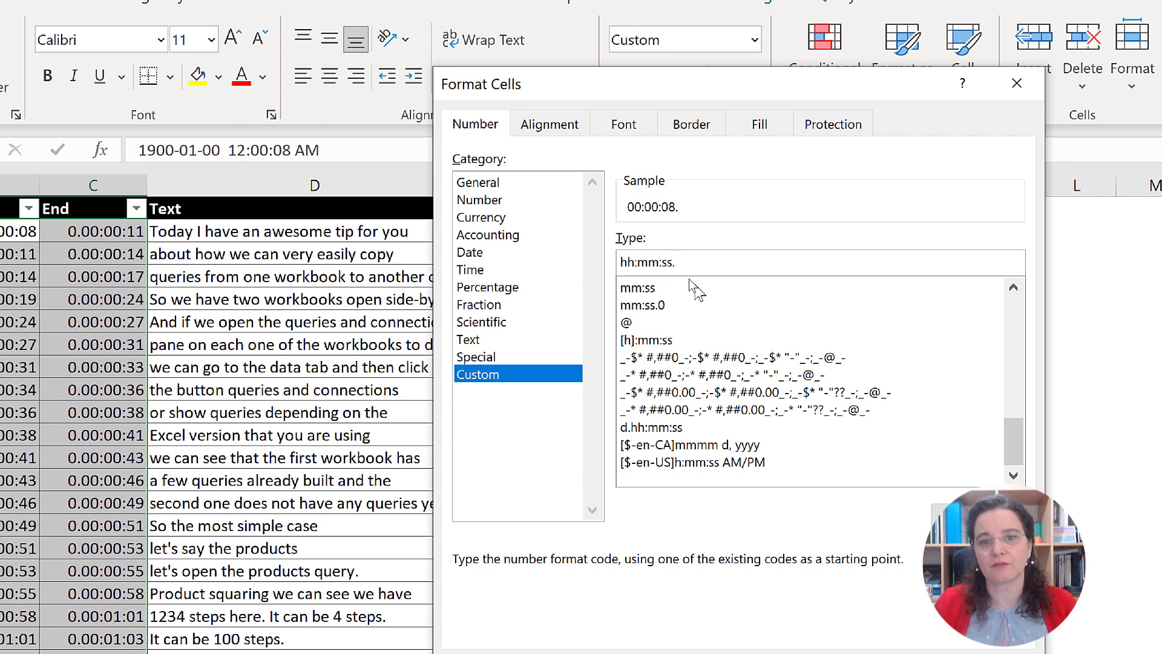
type("0")
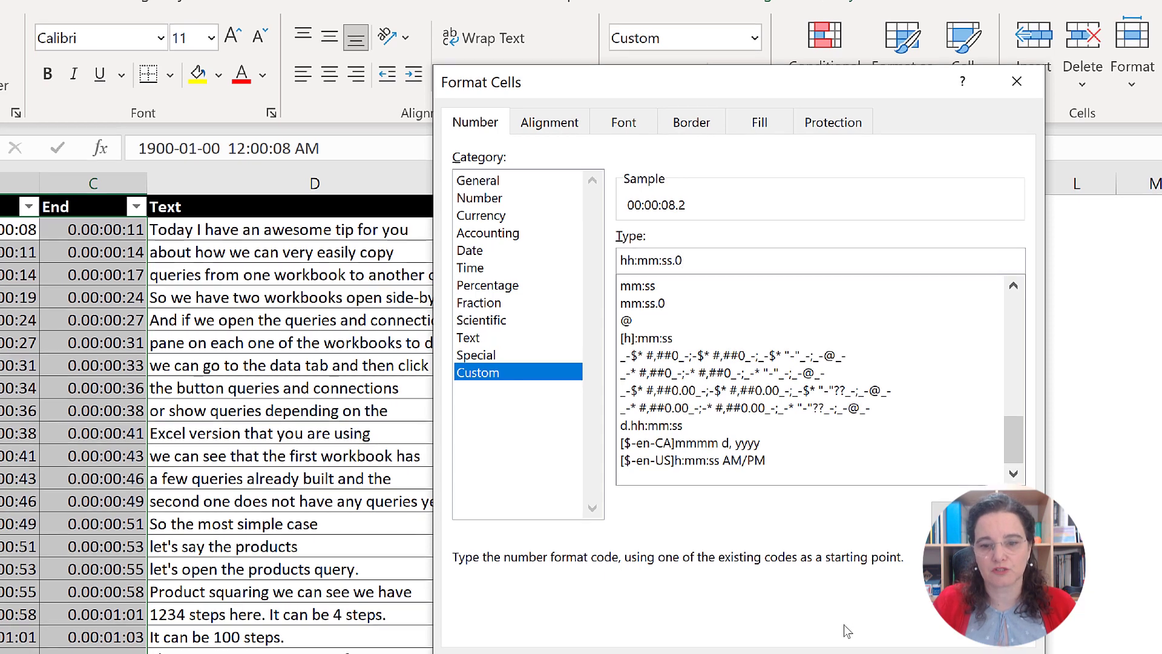
key("Return")
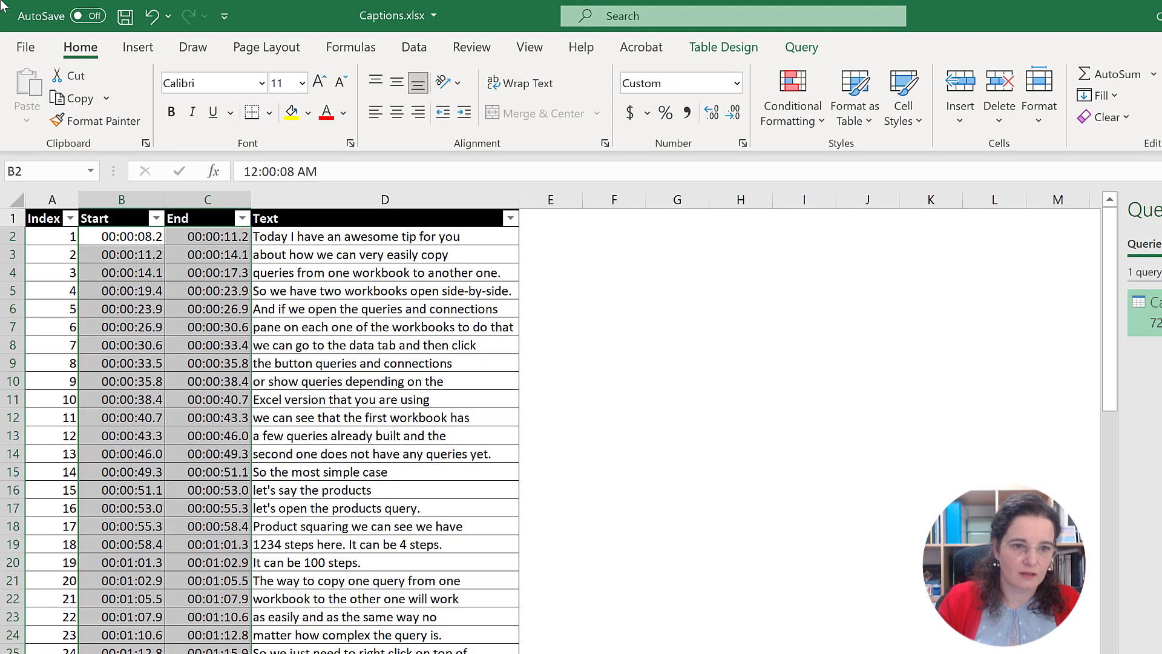
Step: Save the Captions.xlsx workbook and clear the selection of the time values
key("ctrl+q")
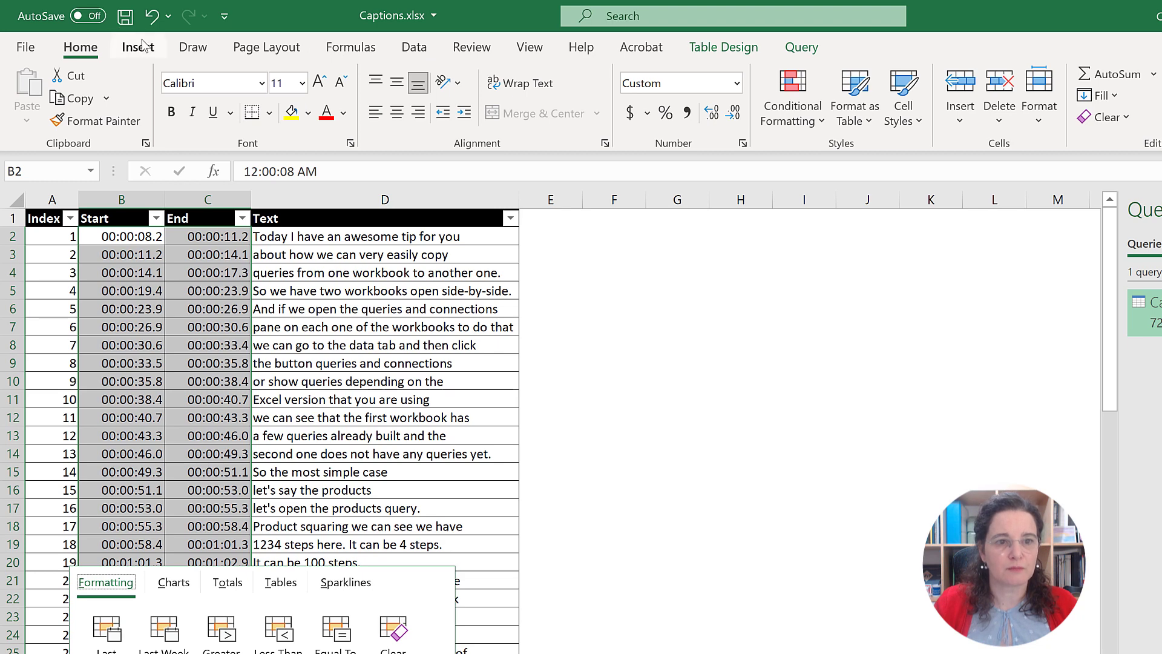
left_click(125, 20)
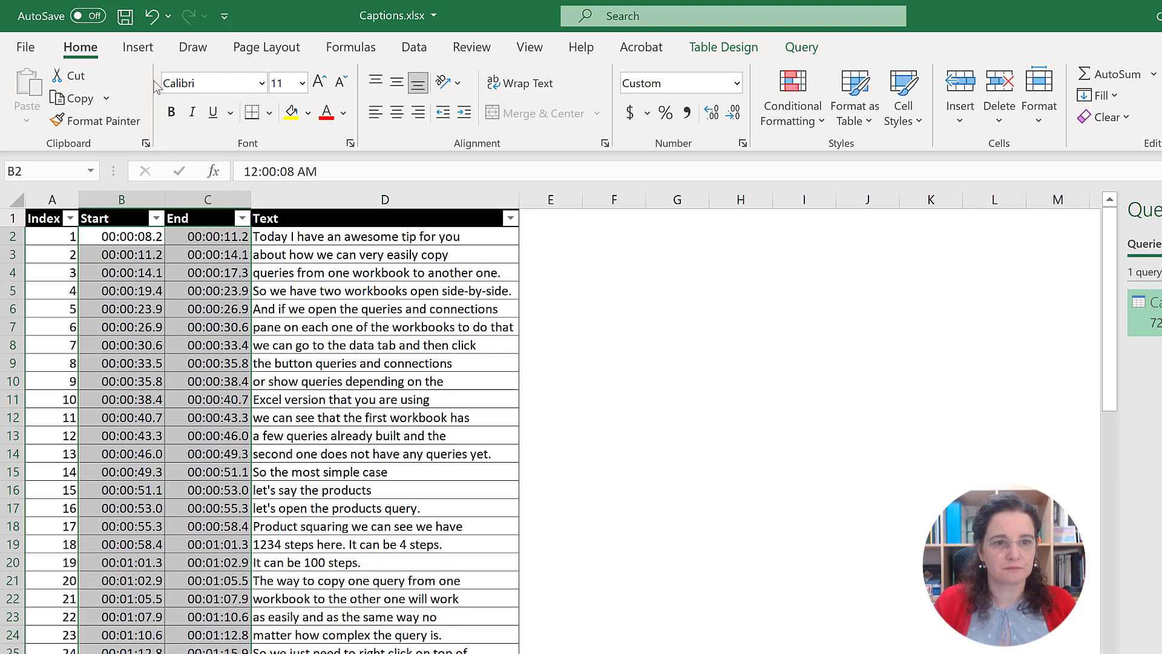
left_click(125, 16)
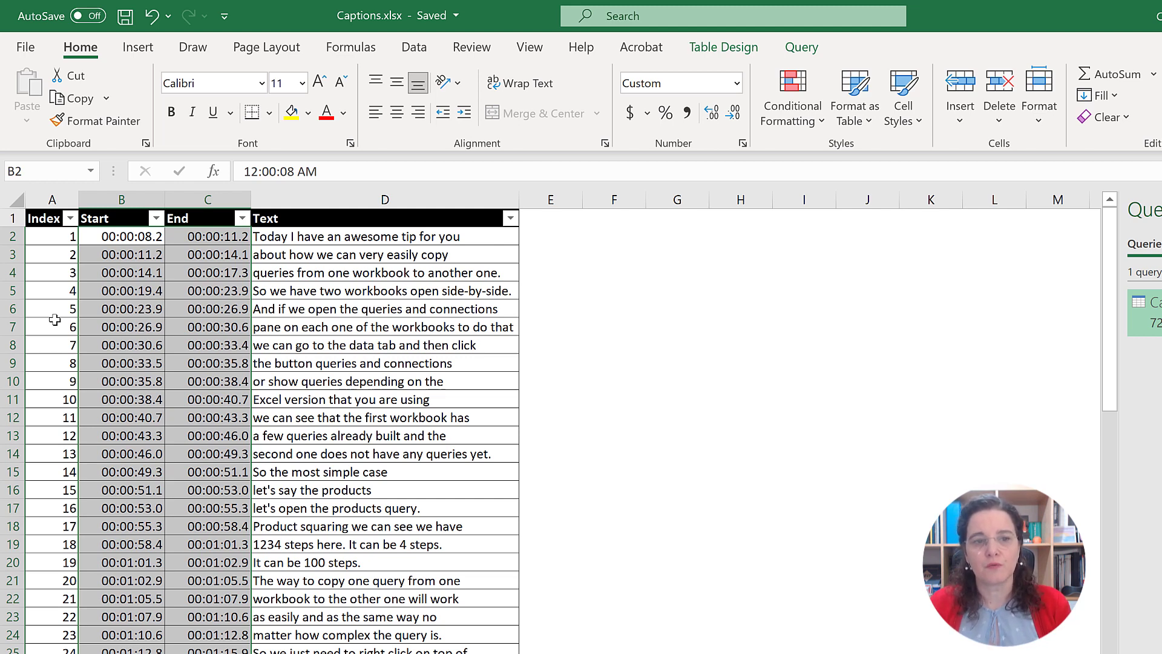
left_click(152, 278)
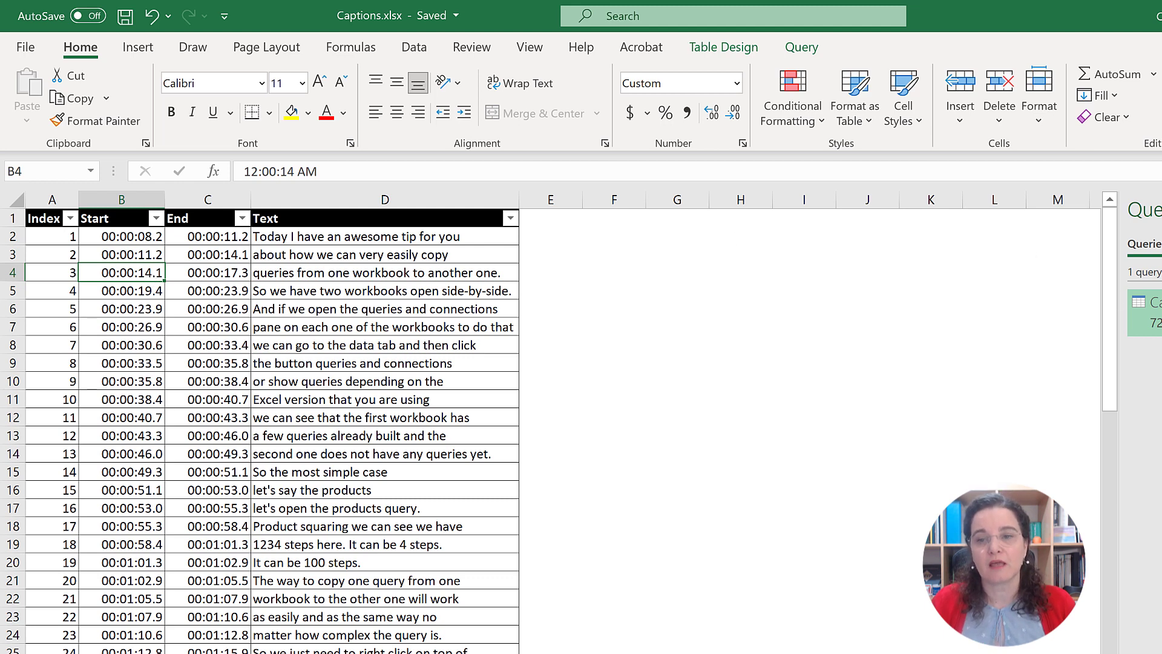
Step: Reopen the Captions query for editing, show its full code in the Advanced Editor and enable word wrap
mouse_move(1148, 313)
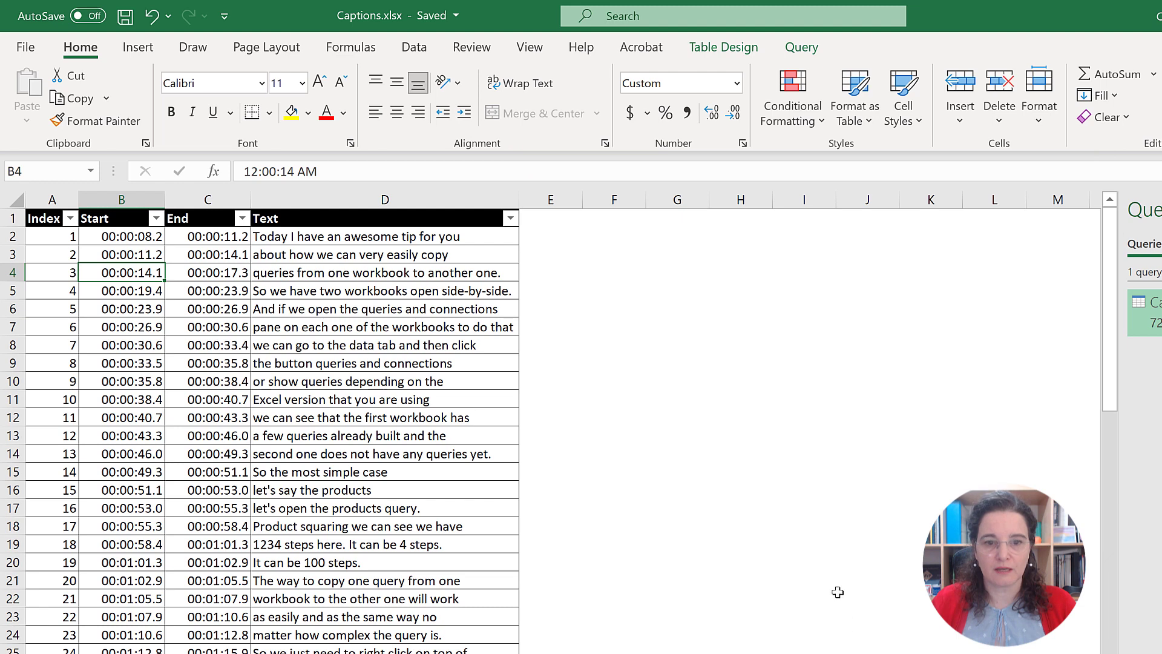
left_click(611, 326)
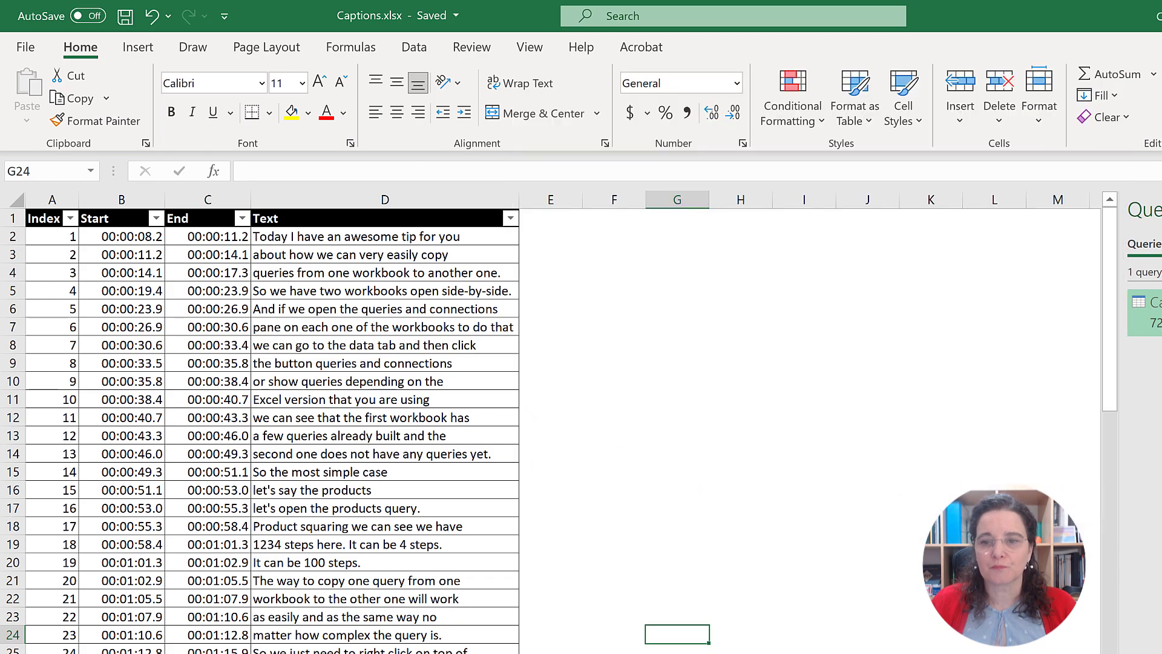
double_click(1144, 306)
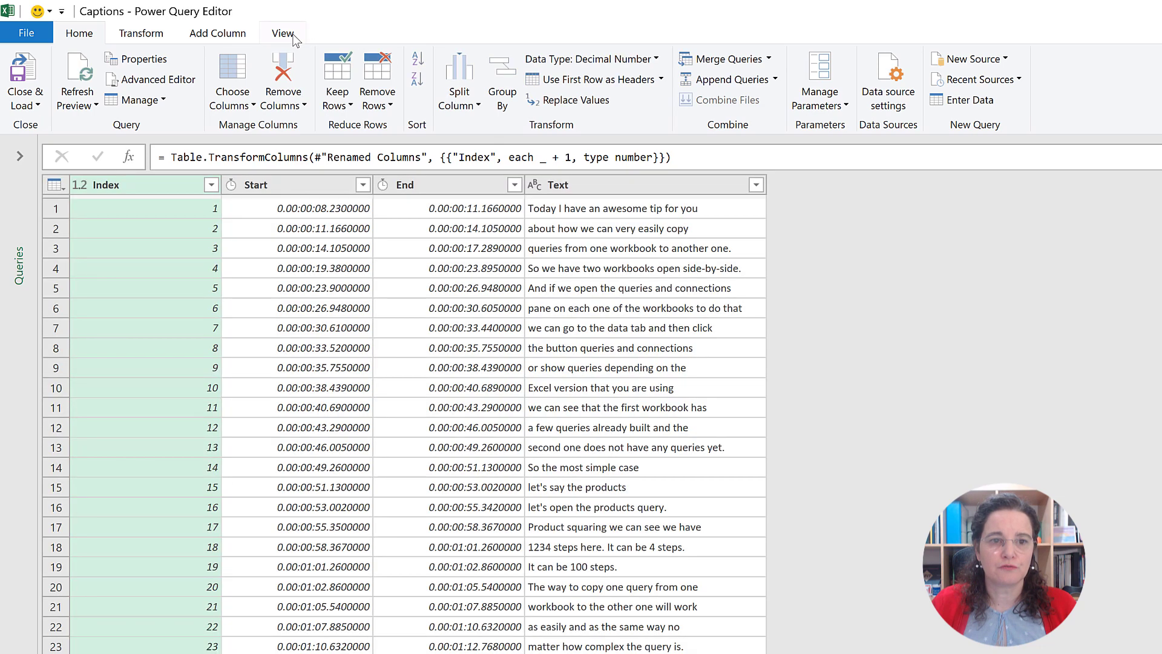
left_click(297, 35)
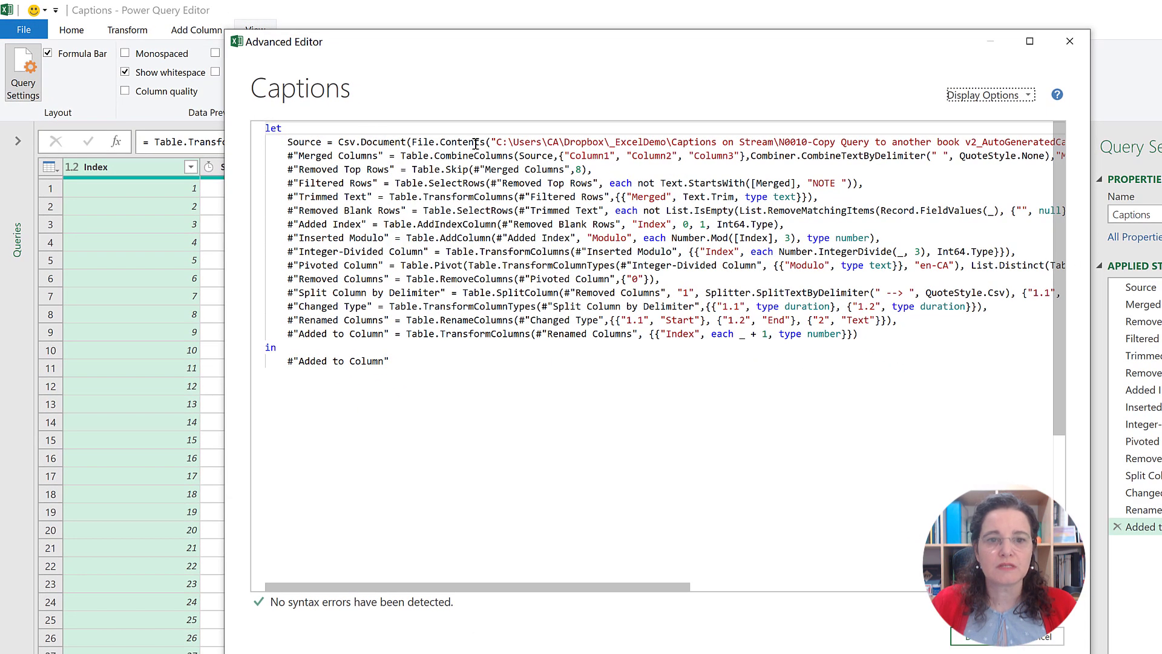
left_click(1029, 97)
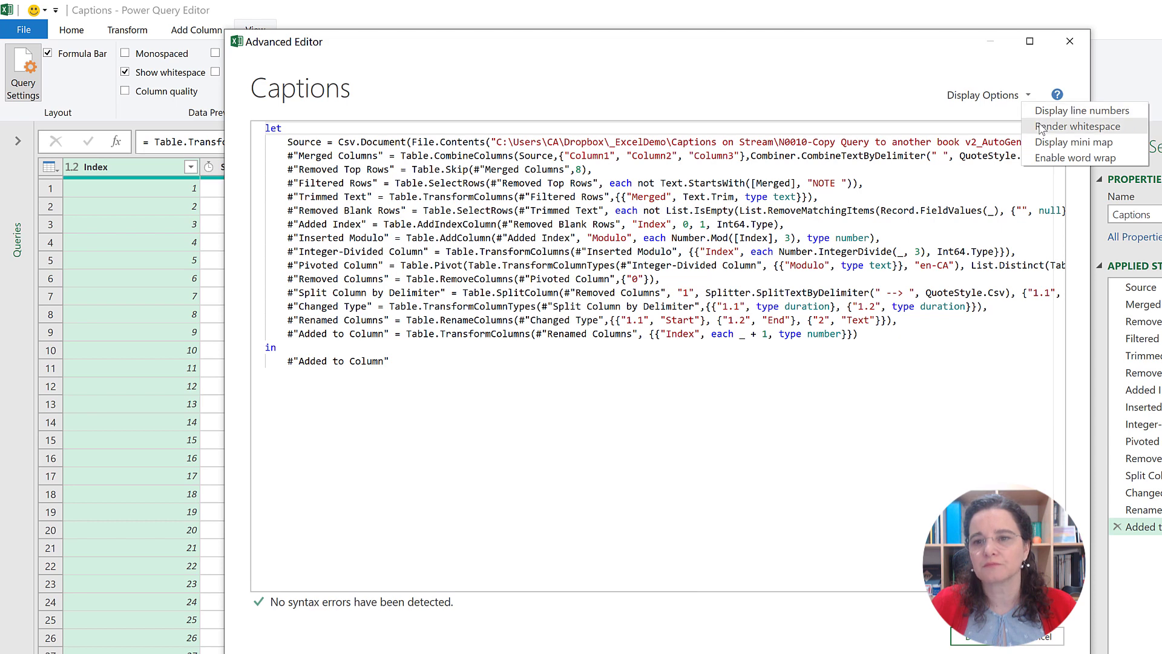
left_click(1042, 158)
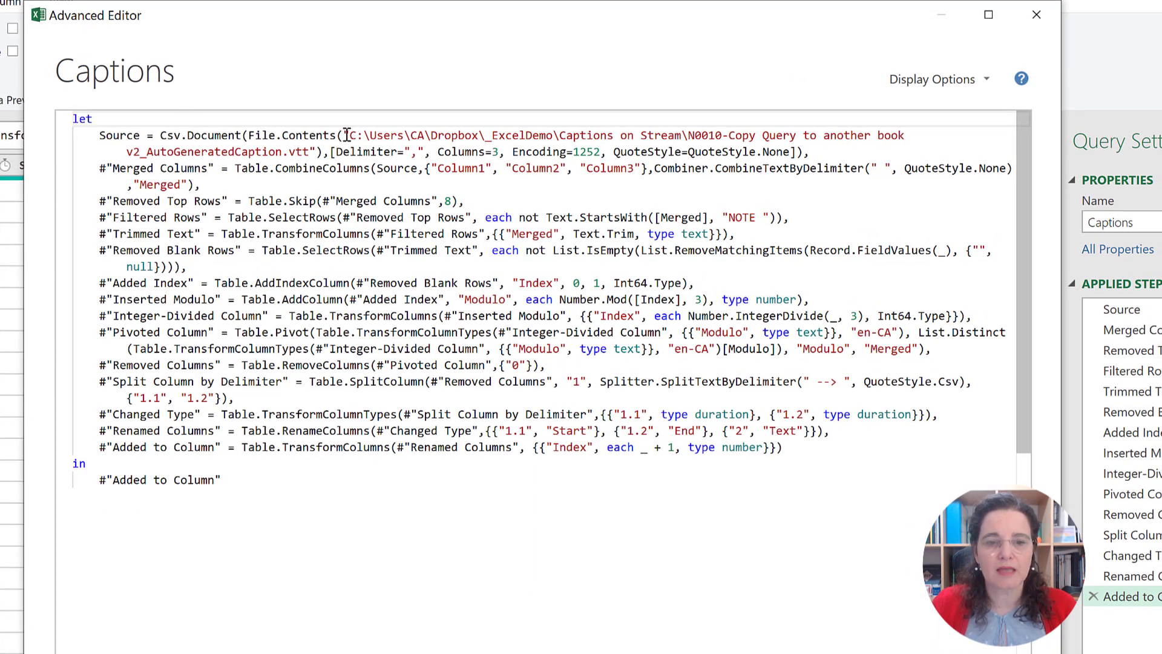
Step: Highlight the VTT file path in the Source line of the query code and close the Advanced Editor
left_click_drag(347, 134, 311, 154)
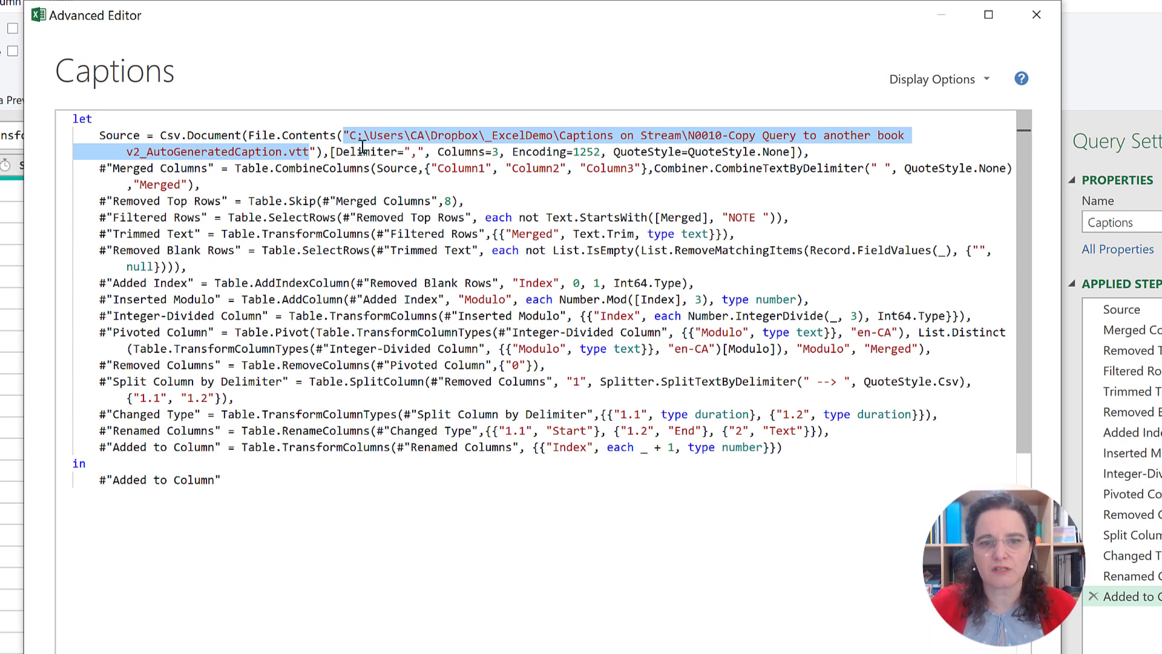
left_click_drag(351, 136, 319, 152)
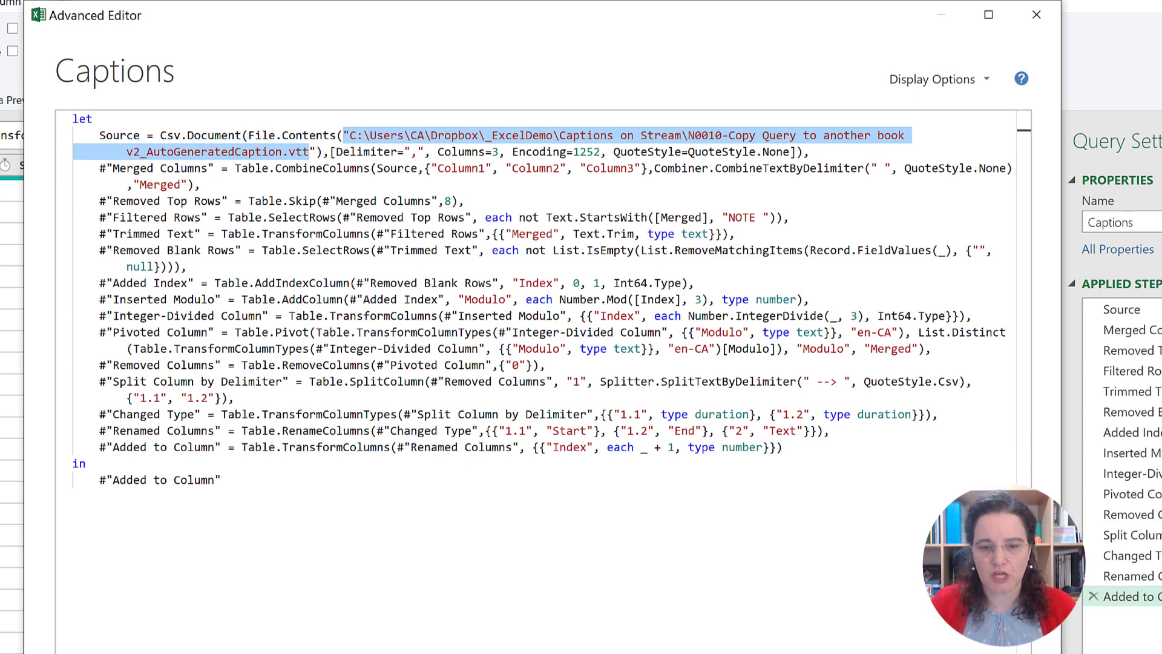
key("alt+Tab")
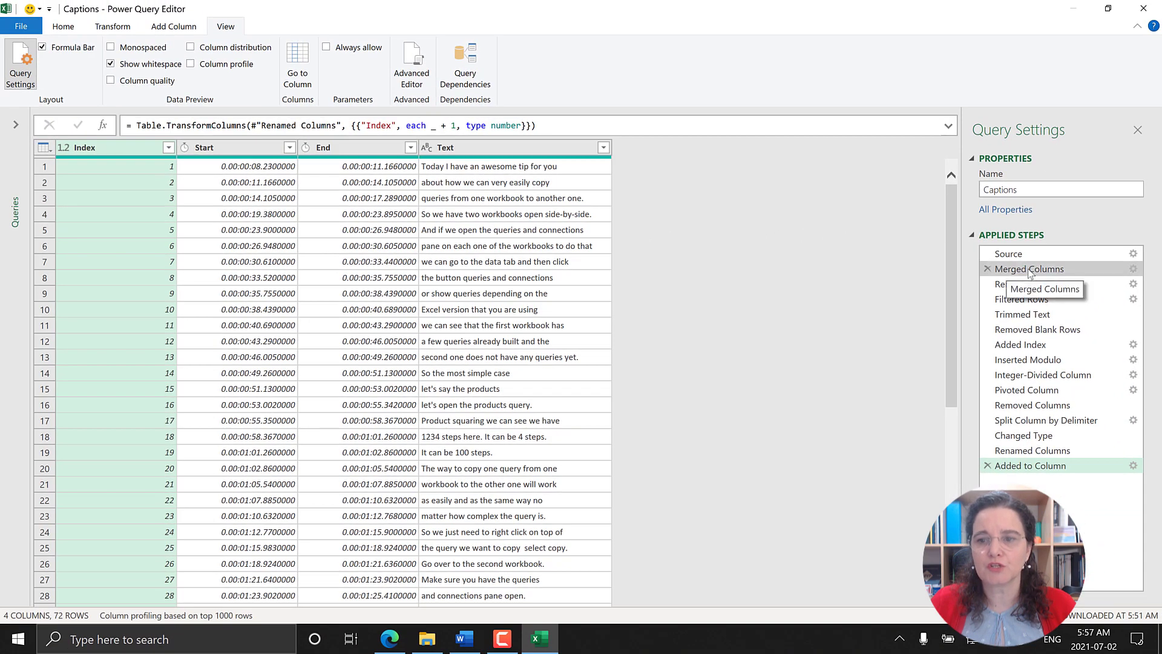
Step: Examine the column names listed in the Merged Columns step's formula and compare them with the columns of the Source step
left_click(1030, 270)
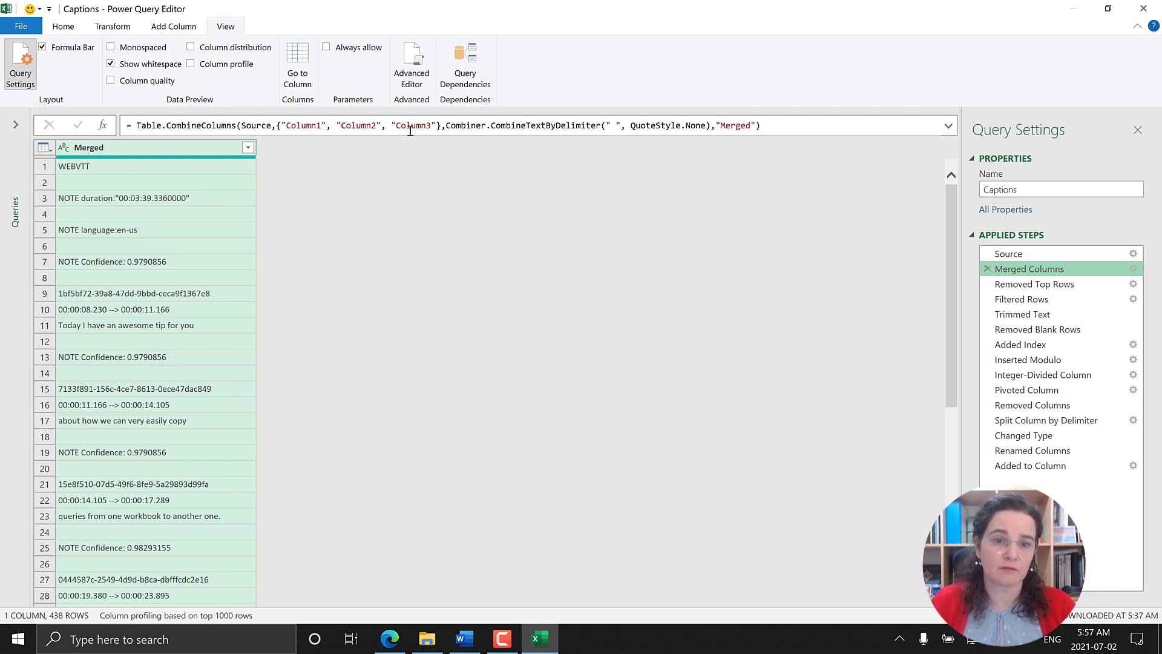
left_click_drag(282, 125, 326, 125)
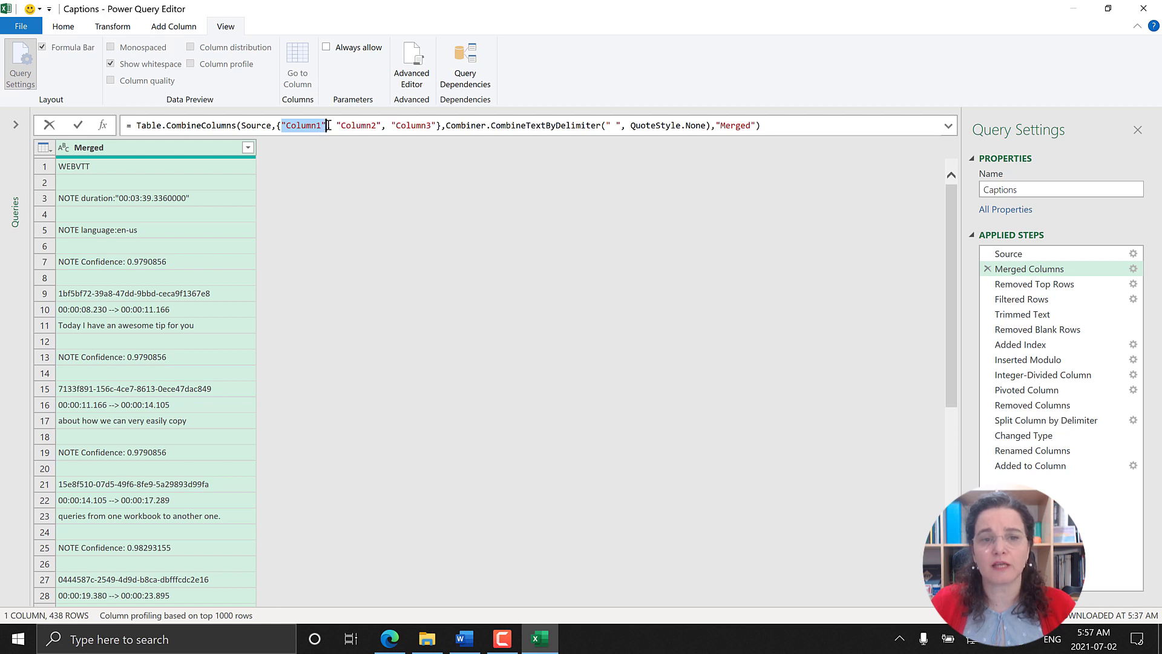
left_click_drag(327, 125, 436, 124)
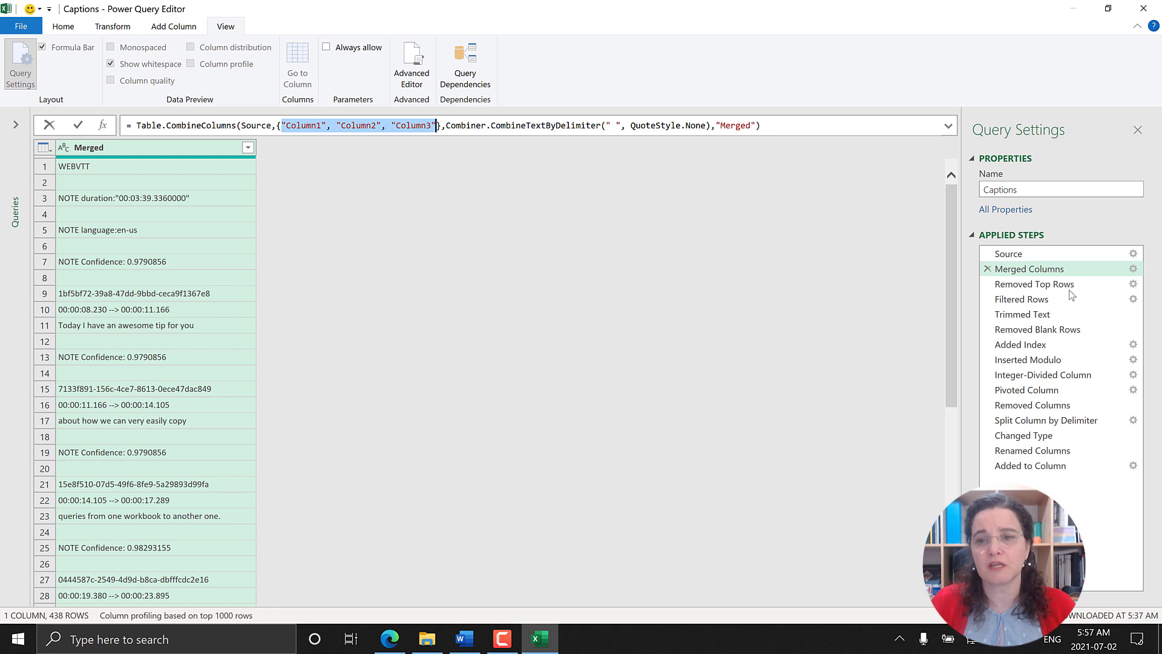
left_click(1021, 256)
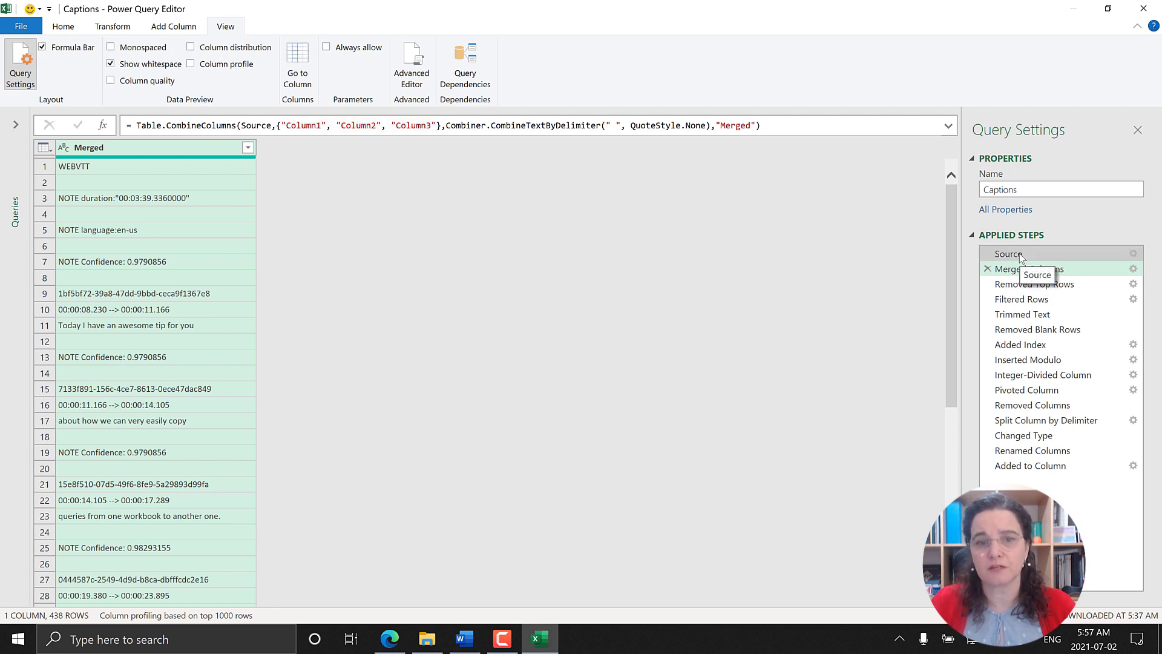
left_click(1022, 255)
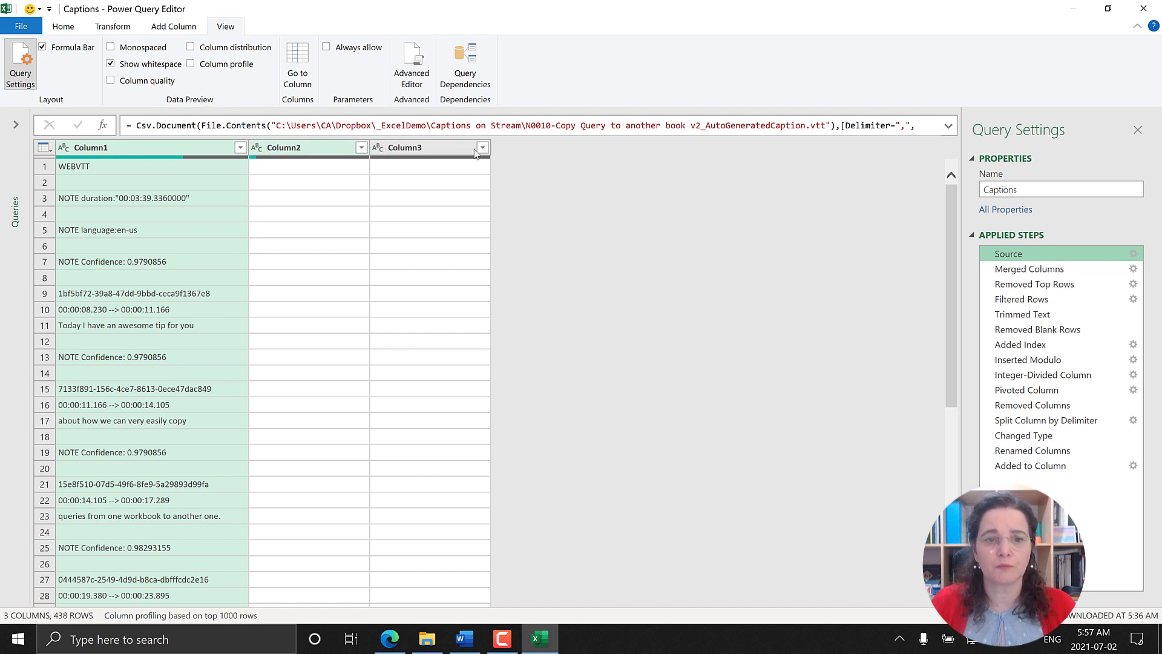
Step: Highlight the braced column list in the Merged Columns step's formula and return to the Source step to compare its columns
left_click(1008, 270)
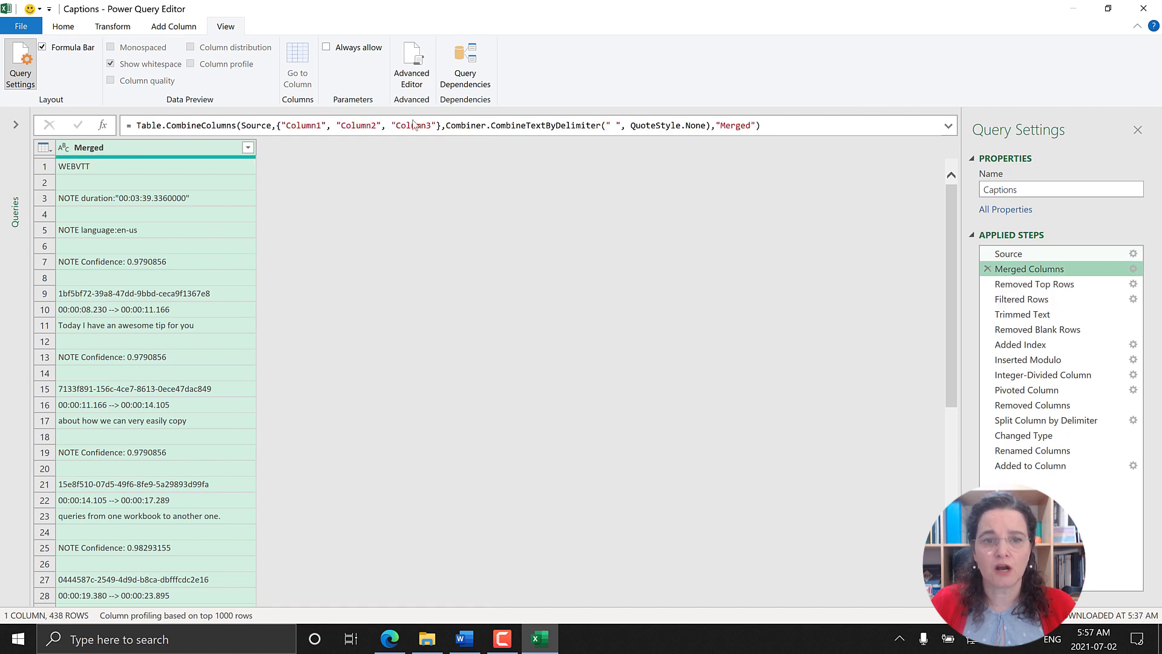
left_click_drag(281, 126, 437, 128)
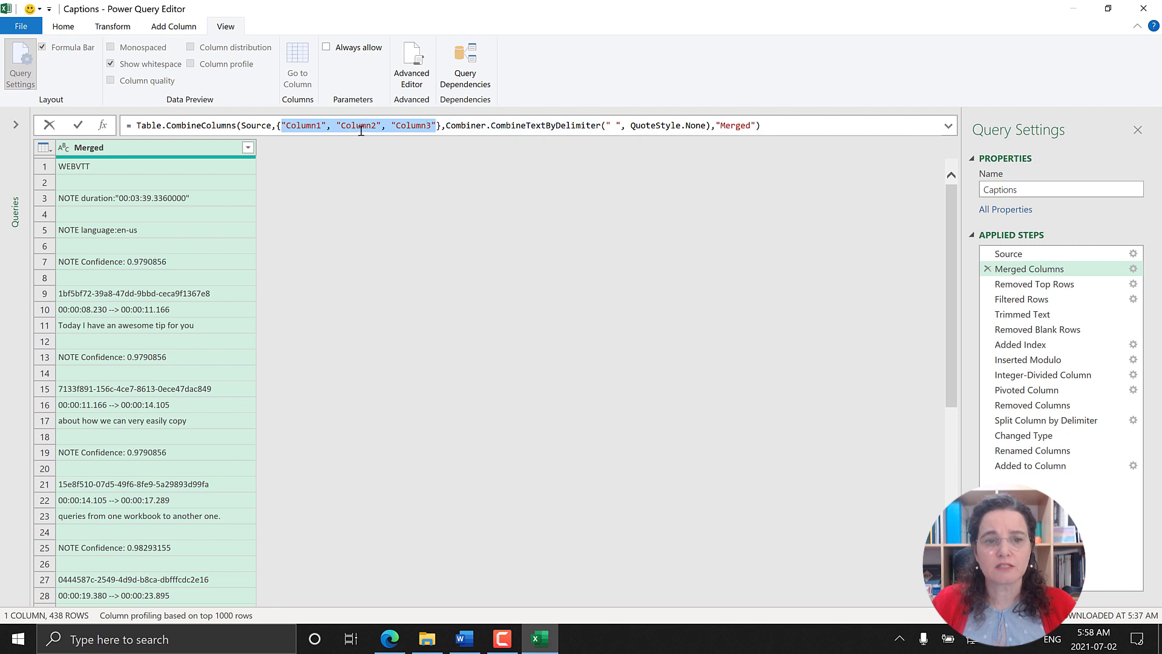
left_click(441, 125)
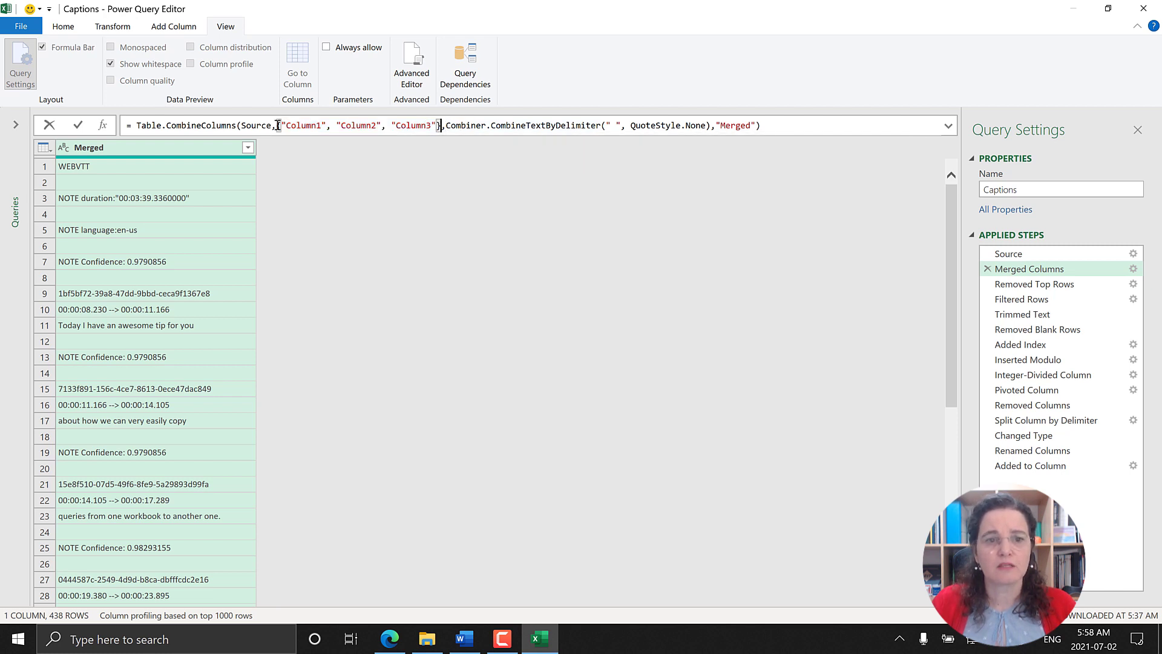
left_click_drag(278, 126, 441, 126)
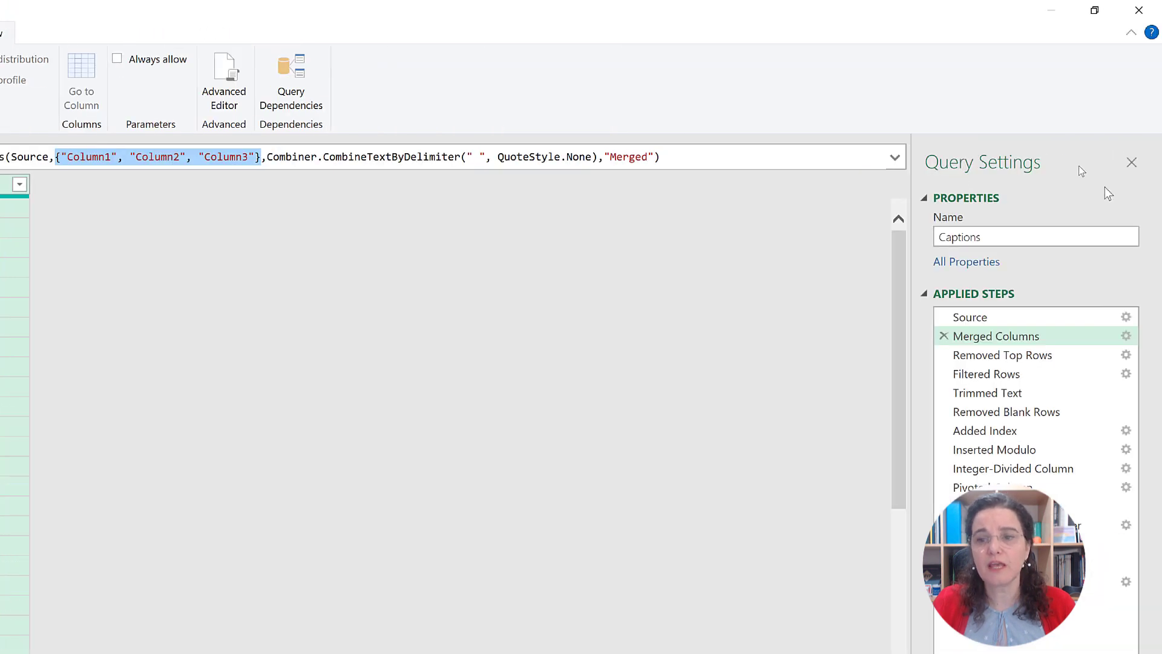
left_click(991, 316)
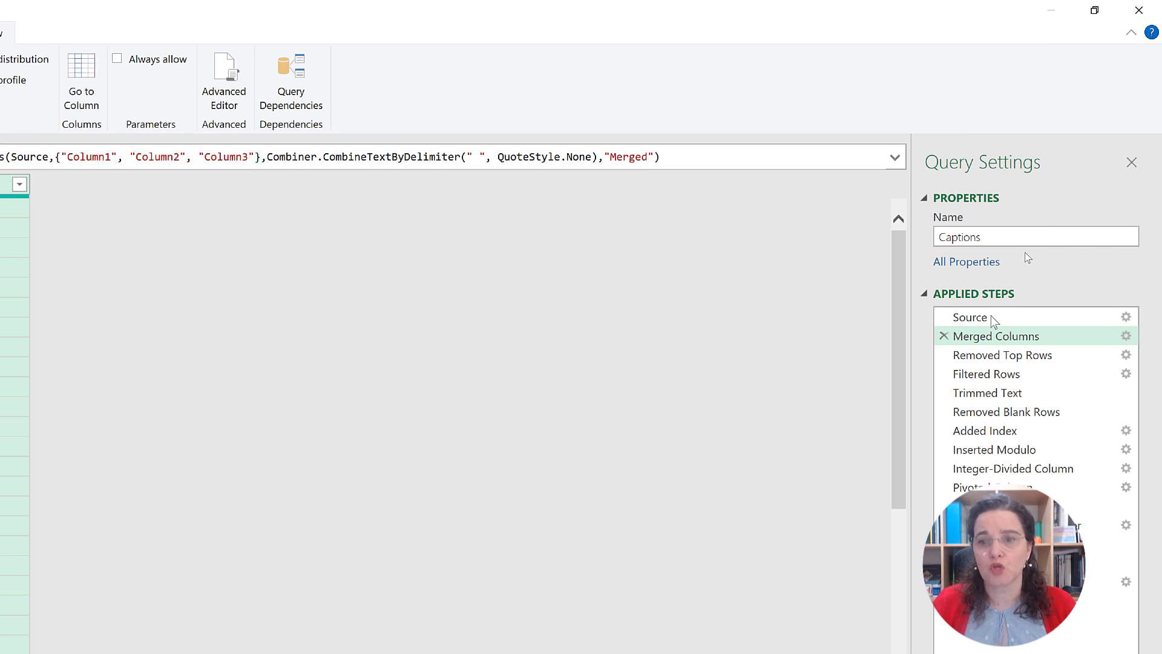
left_click(991, 317)
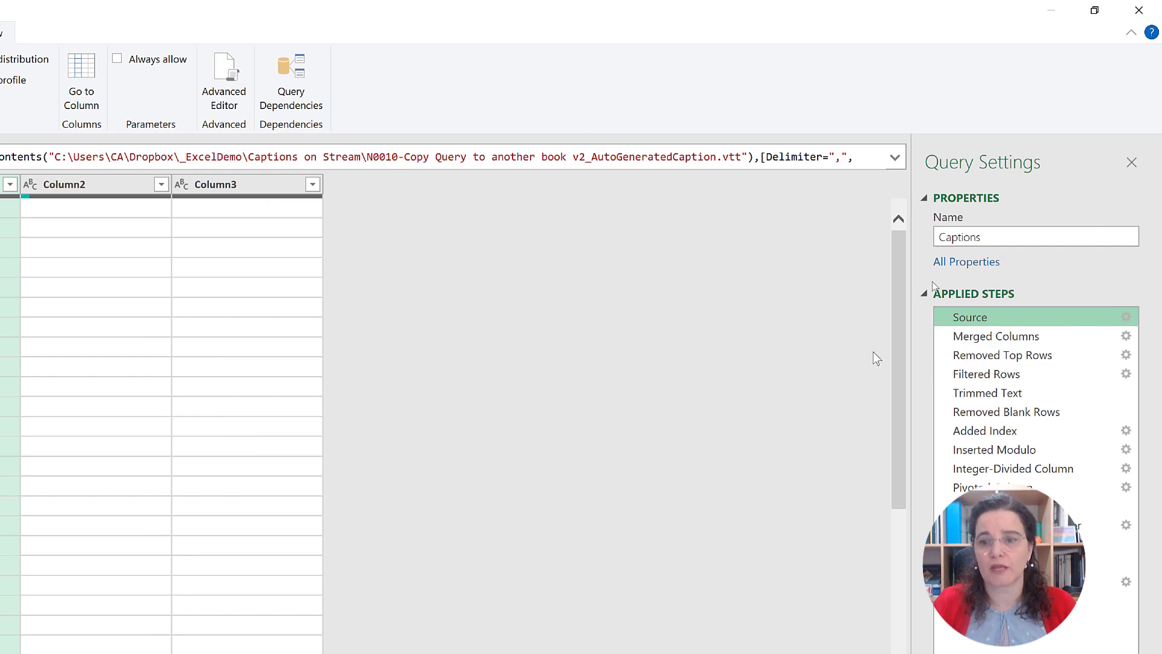
Step: Replace the list {"Column1", "Column2", "Column3"} in the Merged Columns step's formula with the Table.ColumnNames function
left_click(1013, 339)
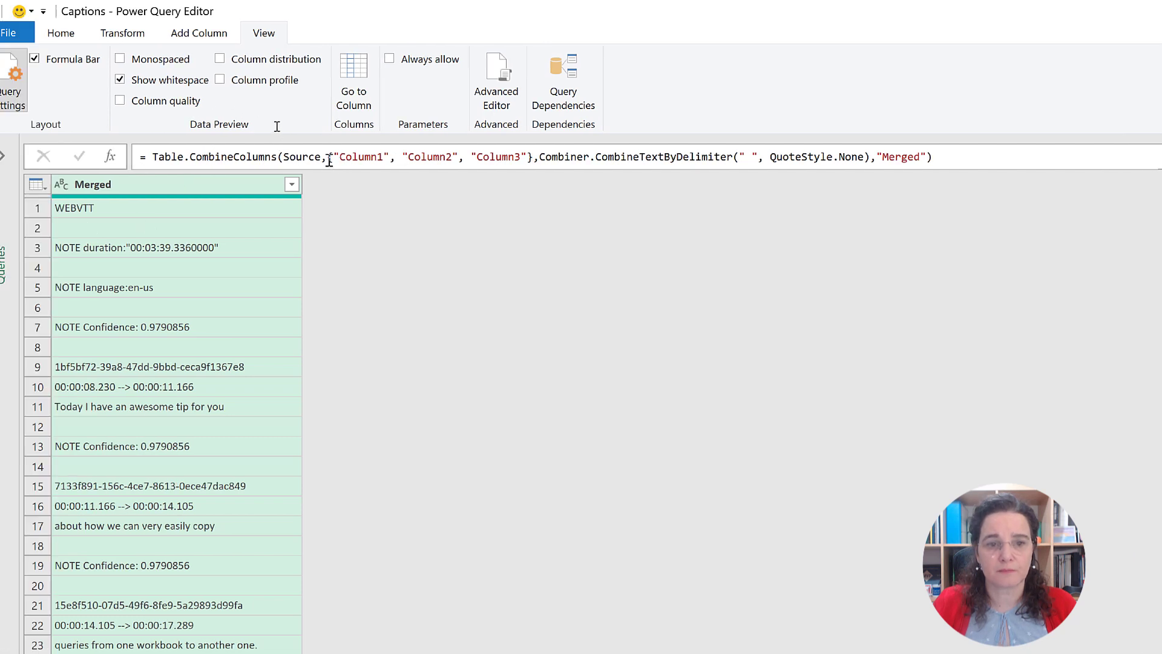
left_click_drag(328, 157, 533, 158)
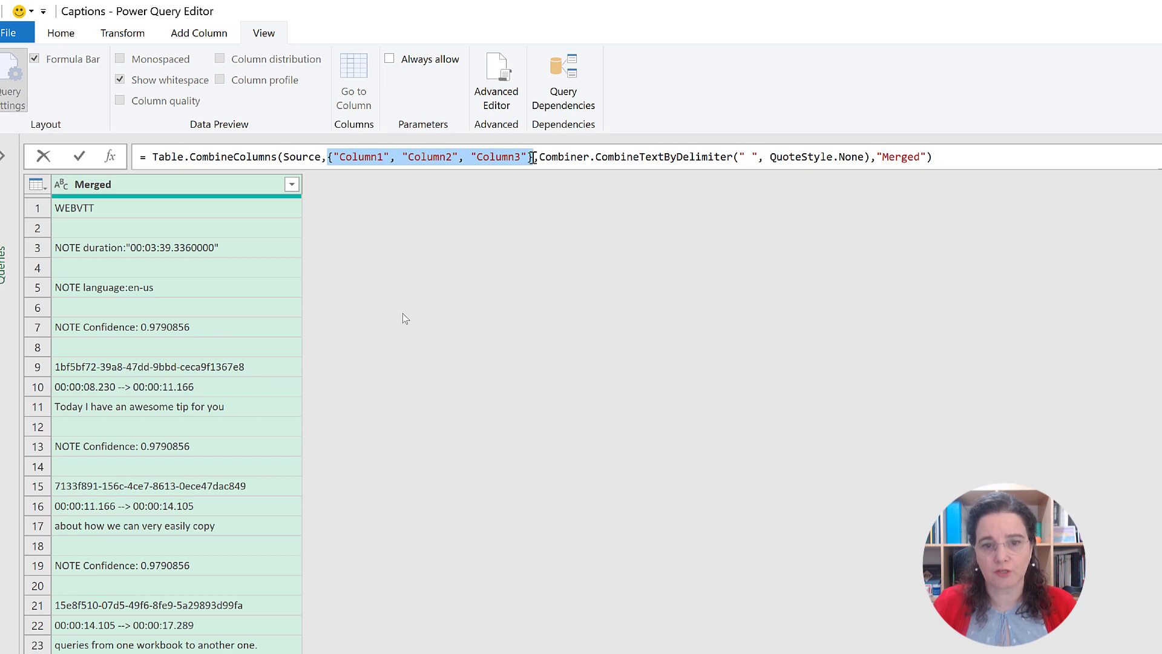
key("Delete")
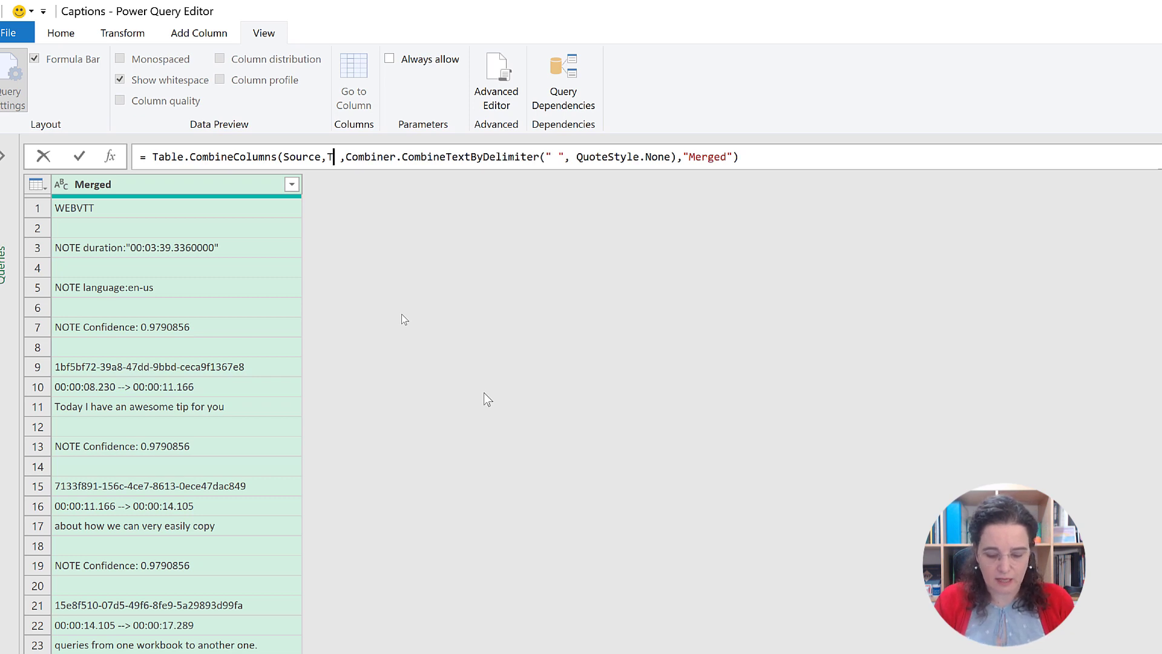
type("Table.")
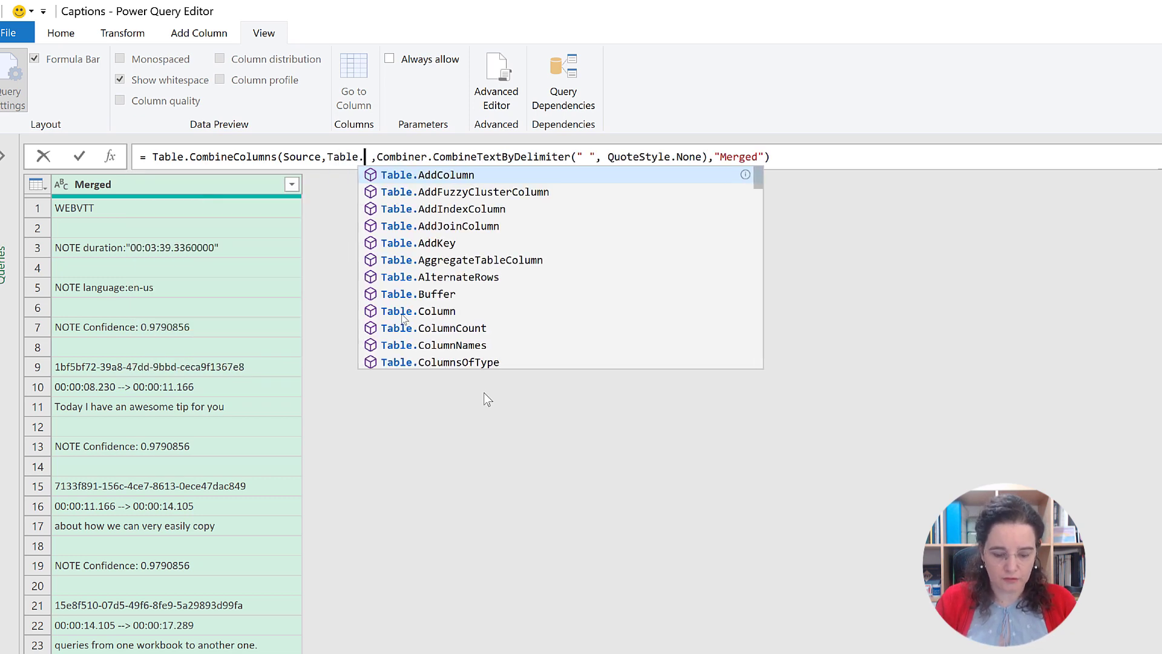
type("CombineColum")
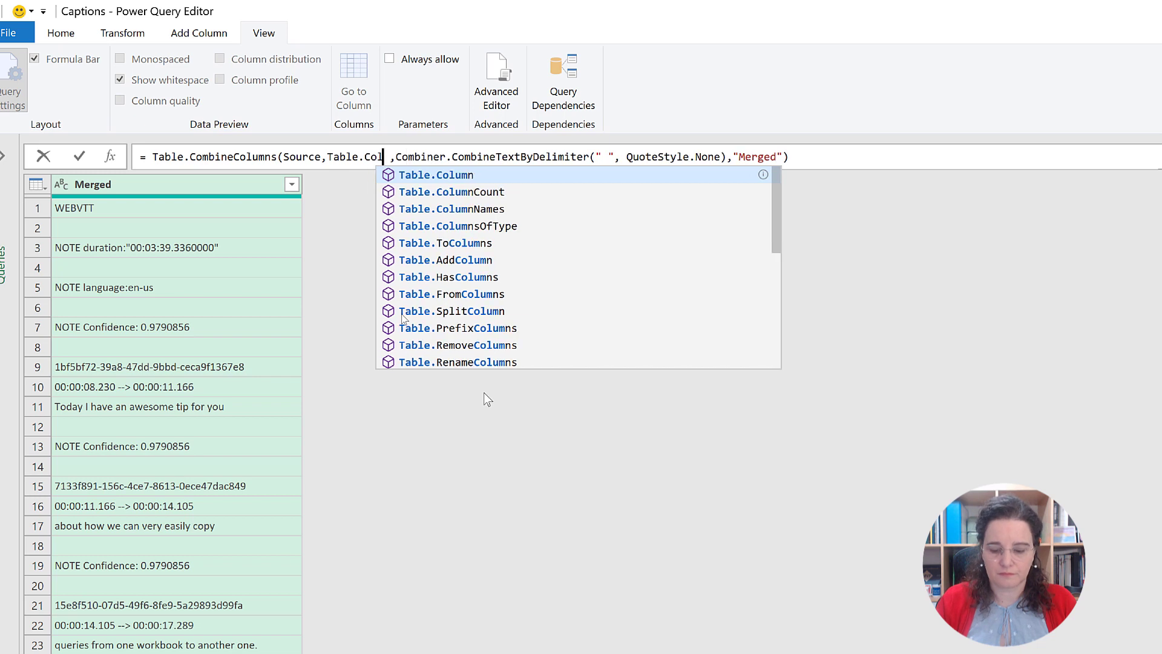
type("n")
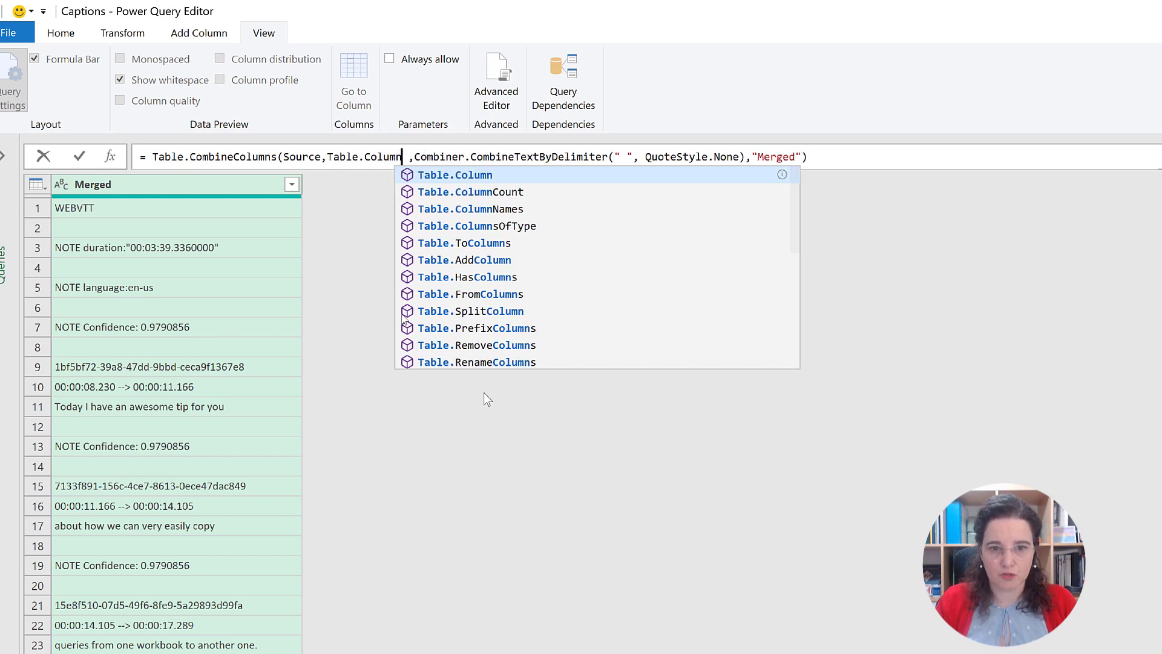
key("Down")
key("Down")
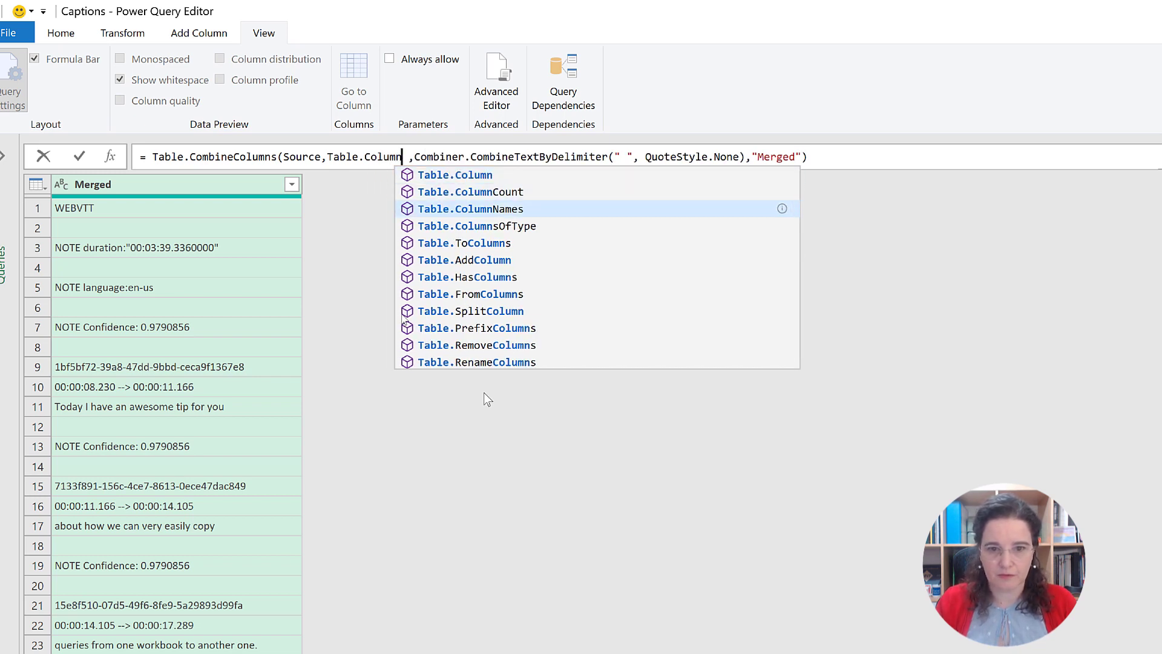
key("Tab")
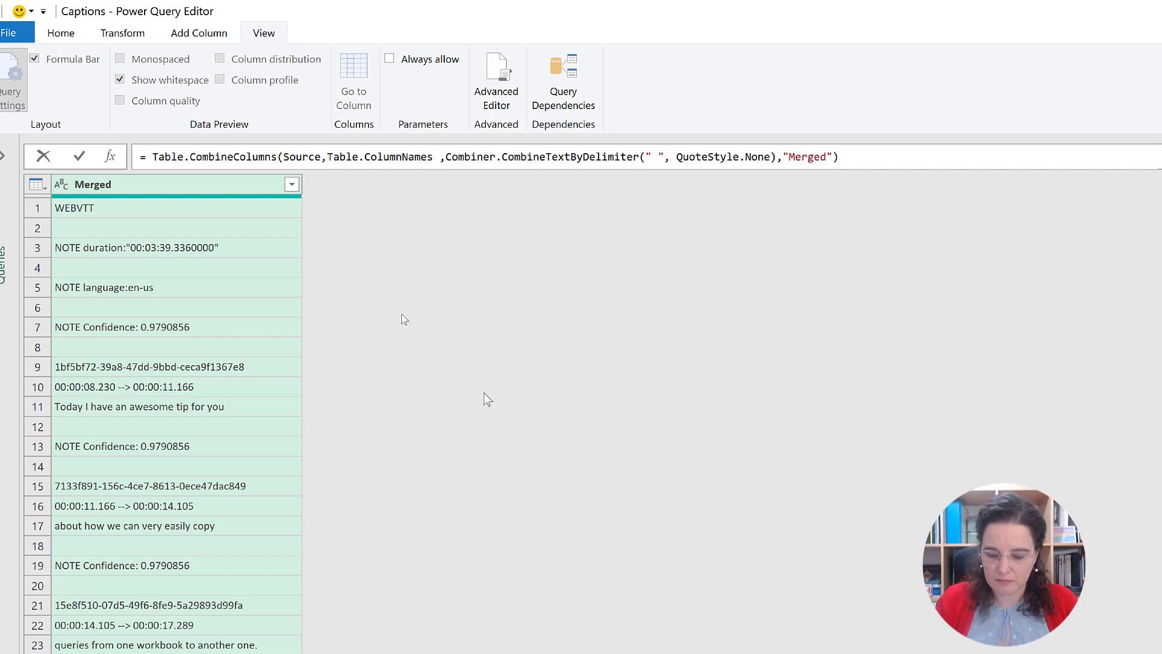
Step: Give Table.ColumnNames the Source table as its argument in parentheses and commit the Merged Columns formula
type("(")
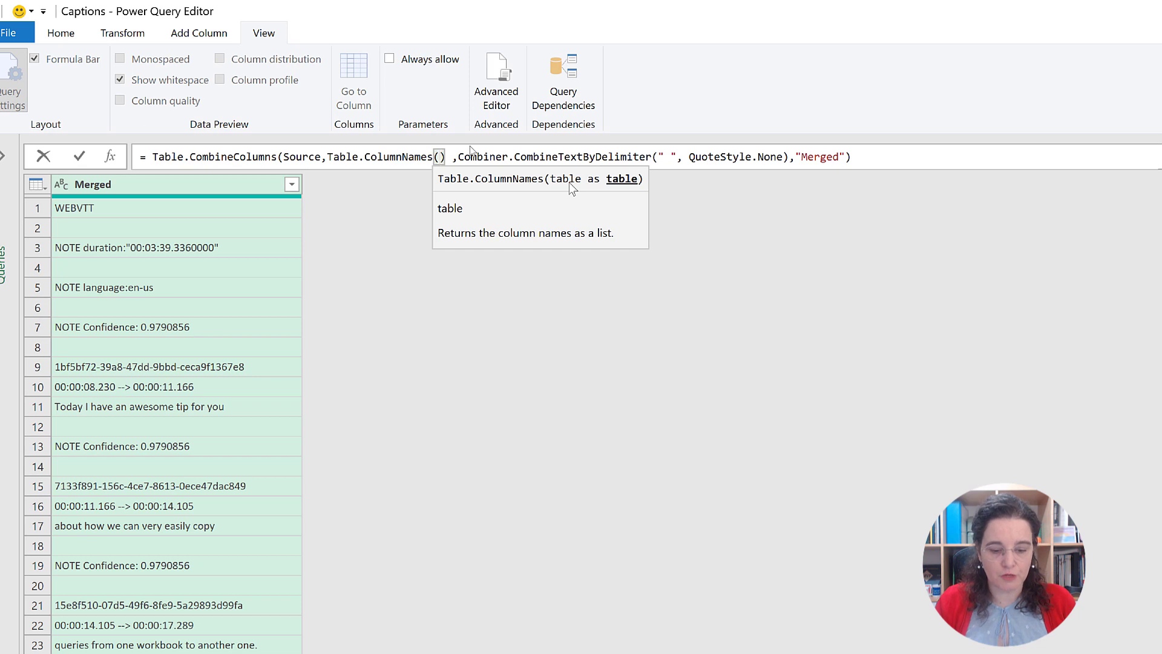
type("Sourc")
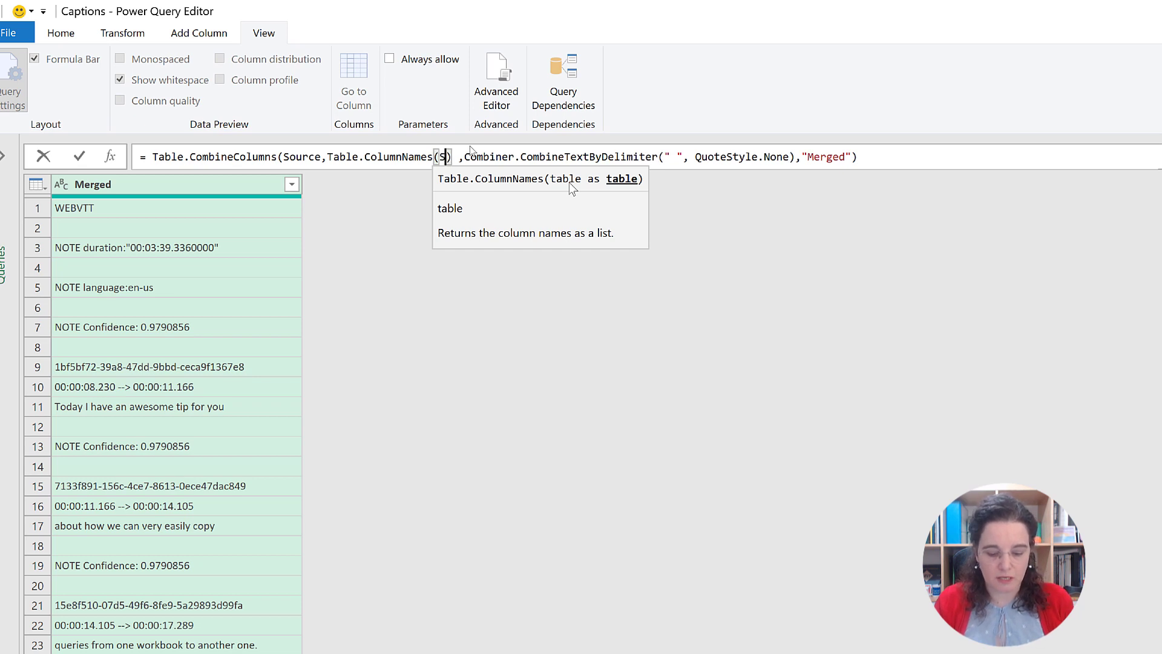
type("e")
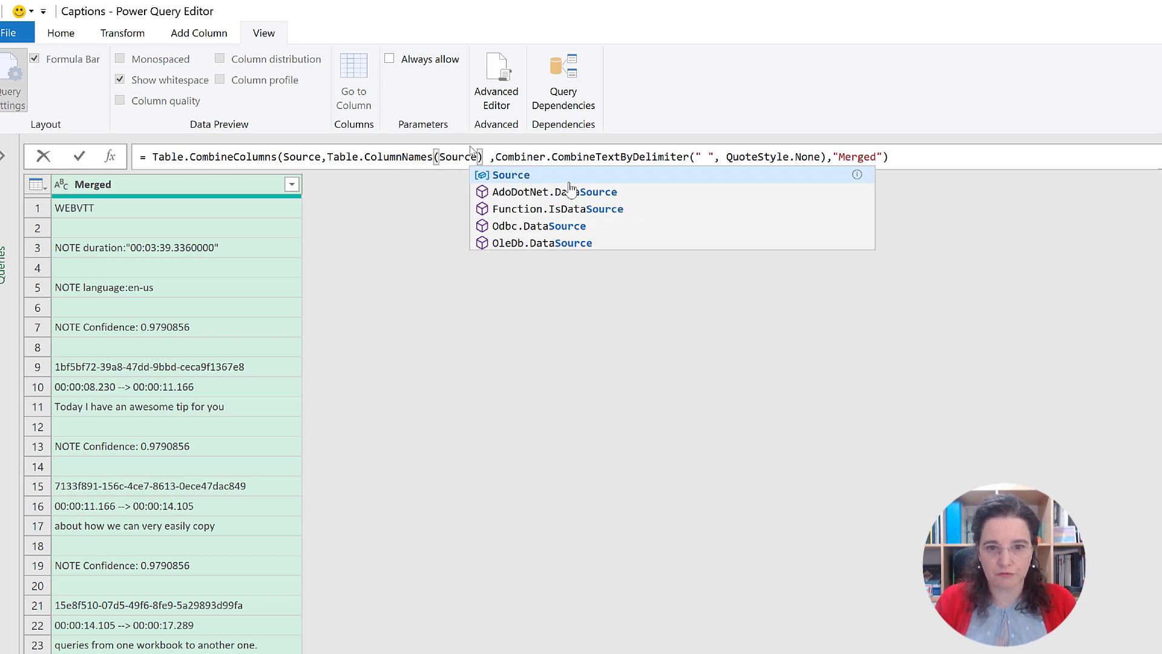
type(")")
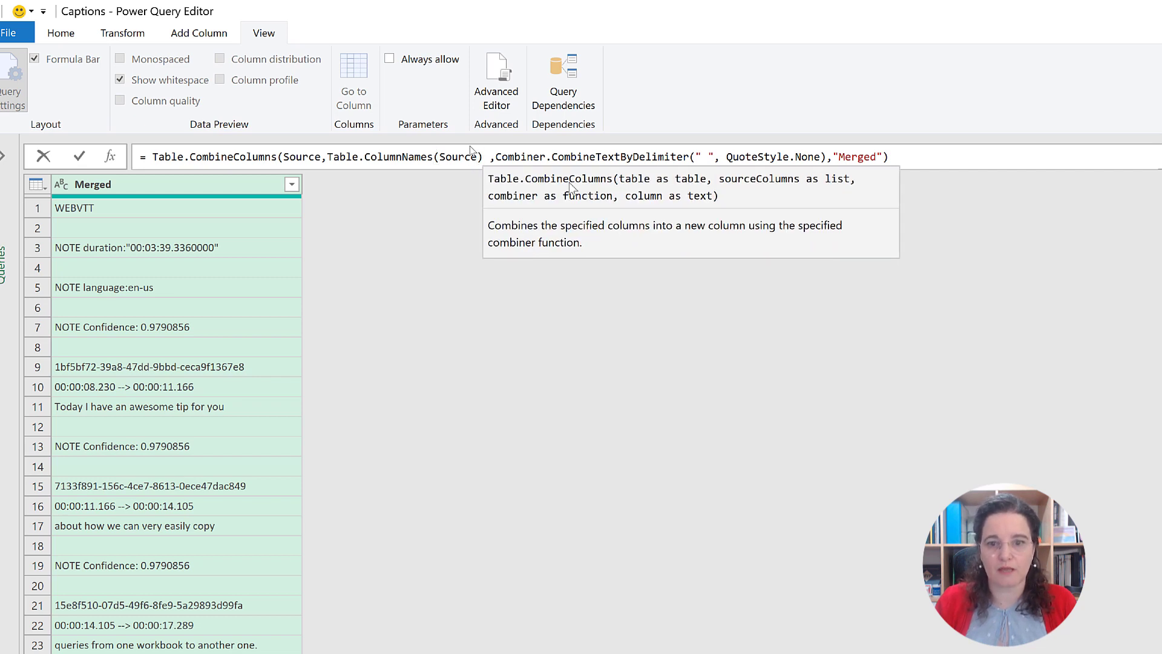
left_click(98, 160)
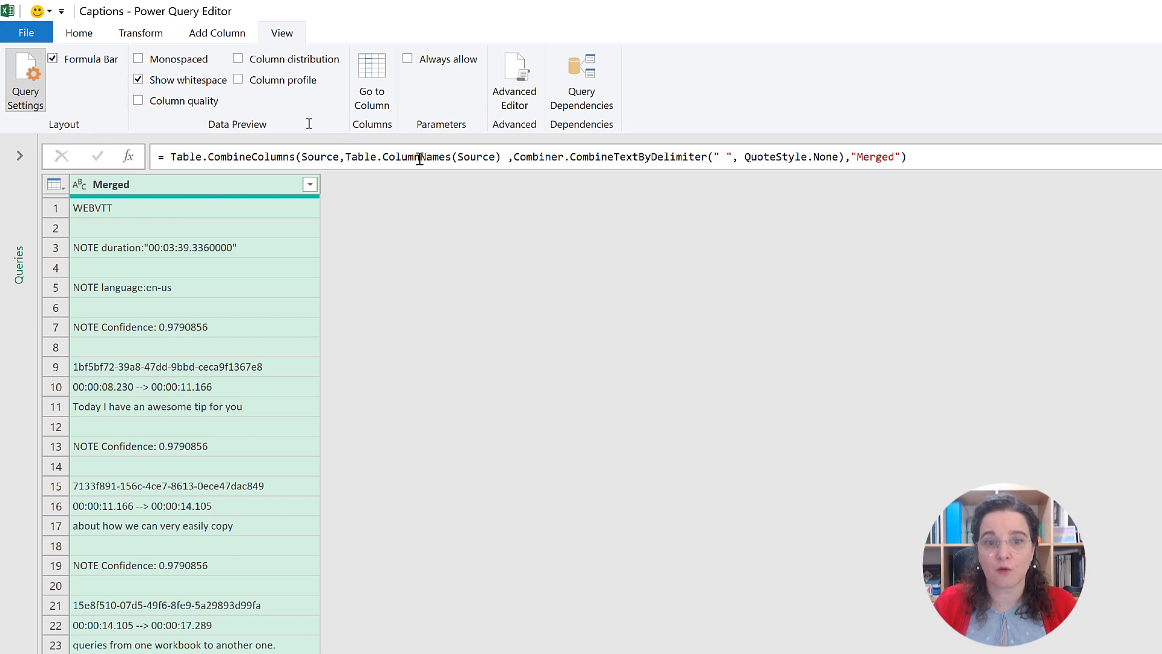
Step: Highlight the Table.ColumnNames(Source) expression in the Merged Columns formula, and close and load the query to the workbook
left_click(349, 157)
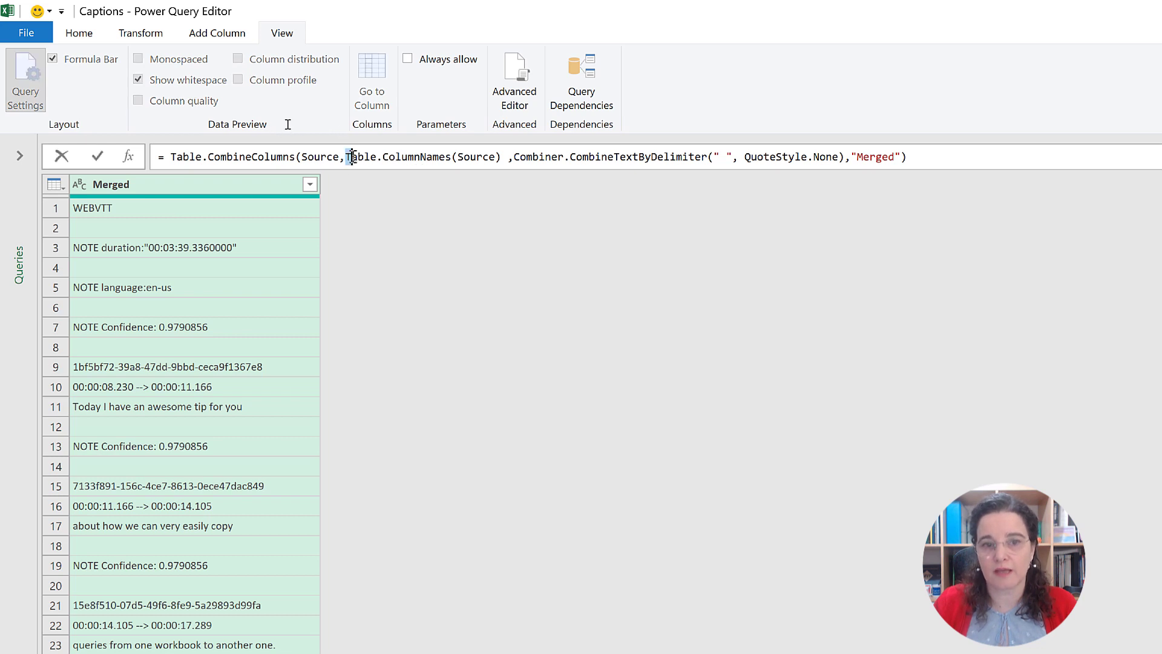
left_click_drag(352, 157, 502, 155)
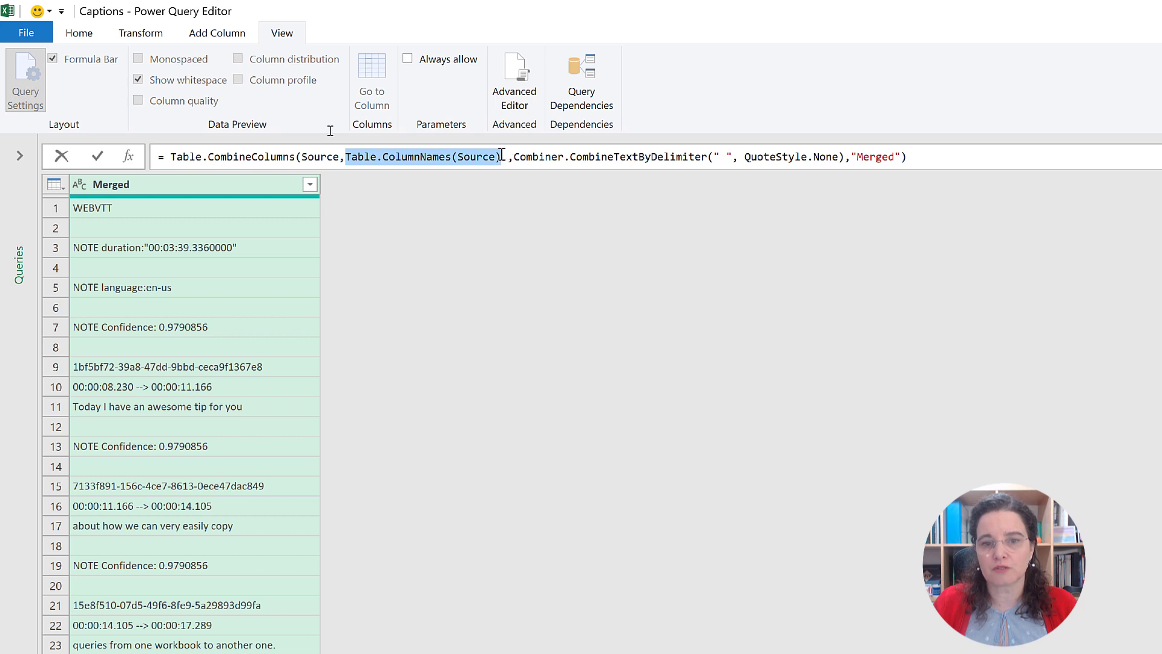
mouse_move(412, 163)
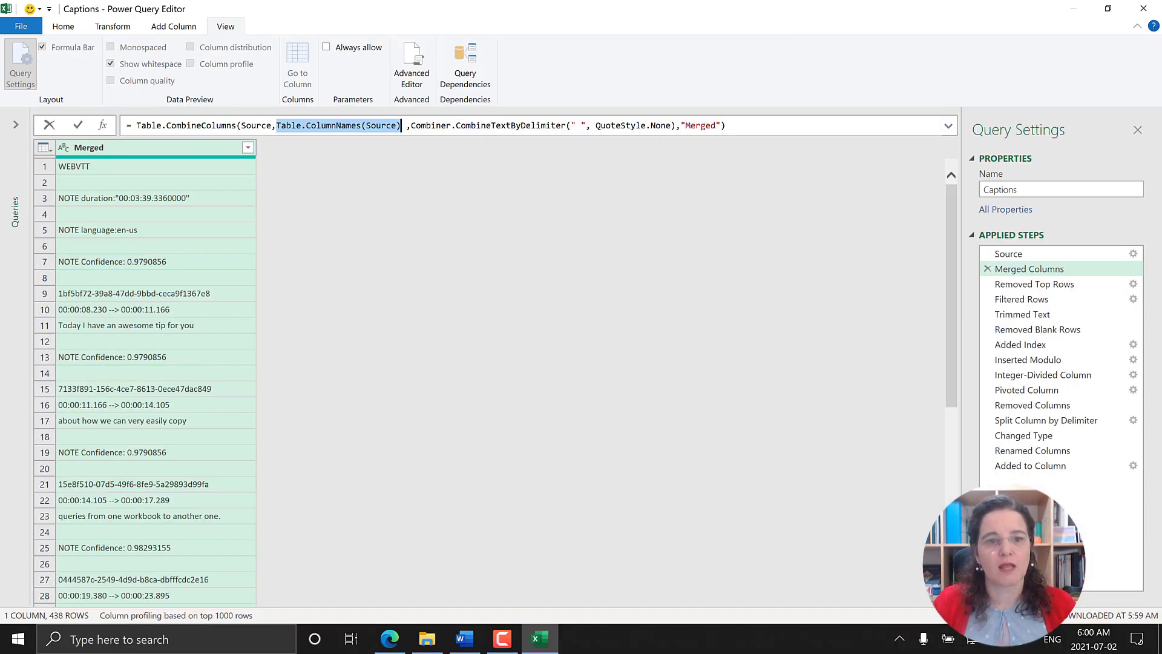
left_click(63, 27)
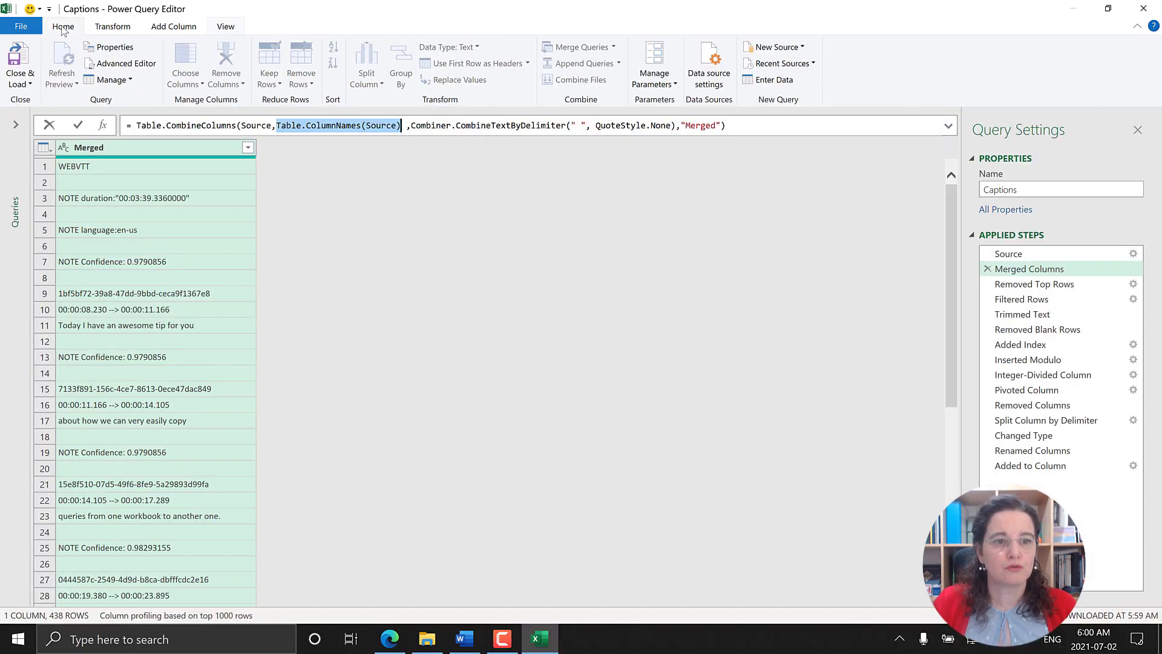
left_click(28, 52)
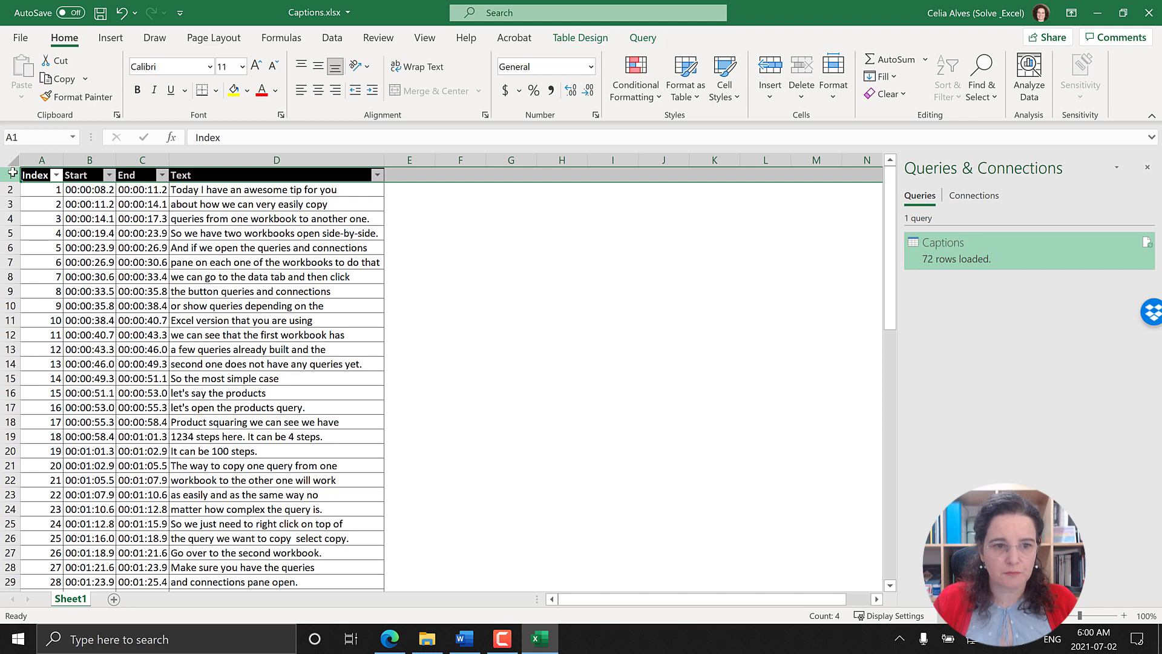
Step: Insert four blank rows above the caption table on Sheet1
key("ctrl+shift+plus")
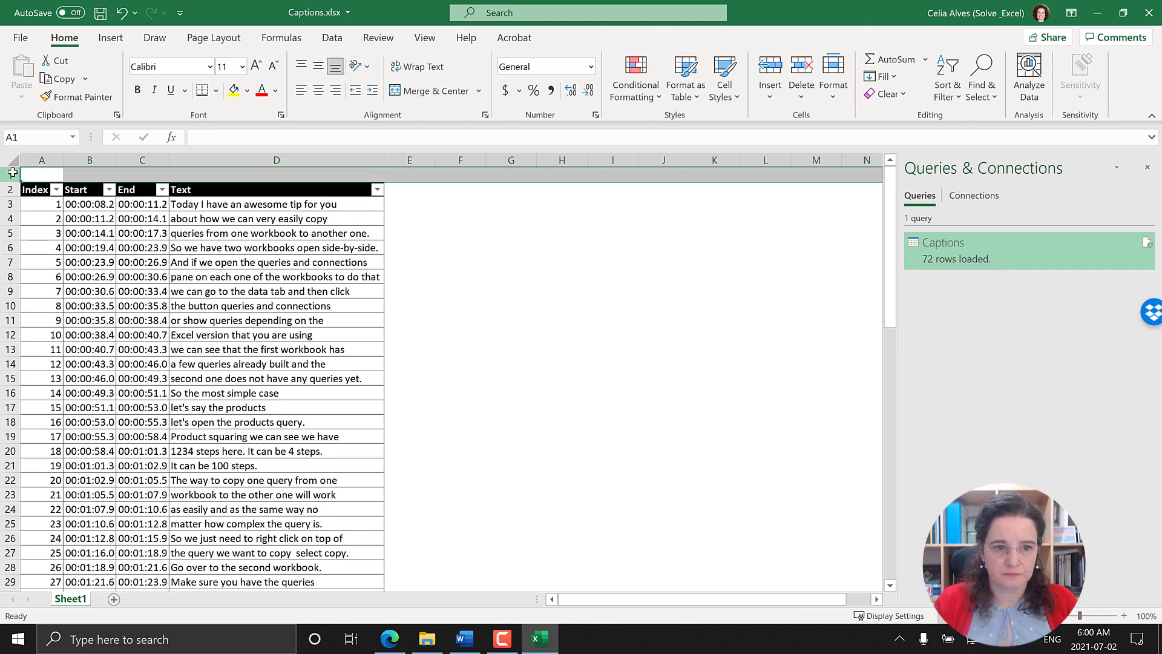
key("ctrl+shift+plus")
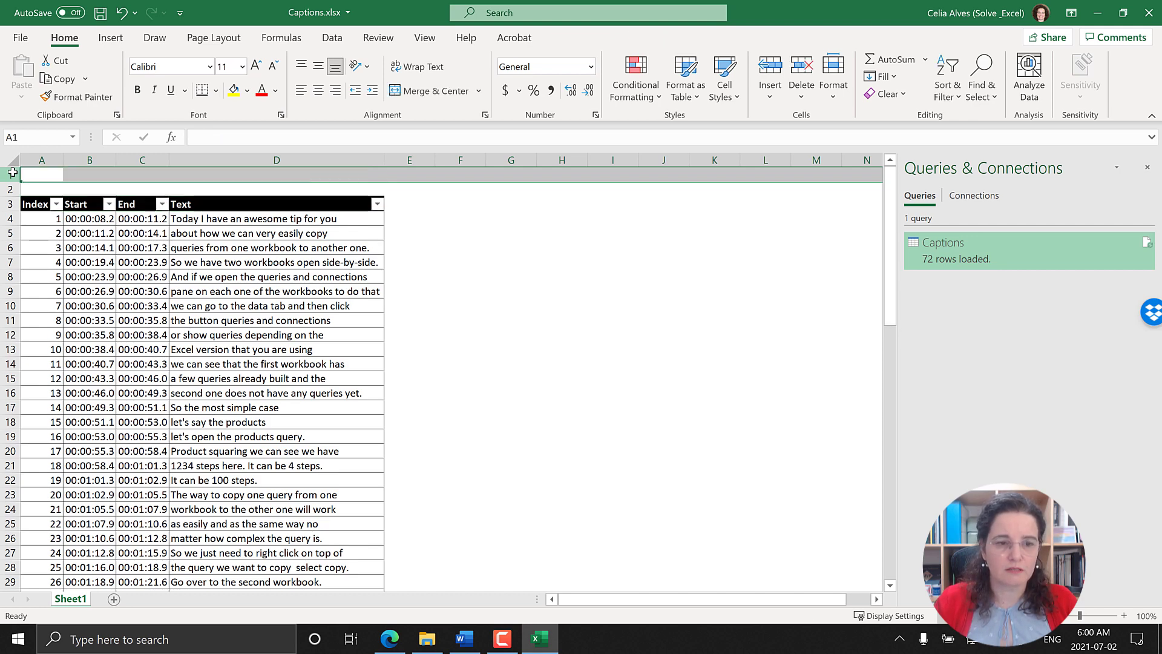
key("ctrl+shift+plus")
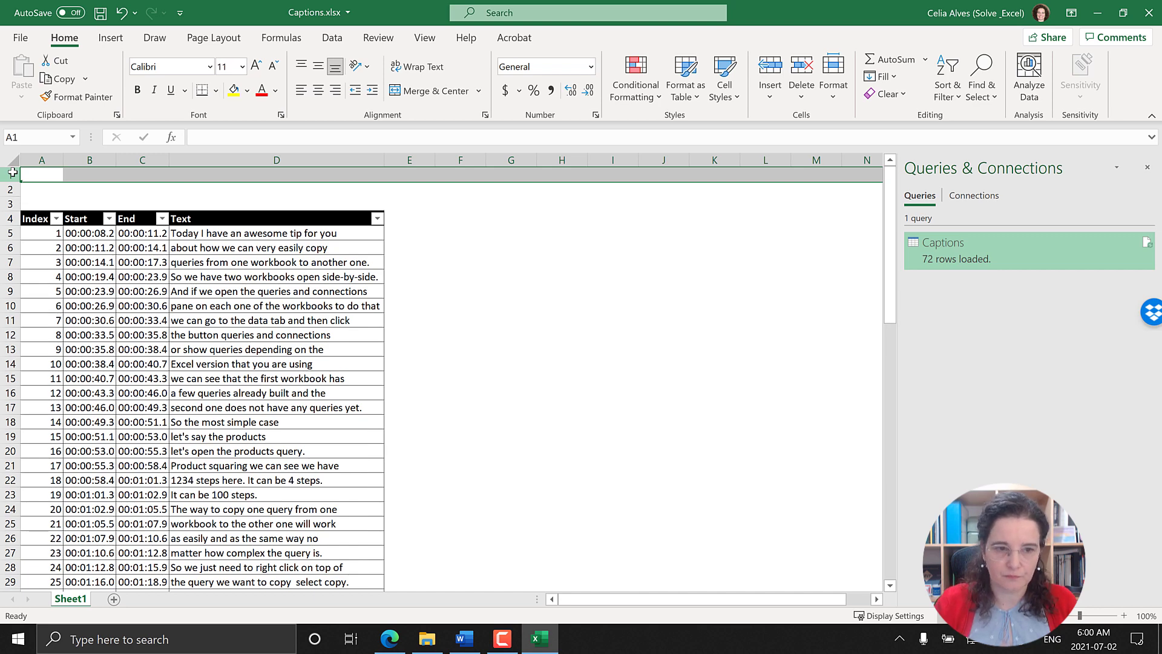
key("ctrl+shift+plus")
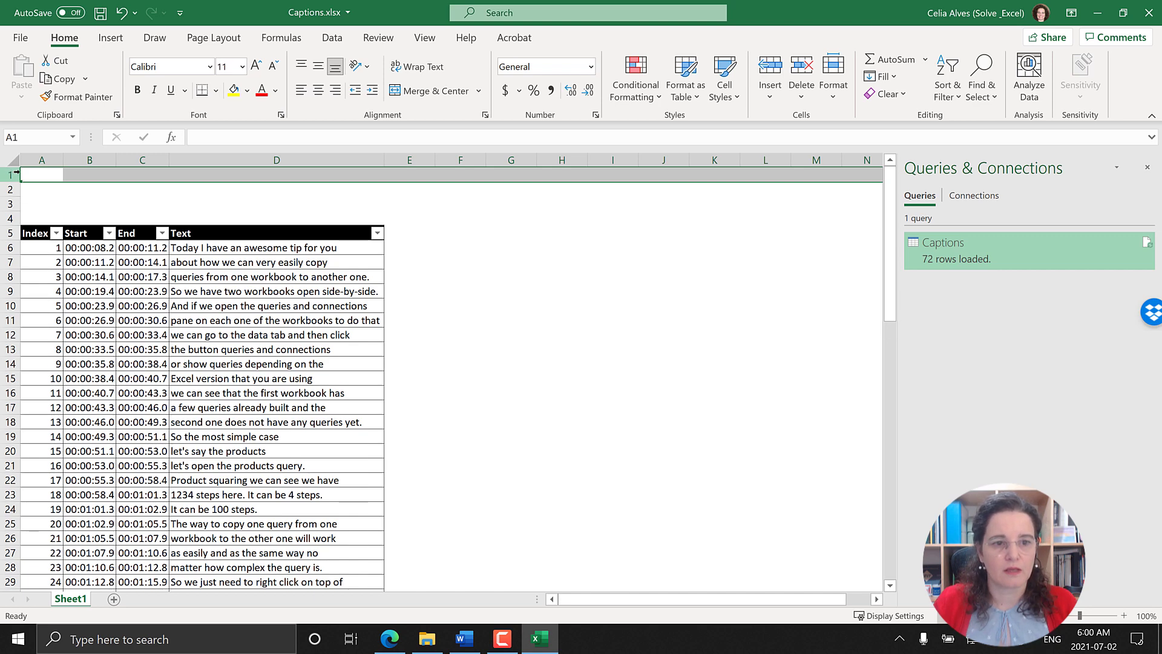
Step: Enter the labels "Folder:" in cell C1 and "File:" in cell C2 above the caption table
left_click(72, 175)
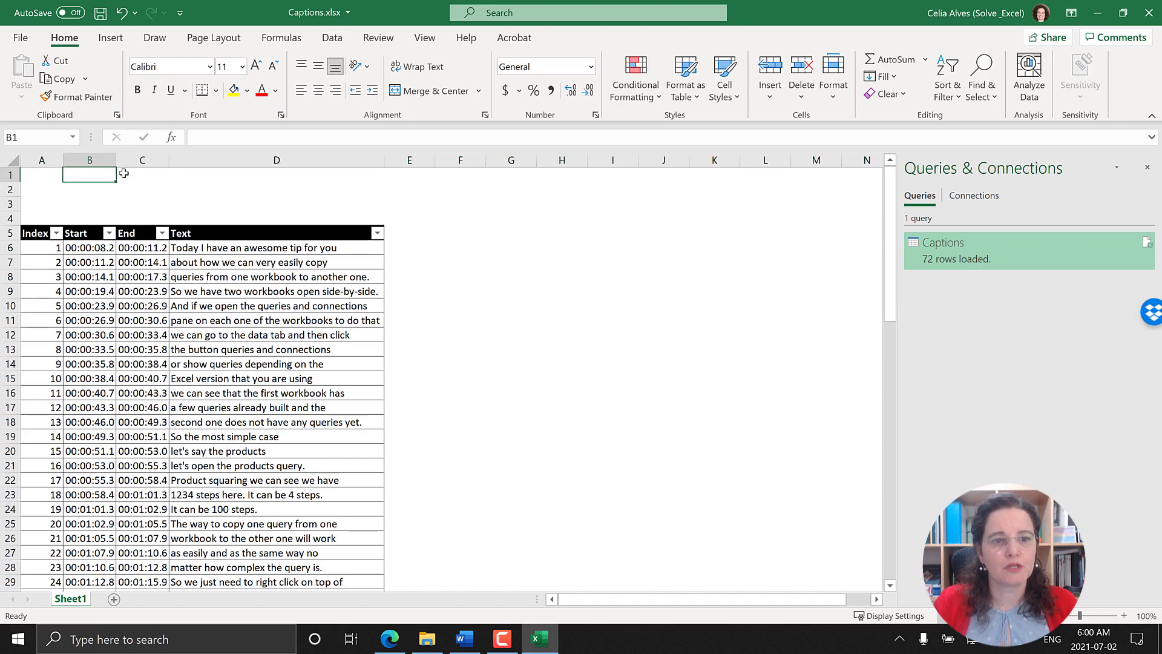
left_click(129, 175)
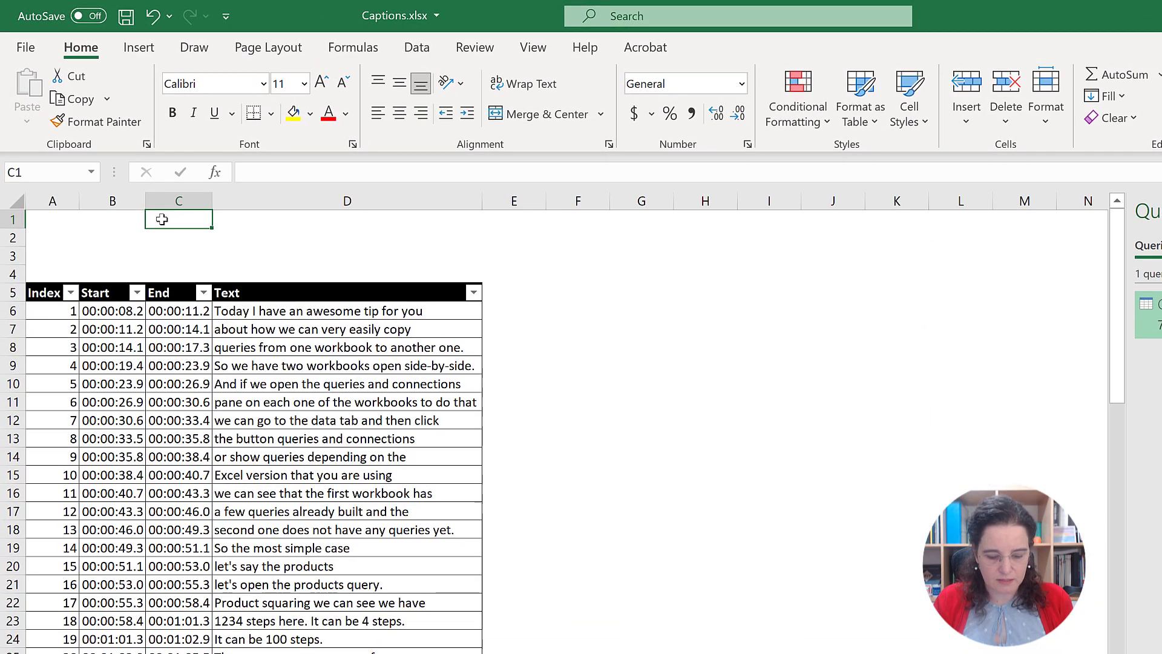
type("Folder")
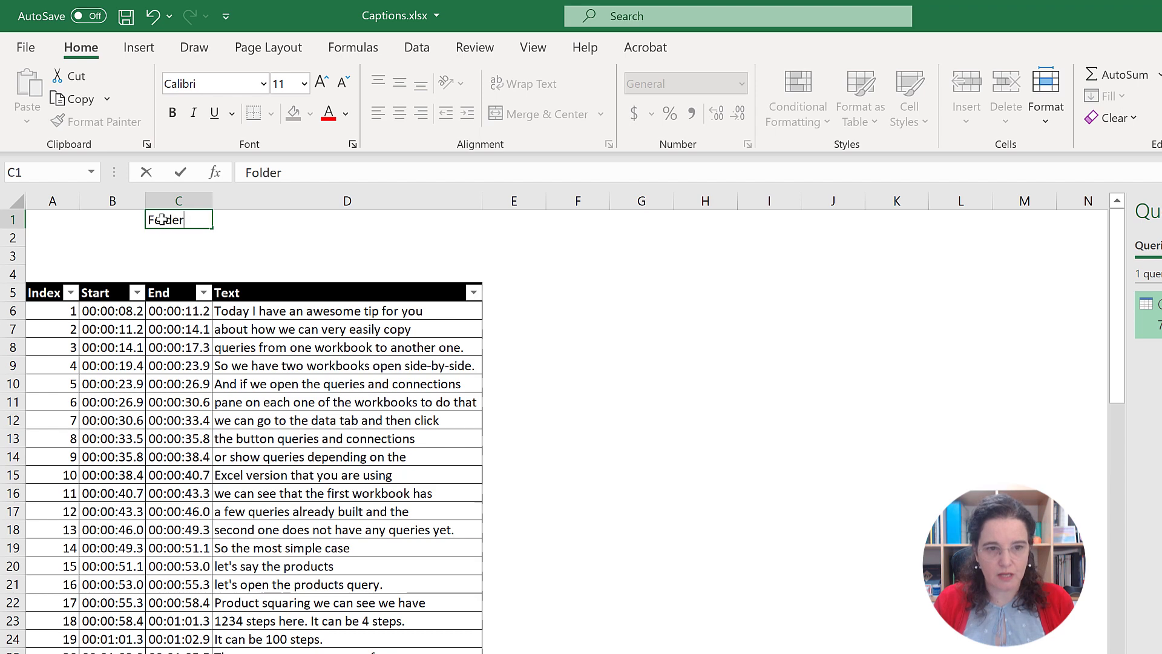
type(":")
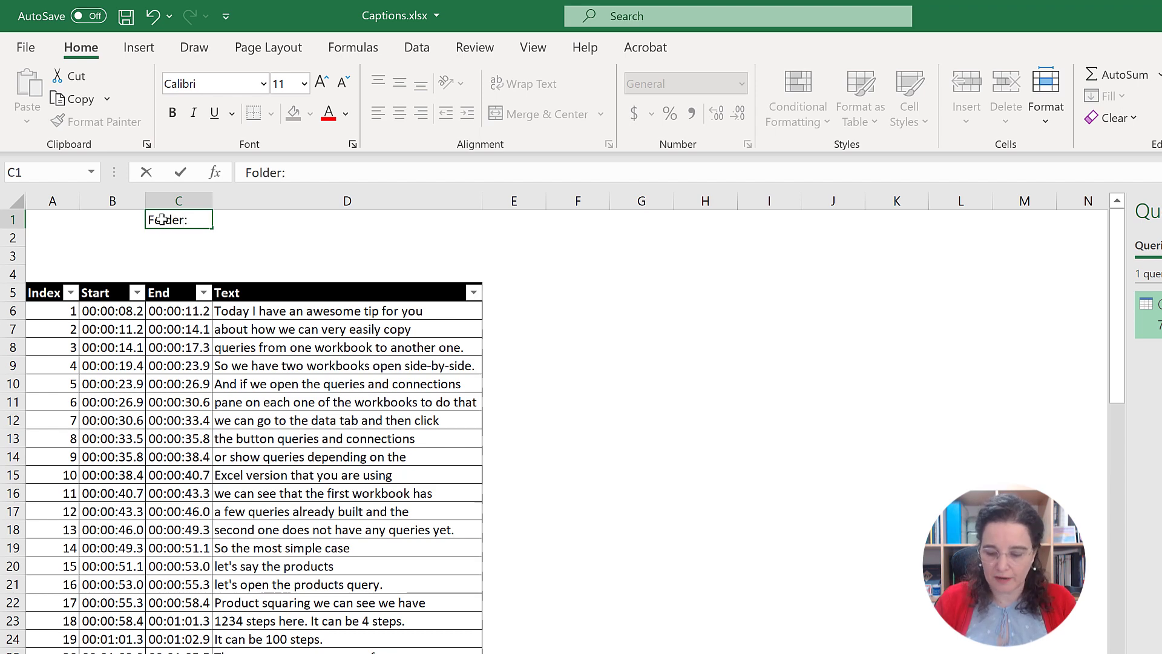
key("Return")
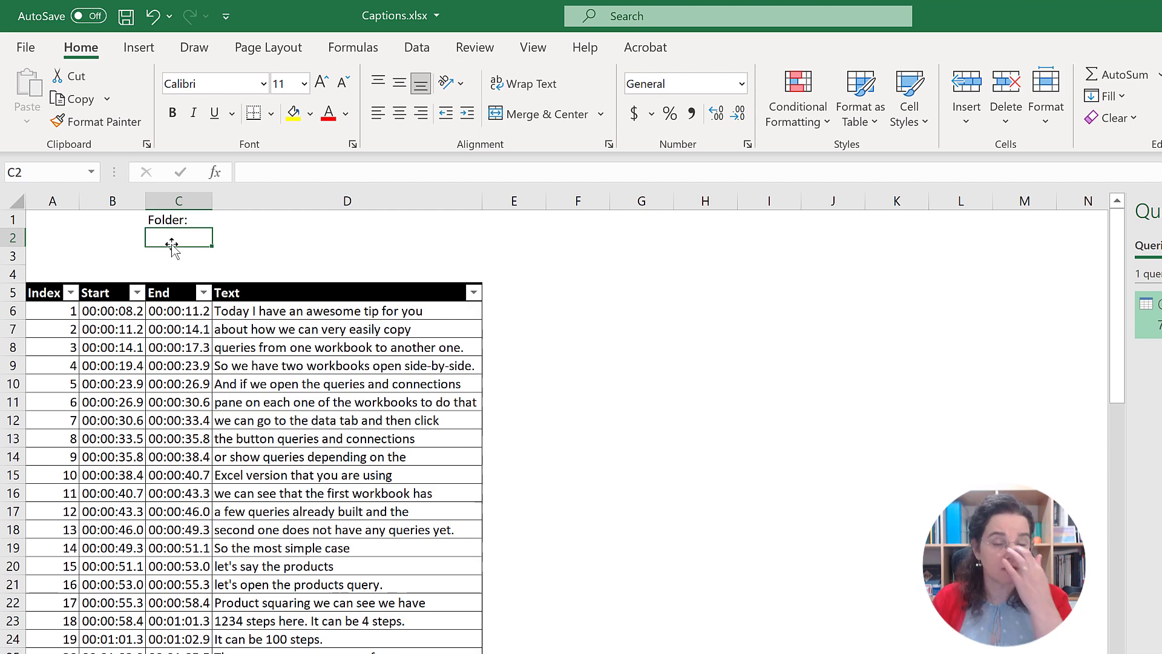
left_click(258, 222)
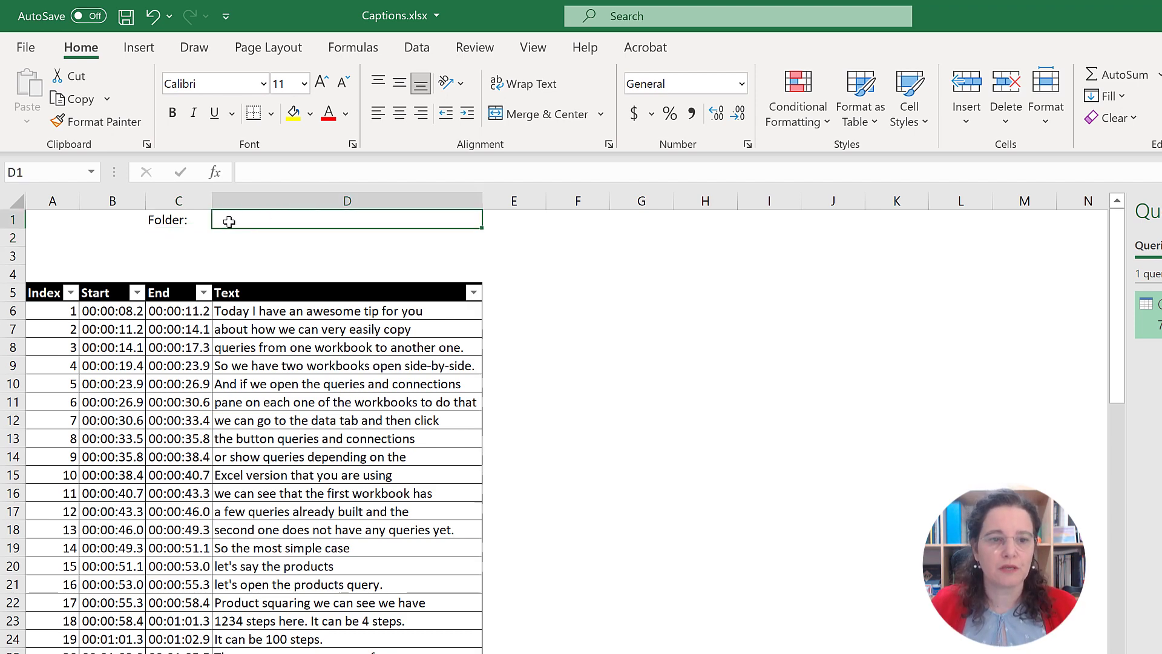
left_click(178, 234)
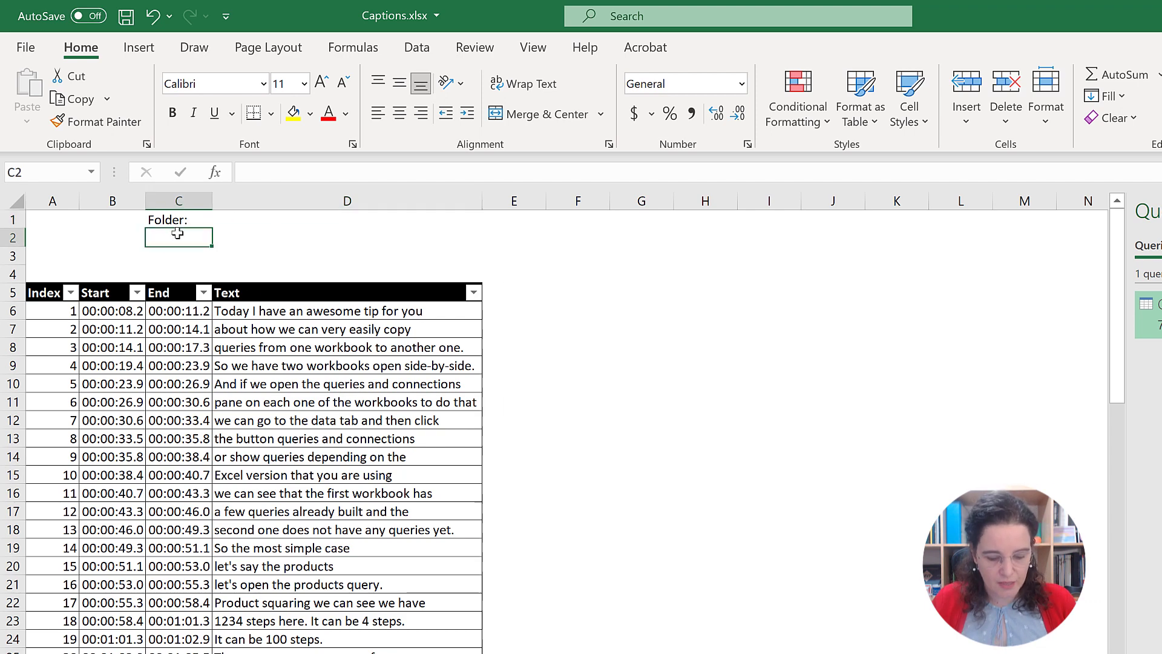
type("File")
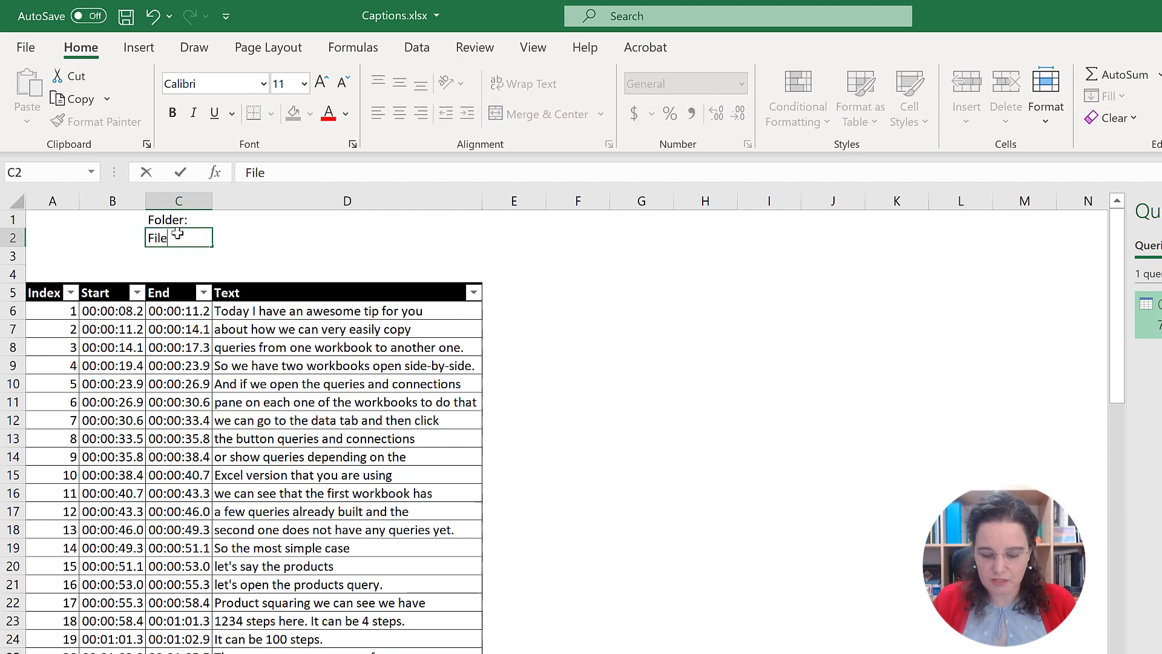
type(":")
key("Return")
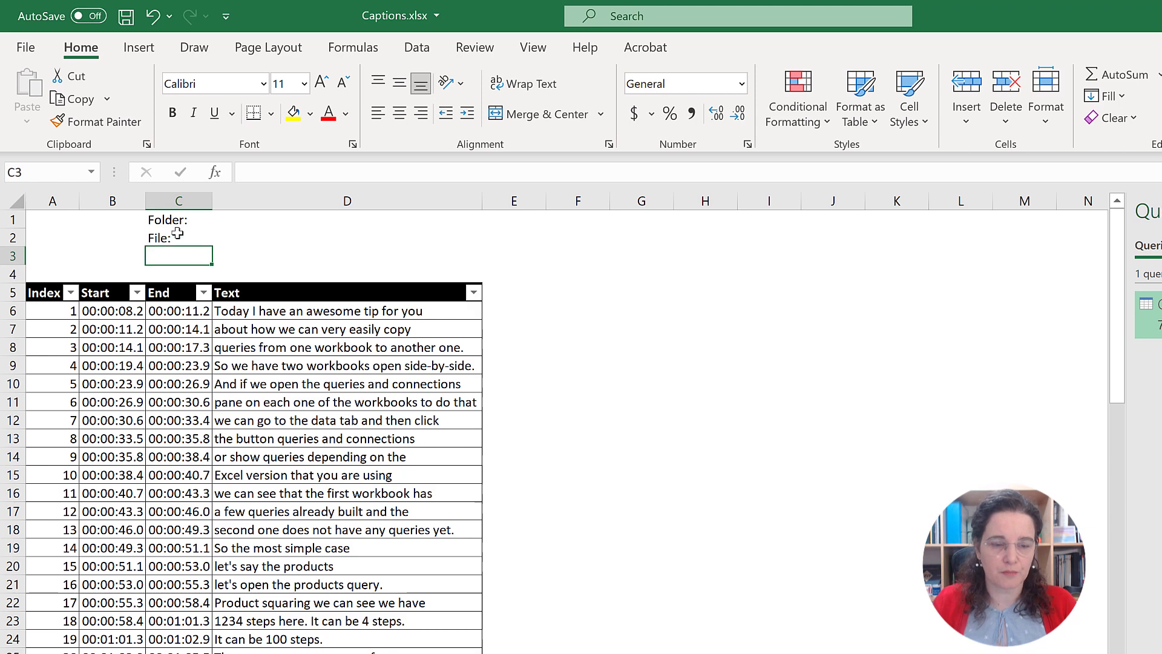
left_click(278, 239)
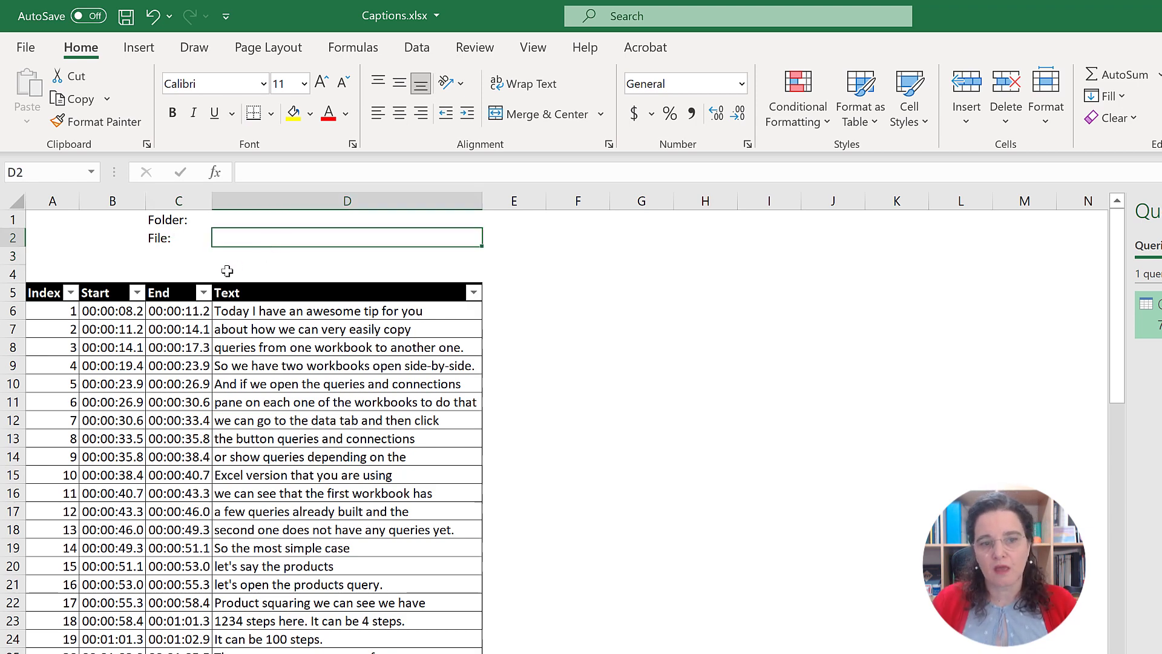
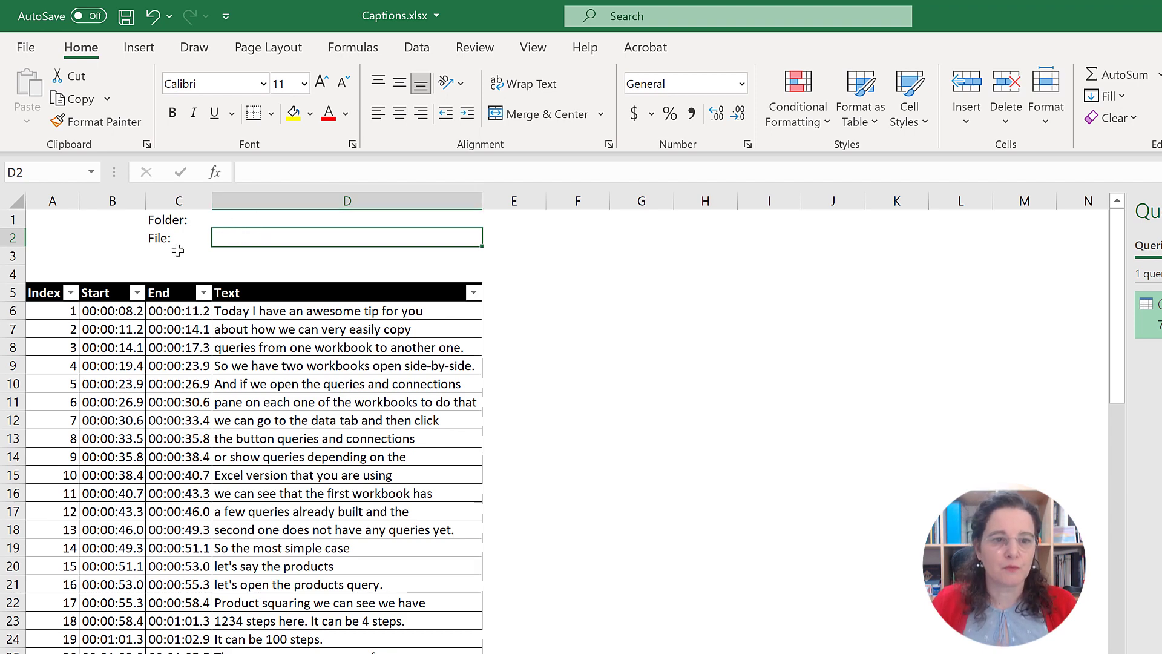
Step: Enter the label "File Path:" in cell C3 below the Folder and File labels
left_click(176, 251)
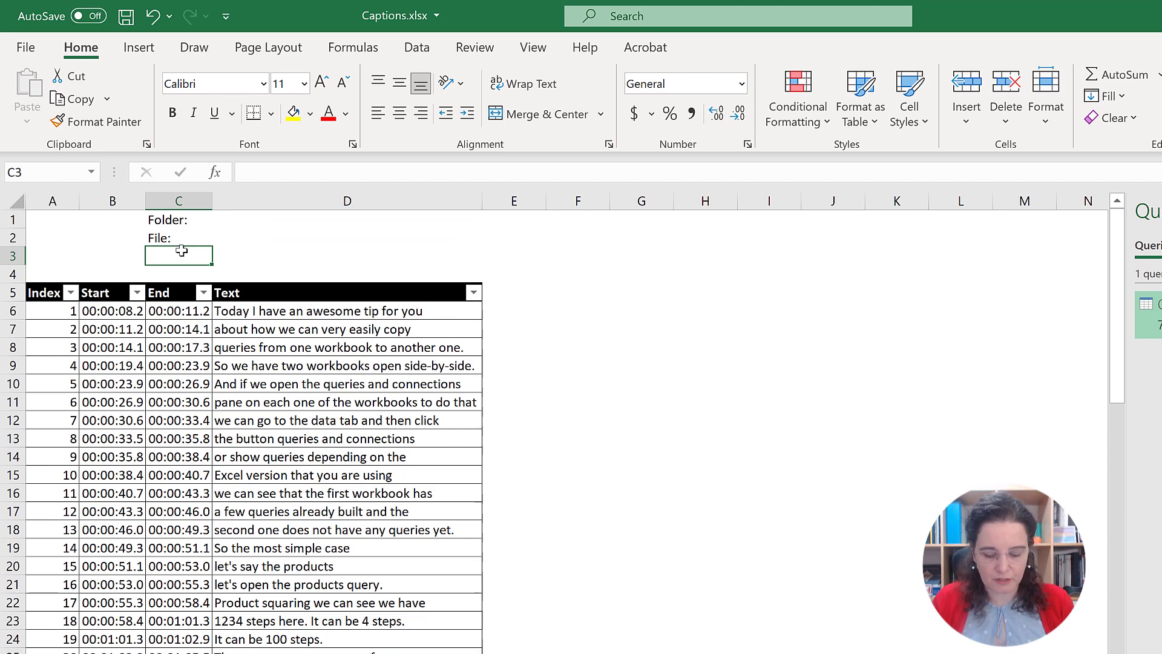
type("File Path:")
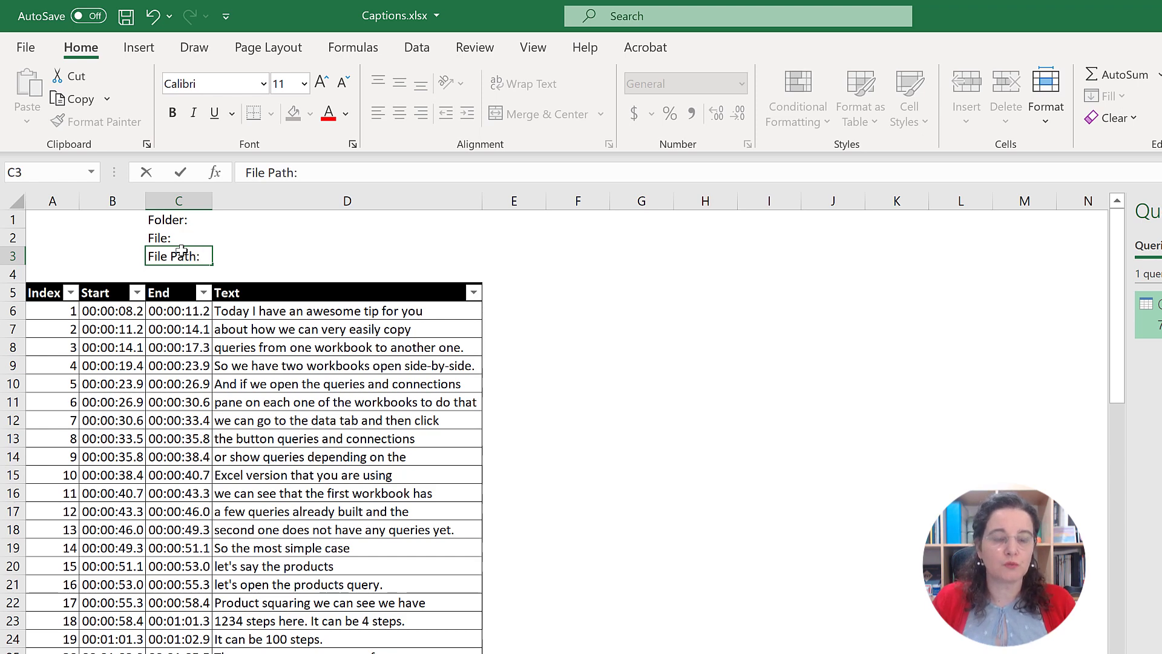
key("Return")
Step: Make the labels in cells C1:C3 bold and right-aligned
left_click(183, 219)
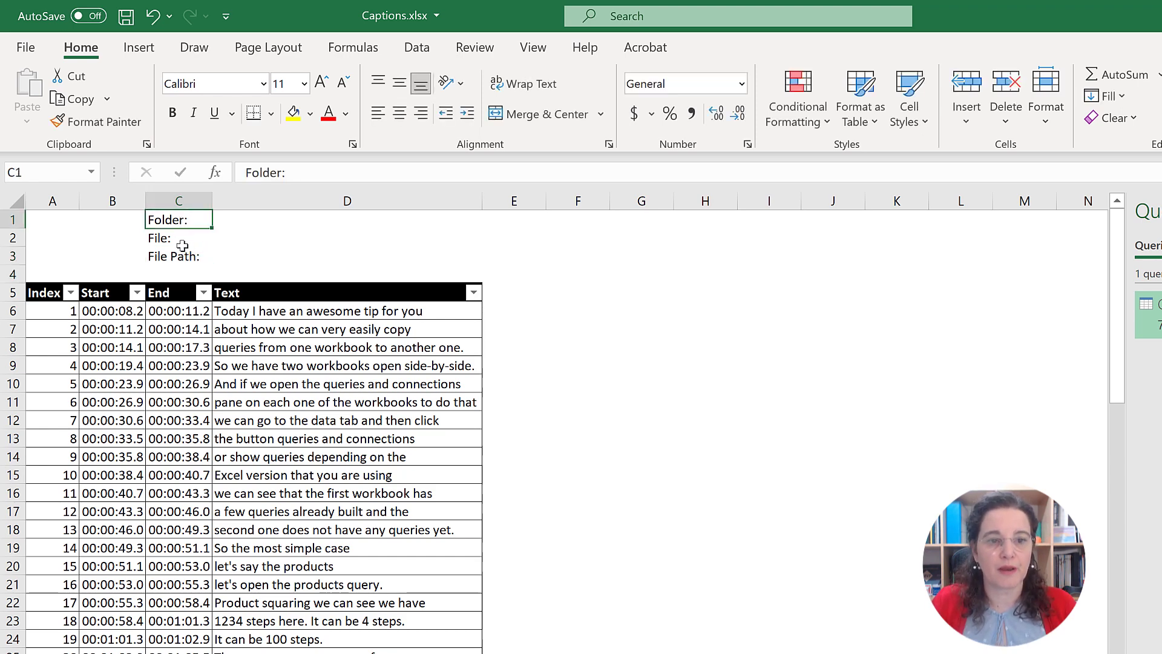
left_click_drag(183, 245, 179, 254)
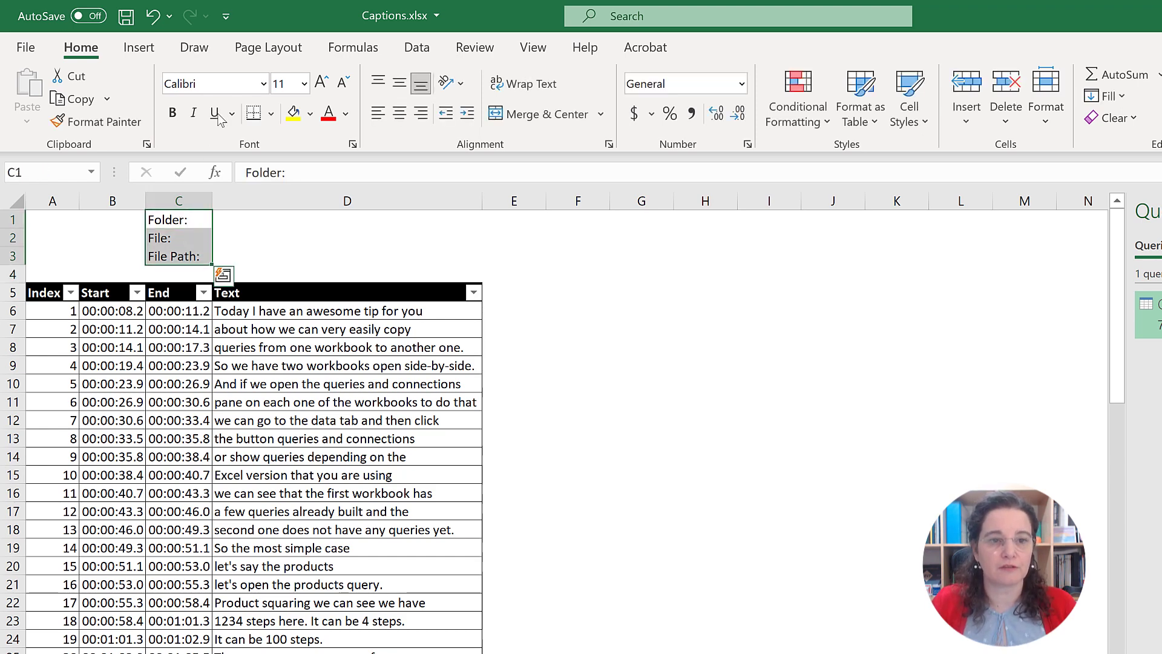
left_click(173, 114)
left_click(421, 114)
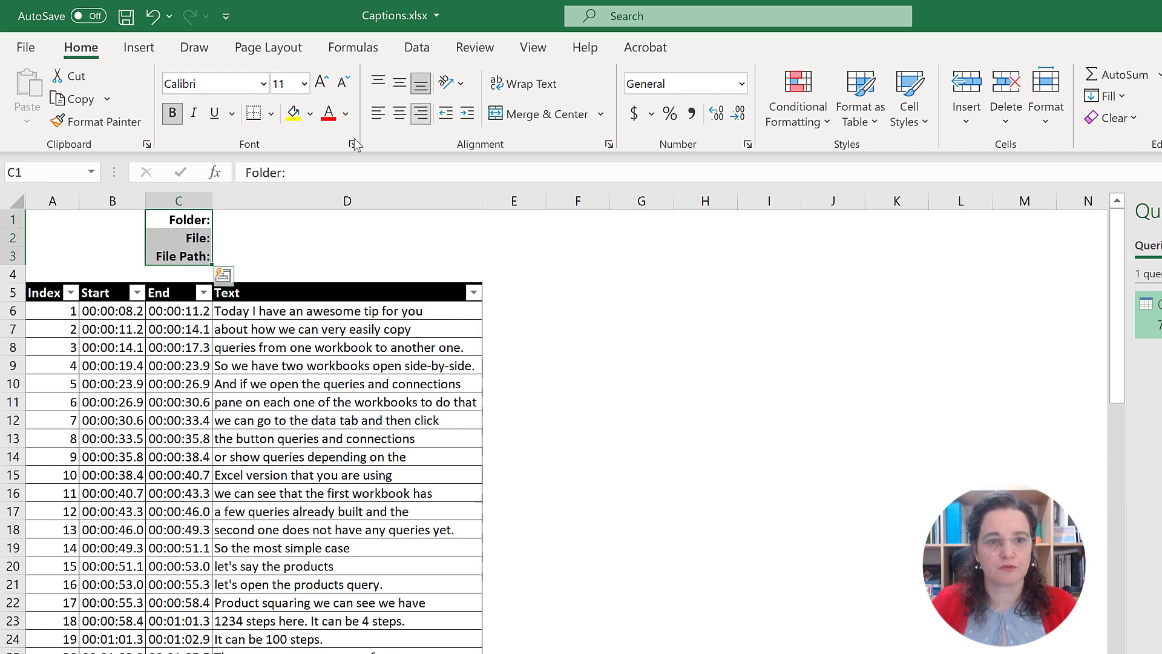
Step: Fill the input cells D1:D2 with light blue and the file path cell D3 with light gray
left_click_drag(249, 220, 248, 235)
left_click(309, 113)
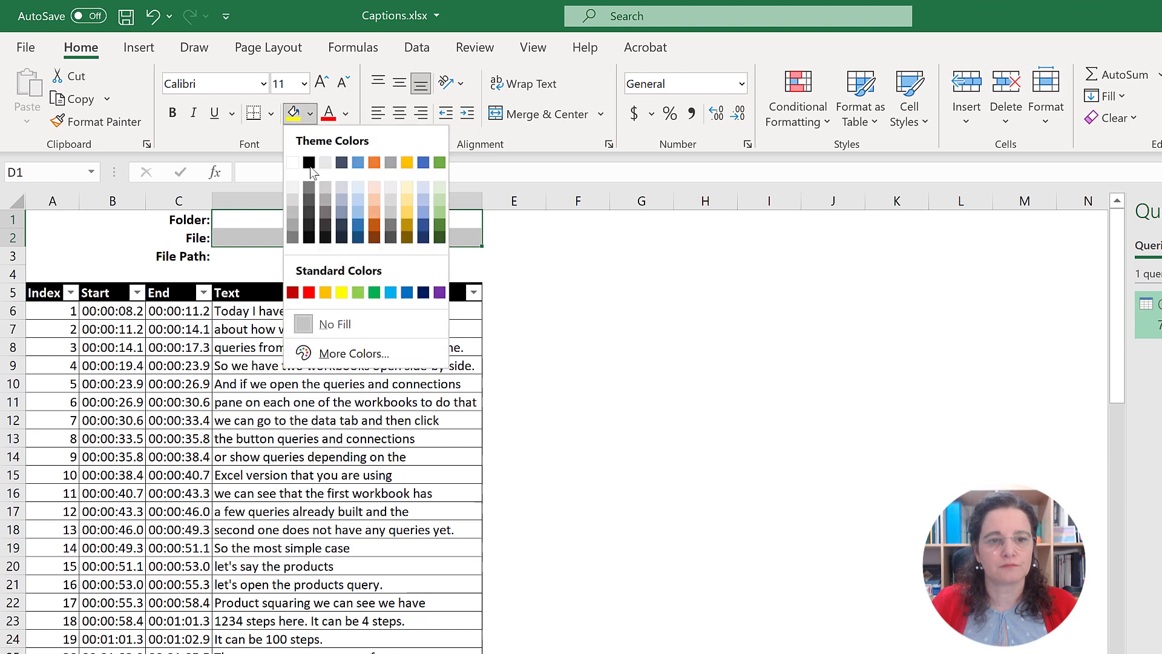
left_click(361, 189)
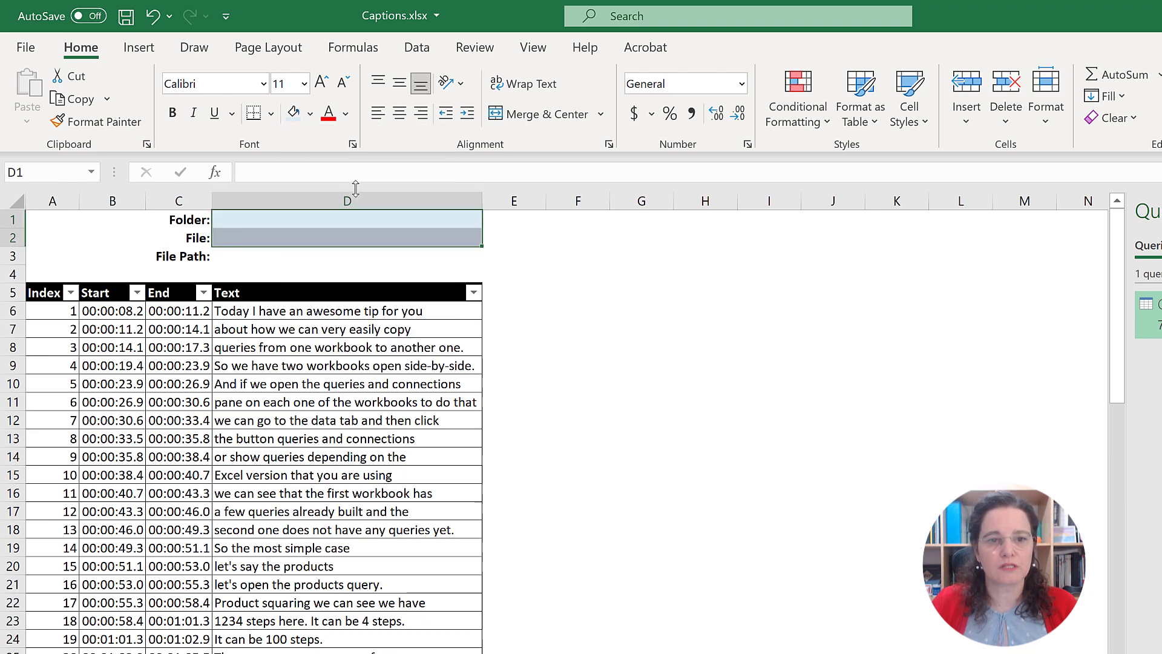
left_click(261, 255)
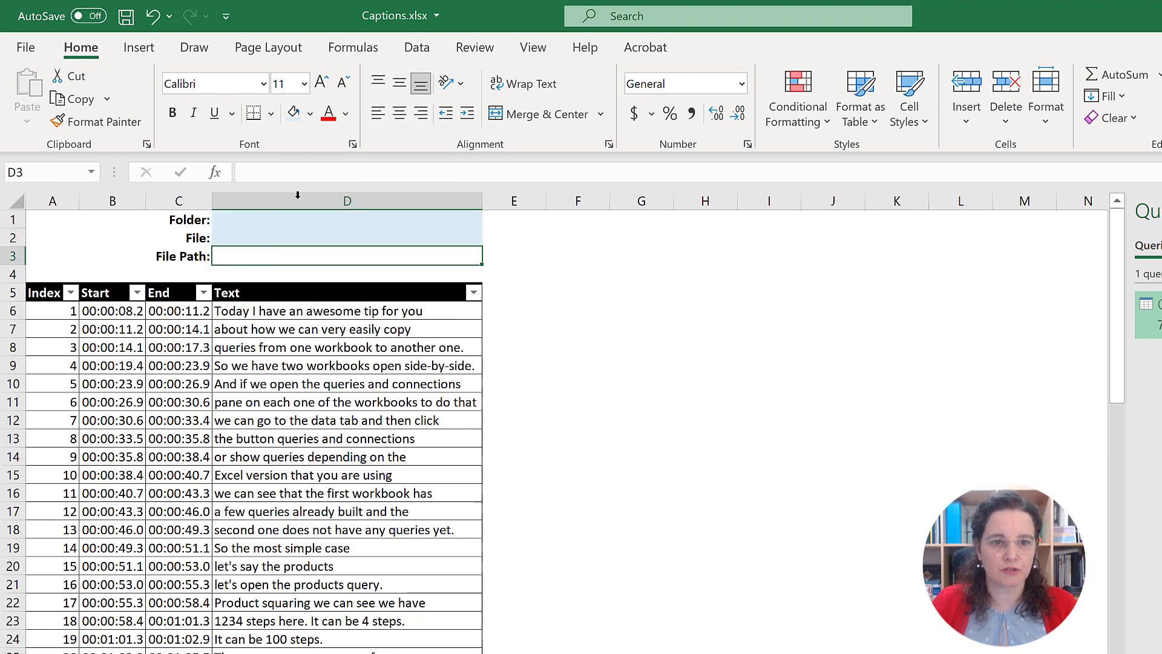
left_click(310, 113)
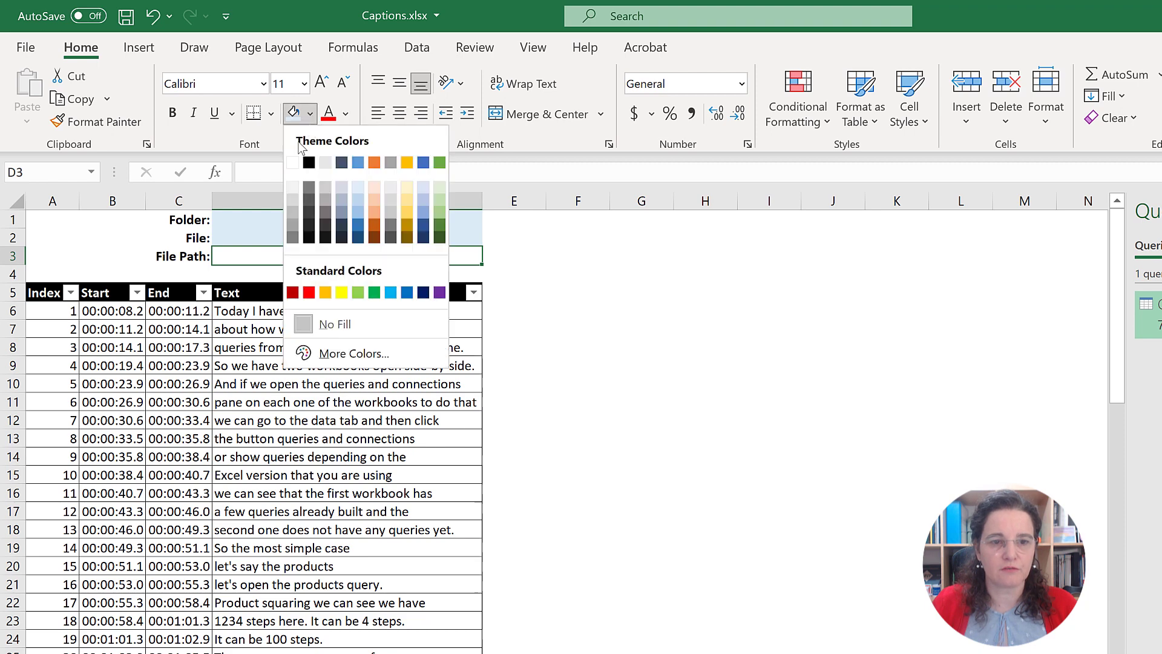
left_click(296, 198)
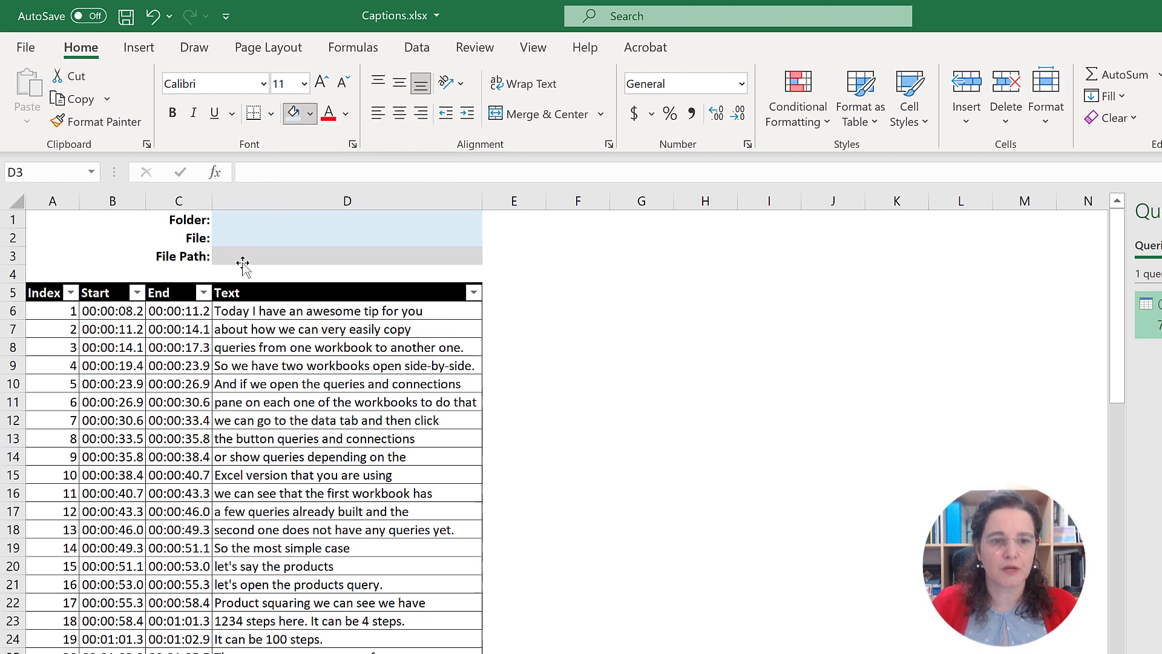
Step: Copy the full path of the Captions on Stream folder from File Explorer into cell D1
left_click(251, 224)
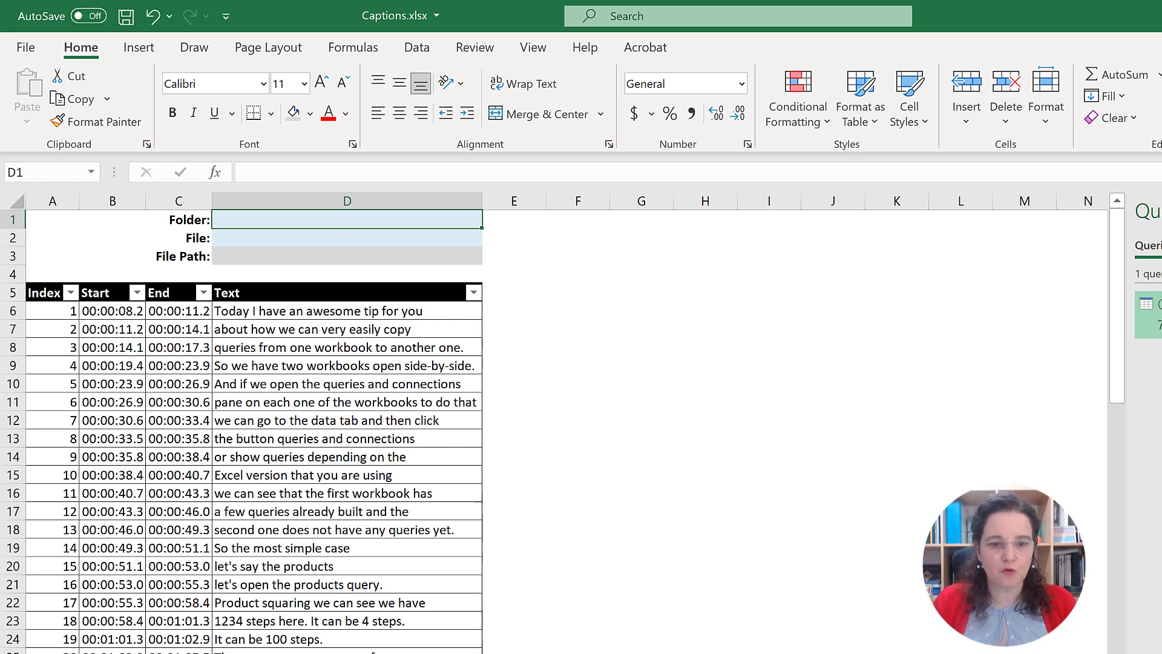
key("alt+Tab")
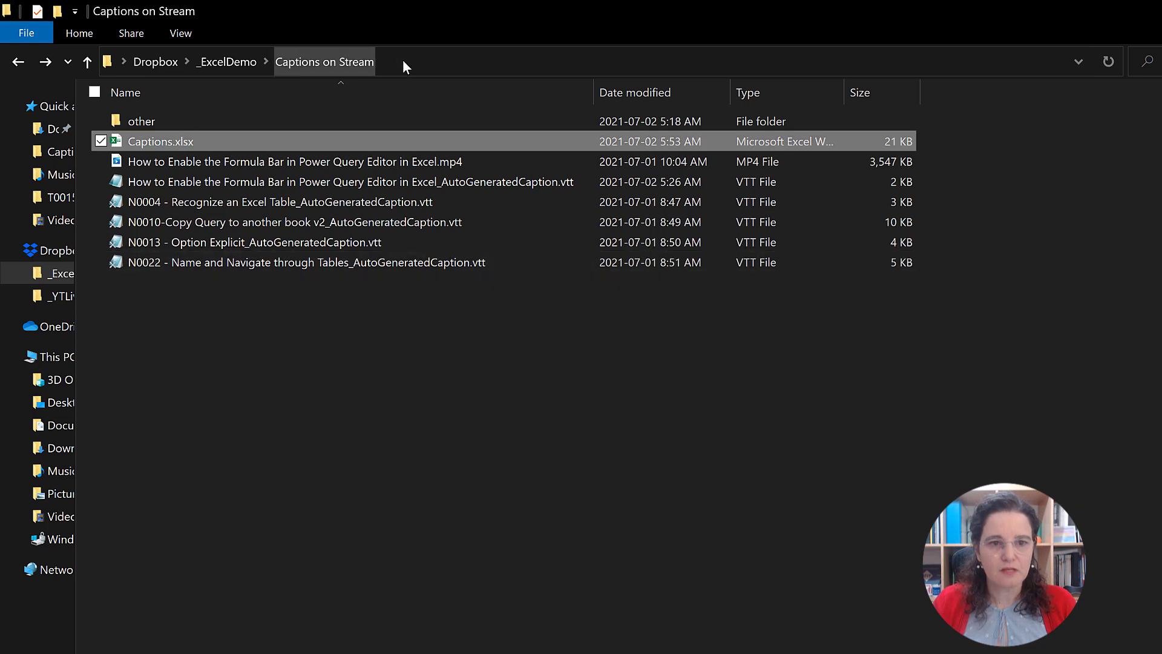
left_click(404, 59)
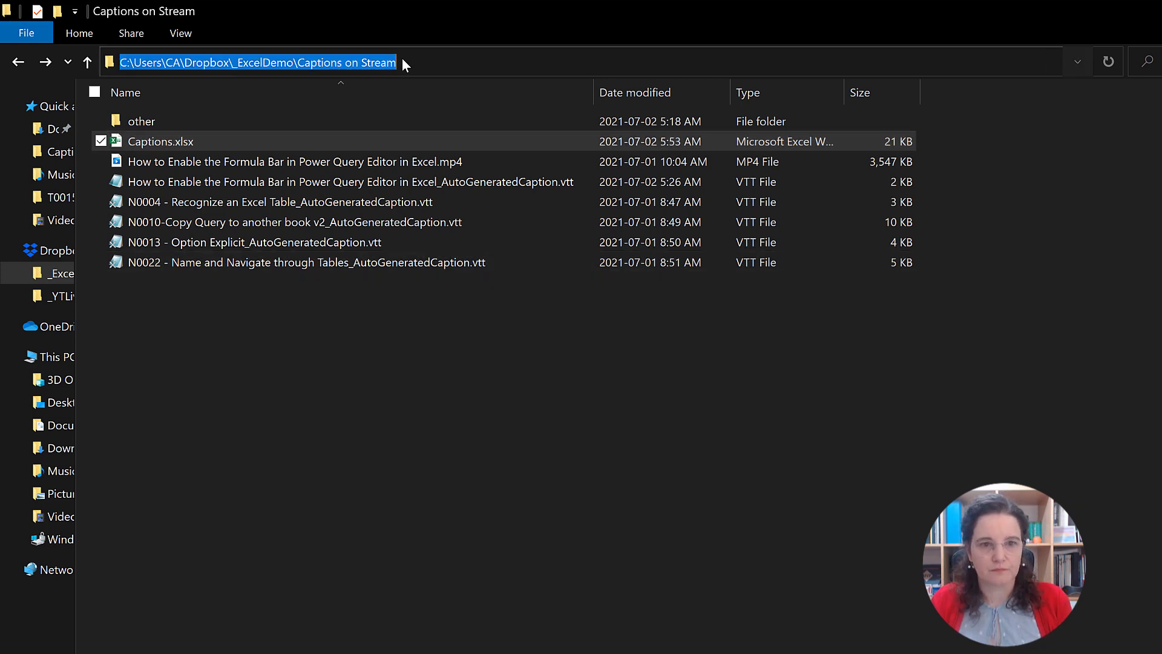
key("alt+Tab")
key("alt+Tab")
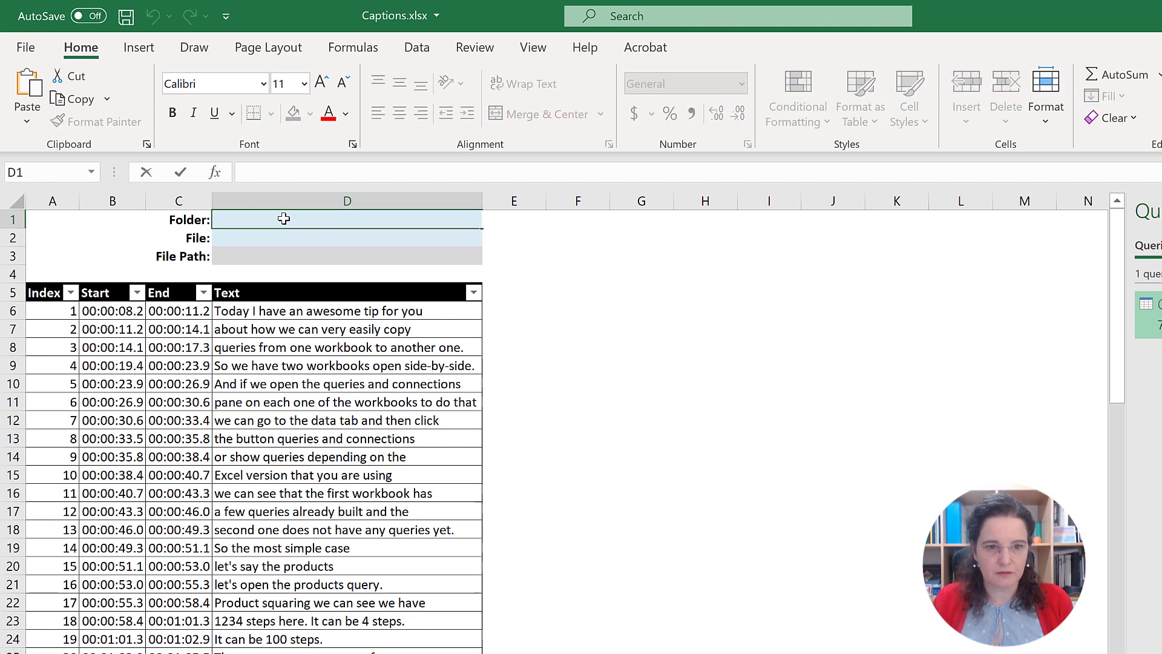
type("C:\\Users\\CA\\Dropbox\\_ExcelDemo\\Captions on Stream")
key("Return")
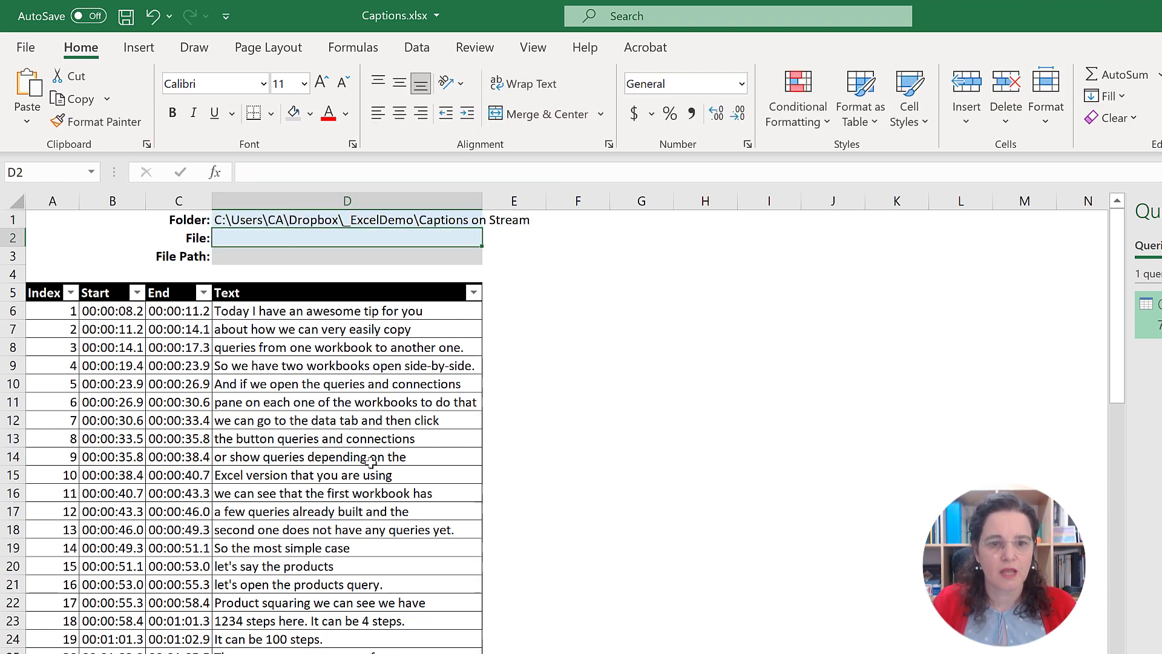
Step: Widen column D to fit the folder path and switch to the Captions on Stream folder in File Explorer
left_click_drag(482, 201, 576, 205)
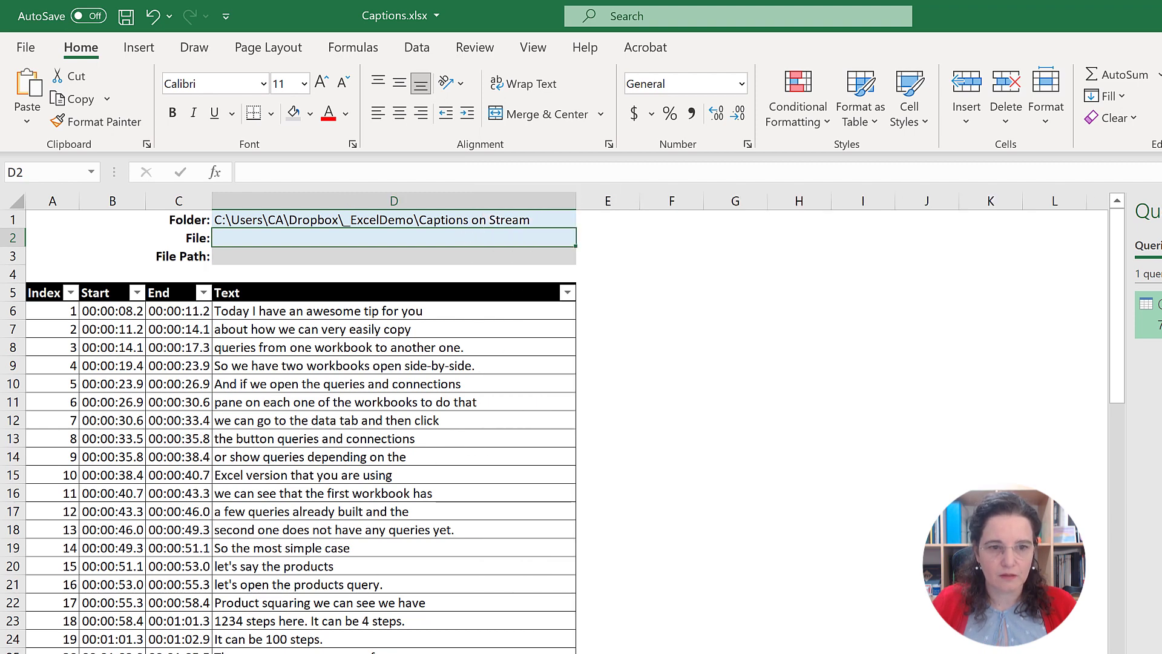
key("alt+Tab")
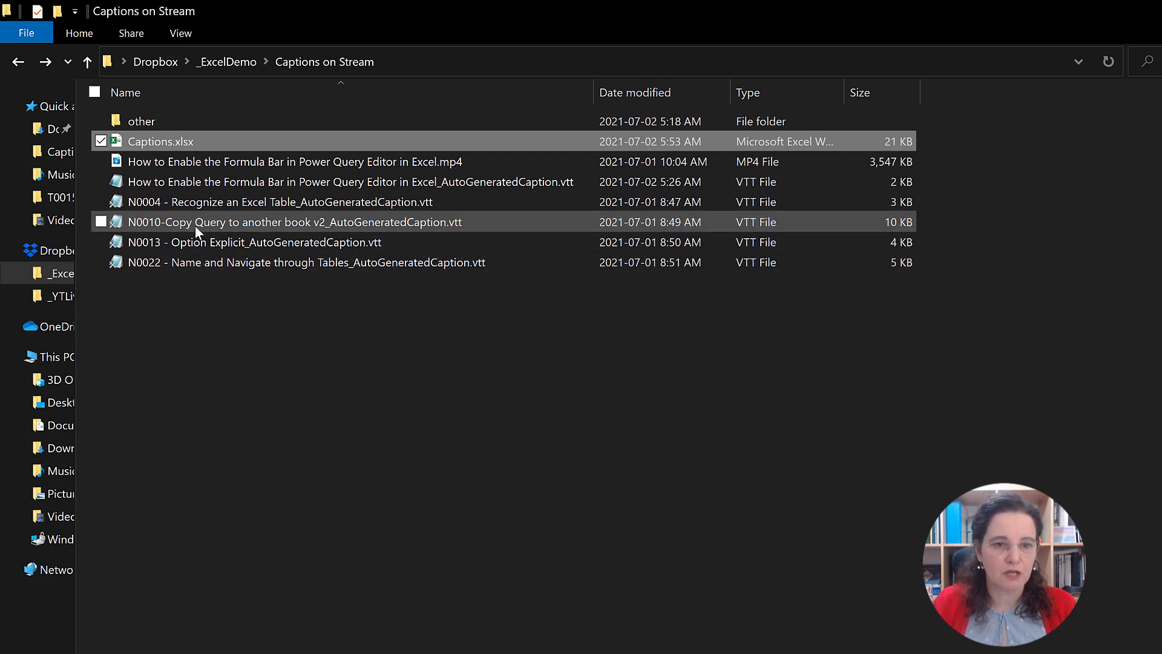
left_click(160, 223)
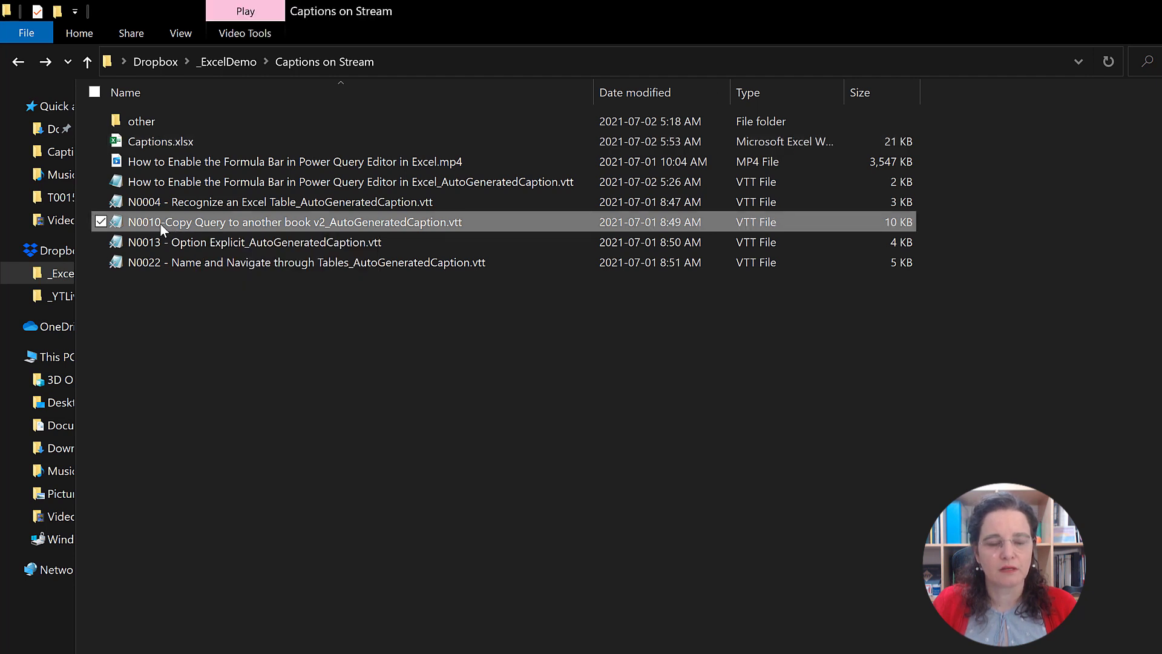
left_click(160, 223)
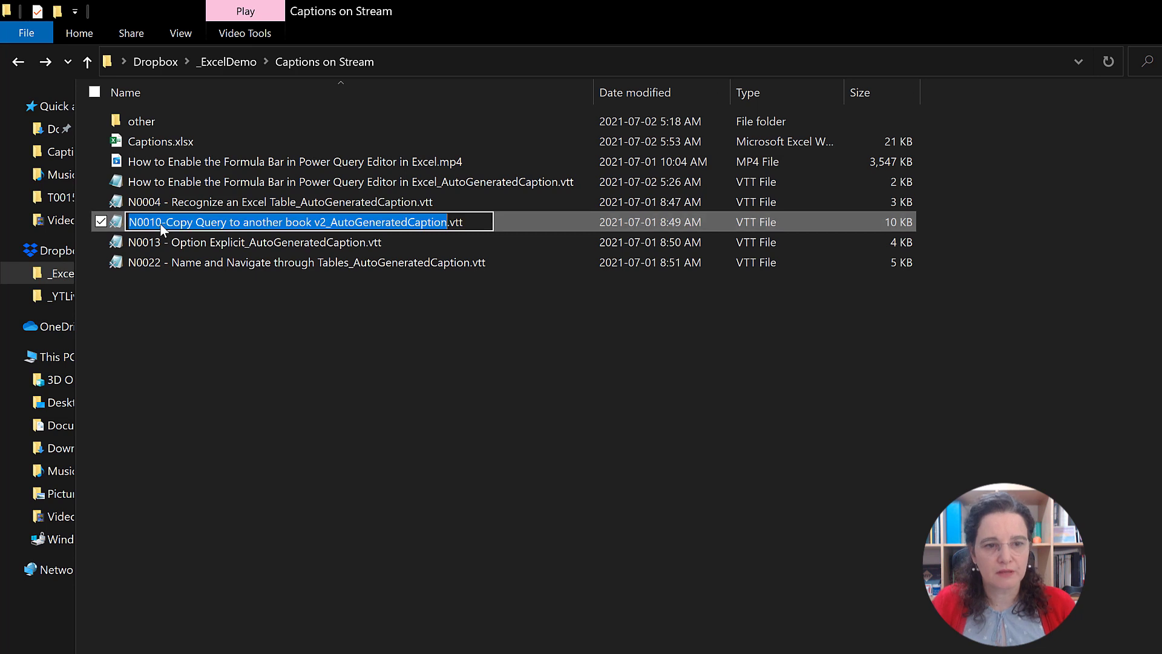
key("Return")
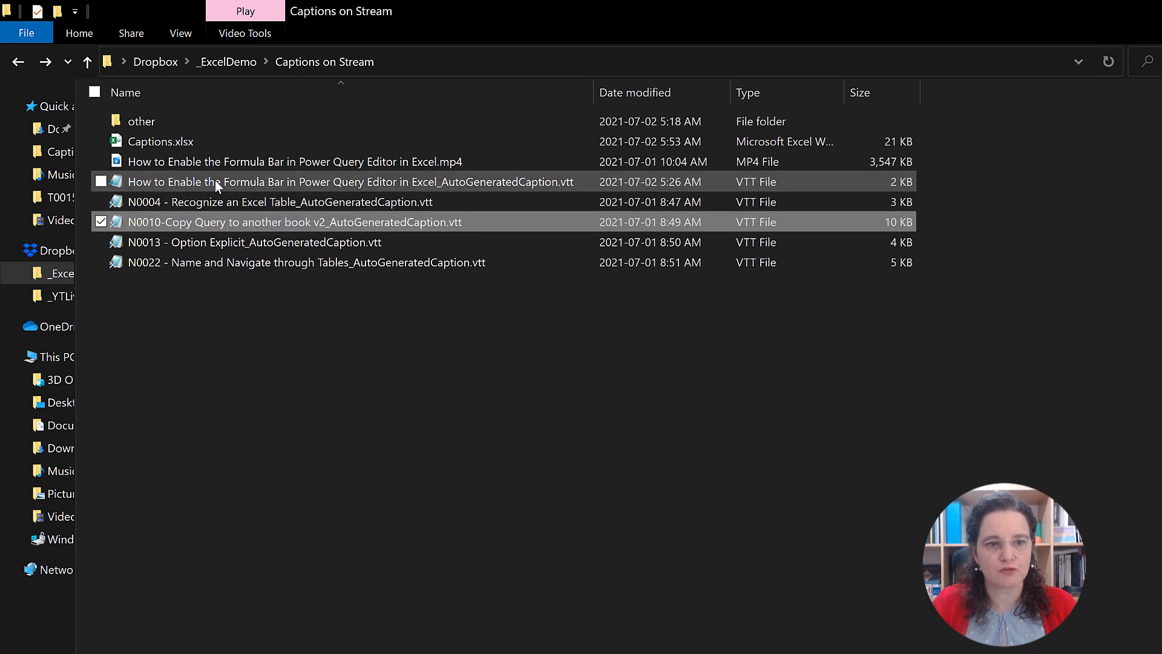
Step: Copy the name "How to Enable the Formula Bar in Power Query Editor in Excel_AutoGeneratedCaption" without extension from File Explorer into cell D2 in Excel
left_click(187, 182)
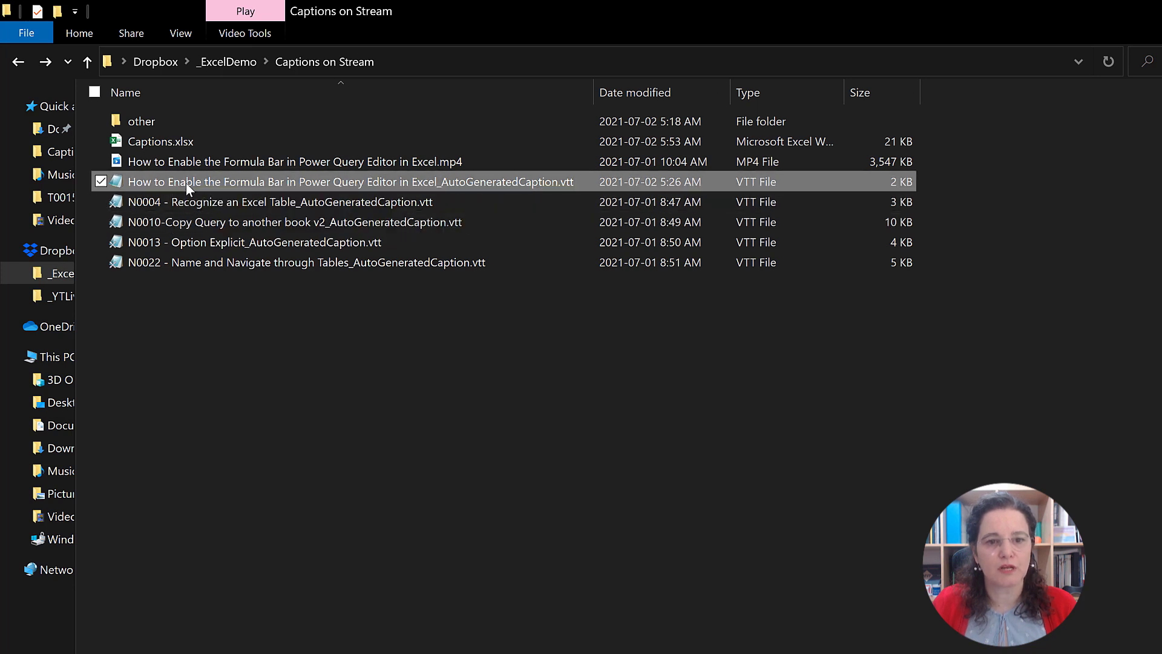
left_click(187, 183)
key("ctrl+c")
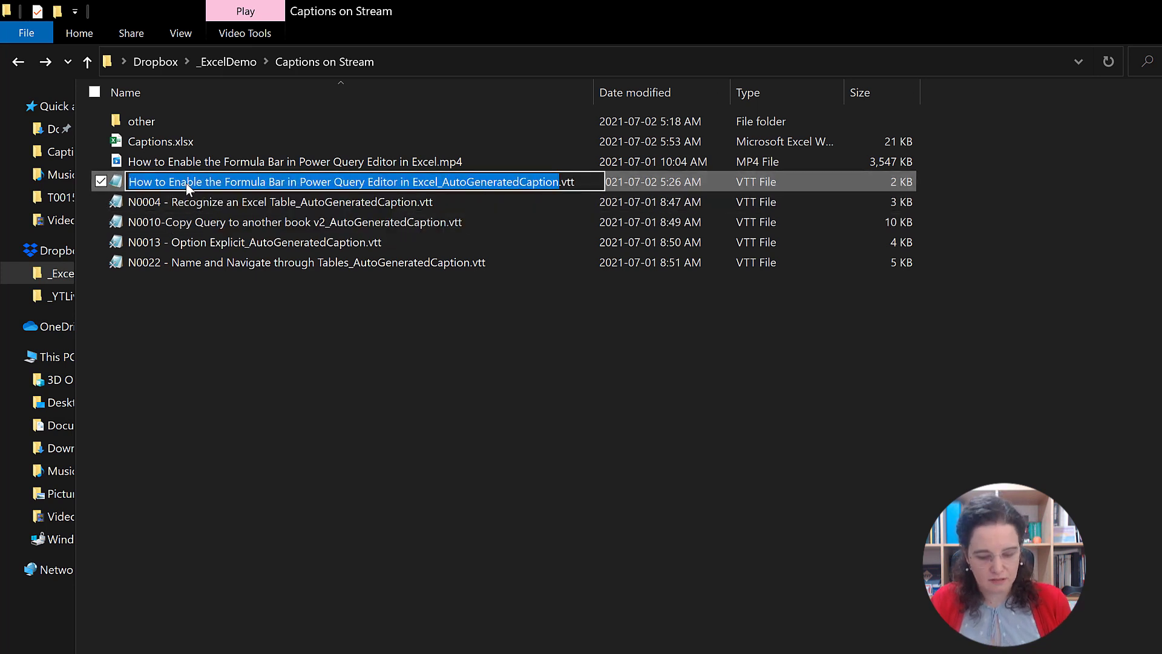
key("Escape")
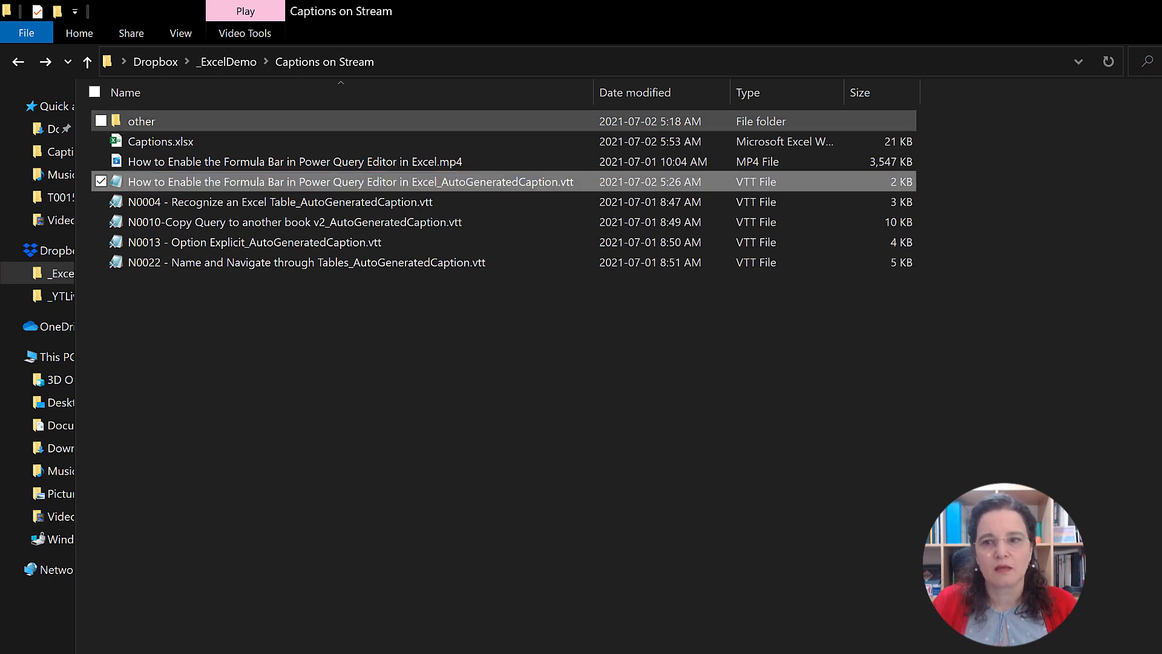
key("alt+Tab")
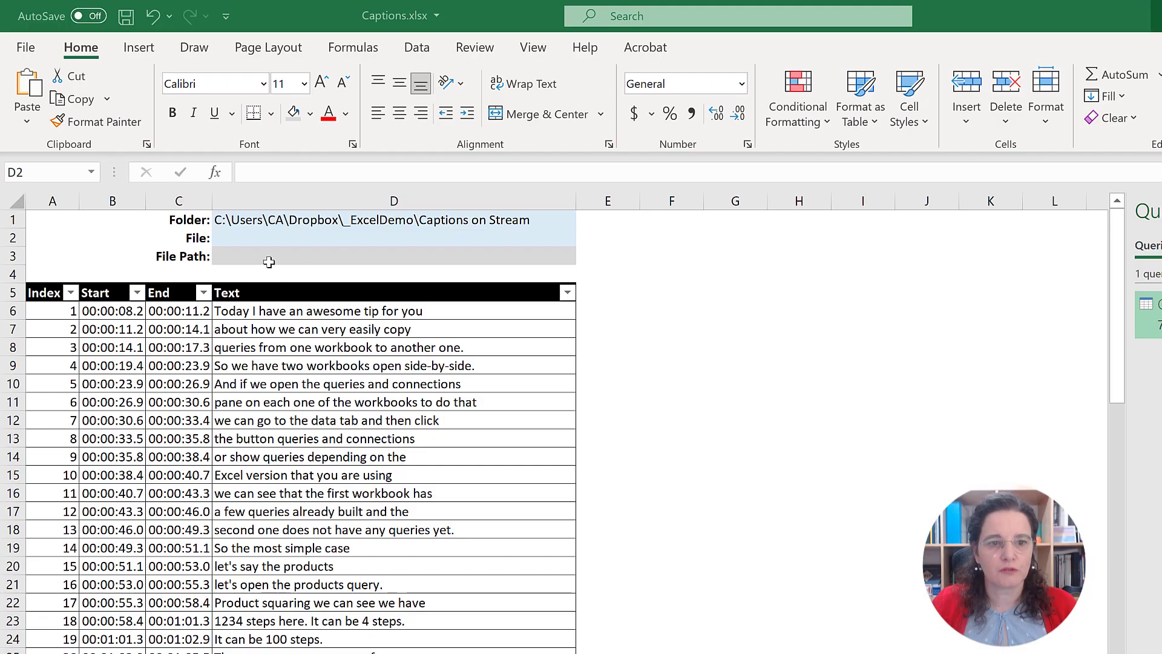
left_click(264, 243)
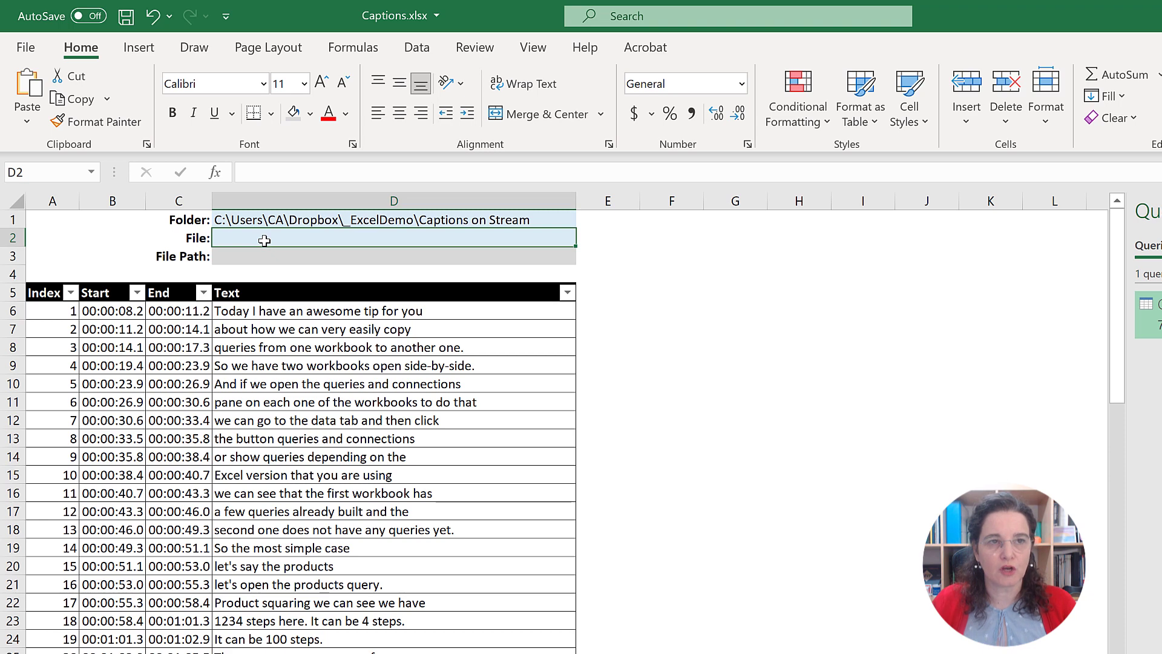
key("F2")
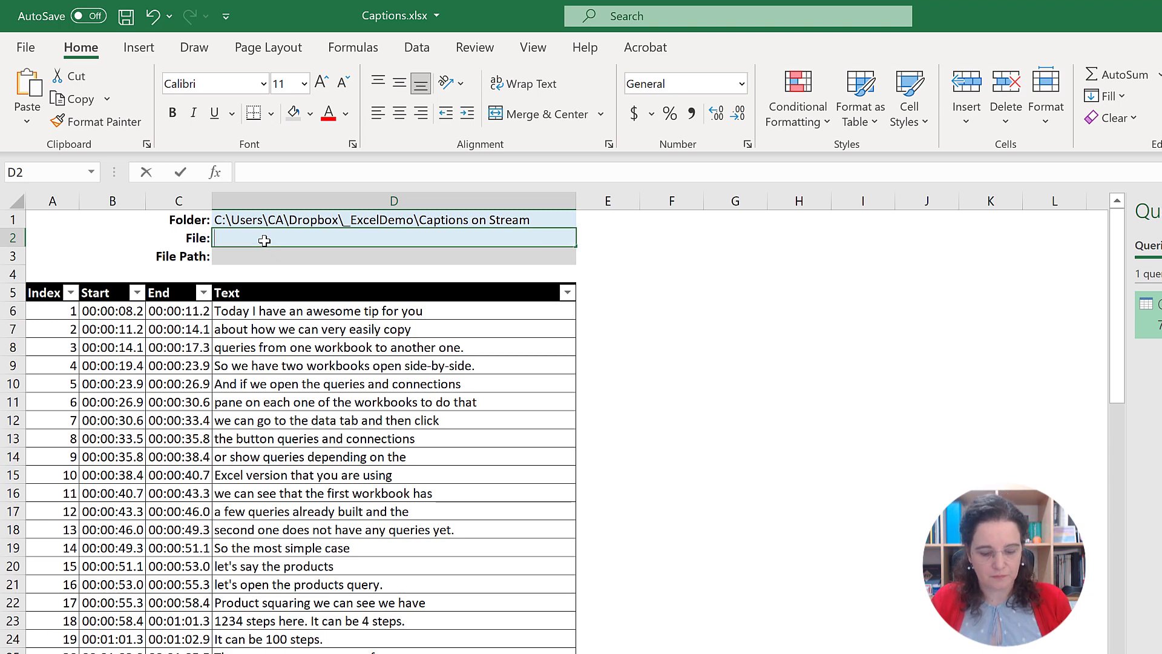
key("ctrl+v")
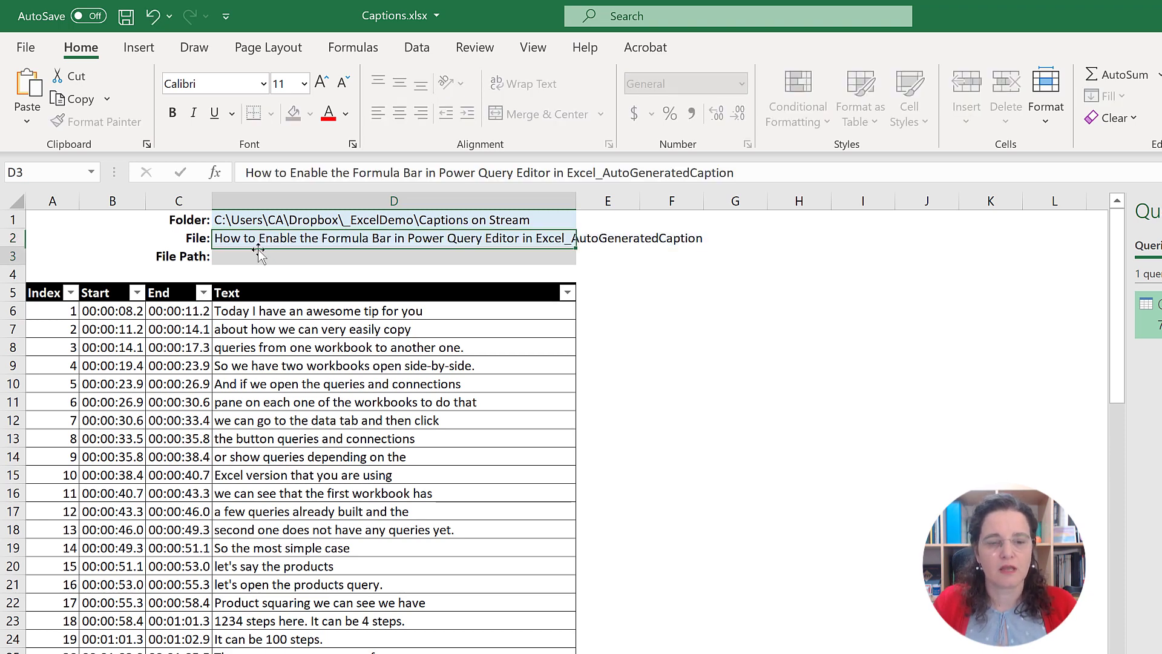
Step: Build the file path in cell D3 with the formula =D1&"\"&D2&".vtt"
left_click(259, 256)
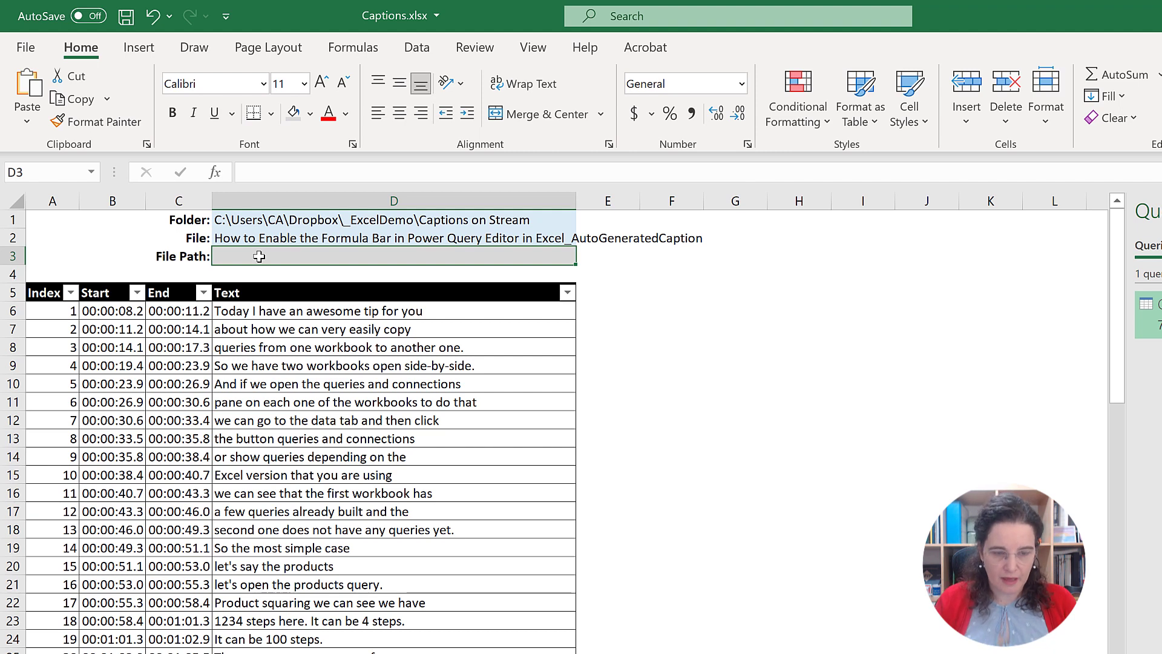
type("=")
left_click(242, 220)
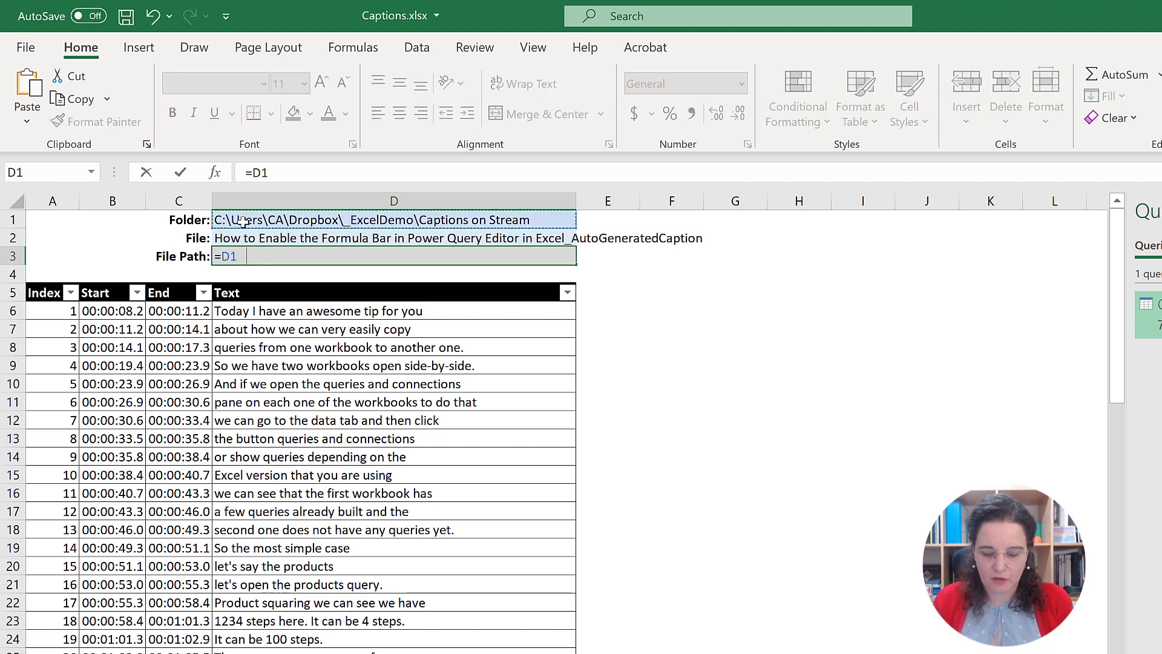
type("&")
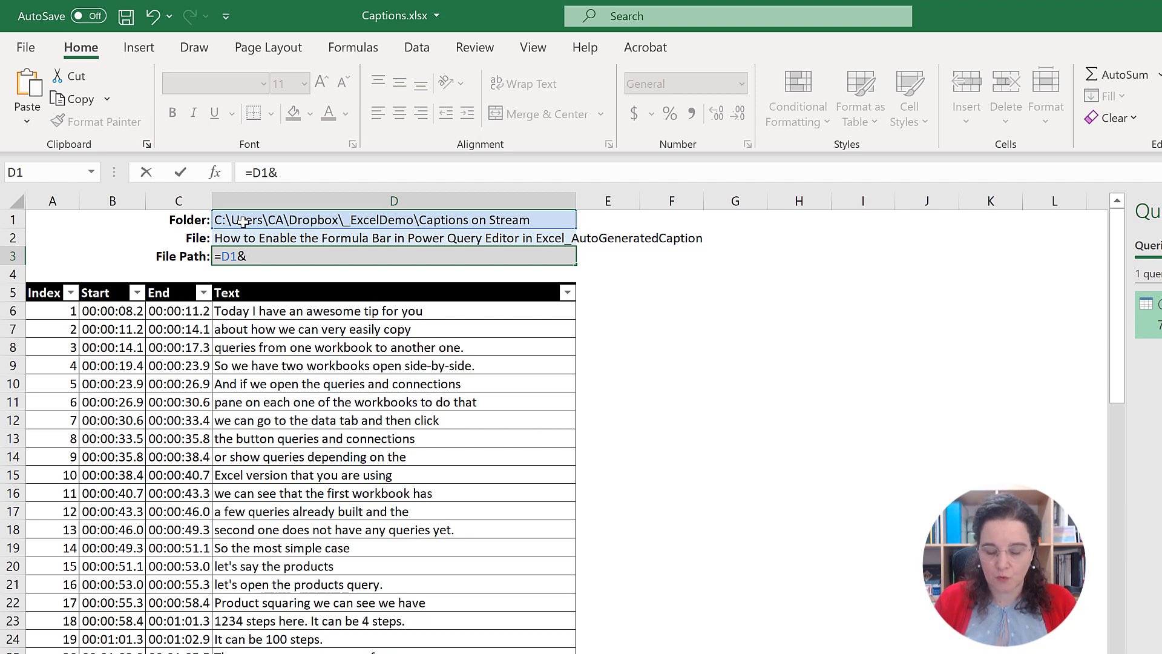
type("\"\\")
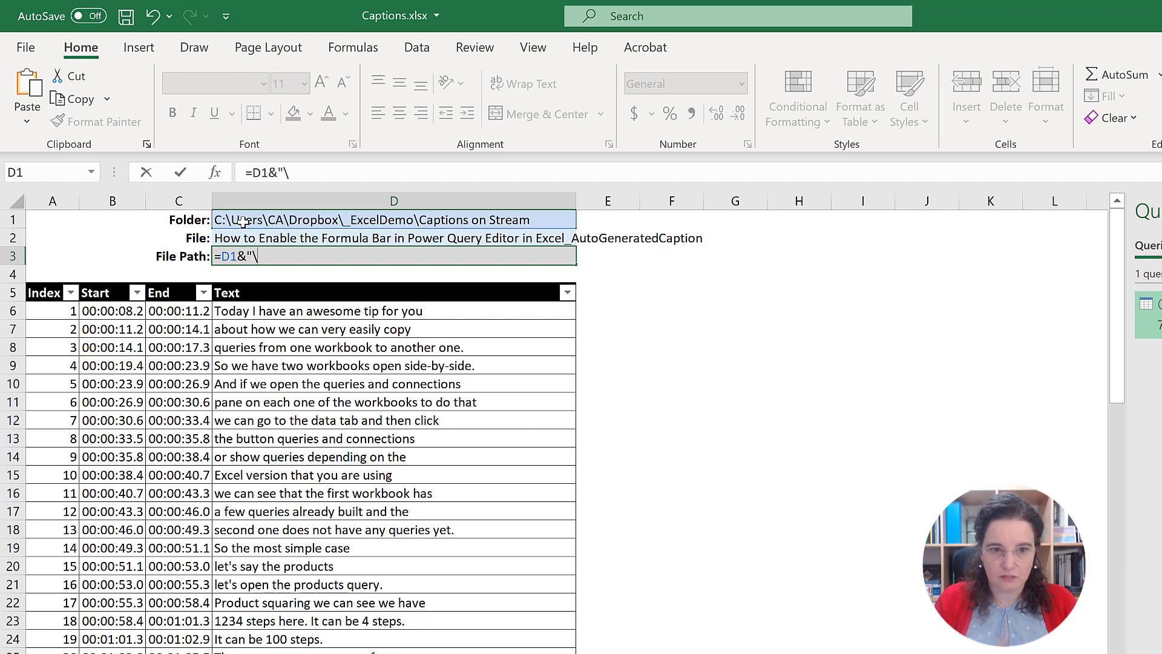
type("\"")
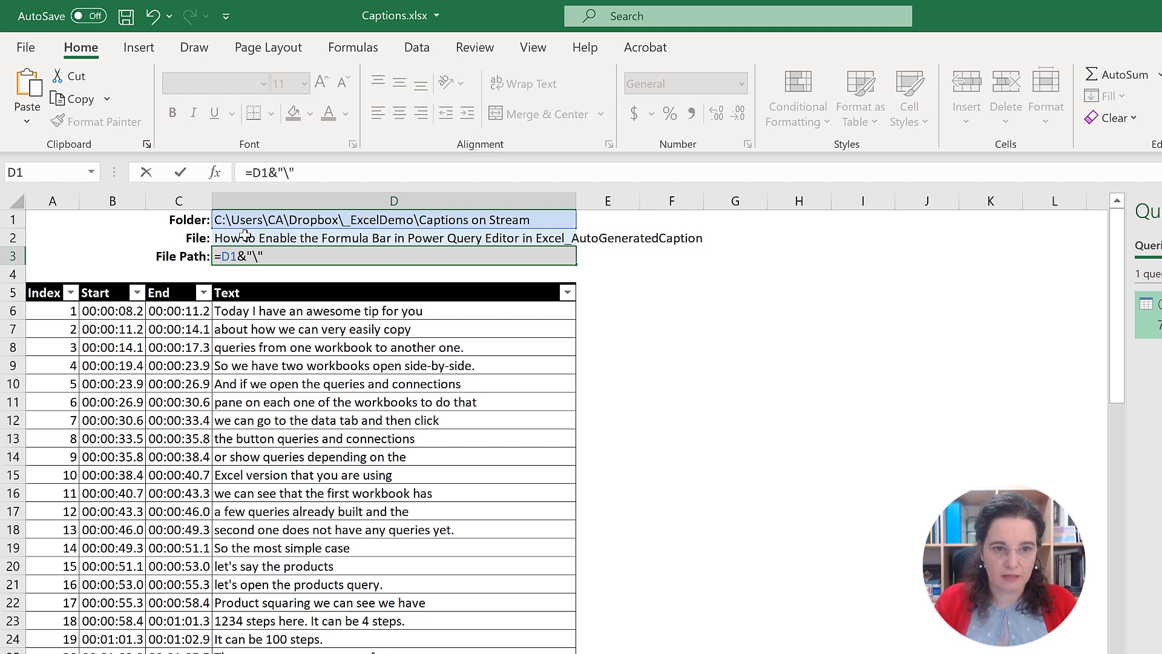
type("&")
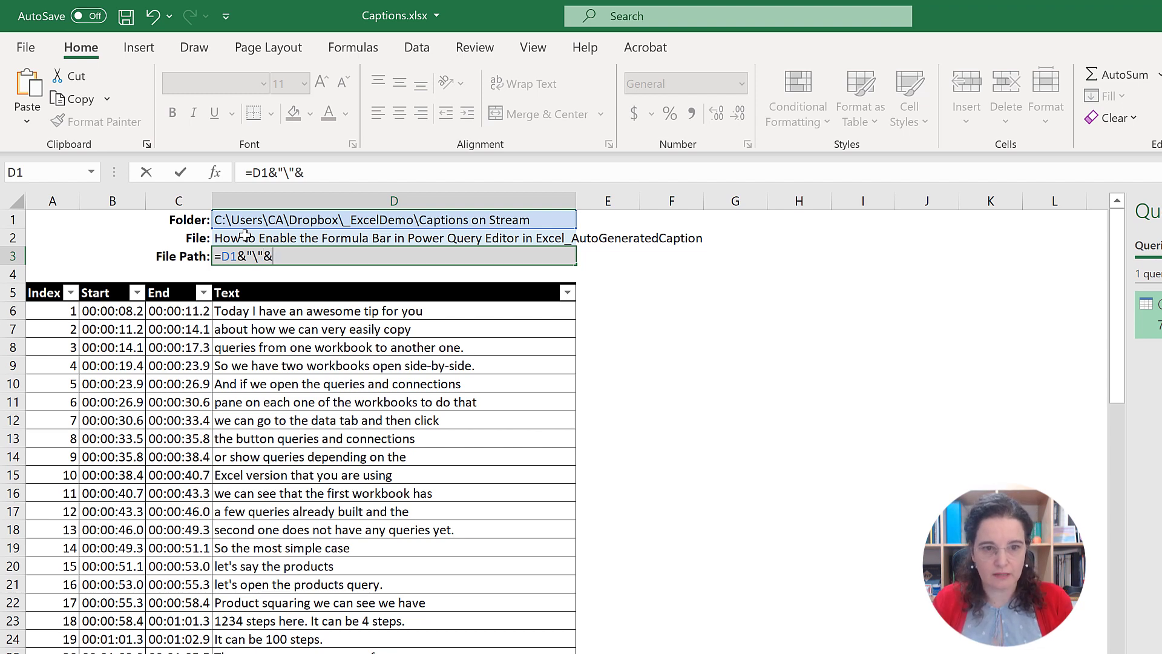
left_click(245, 236)
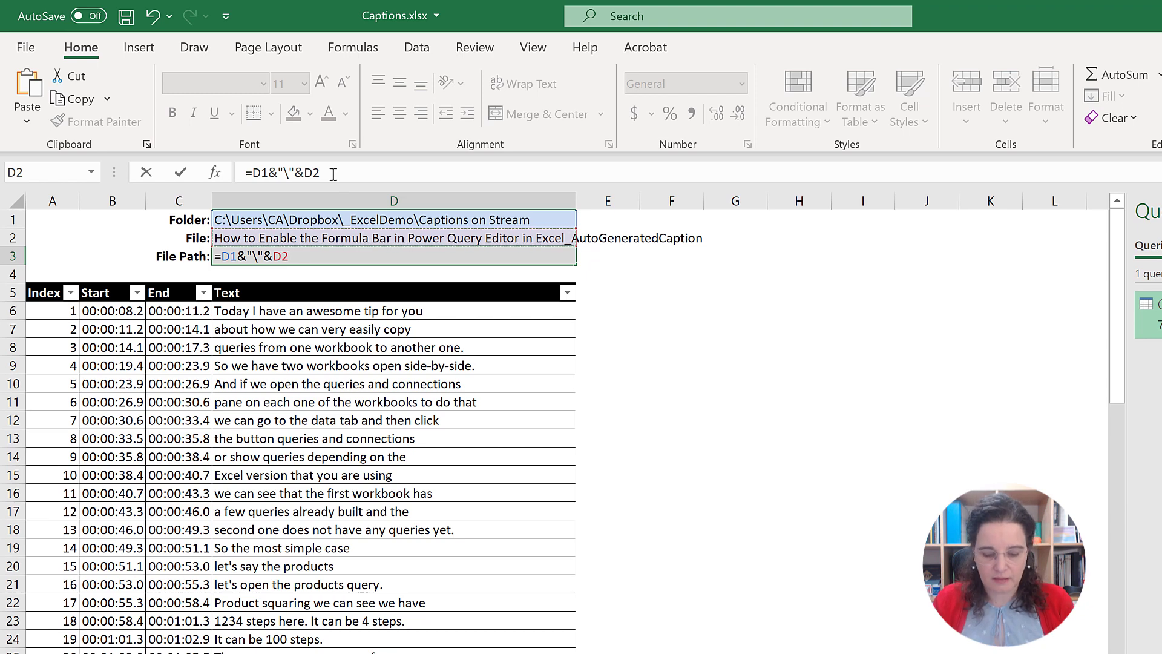
type("&")
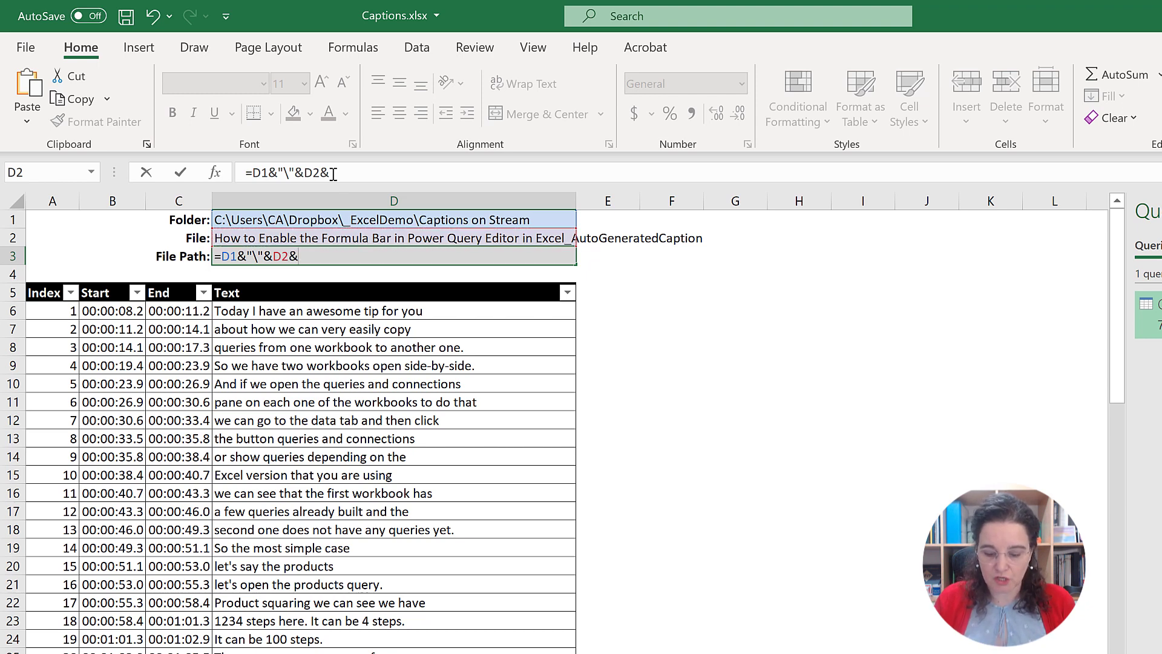
type("\"")
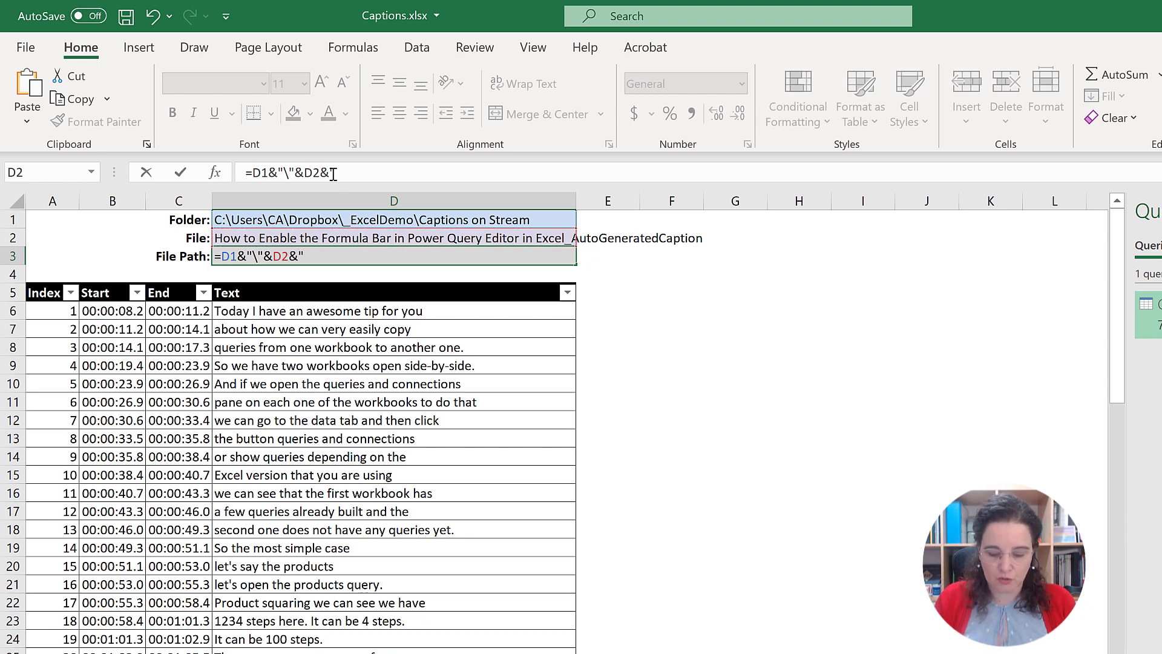
type(".vtt\"")
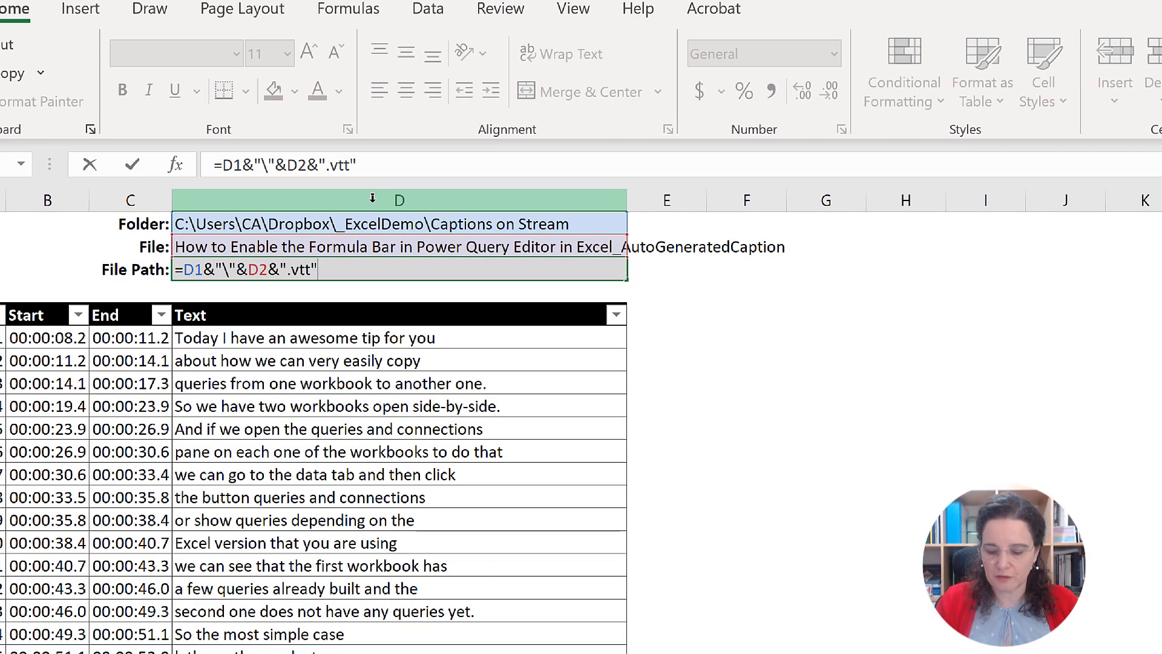
key("ctrl+Return")
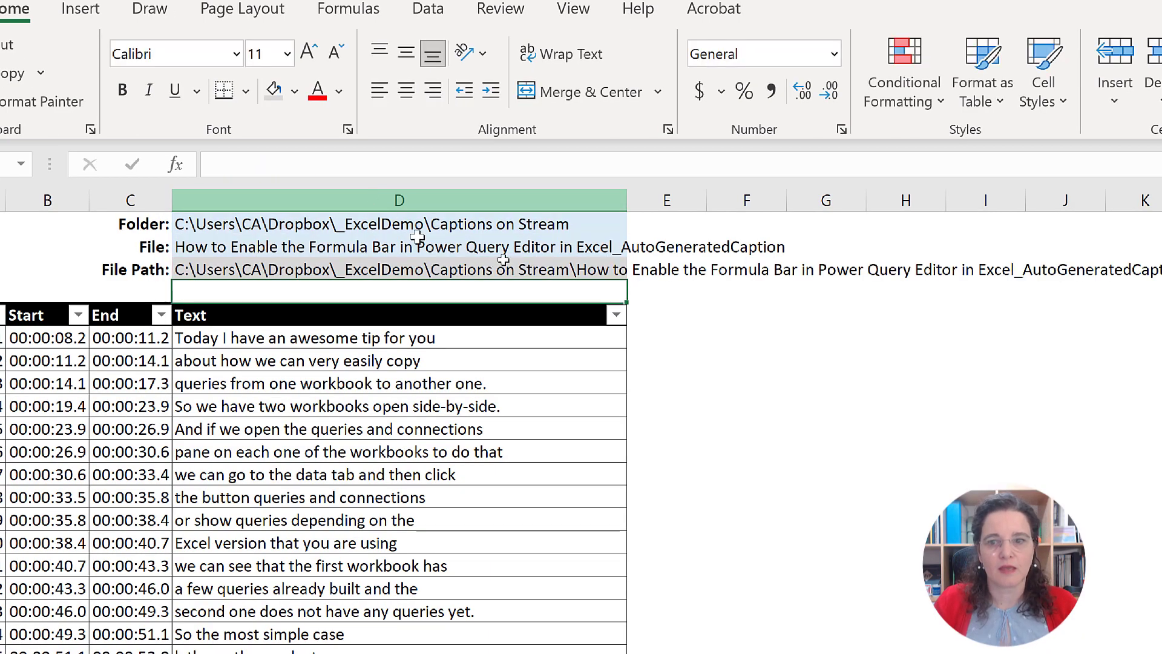
Step: Assign the name CaptionsFile to the file path cell D3
left_click(253, 269)
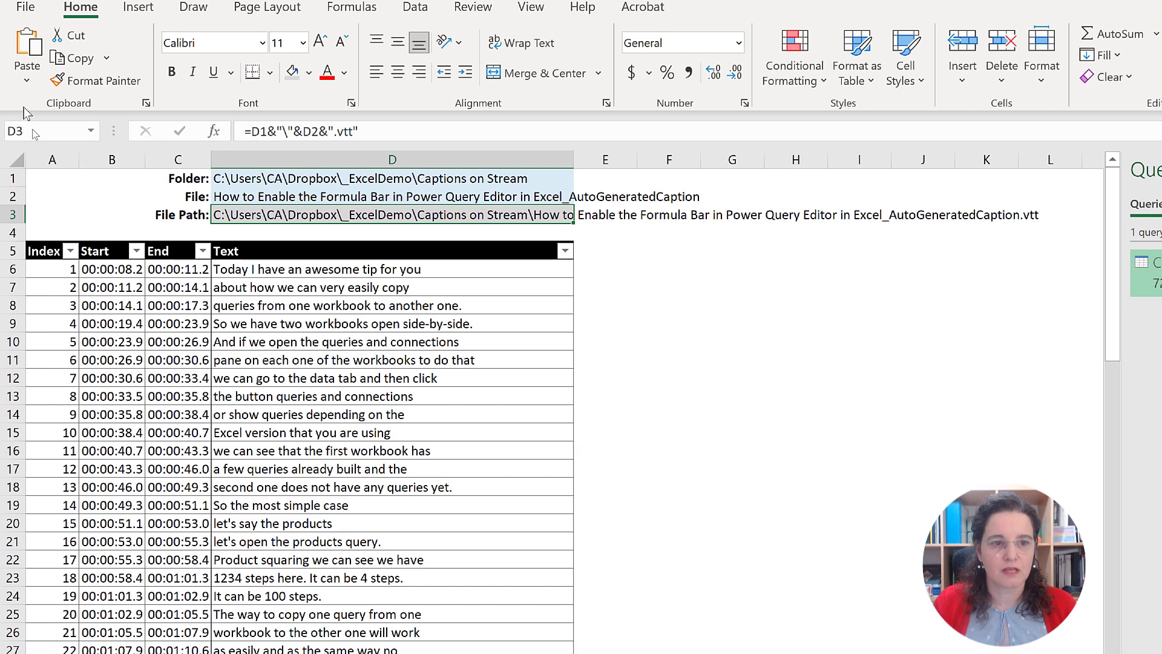
left_click(44, 128)
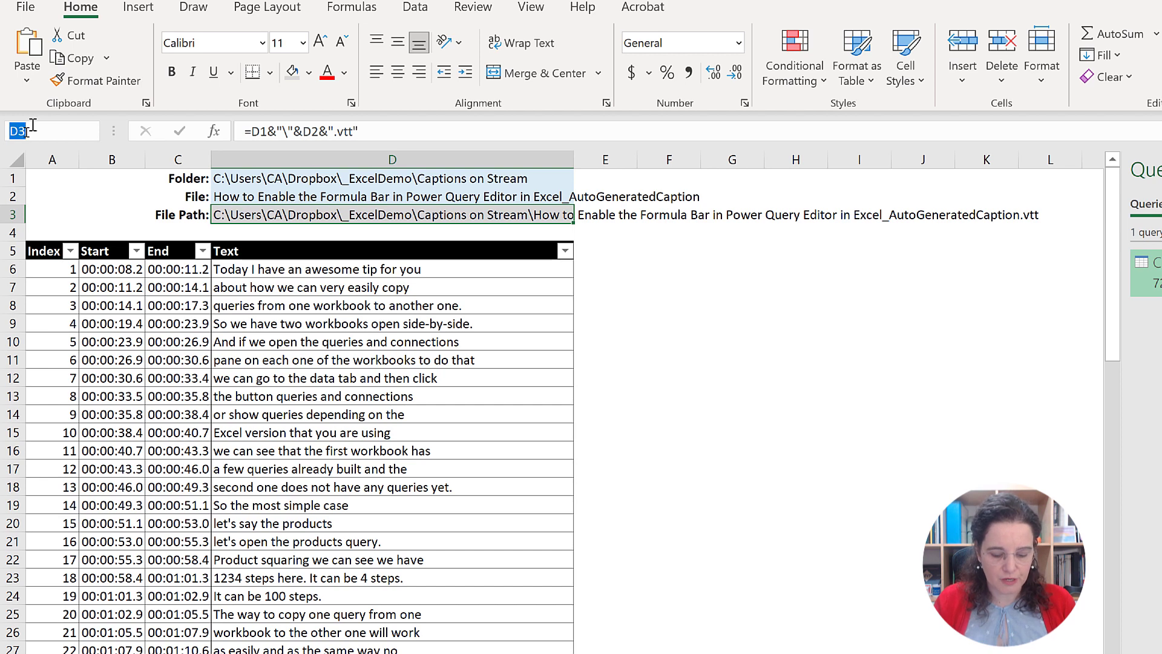
type("Ca")
type("pt")
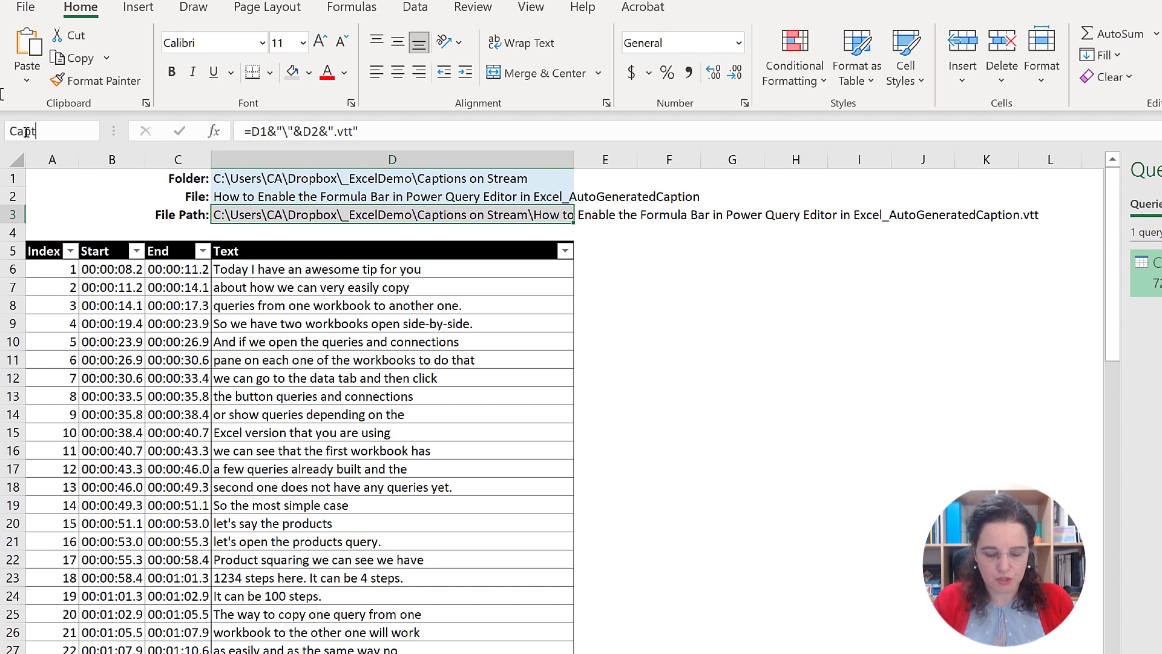
type("ionsFile")
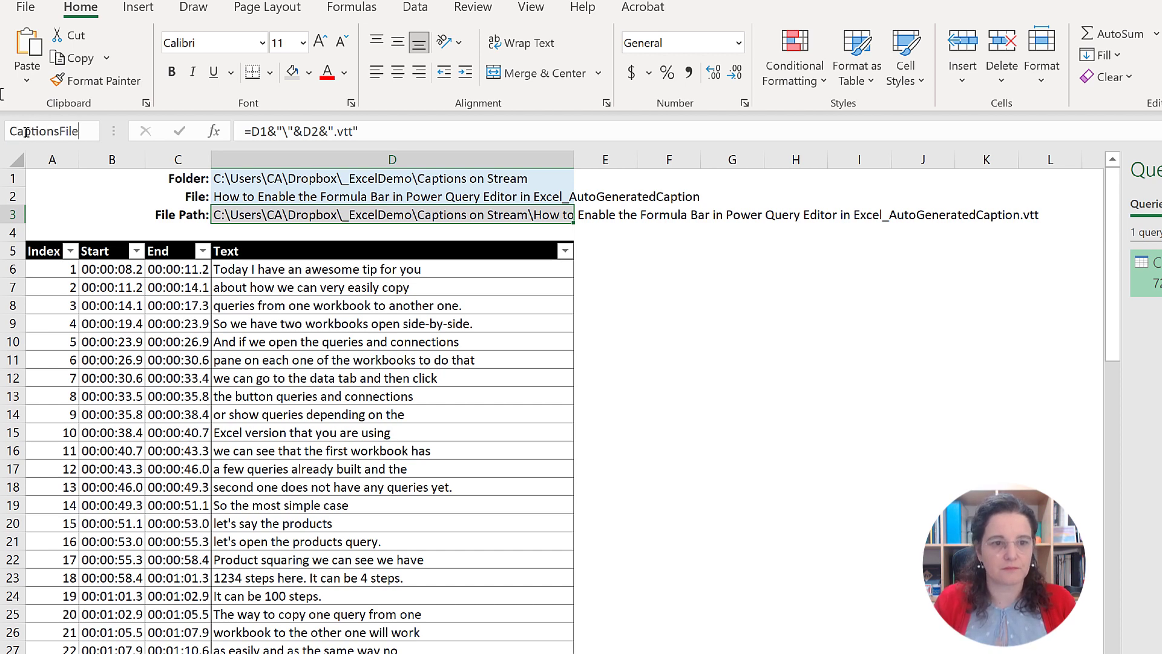
key("Return")
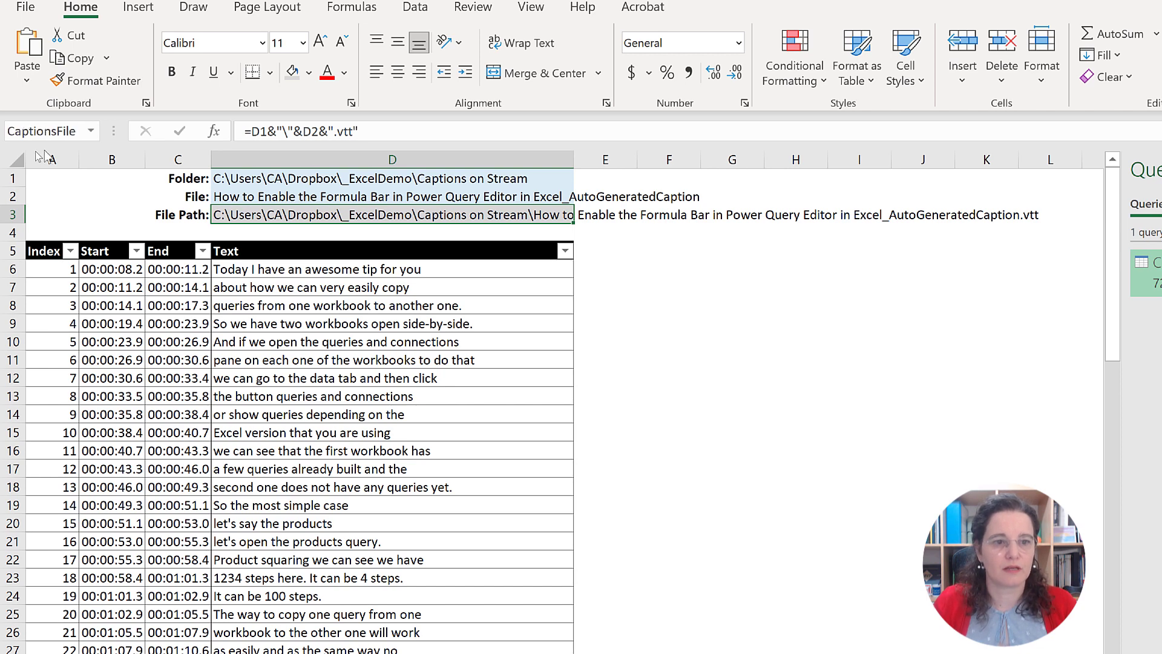
left_click(39, 132)
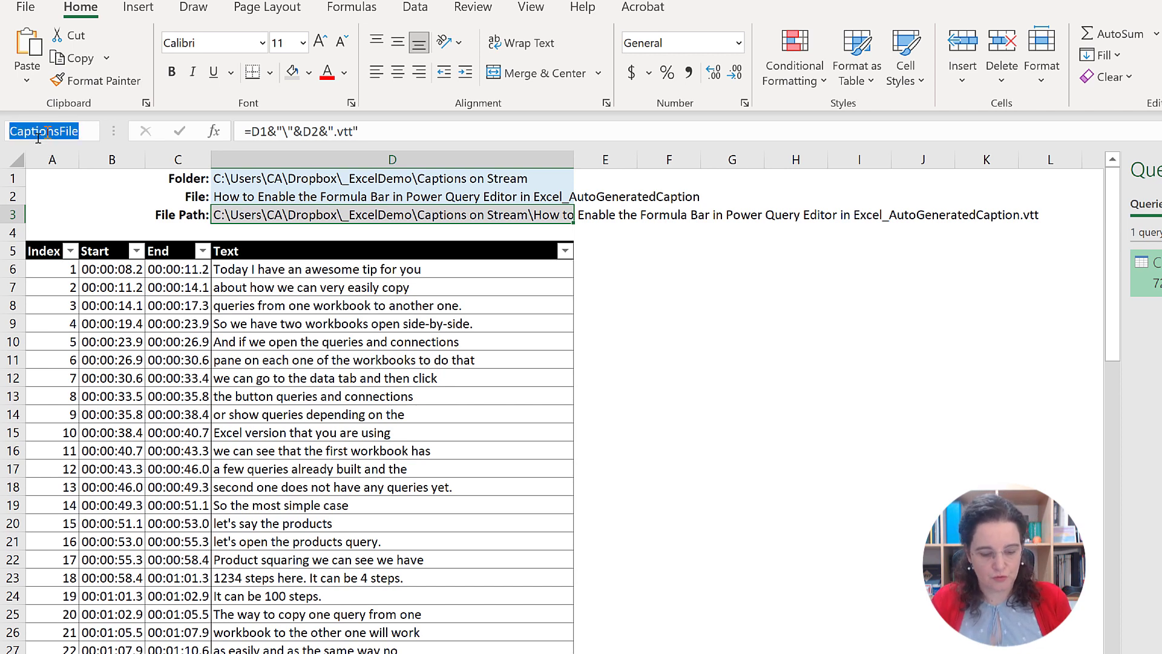
key("Escape")
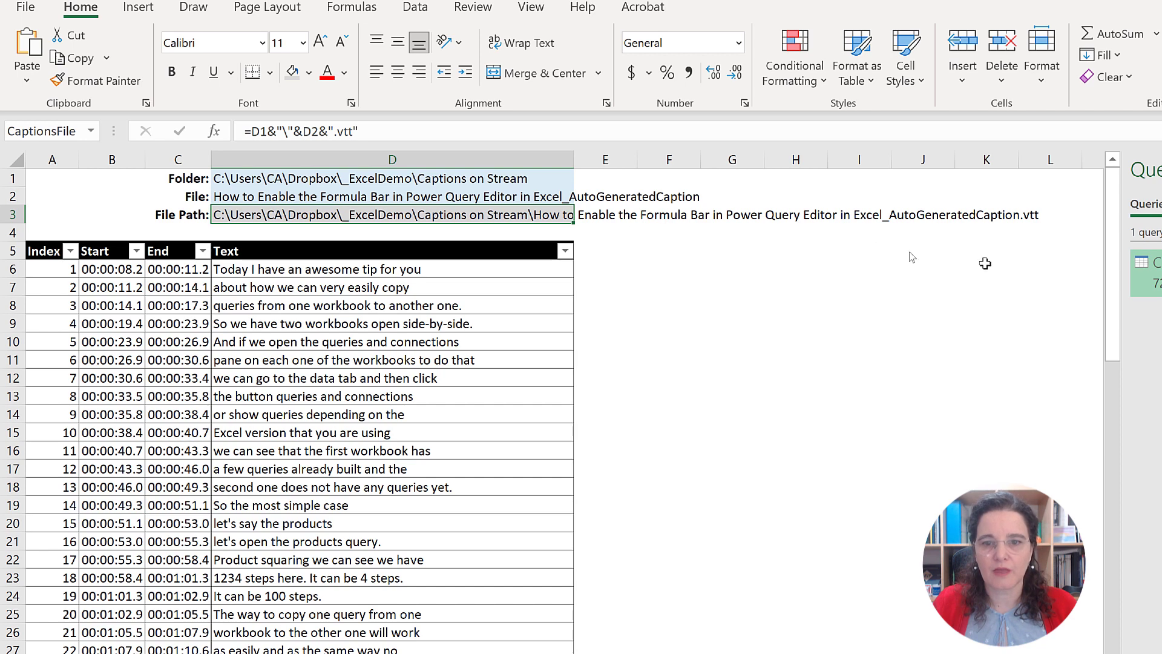
Step: Open the Captions query in Power Query Editor and show its M code in the Advanced Editor
left_click(1027, 280)
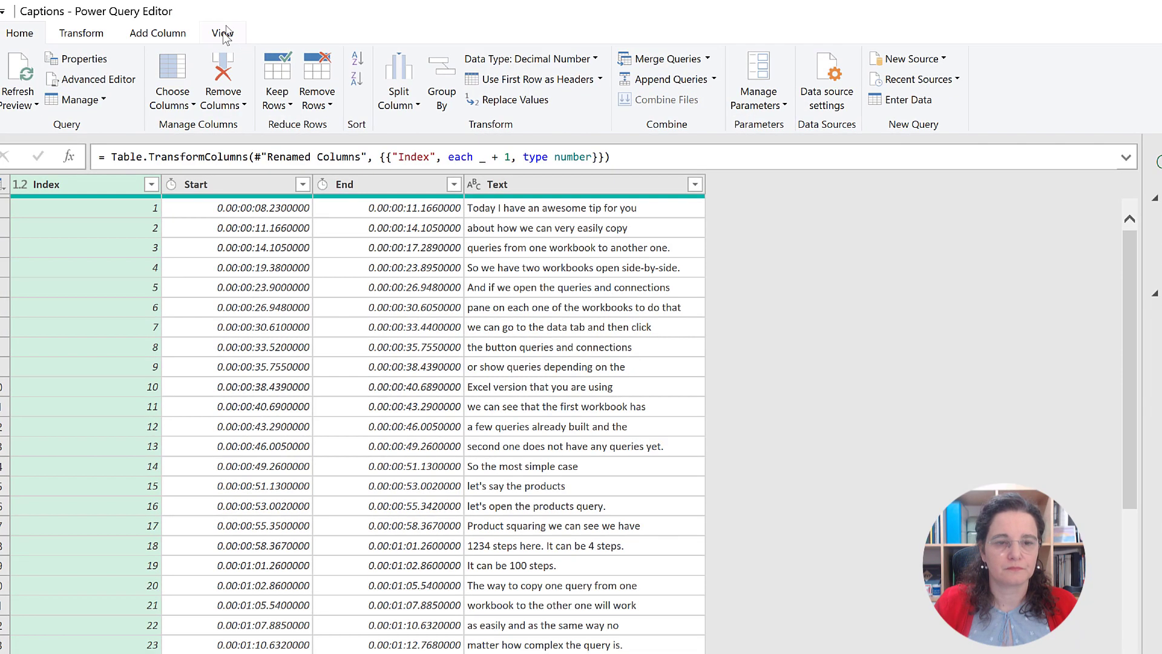
left_click(238, 28)
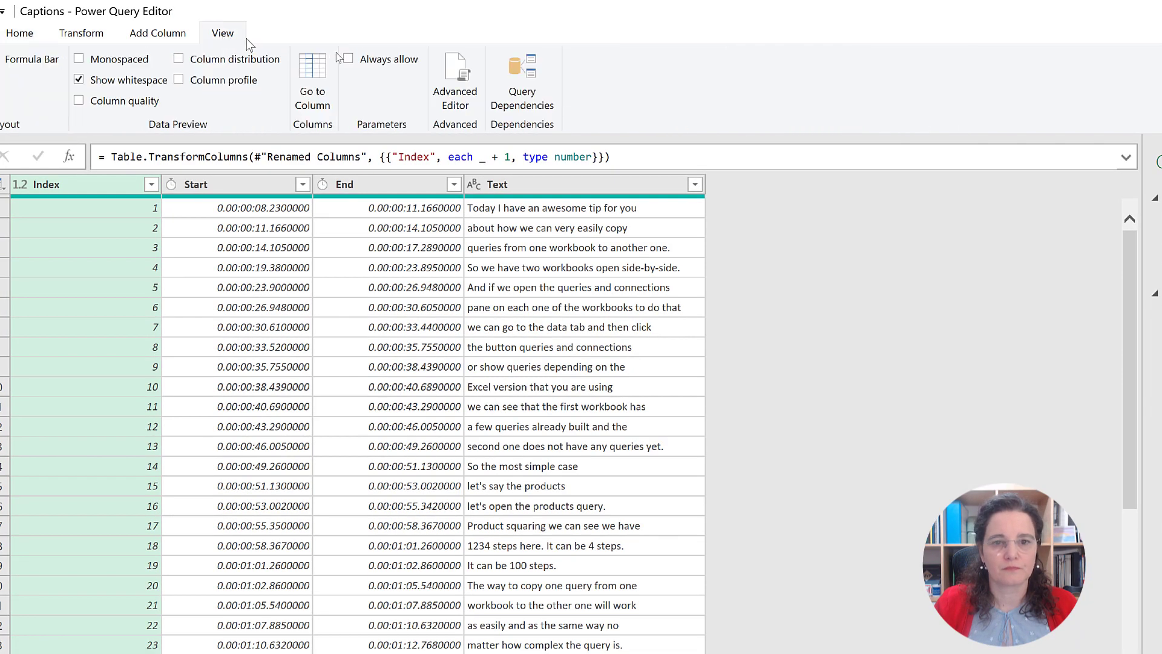
left_click(452, 91)
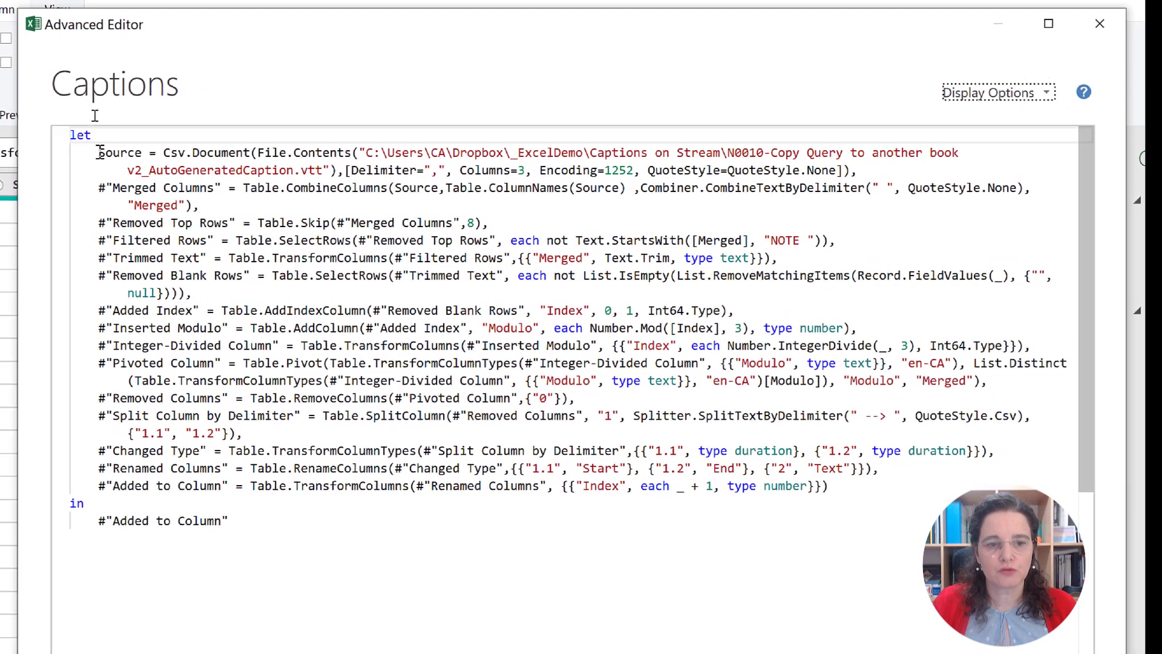
Step: Add the line Source0=Excel.CurrentWorkbook(), before the Source step in the M code and apply the edited query
left_click(100, 152)
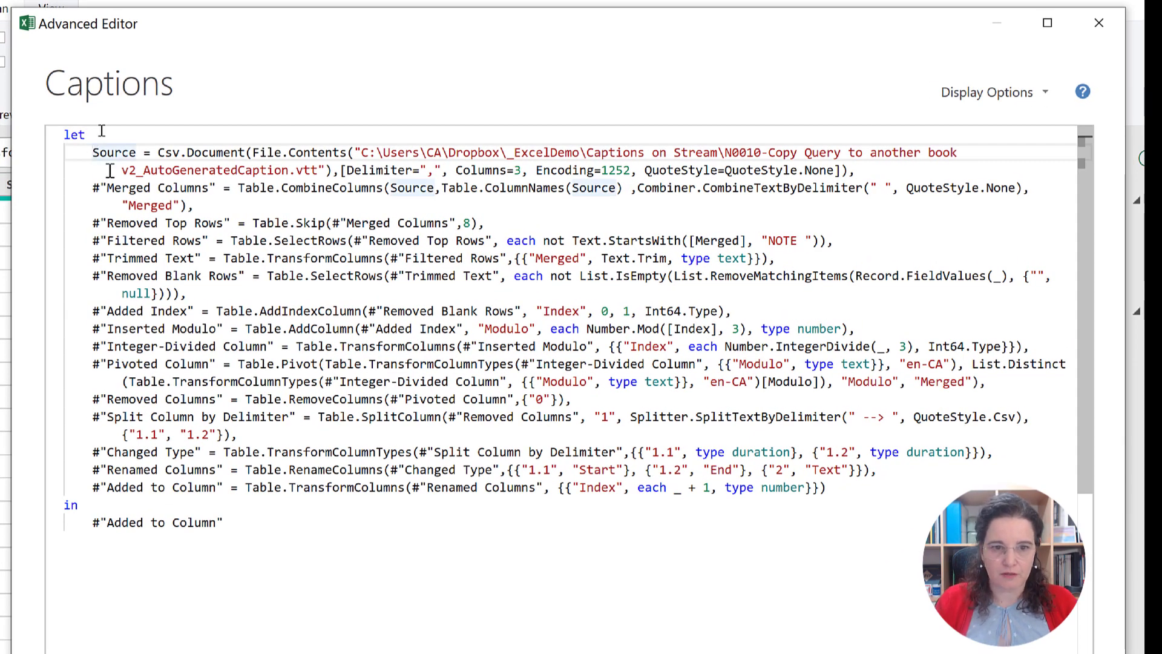
key("Return")
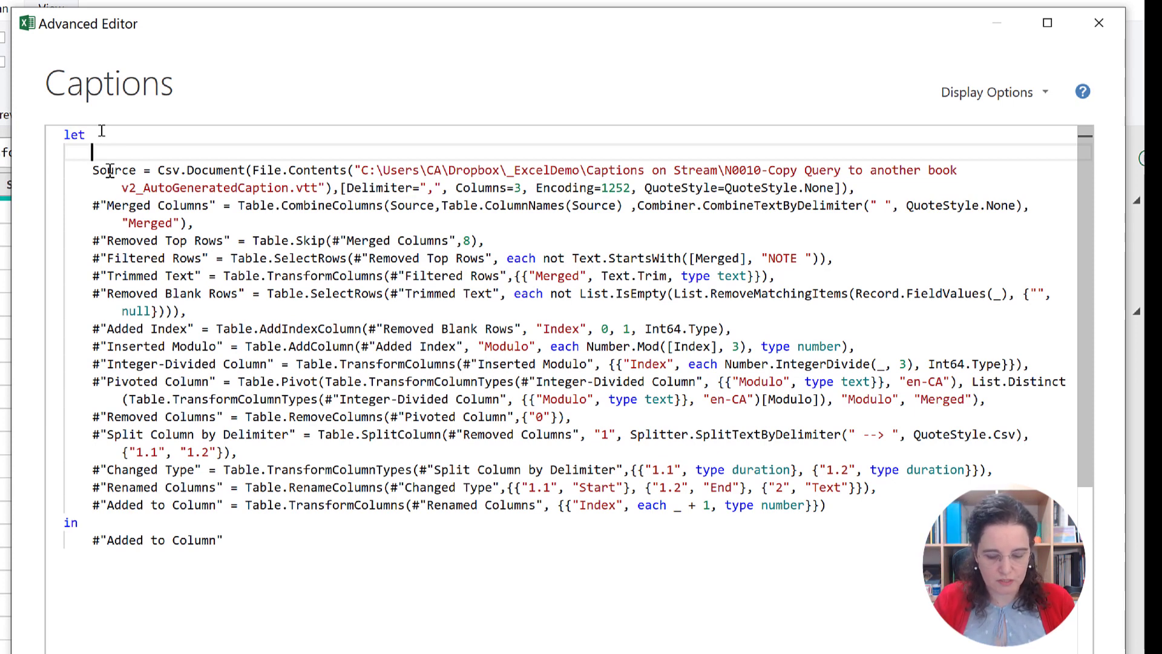
type("Source0")
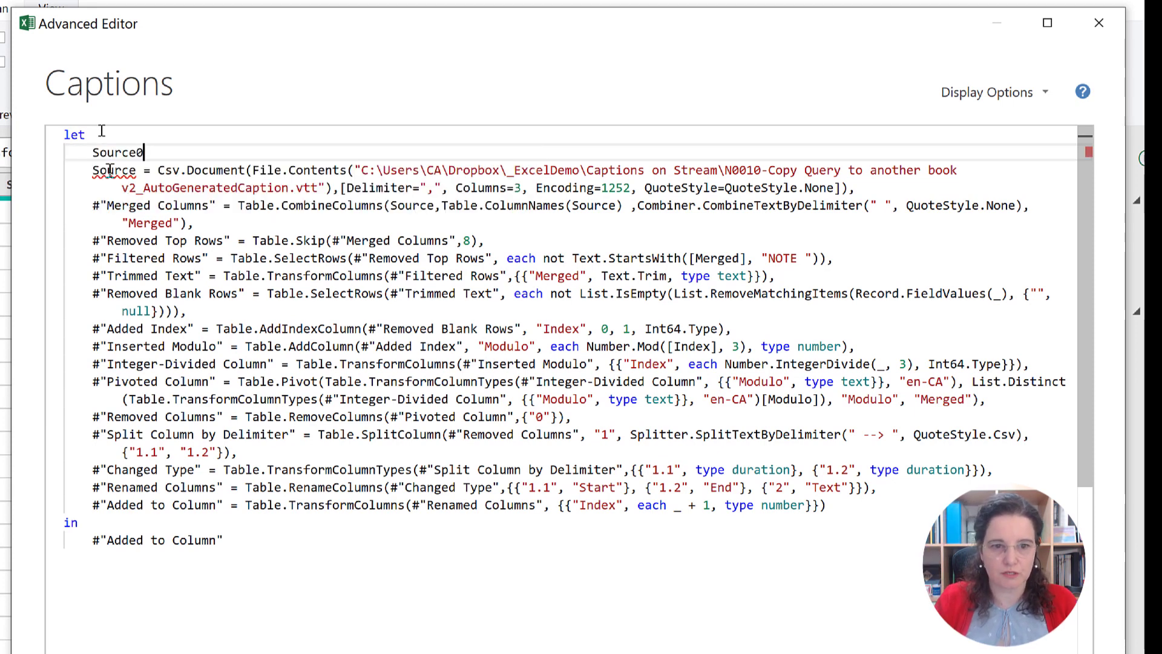
type("=")
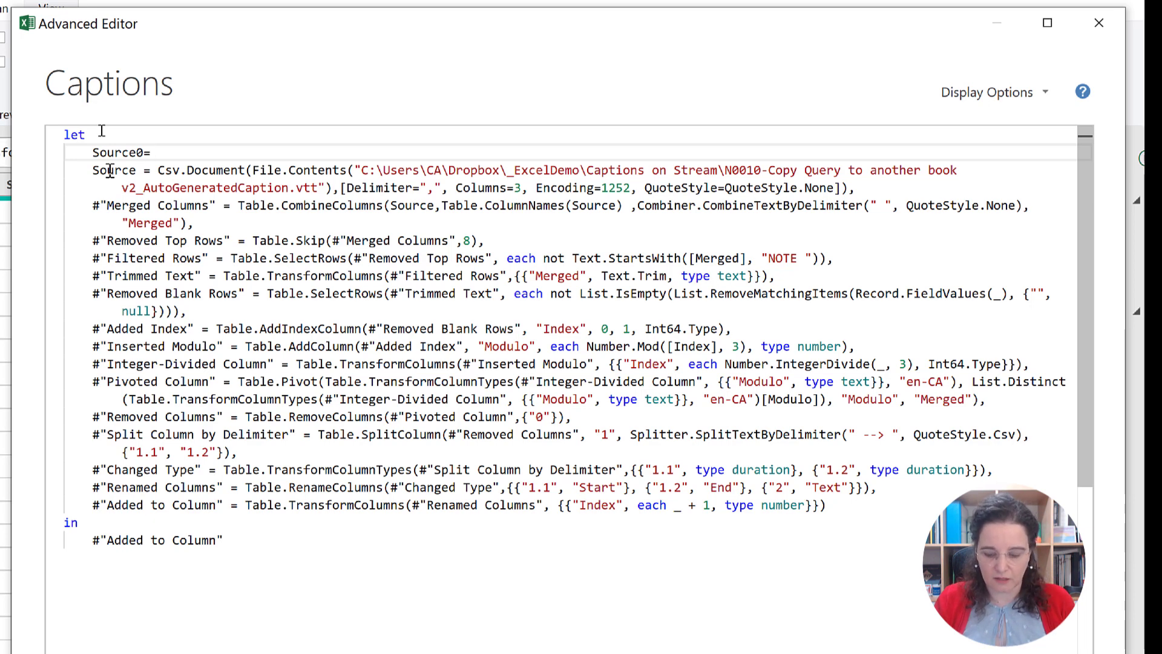
type("Exce")
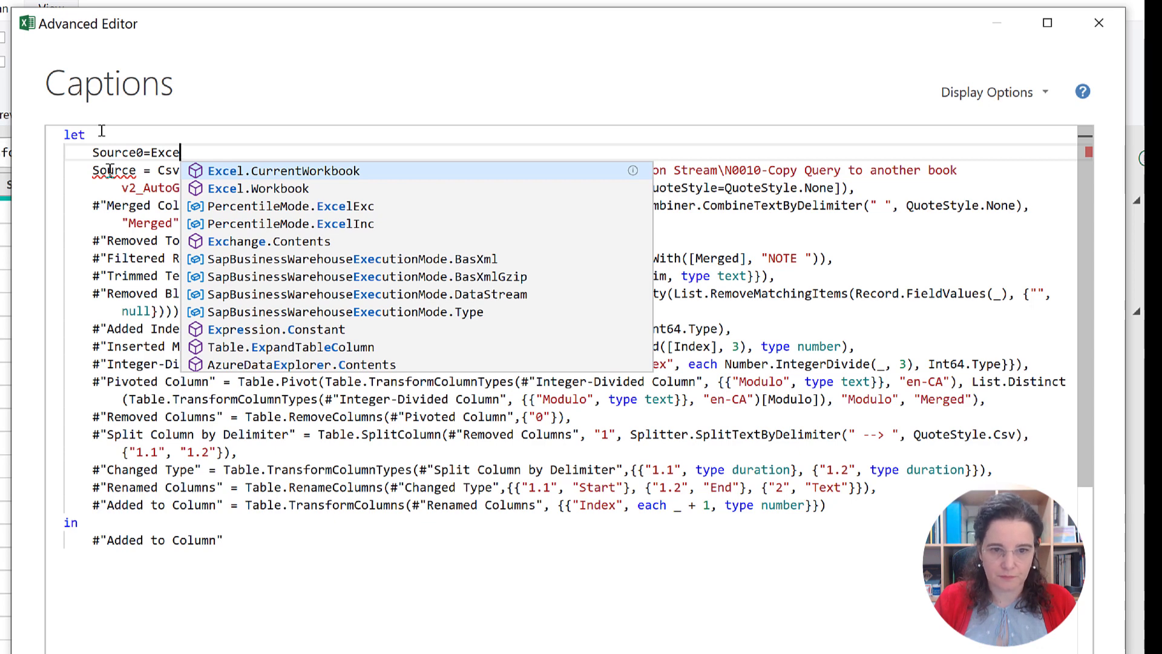
key("Tab")
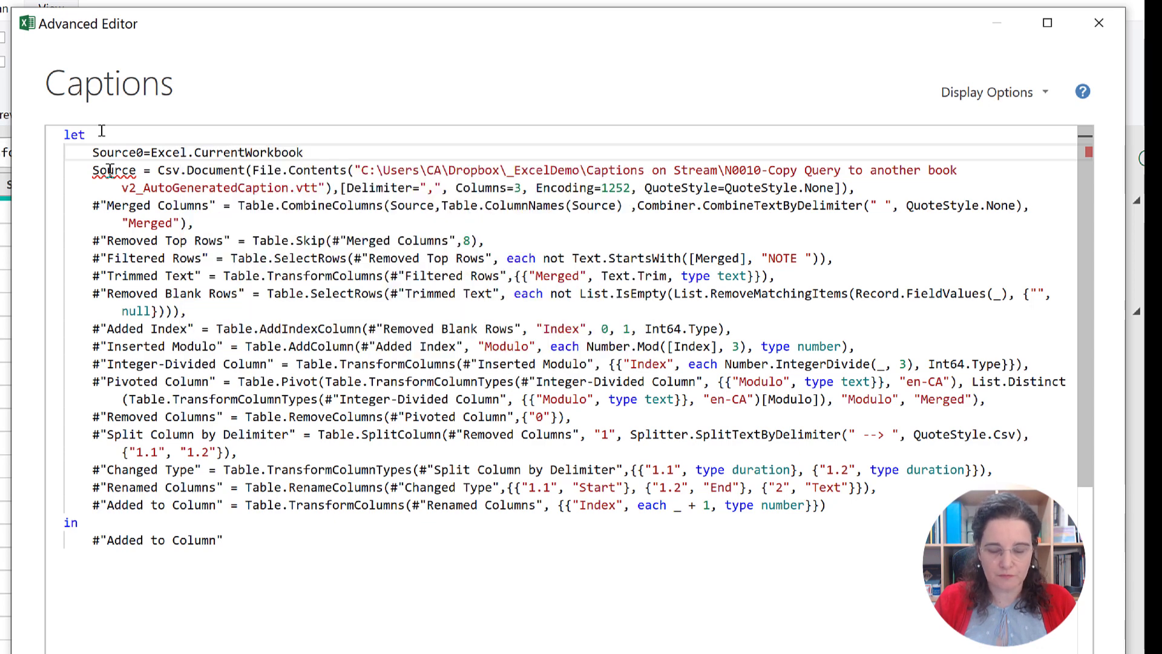
type("(),")
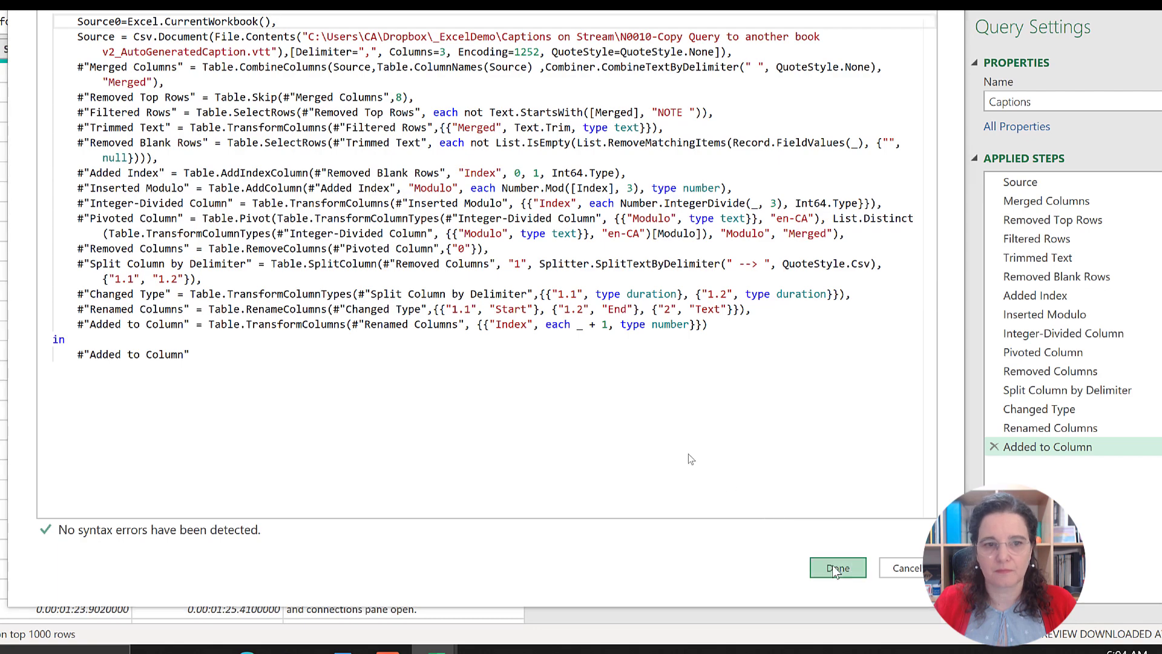
left_click(836, 568)
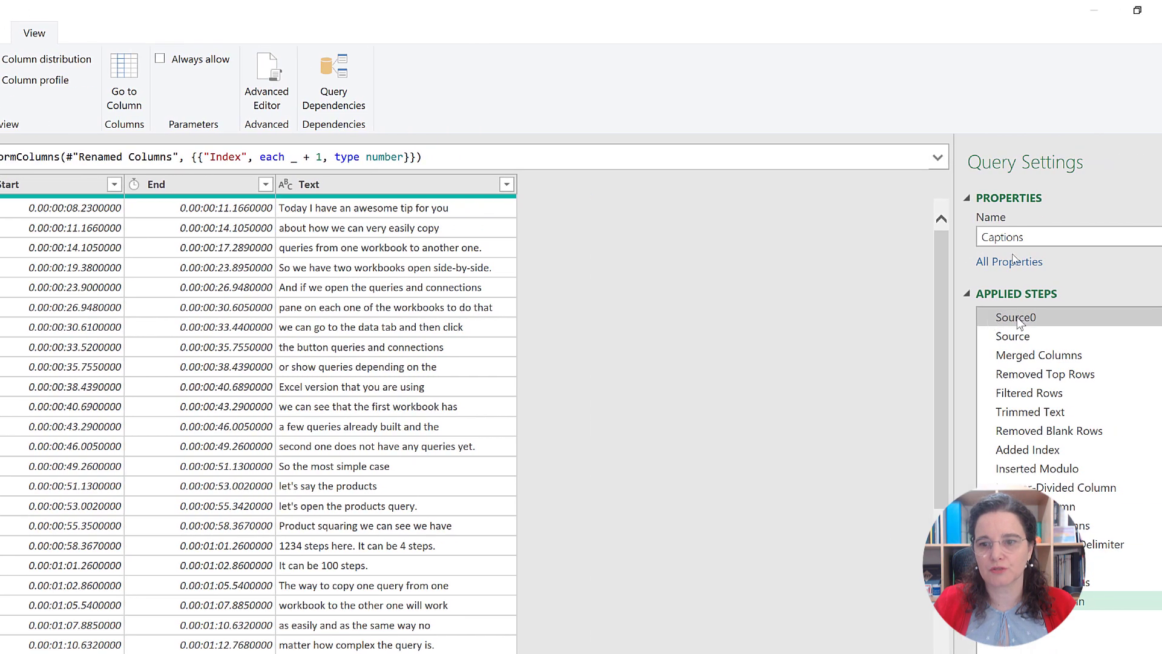
Step: In the Source0 step, append {[Name="CaptionsFile"]} to Excel.CurrentWorkbook() and commit the formula
left_click(1017, 317)
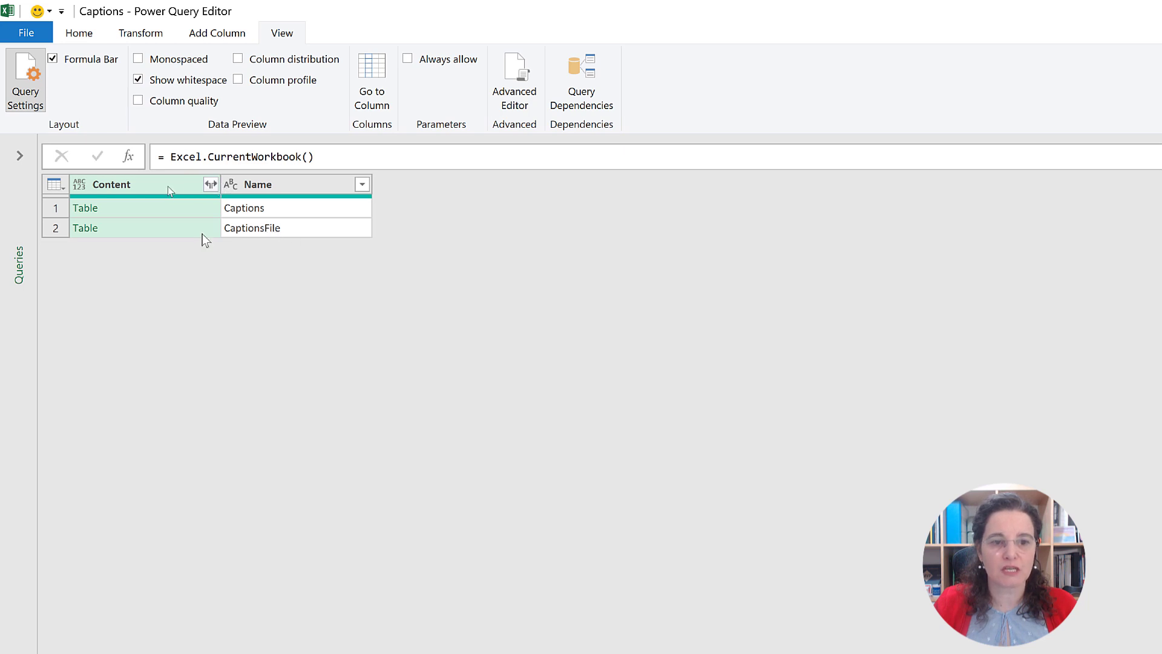
left_click(172, 230)
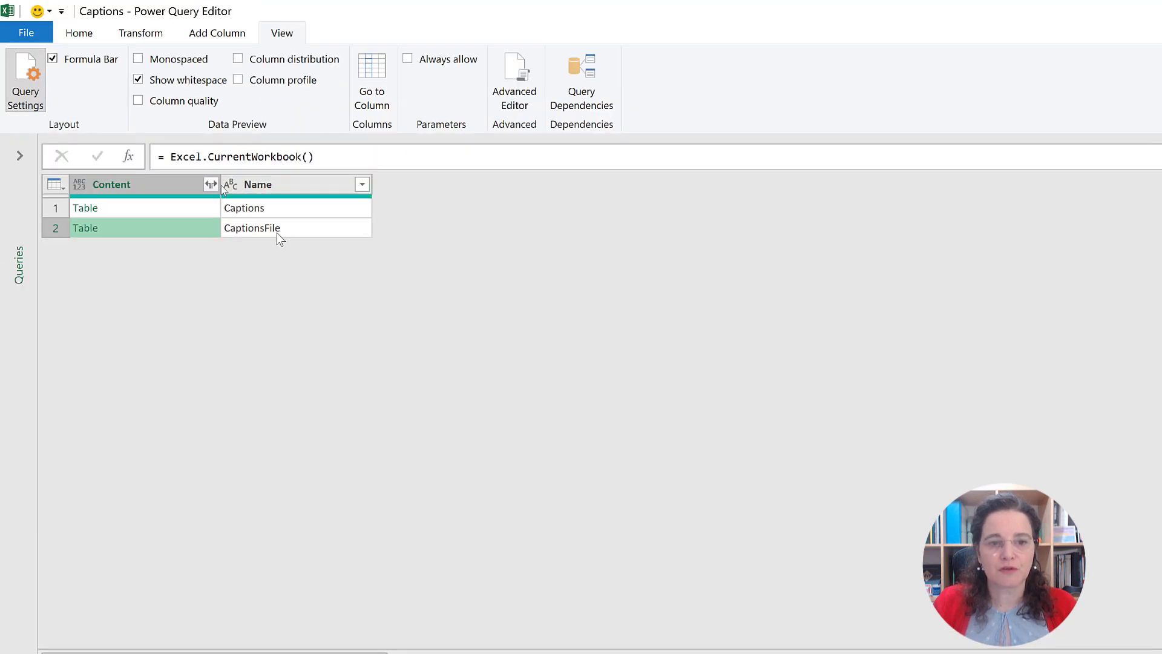
left_click(280, 192)
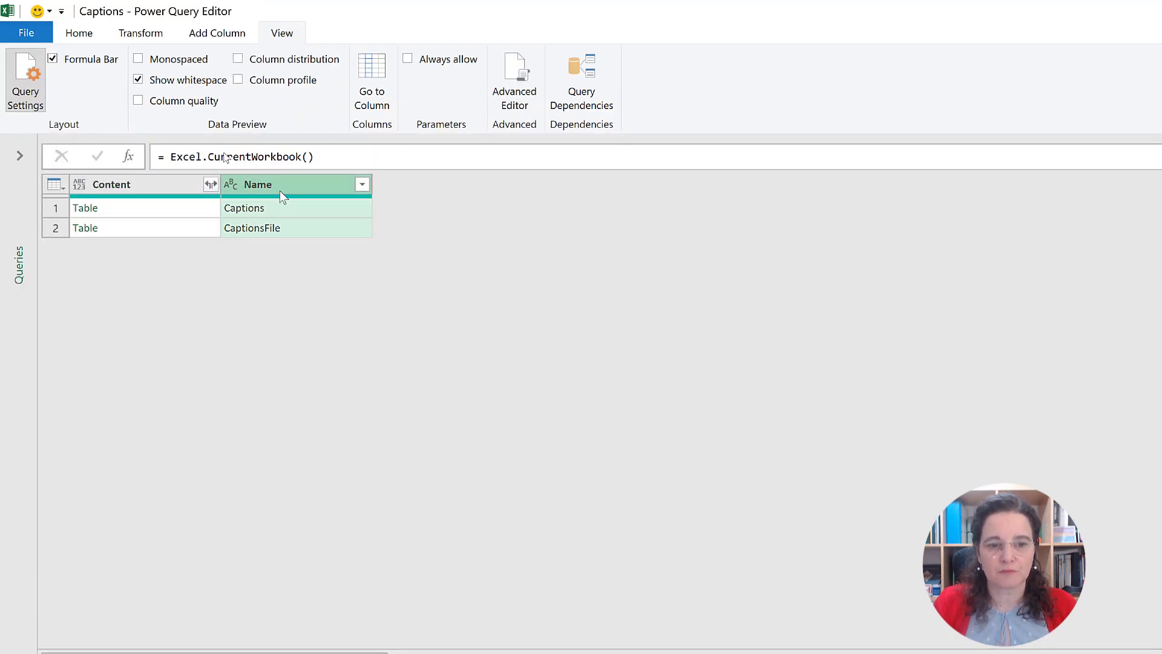
left_click(334, 159)
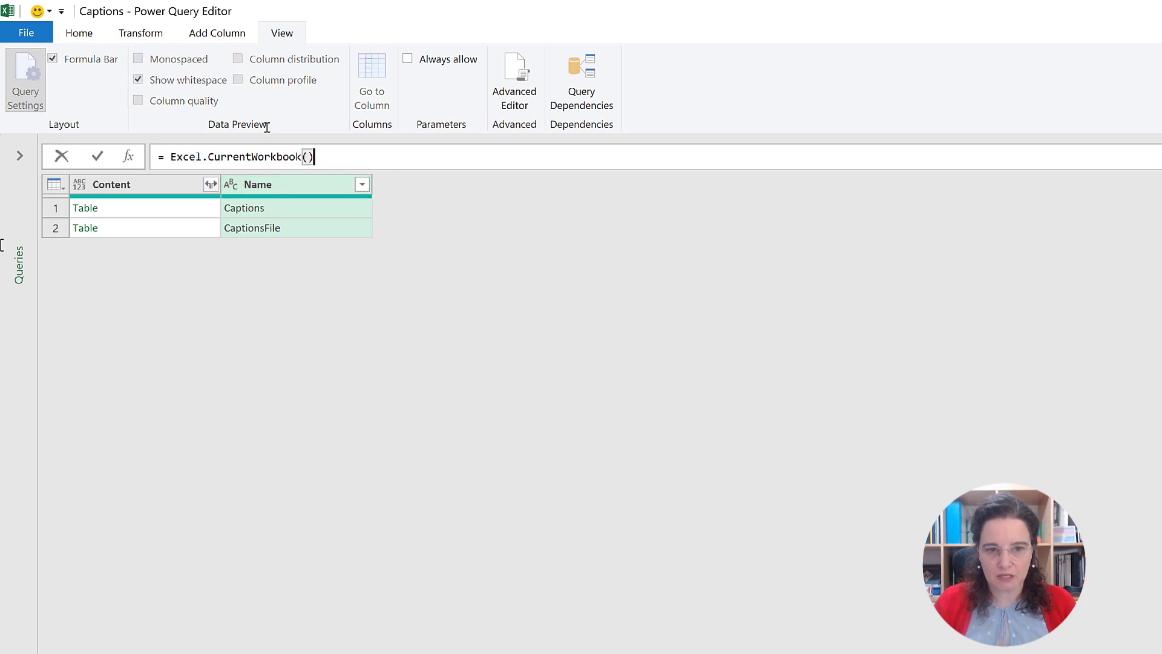
type("{")
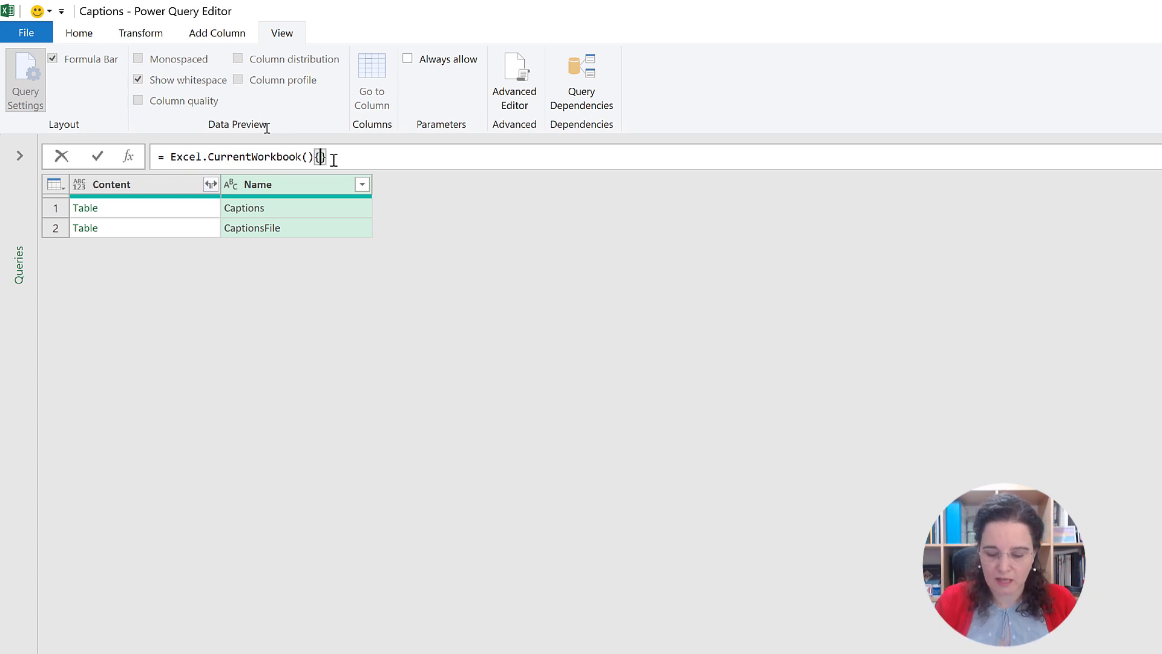
type("[")
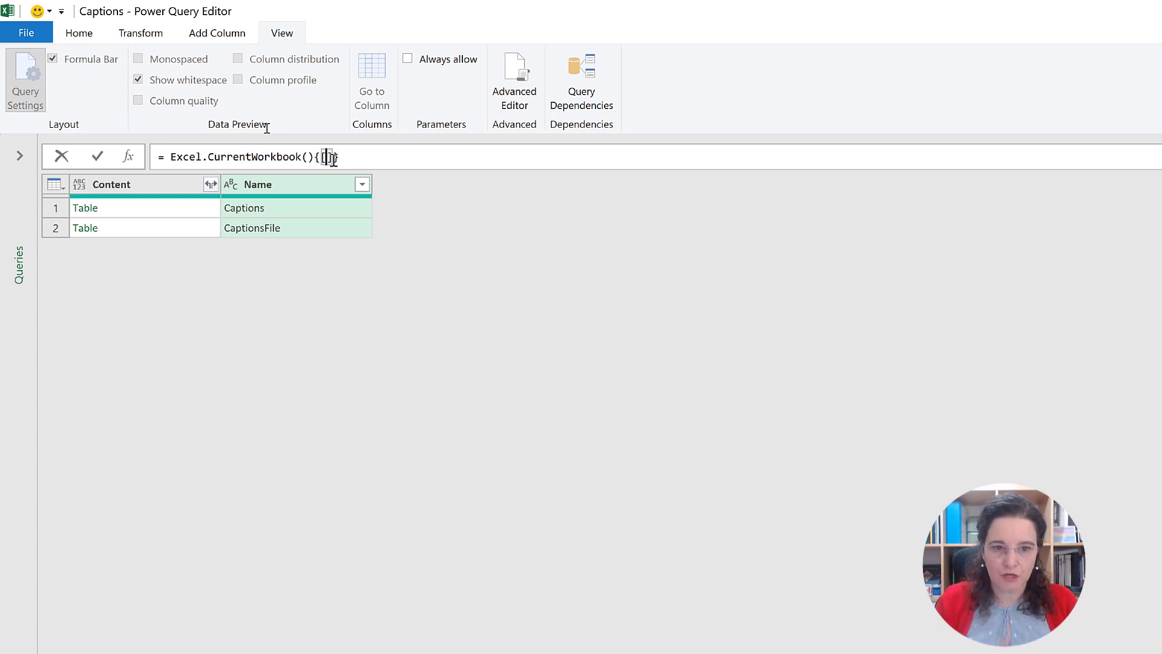
type("Name")
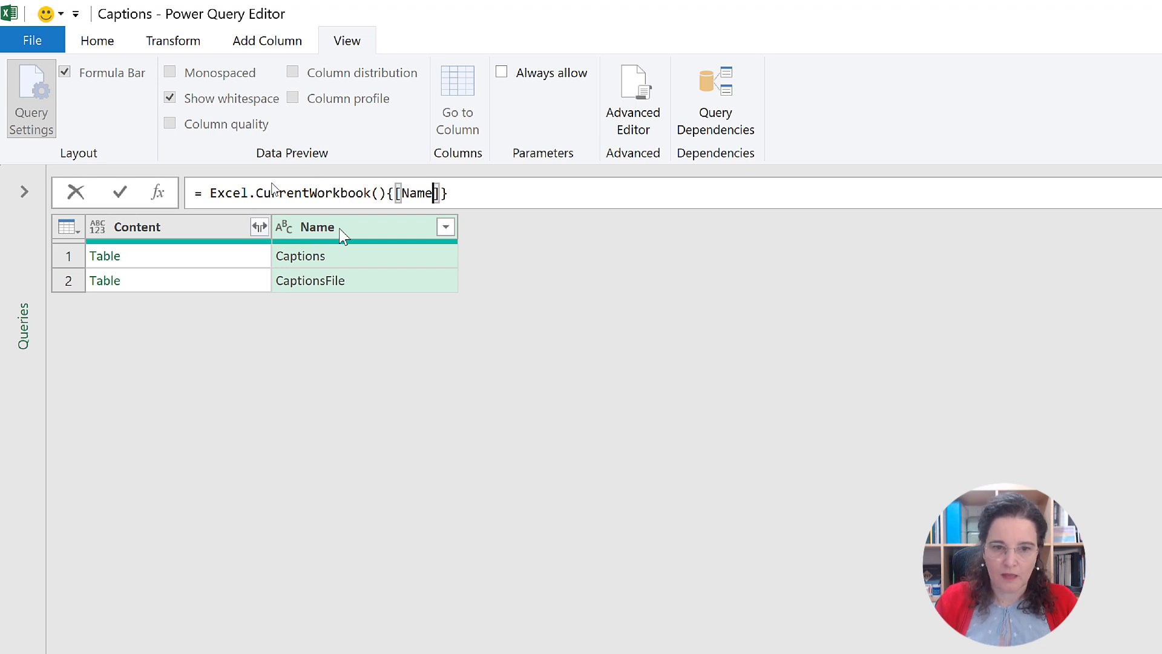
type("=\"\"")
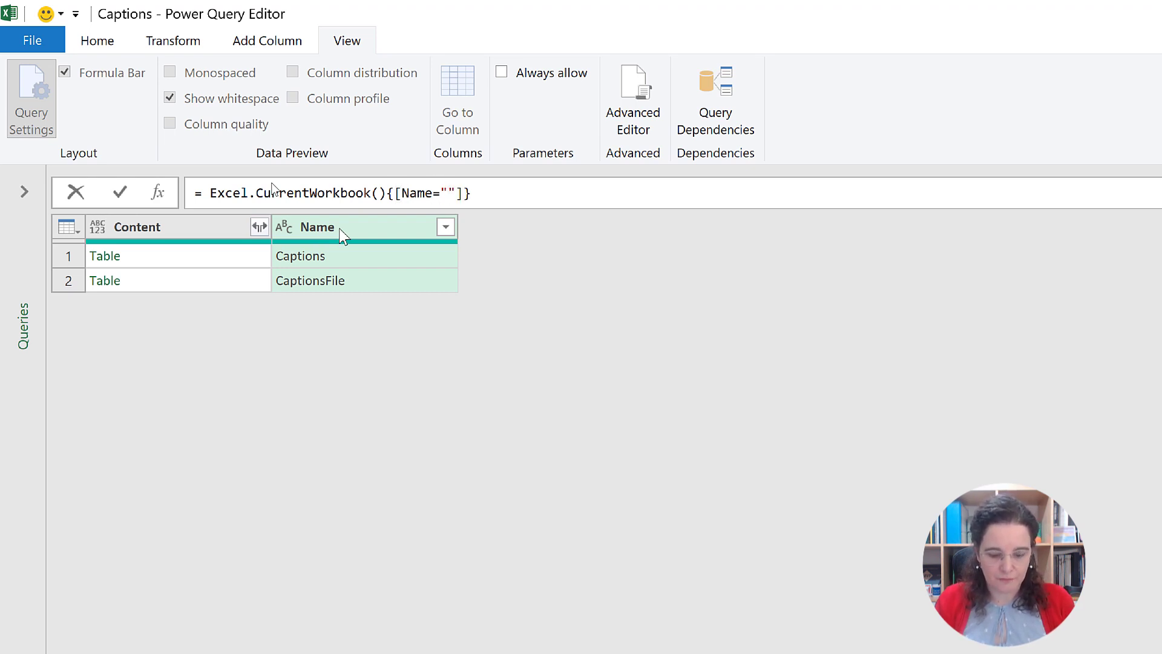
type("CaptionsFile")
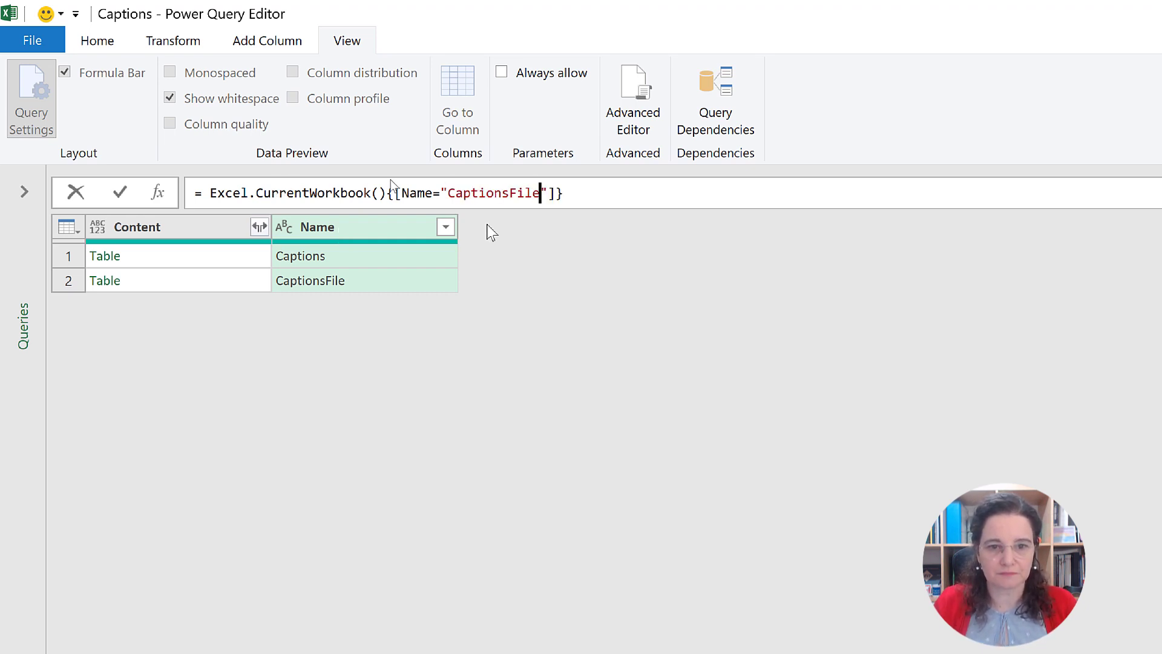
left_click(575, 193)
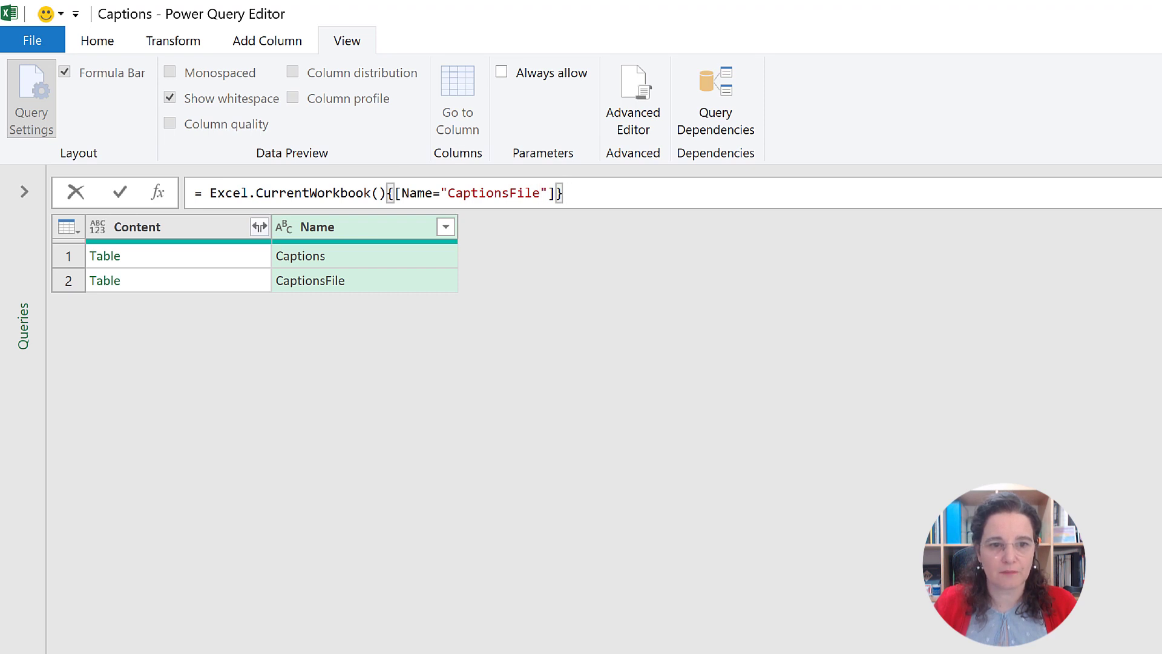
left_click(121, 193)
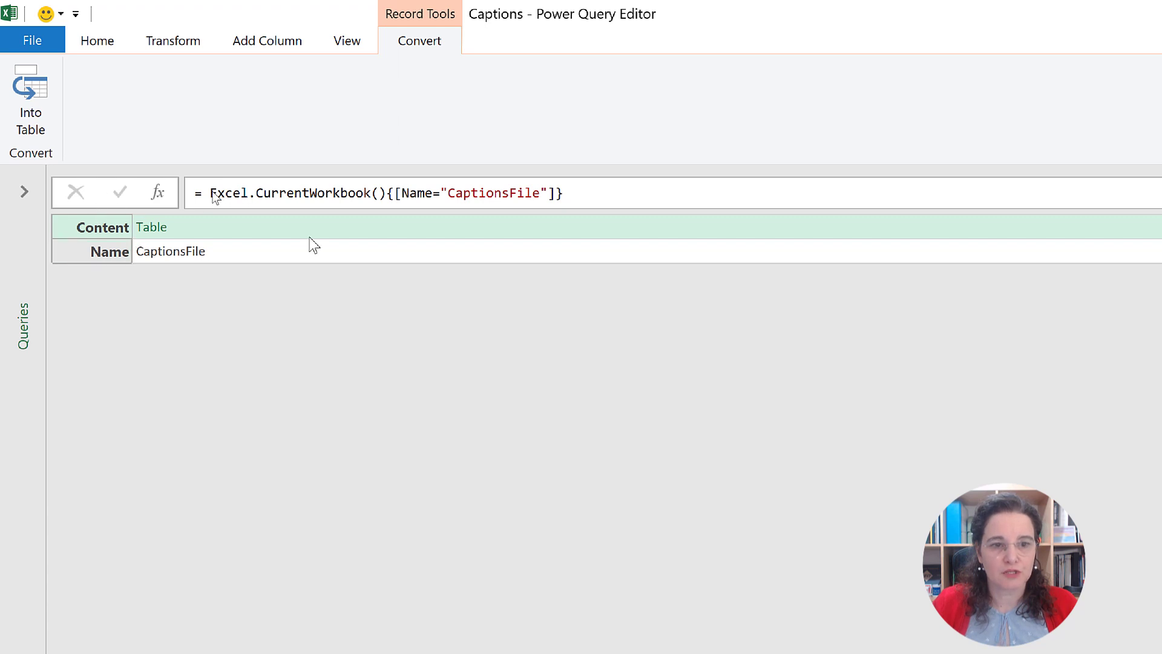
Step: Append [Content] to the Source0 formula to drill into the named range's table
left_click(182, 233)
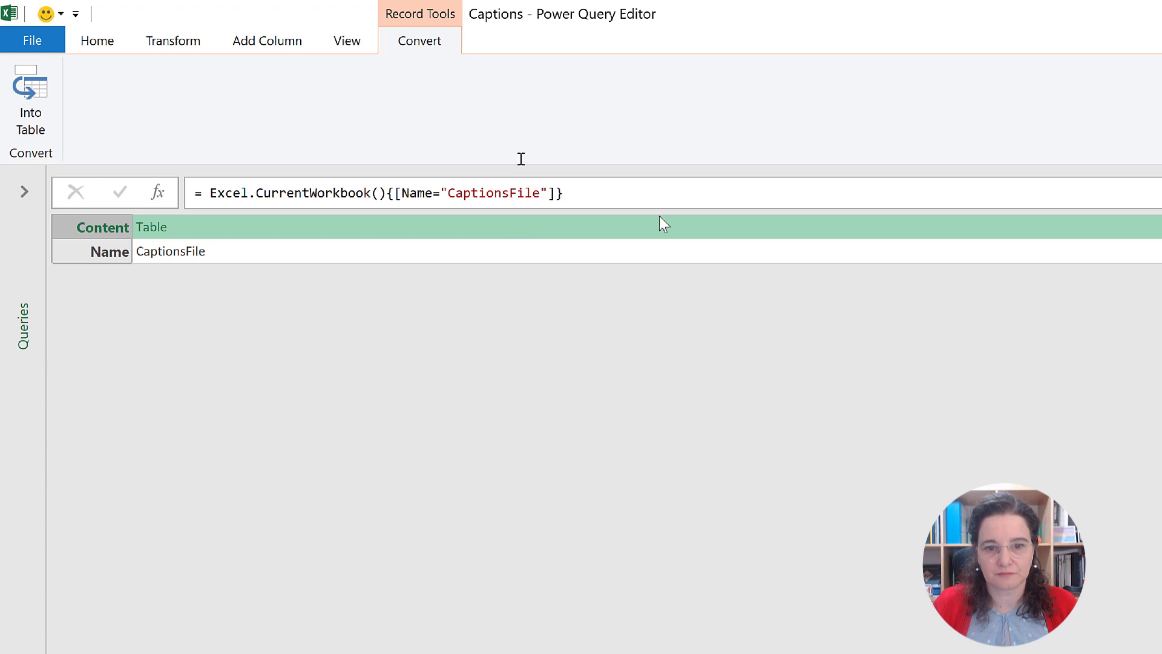
left_click(643, 192)
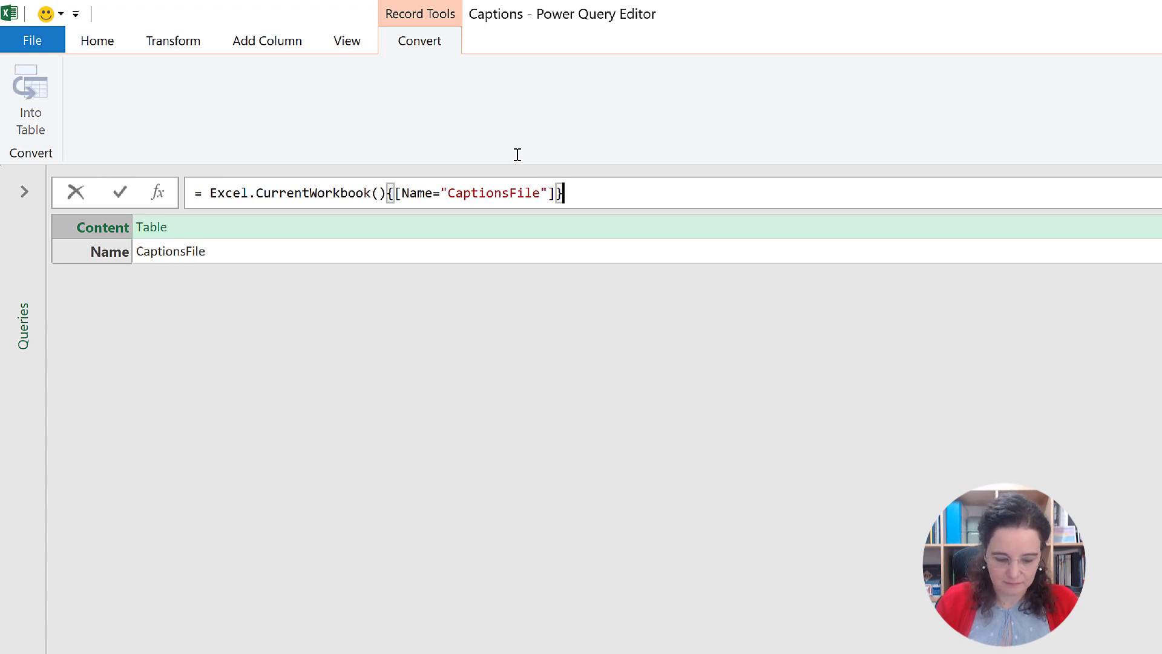
type("[Conte")
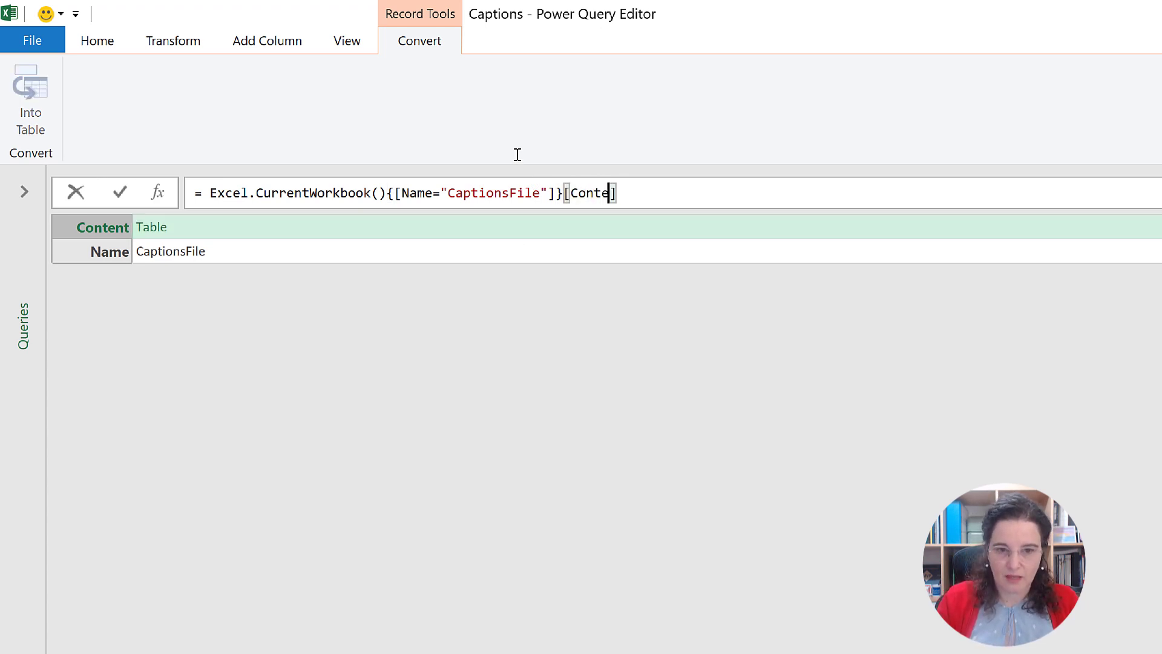
type("nt")
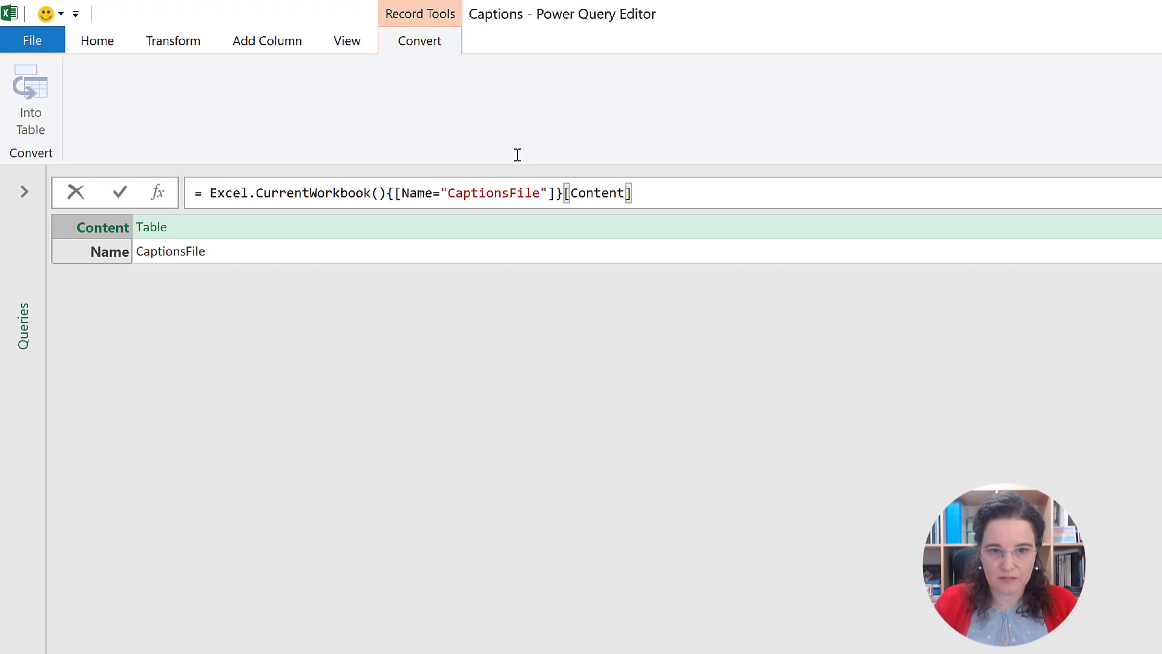
left_click(816, 195)
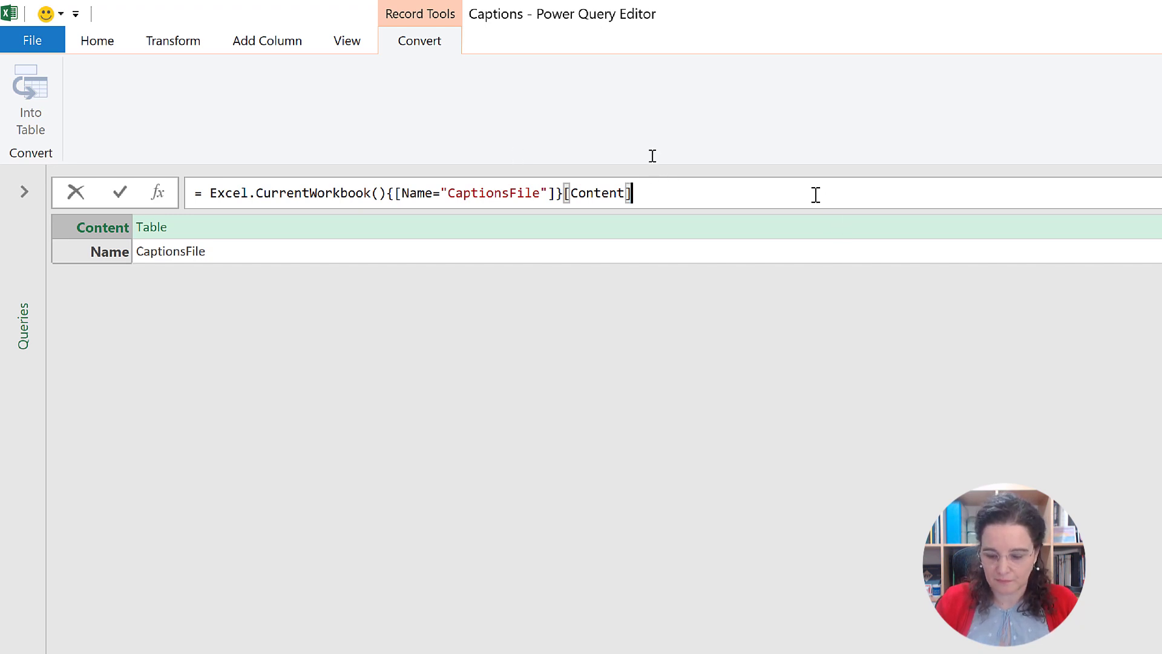
key("Return")
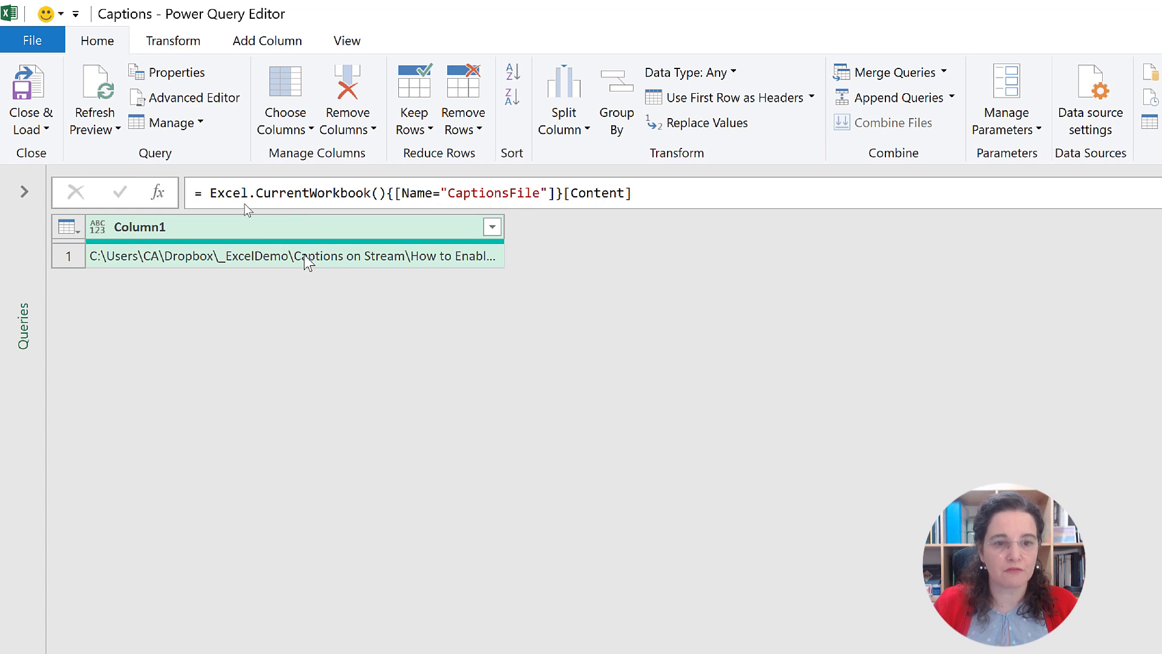
Step: Append [Column1] to the Source0 formula to extract that column as a list
left_click(646, 192)
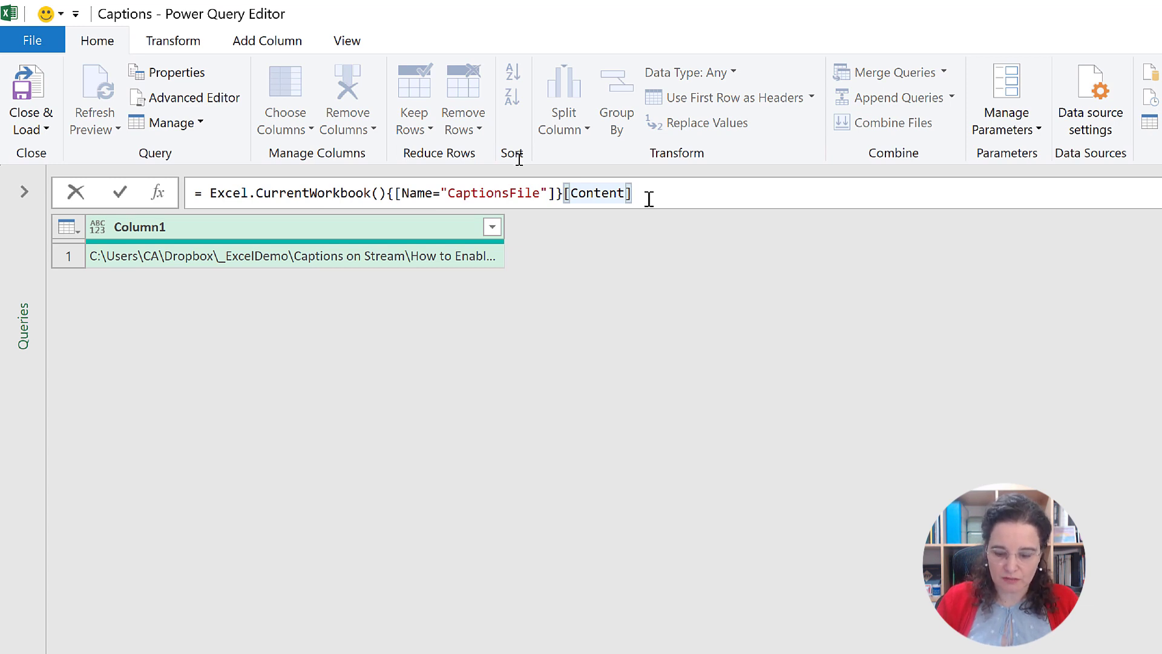
type("[")
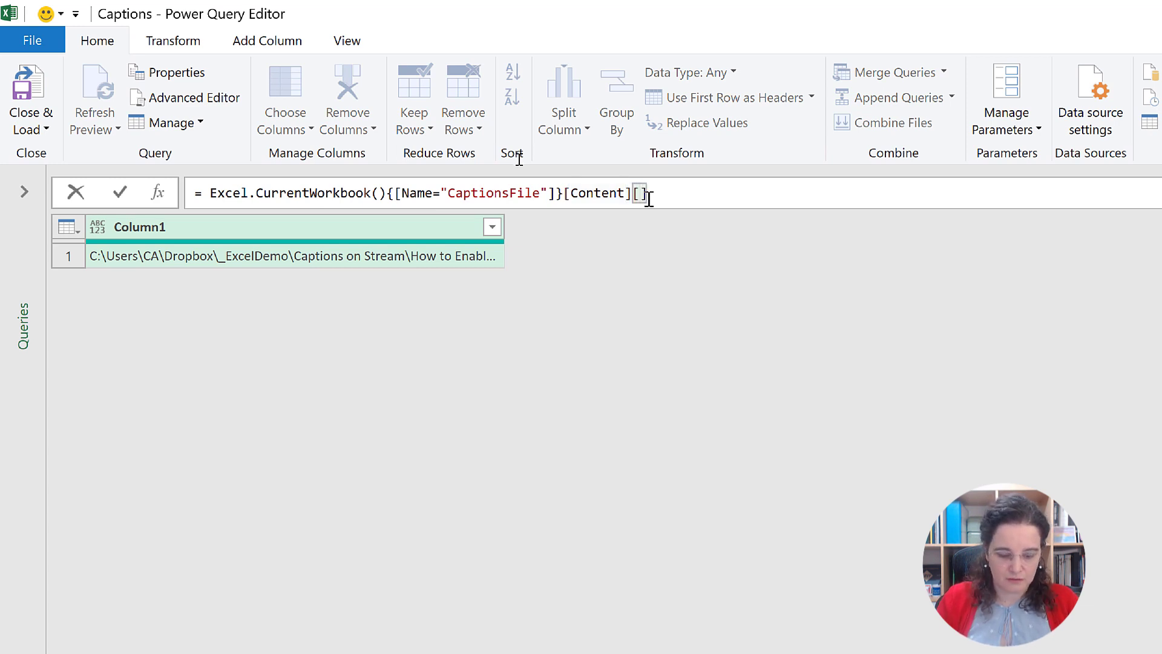
type("Column1")
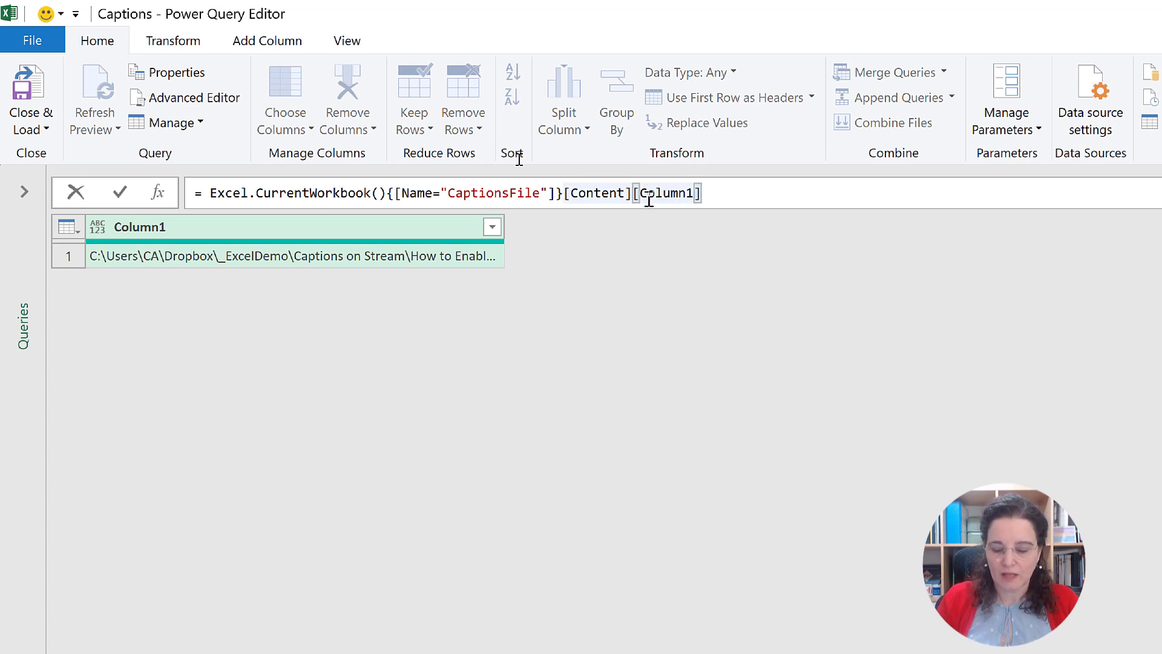
key("Return")
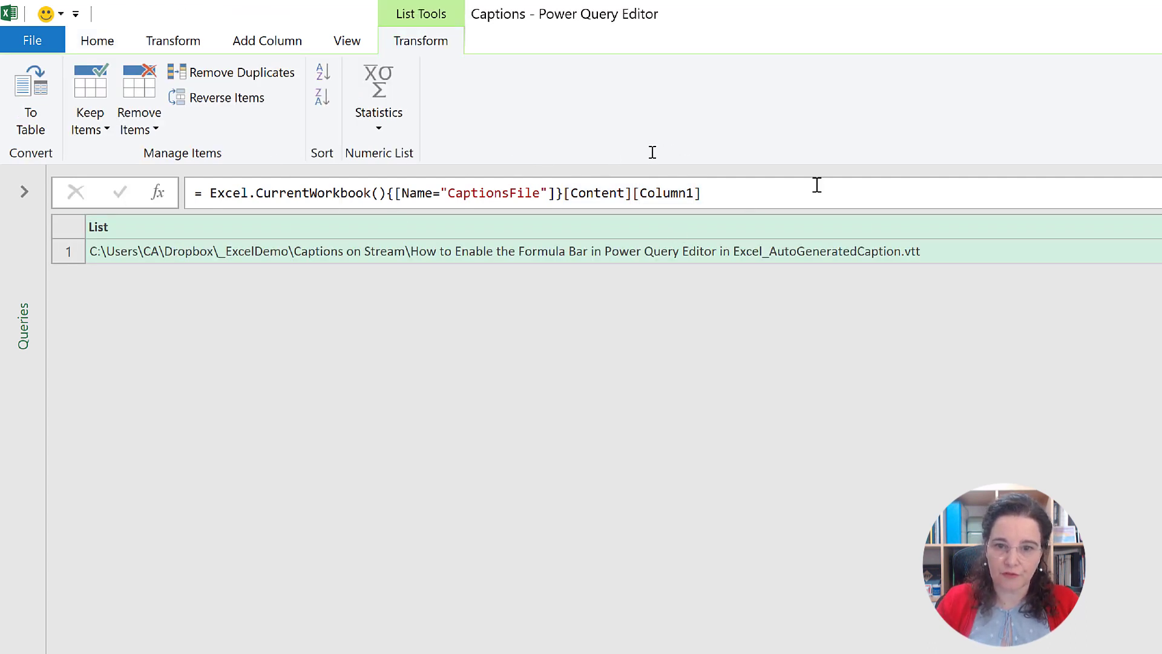
Step: Append {0} to the Source0 formula to return the first list item as the file path text
left_click(811, 193)
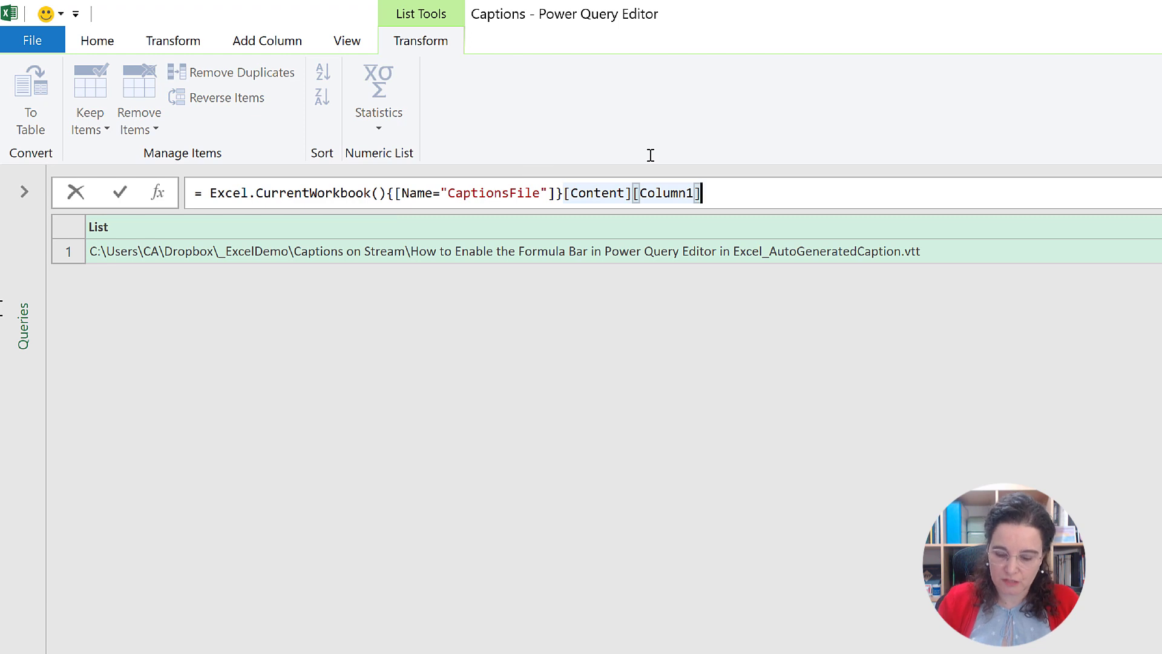
type("{0")
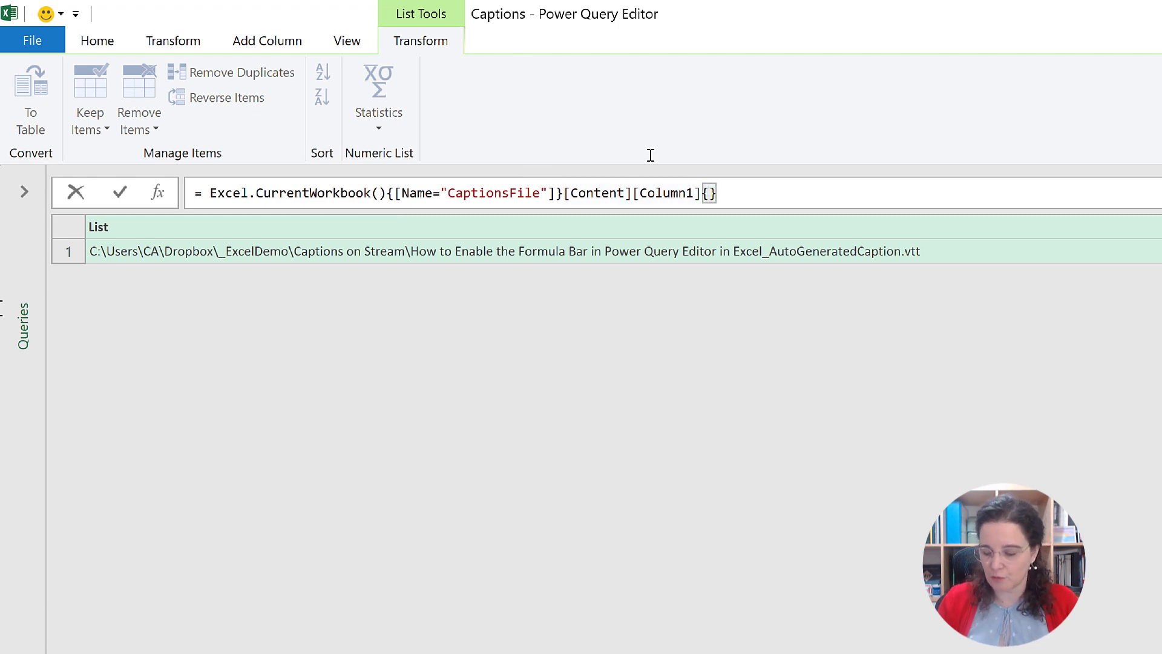
key("Right")
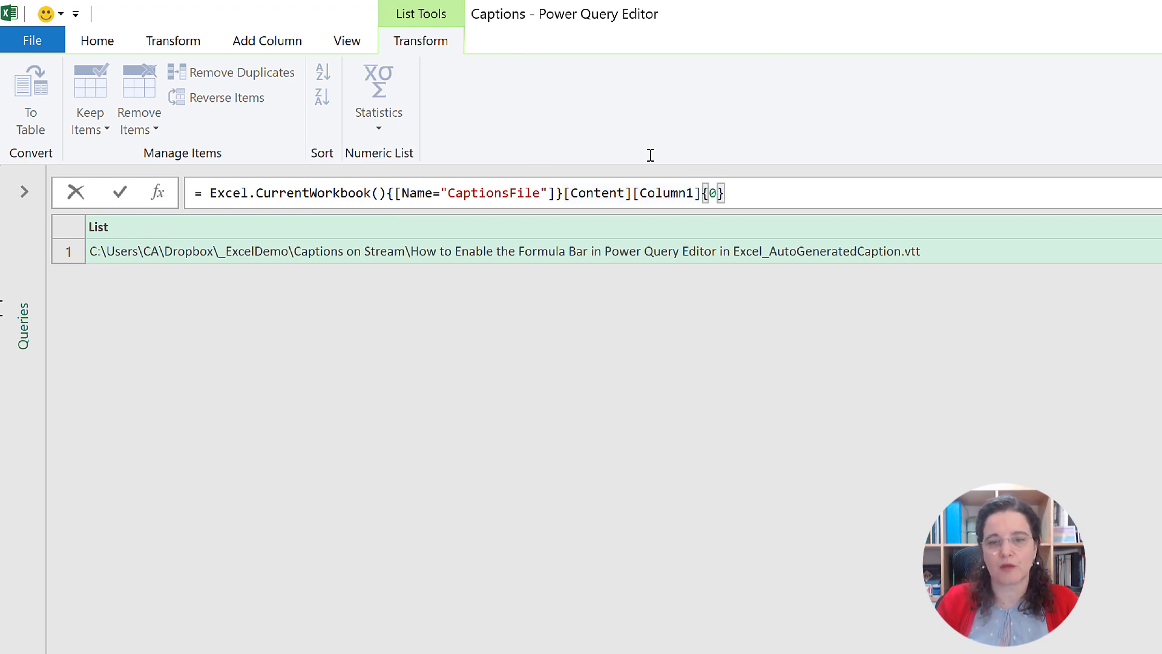
key("Return")
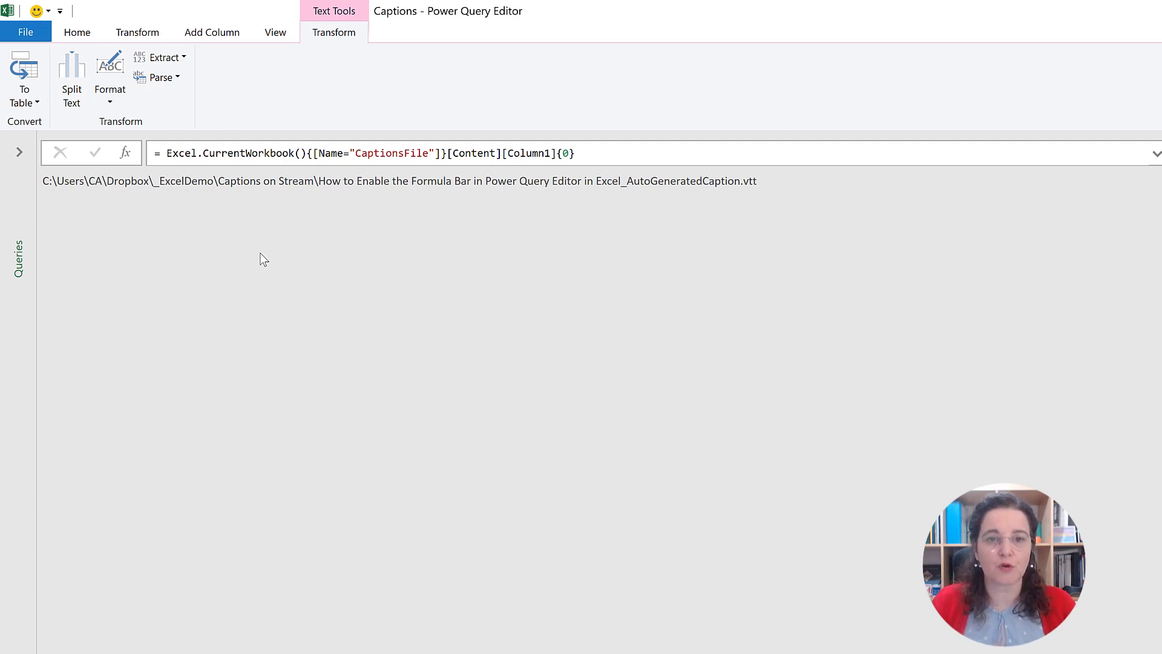
Step: Open the M code of the Captions query in the Advanced Editor
mouse_move(264, 11)
left_mouse_down()
mouse_move(417, 248)
mouse_move(346, 282)
mouse_move(302, 229)
mouse_move(235, 38)
mouse_move(287, 41)
mouse_move(271, 28)
left_mouse_up()
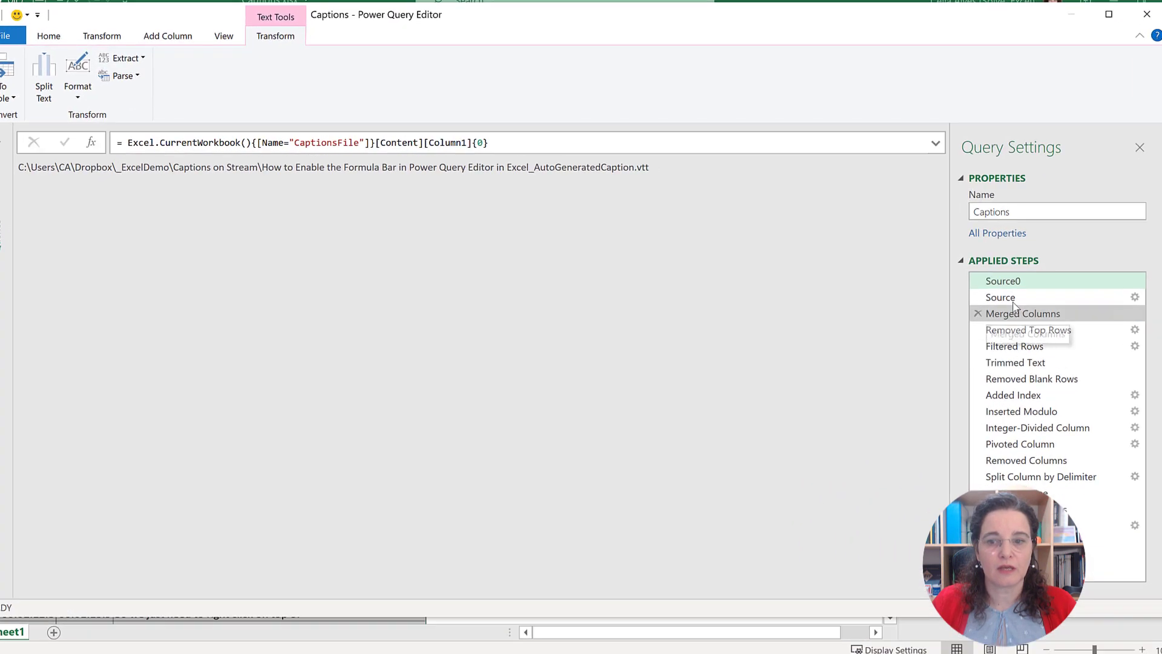
left_click(223, 36)
left_click(426, 84)
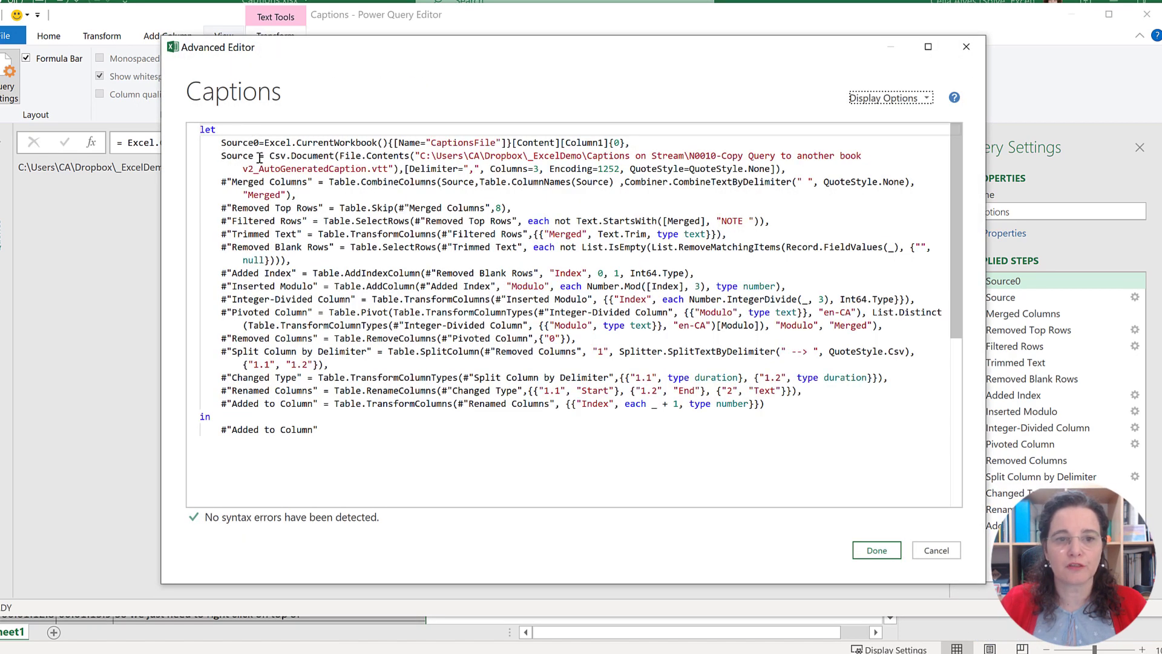
Step: Examine the Source0 line in the M code: its step name, expression, CaptionsFile reference and closing comma
left_click(222, 143)
left_click_drag(222, 143, 260, 143)
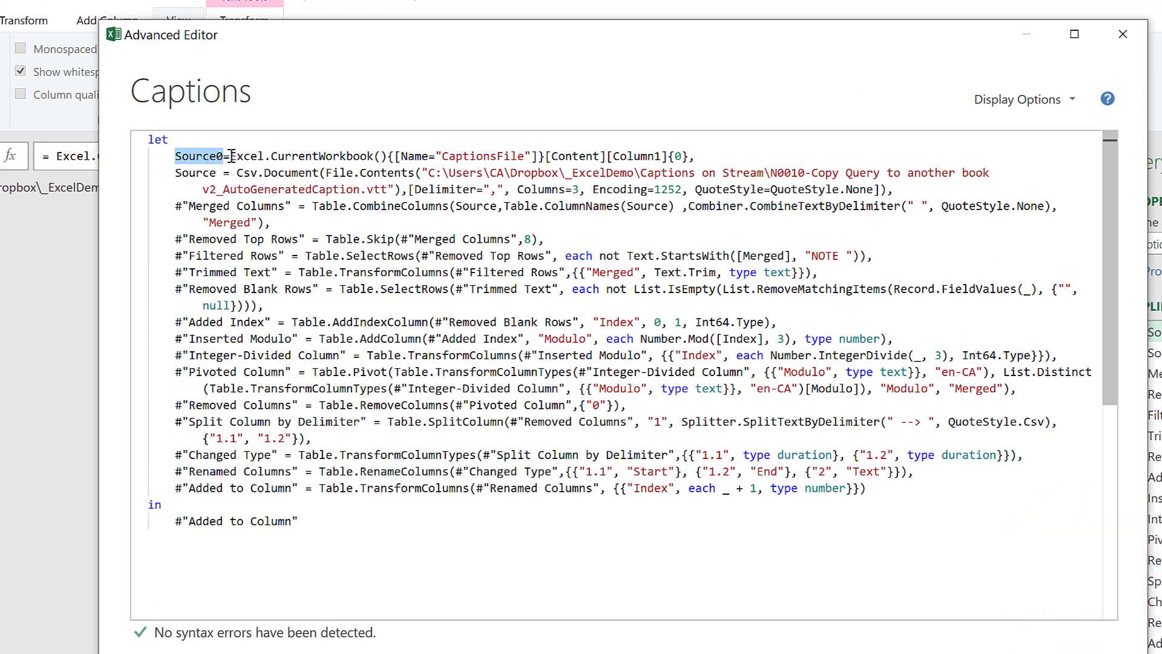
left_click_drag(230, 156, 696, 156)
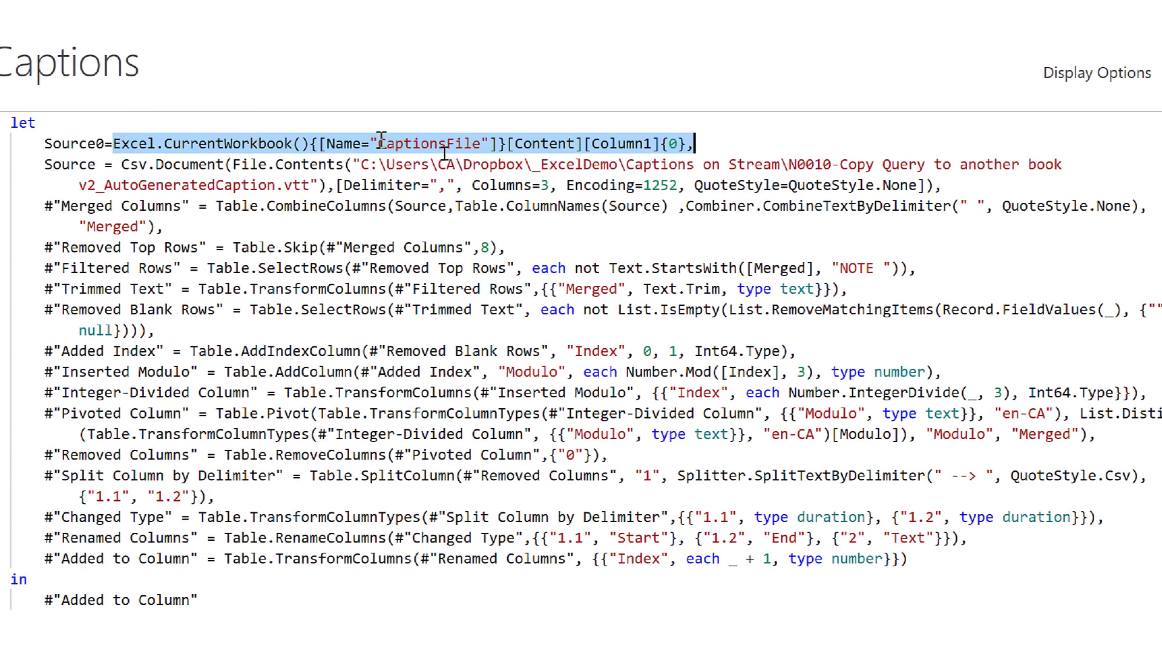
left_click_drag(380, 144, 481, 143)
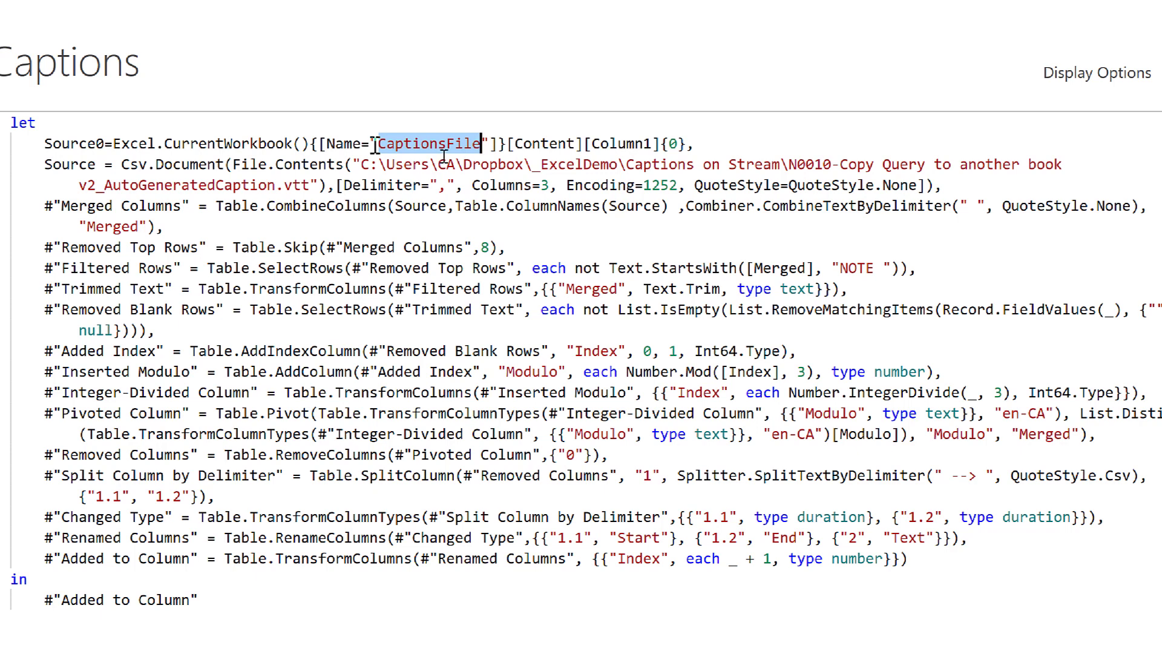
left_click(701, 146)
type(",")
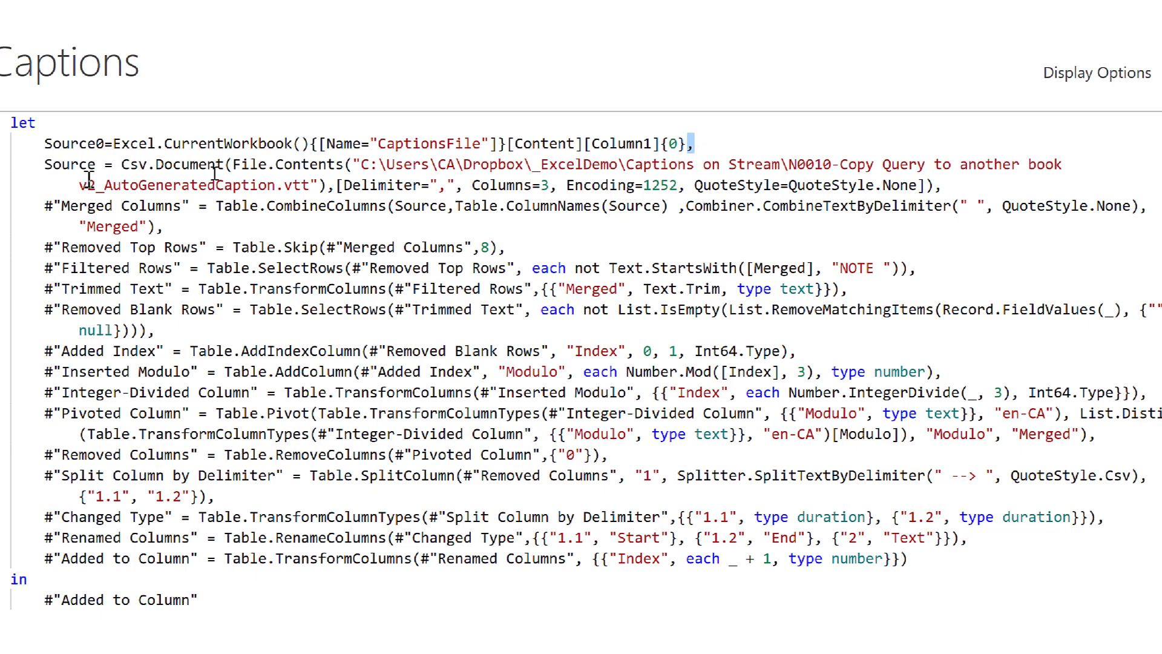
Step: Replace the hard-coded file path inside File.Contents on the Source line with Source0 and apply the M code
left_click(354, 164)
left_click_drag(354, 164, 317, 185)
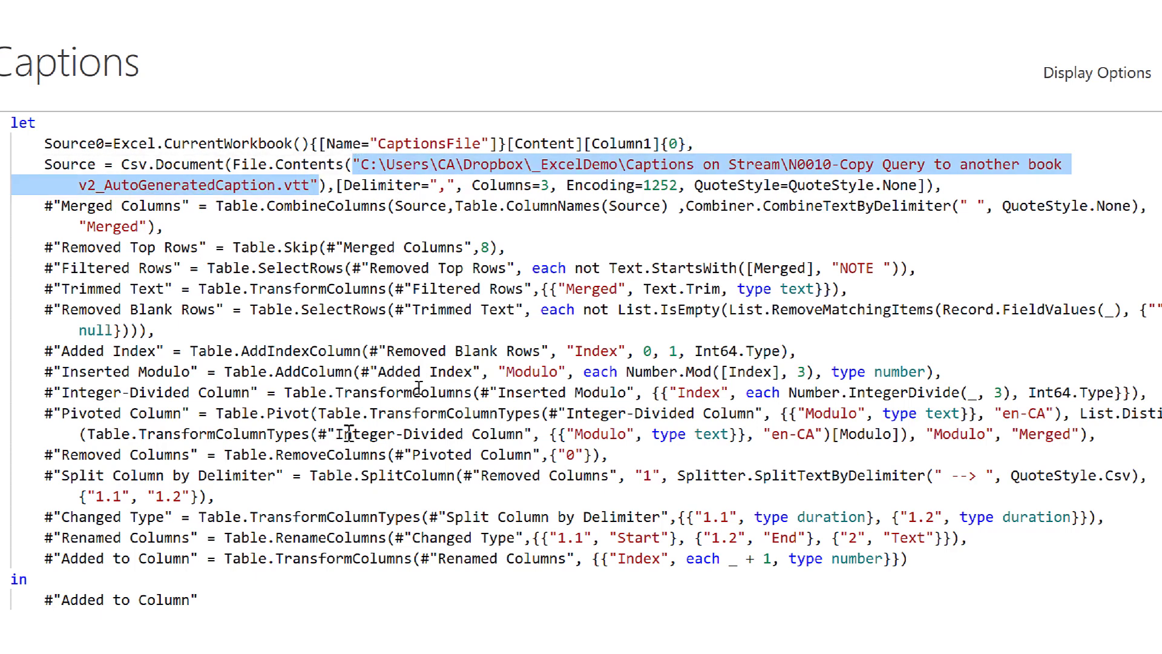
key("Delete")
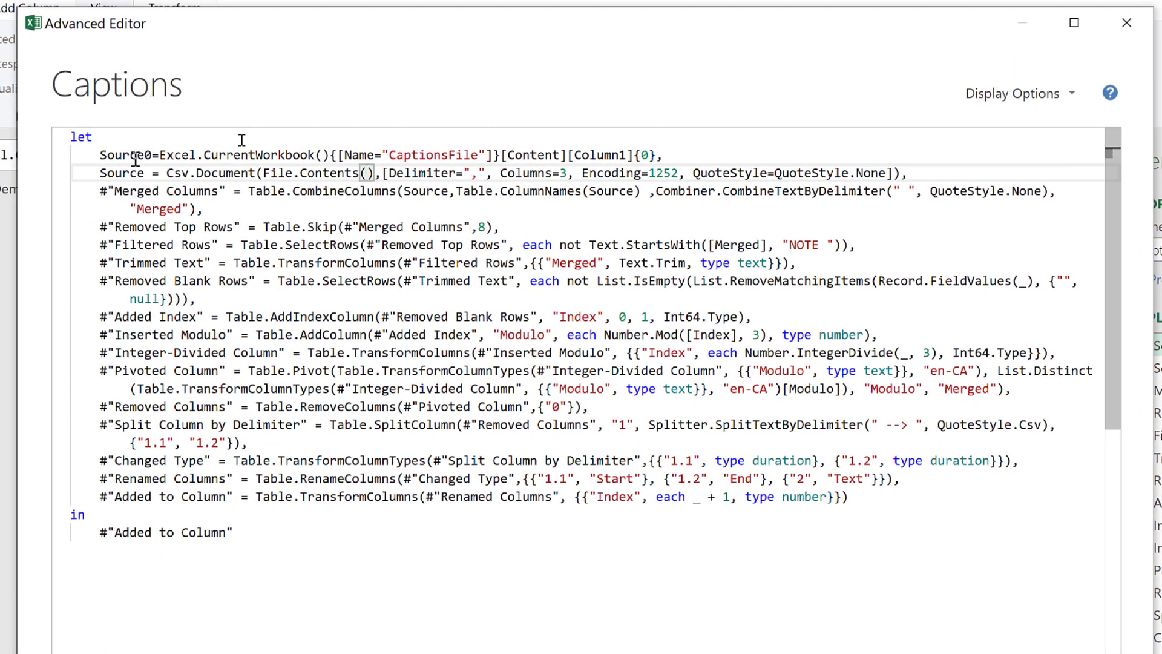
type("So")
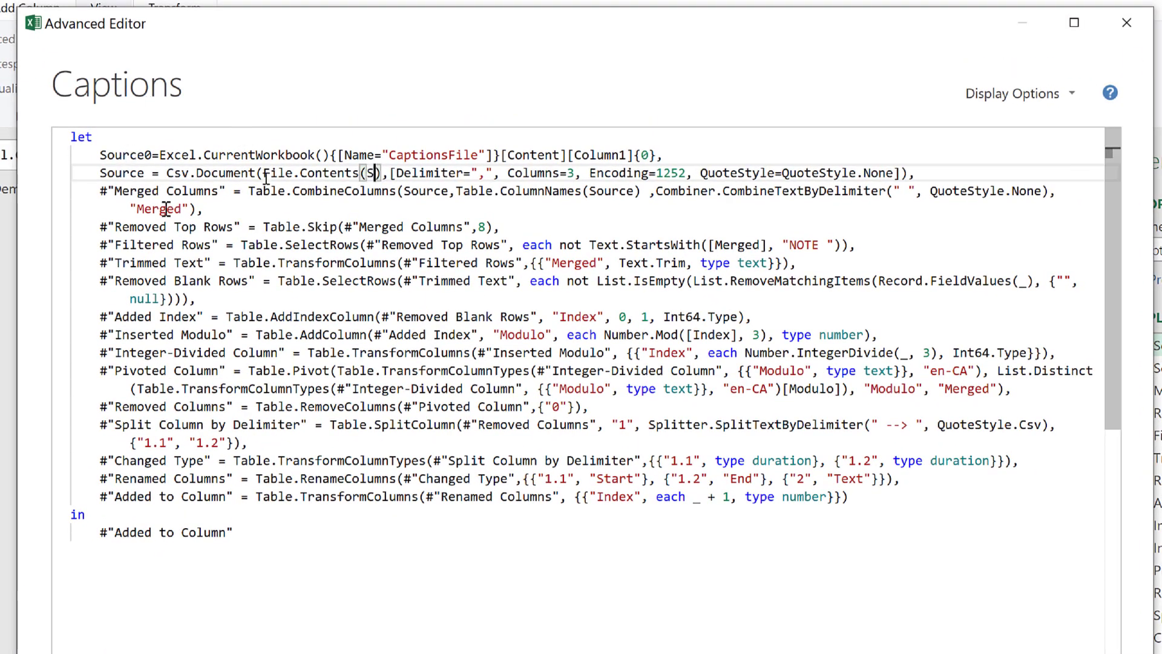
type("urce0")
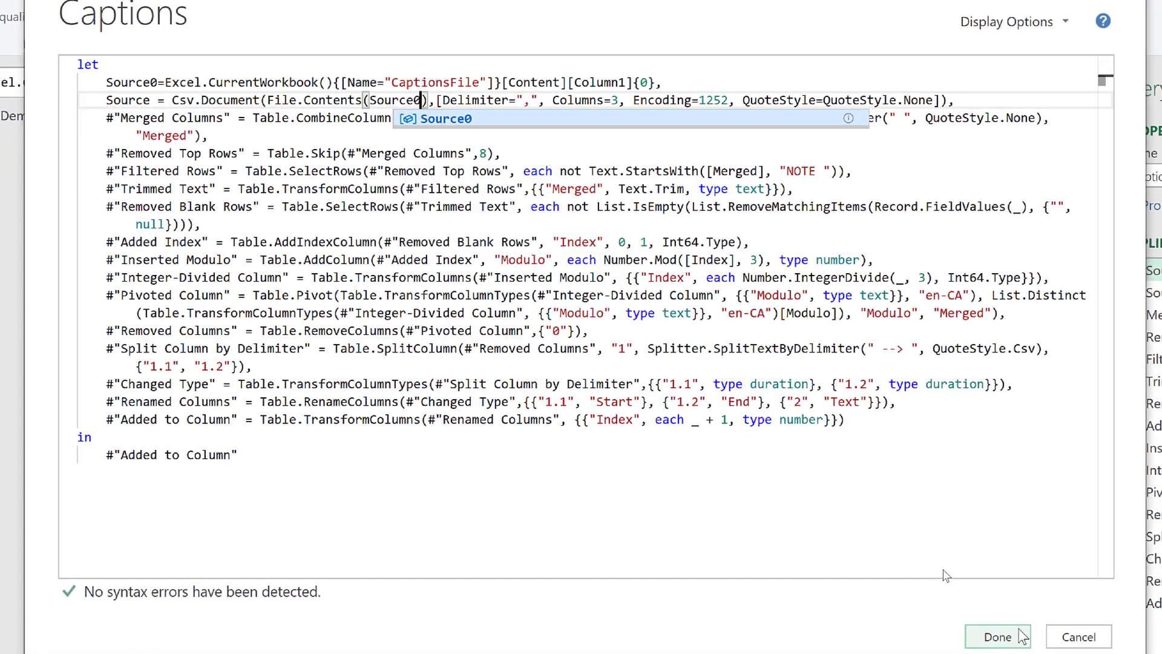
left_click(1015, 635)
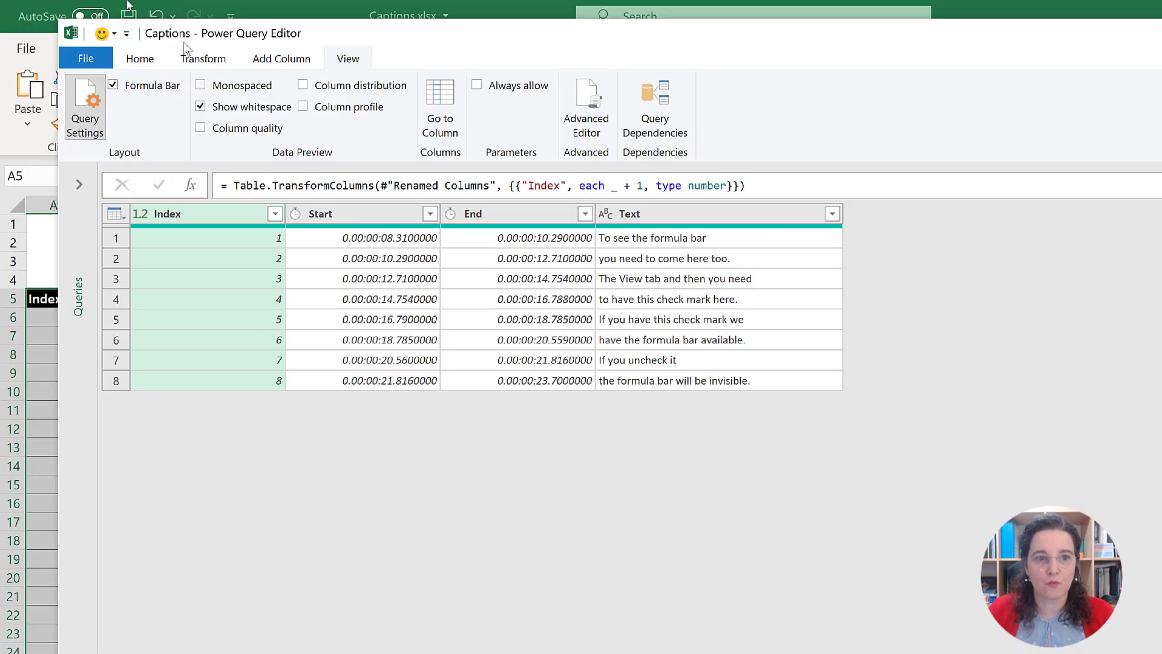
Step: Close the Power Query Editor and load the Captions query's result to the worksheet
left_click(135, 58)
left_click(91, 109)
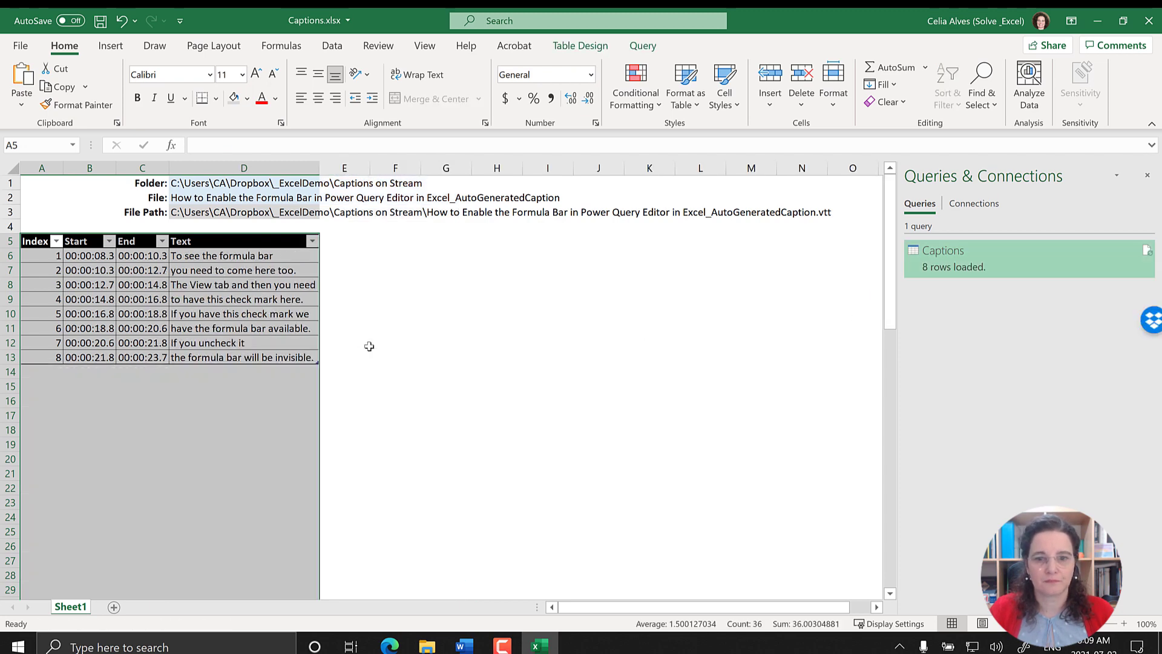
left_click(213, 386)
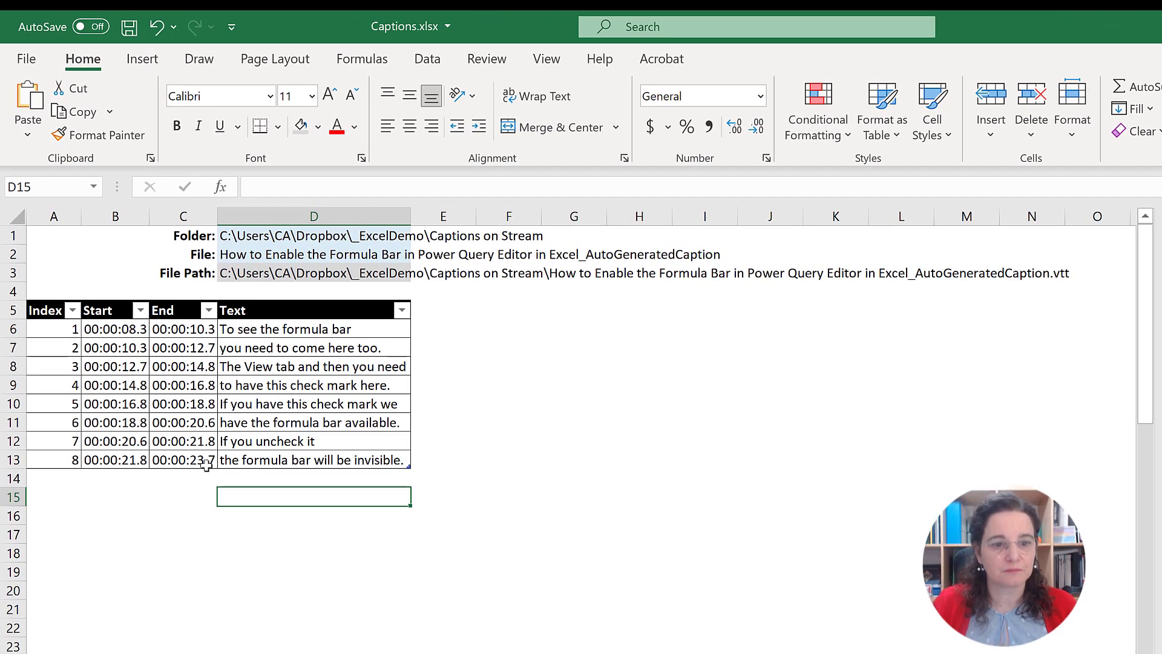
Step: Widen the Start and End columns slightly and the Text column considerably in the captions table
left_click(190, 462)
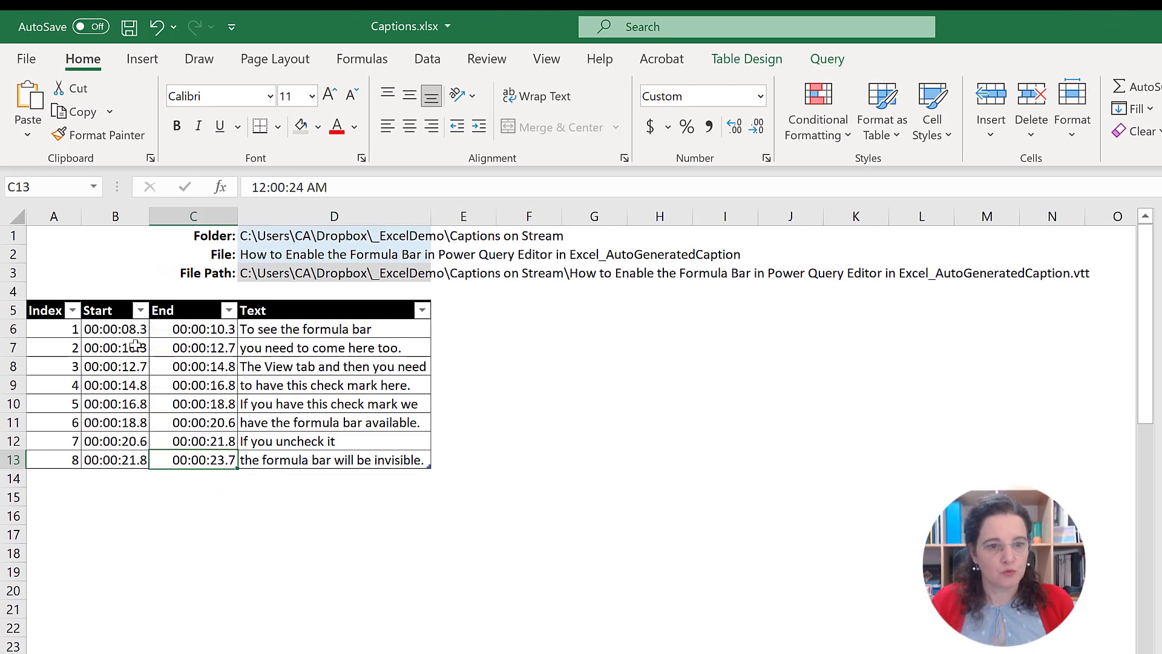
left_click(173, 354)
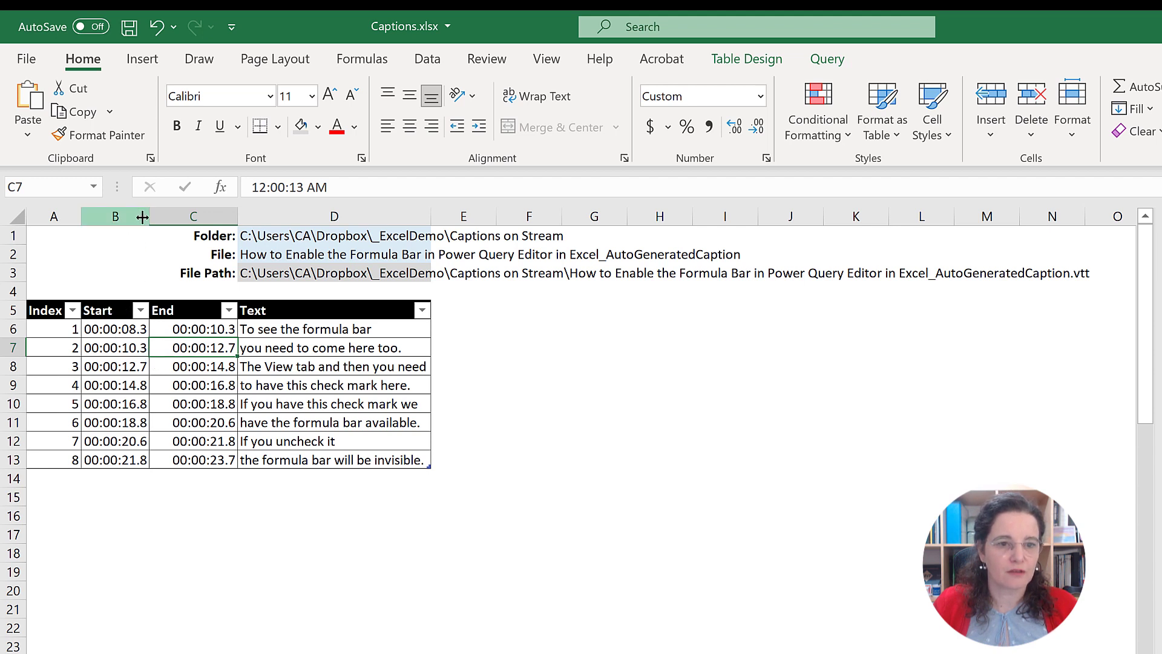
mouse_move(149, 216)
left_mouse_down()
mouse_move(172, 222)
mouse_move(161, 222)
left_mouse_up()
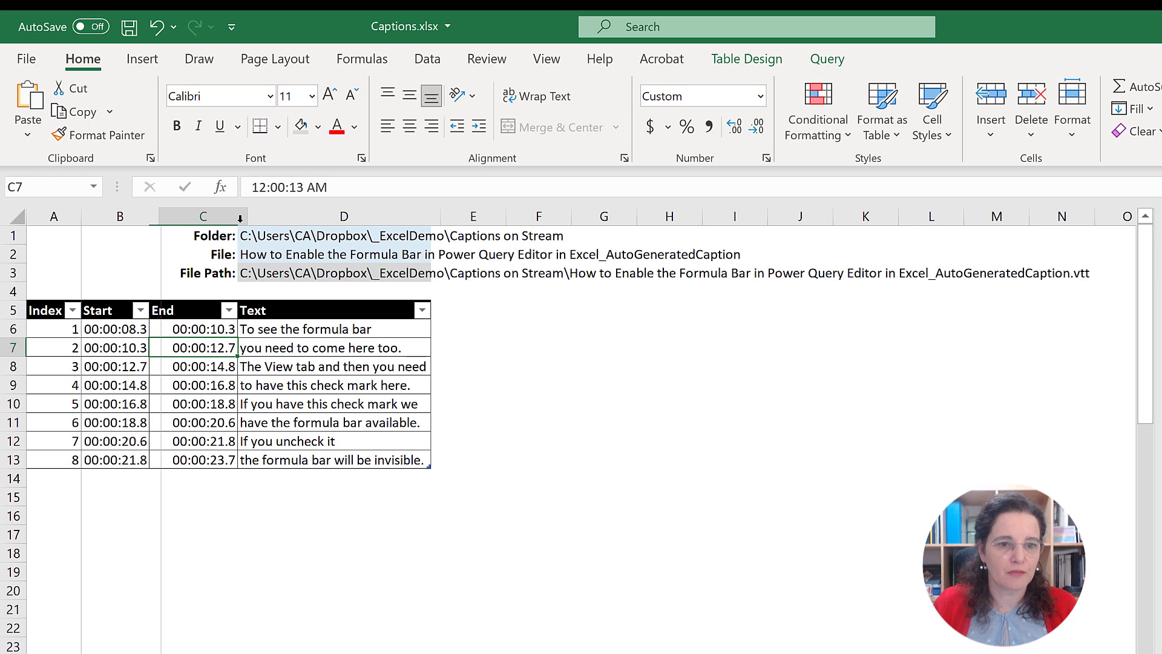
left_click(270, 220)
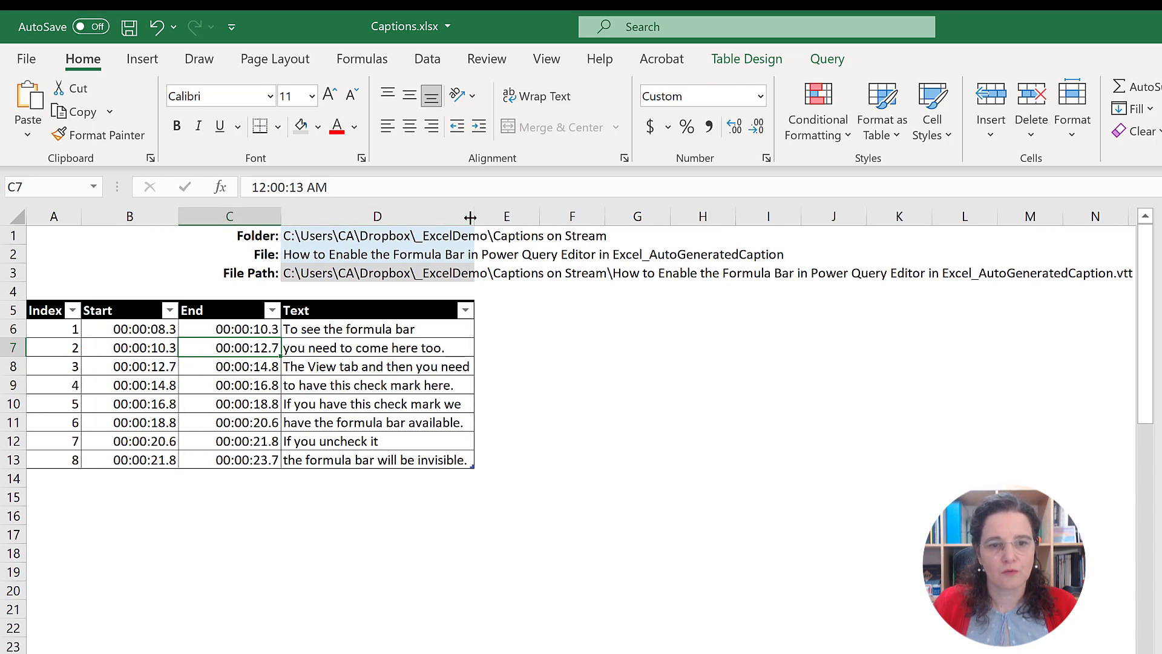
left_click_drag(473, 219, 845, 220)
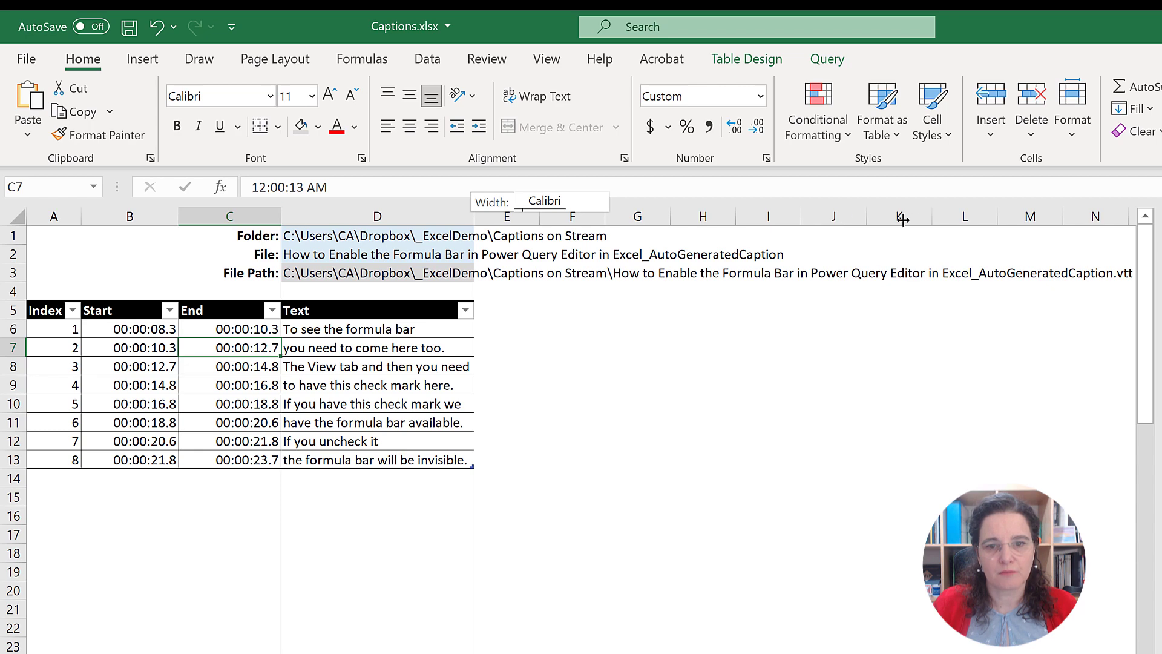
left_click_drag(915, 220, 915, 222)
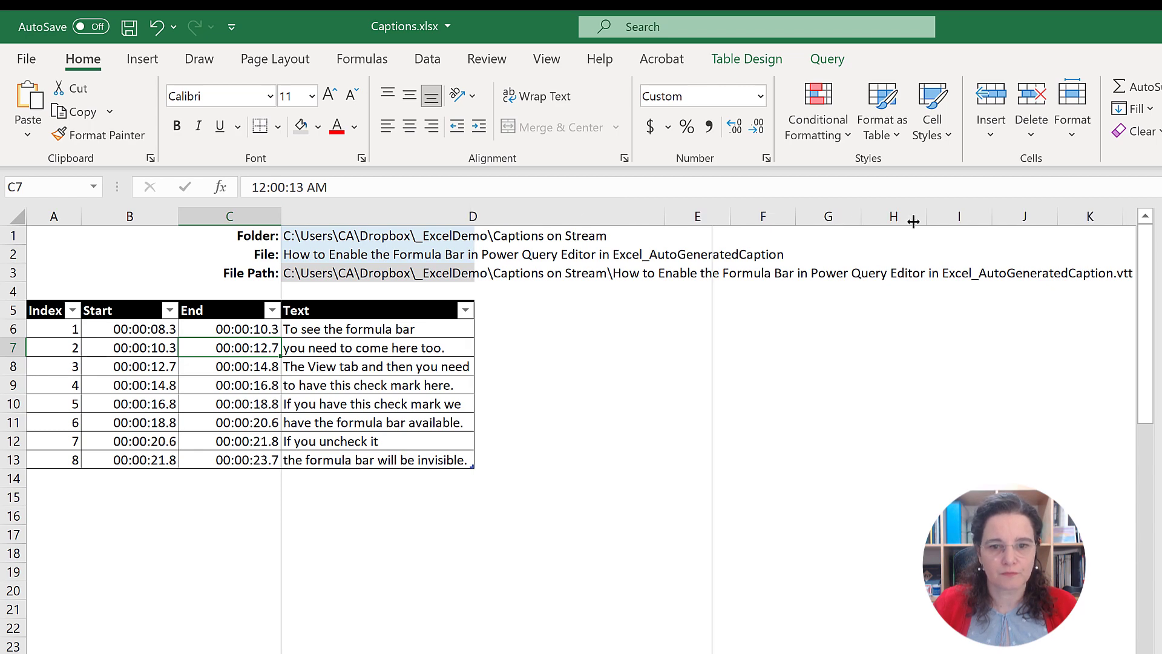
left_click_drag(463, 377, 463, 366)
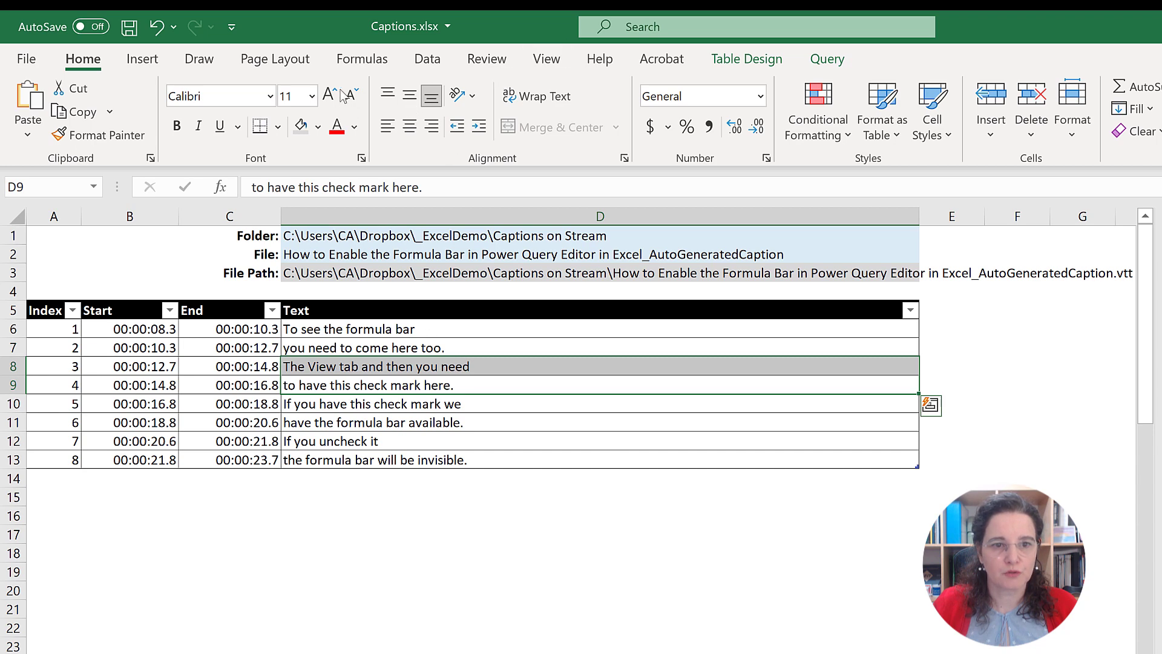
Step: Turn off Adjust column width in the captions table's External Data Properties
left_click(824, 58)
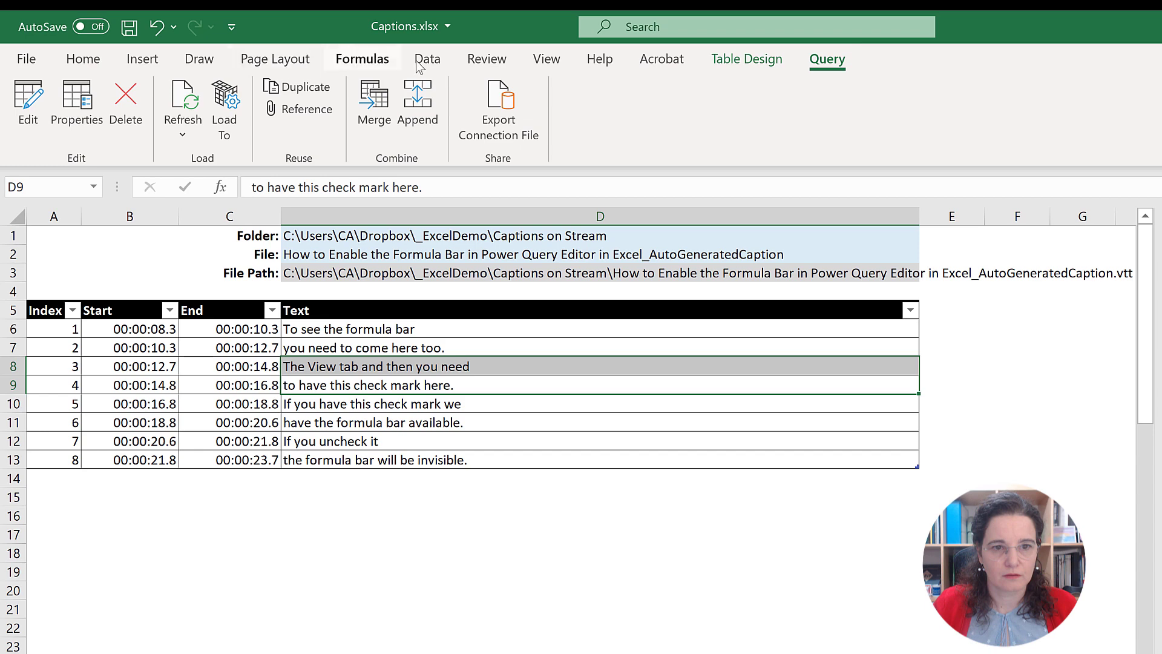
left_click(435, 57)
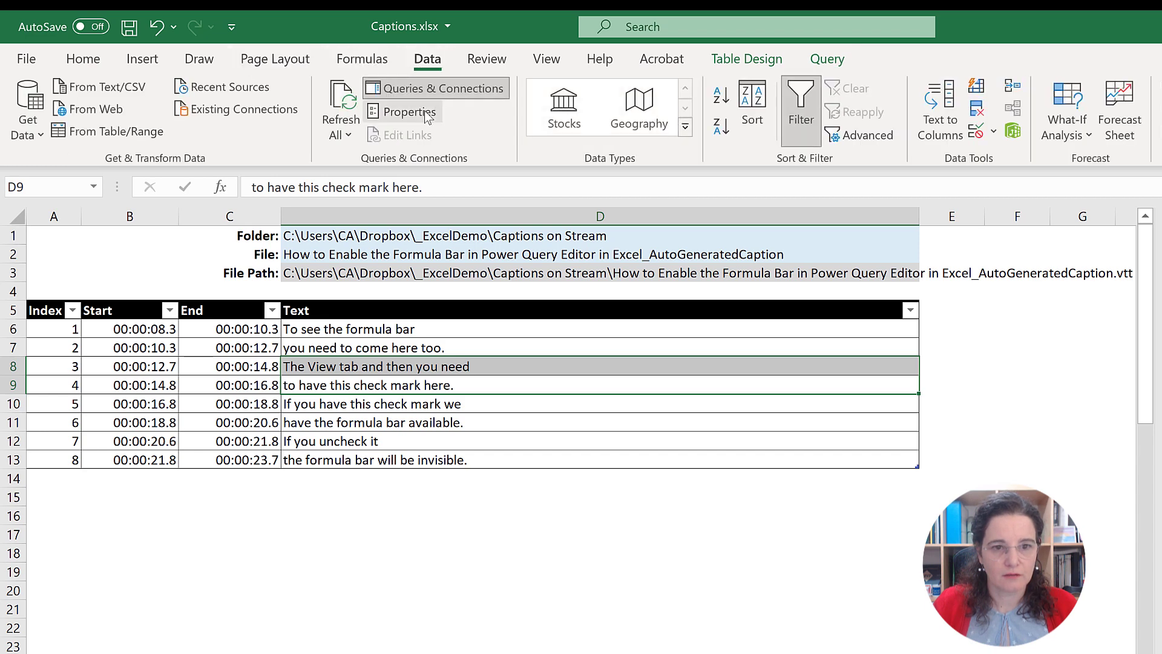
left_click(402, 112)
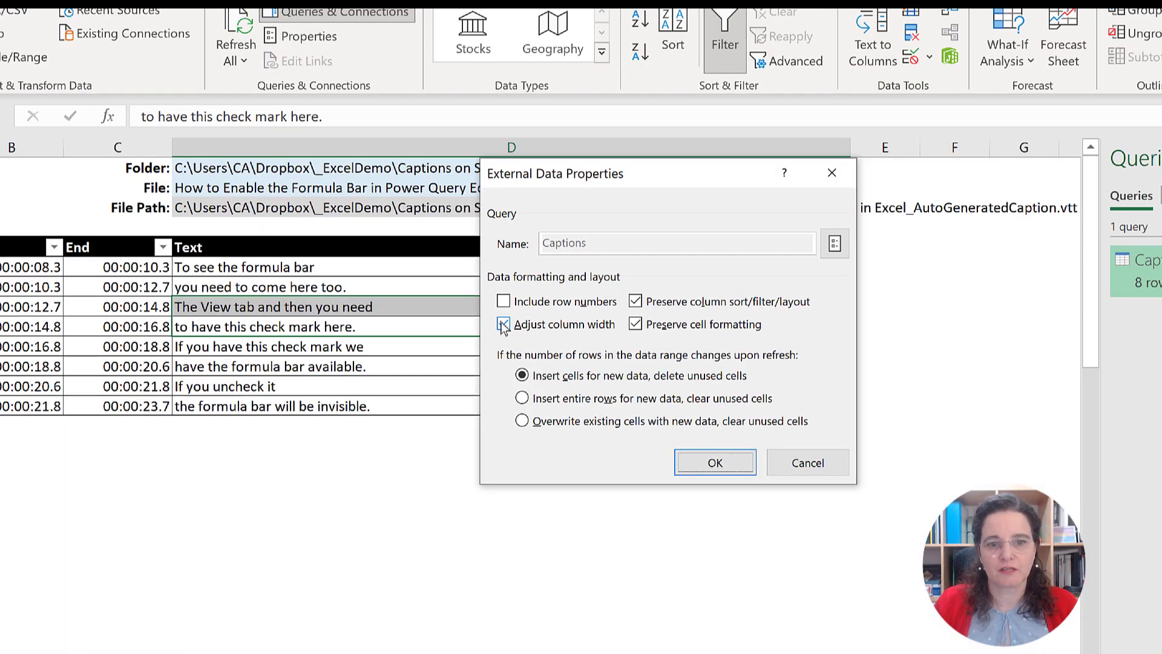
left_click(504, 325)
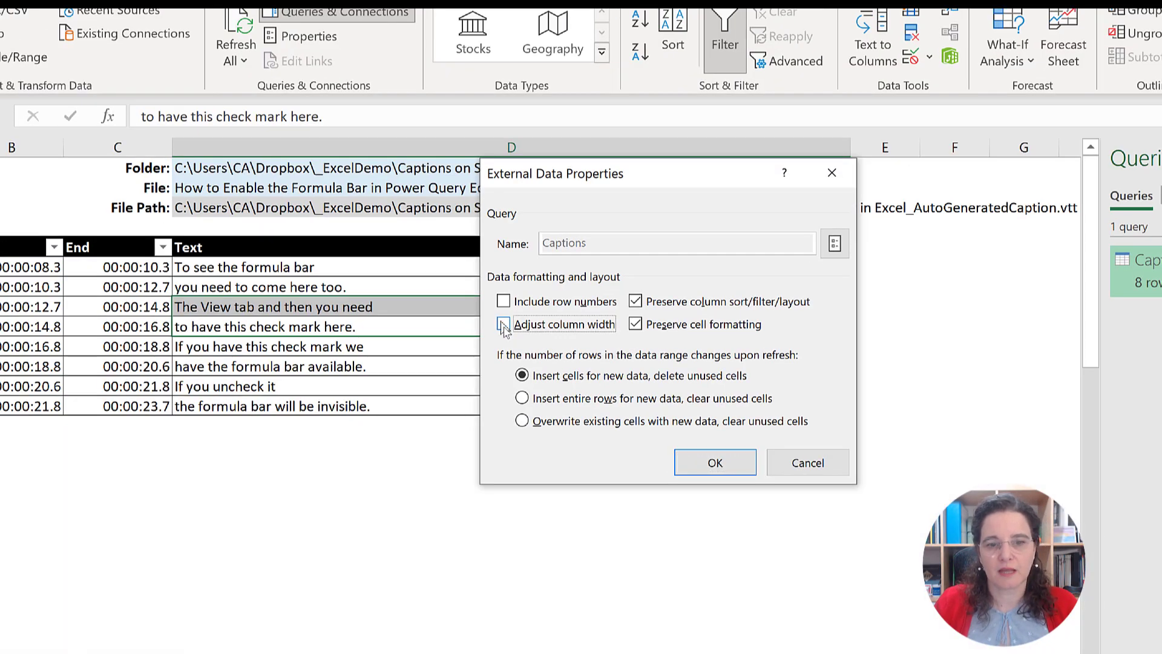
left_click(736, 473)
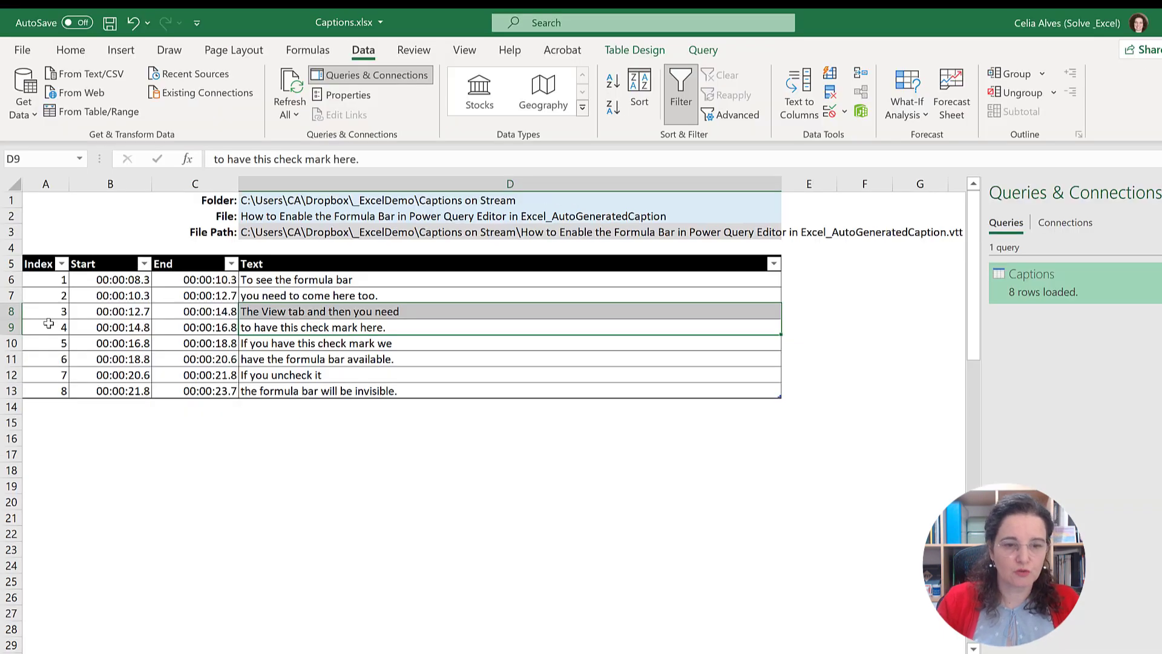
key("ctrl+q")
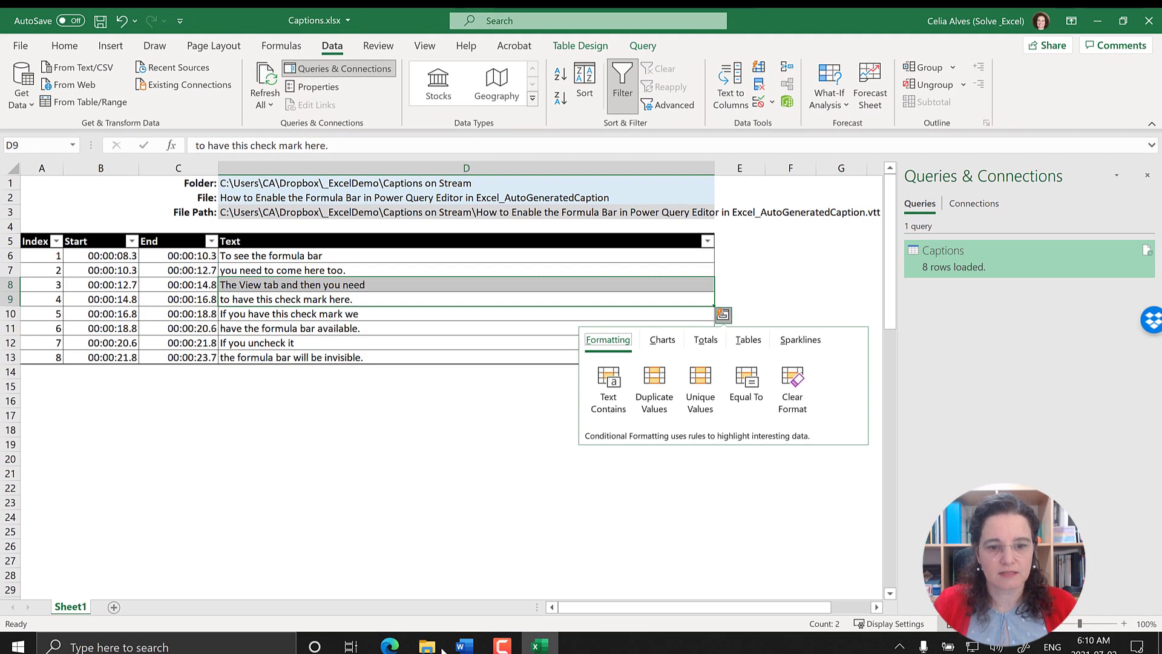
Step: Switch to File Explorer and copy the name of N0004 - Recognize an Excel Table_AutoGeneratedCaption.vtt without its extension, leaving the file name unchanged
left_click(441, 647)
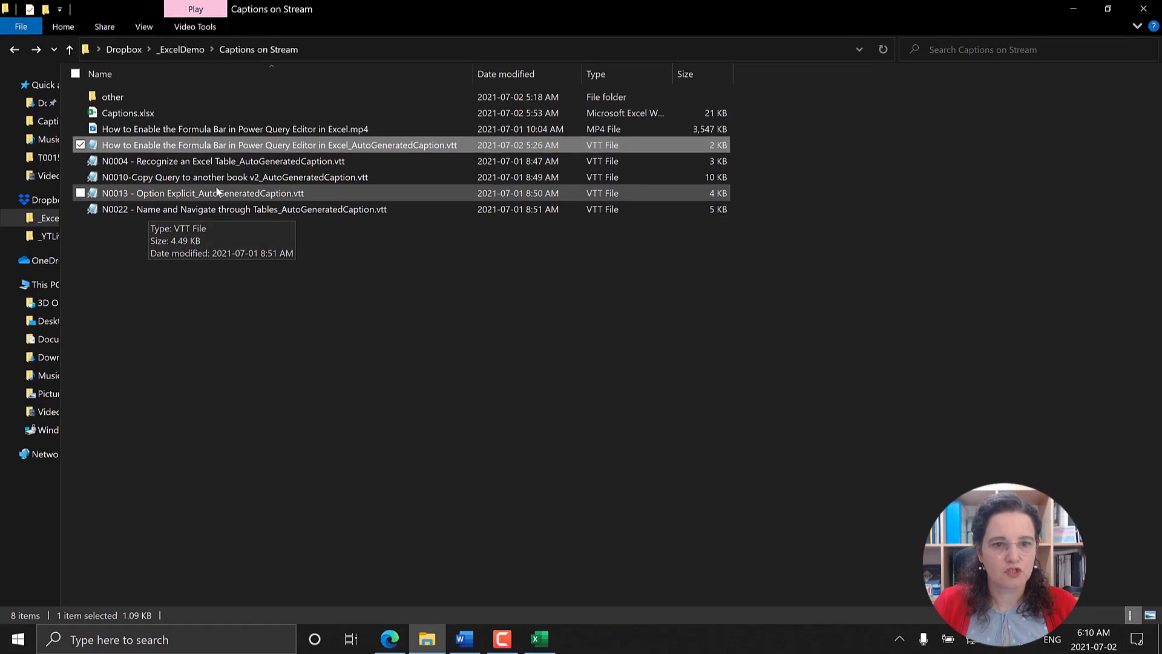
left_click(213, 162)
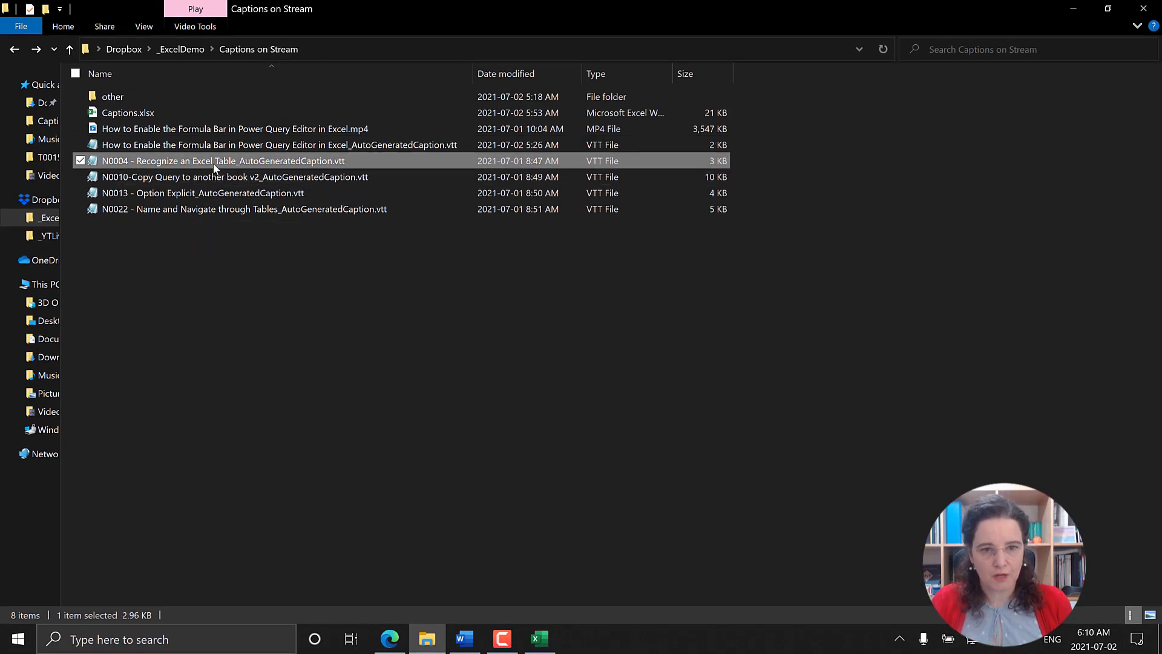
left_click(214, 162)
key("ctrl+c")
key("Escape")
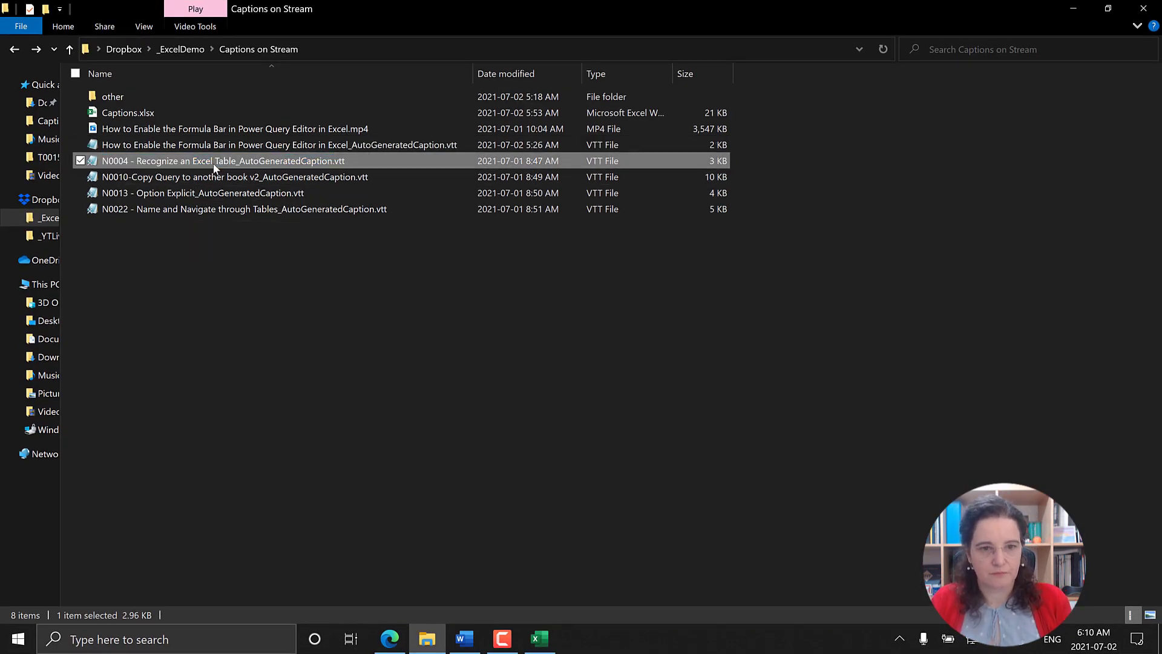
left_click(1059, 9)
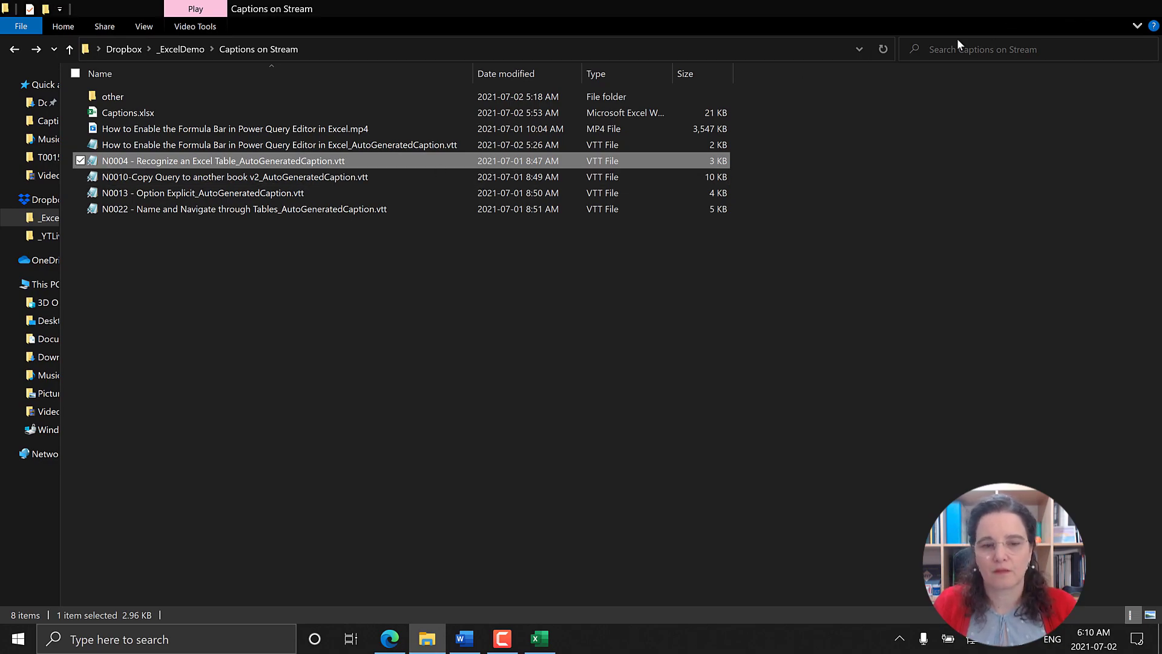
Step: In the Excel workbook, replace the File name in cell D2 with N0004 - Recognize an Excel Table_AutoGeneratedCaption
left_click(256, 190)
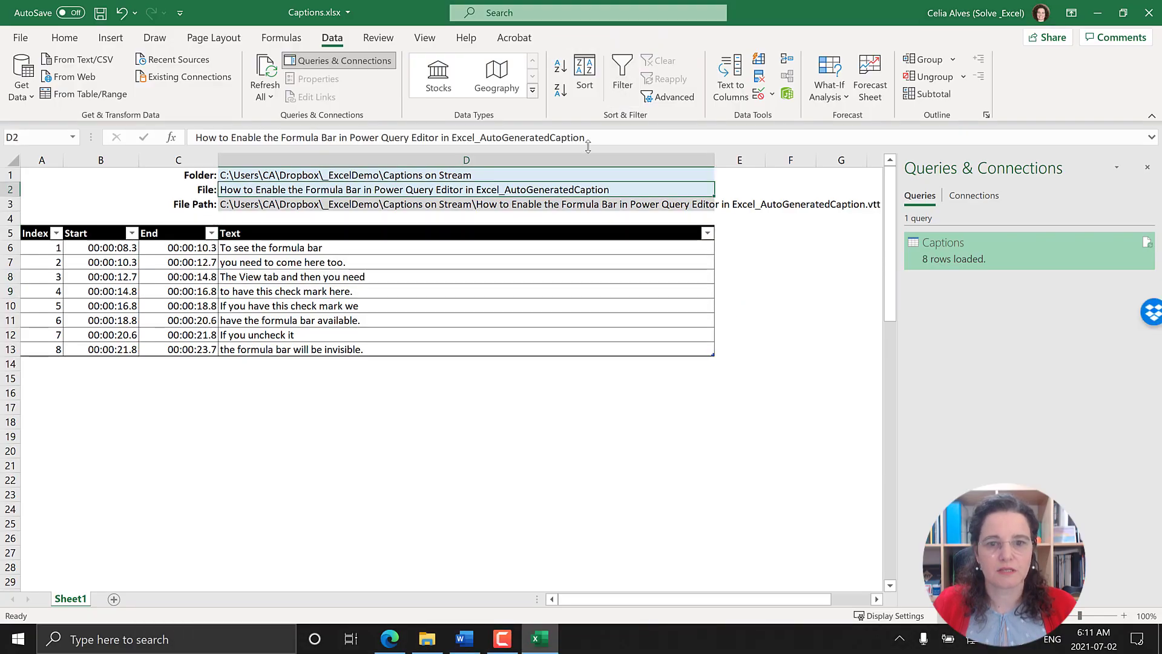
left_click_drag(217, 136, 154, 136)
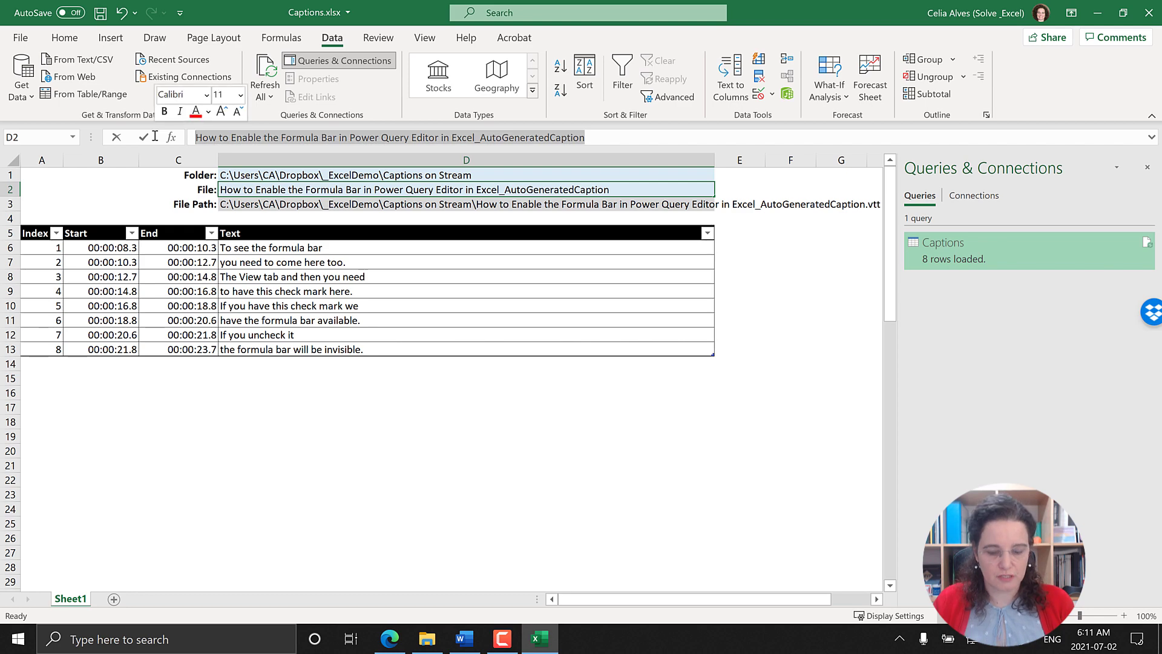
key("ctrl+v")
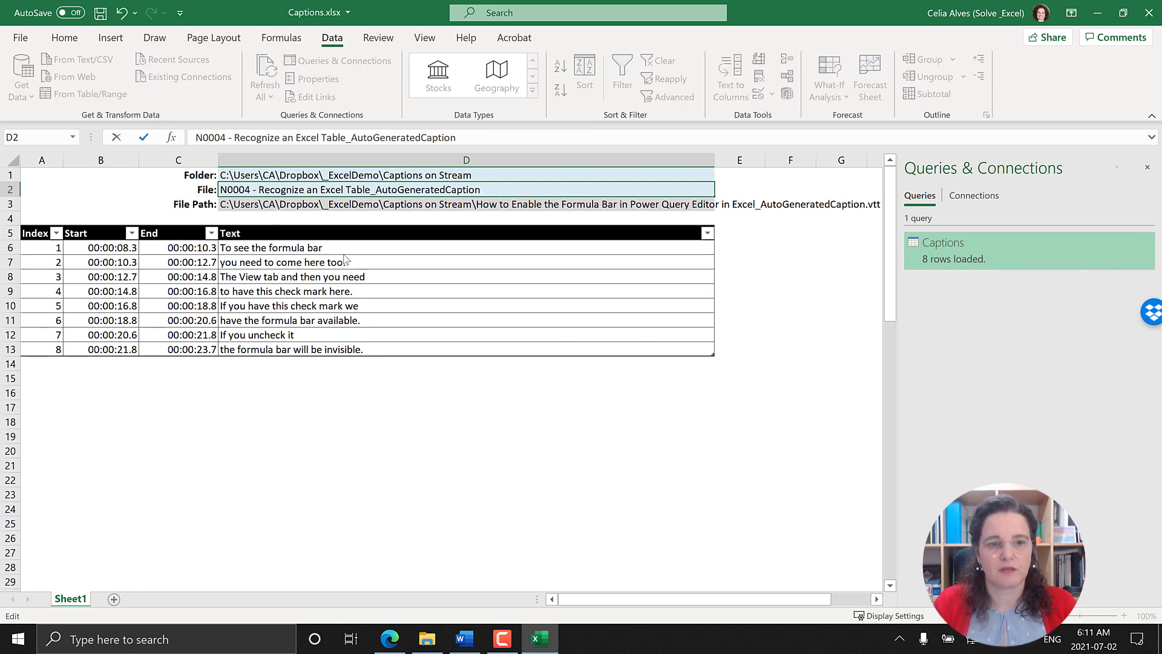
key("Return")
Step: Refresh the Captions query to import the caption file given in the File Path cell
key("ctrl+alt+F5")
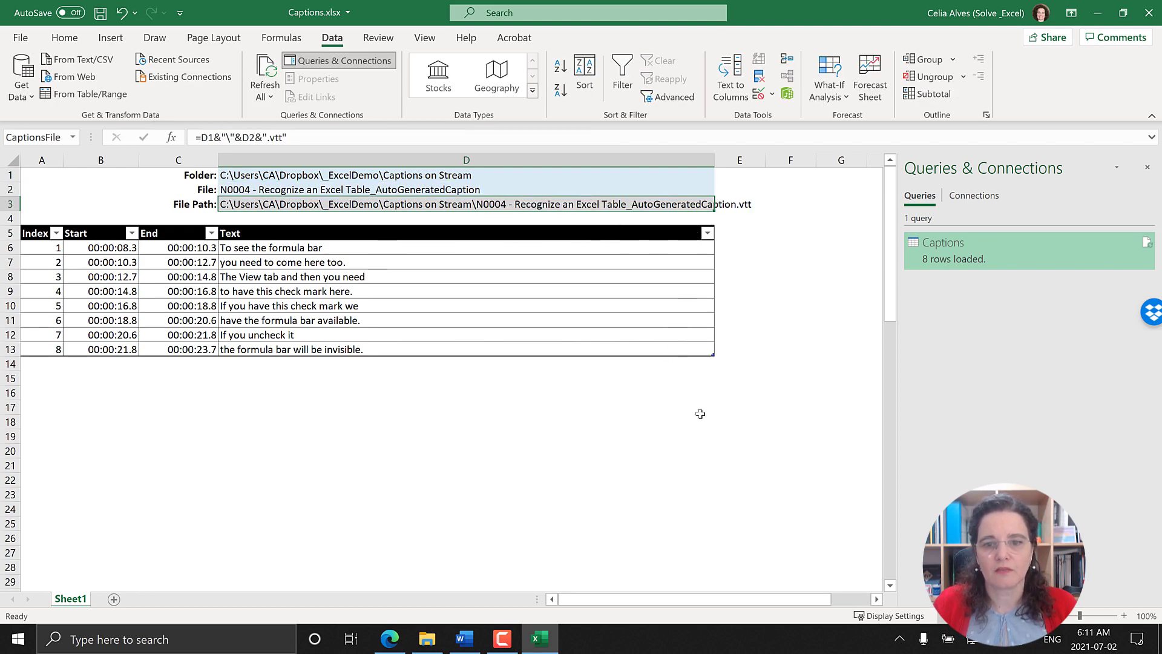
left_click(700, 413)
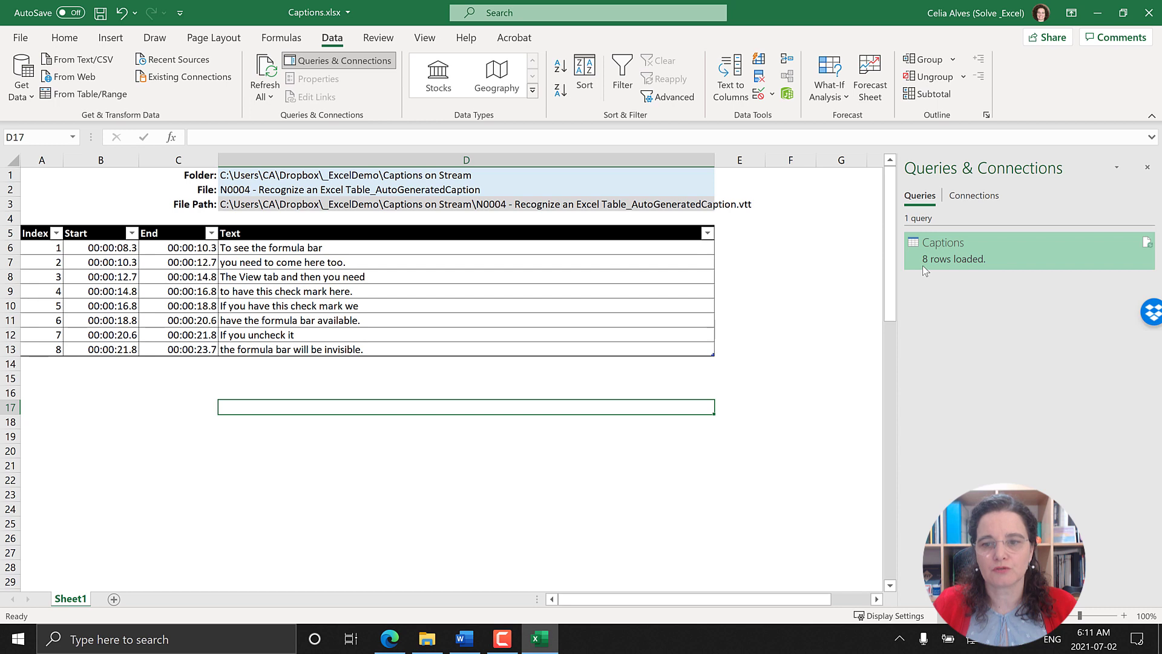
right_click(923, 267)
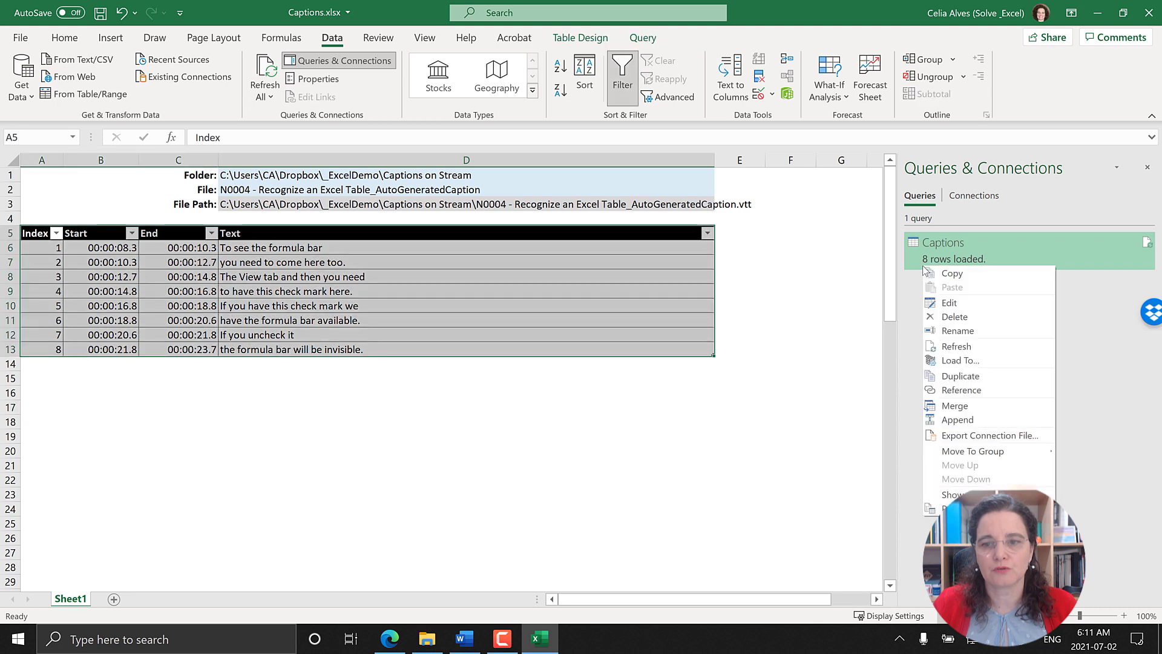
left_click(1147, 244)
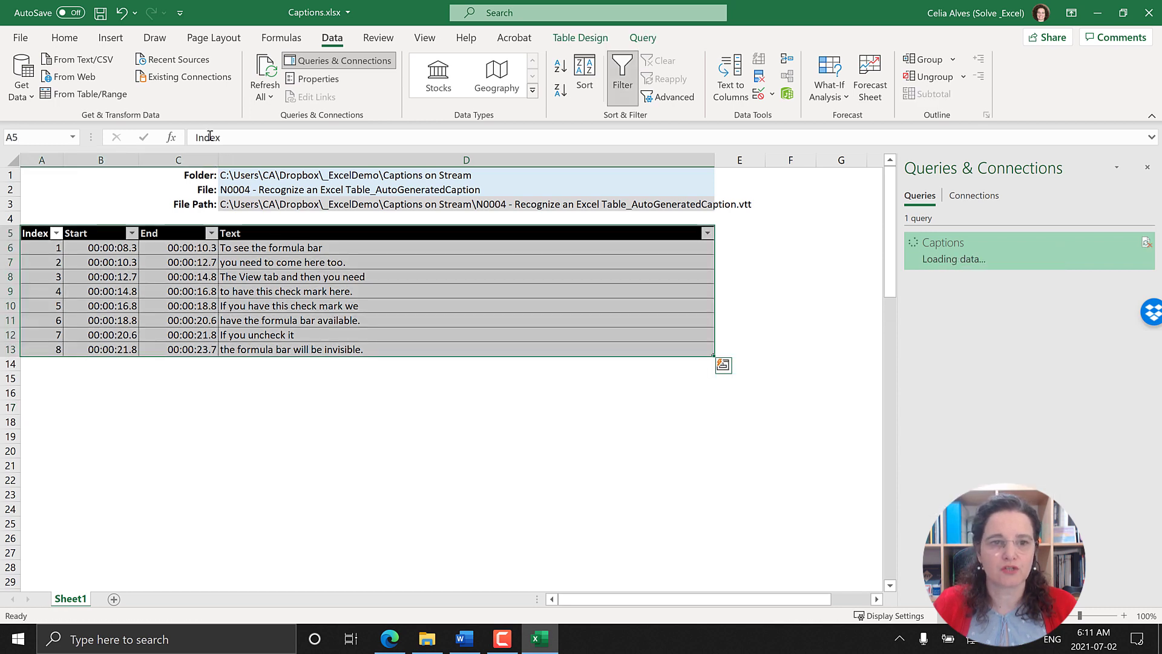